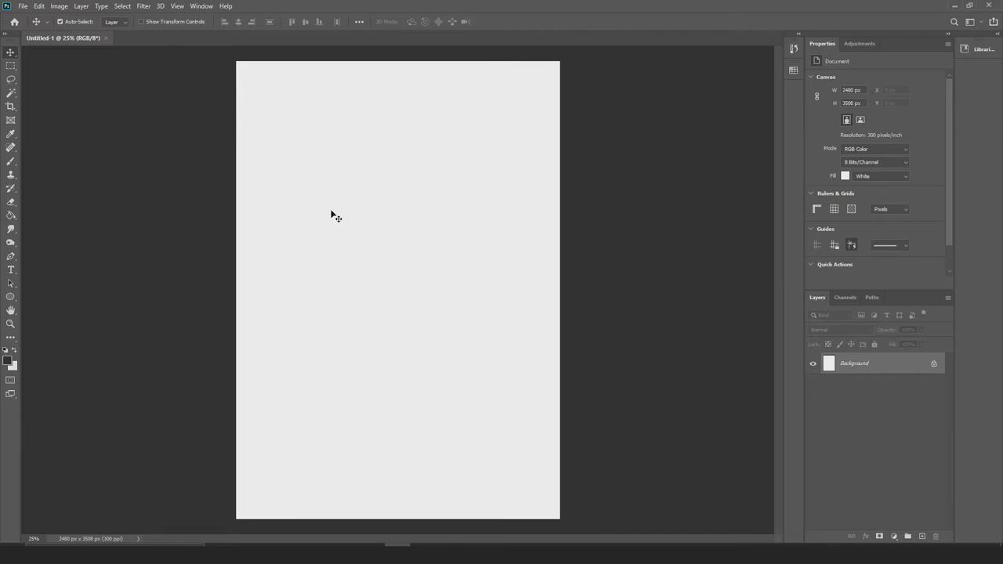
Open the photo woman-in-black-overall-lying-down-on-wooden-dock-3876439
{"action": "key", "text": "ctrl+o"}
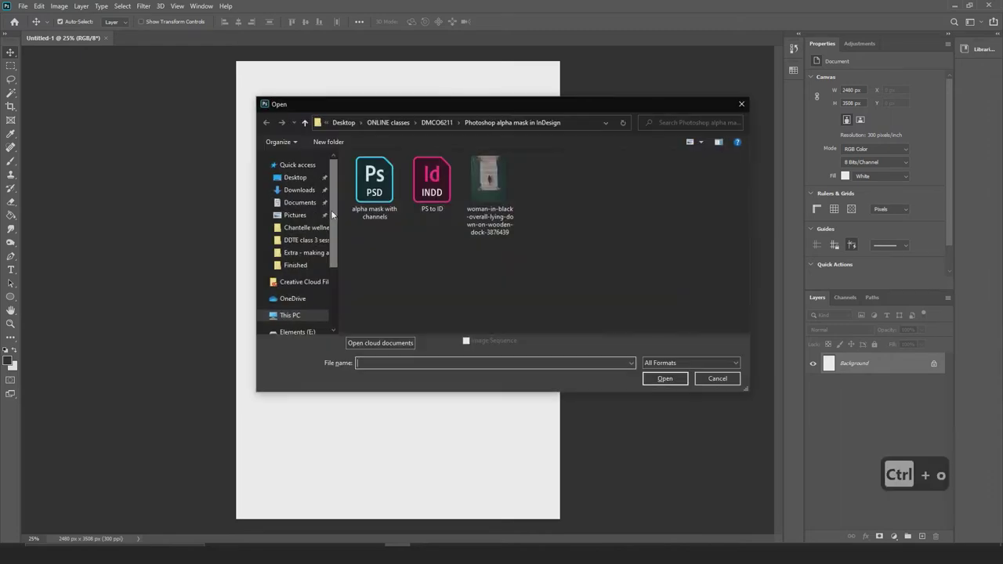
{"action": "left_click", "coordinate": [502, 193]}
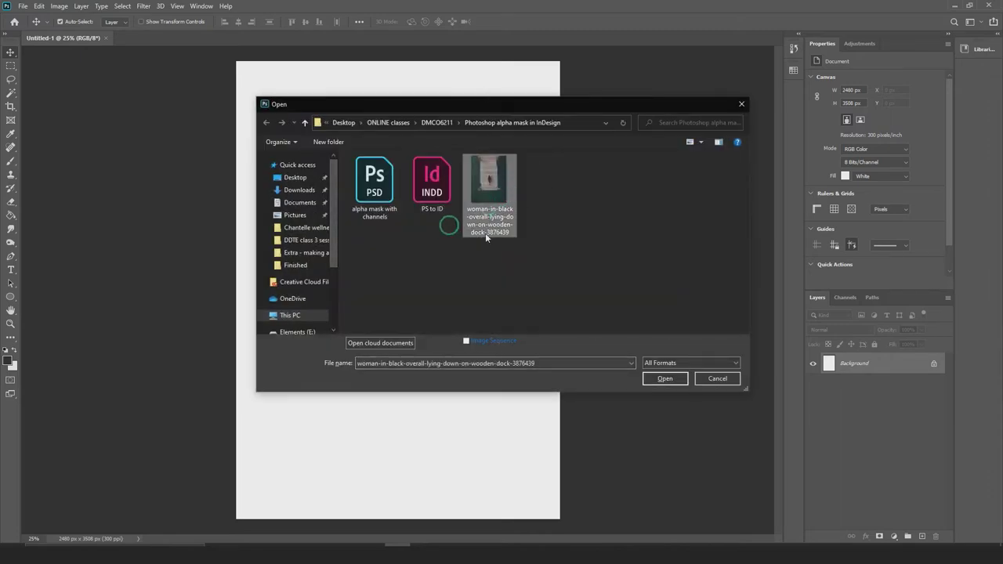
{"action": "left_click", "coordinate": [666, 380]}
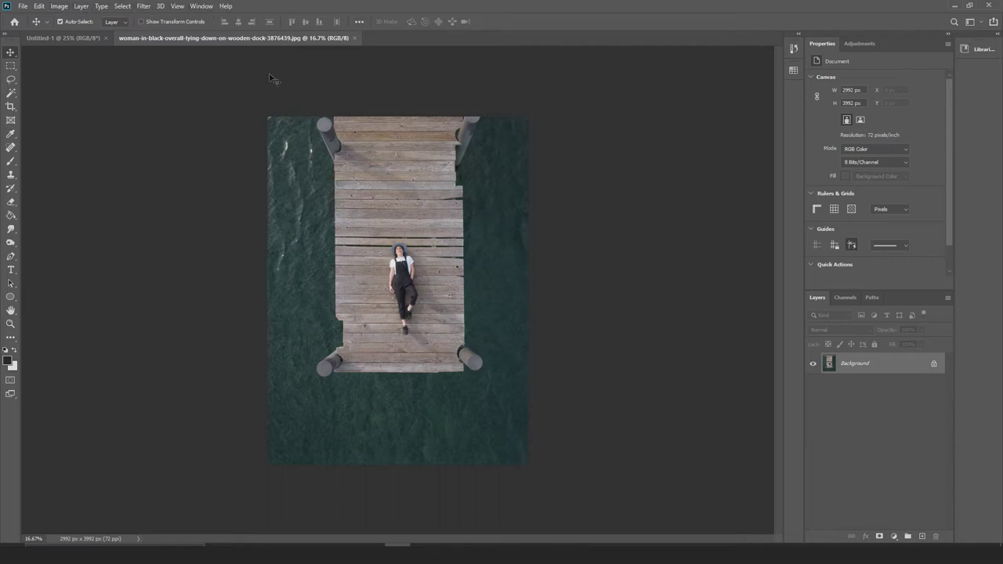
Examine the selection and move tool options, and the adjustments, channels, paths and history of the dock photo
{"action": "left_click", "coordinate": [10, 66]}
{"action": "left_click", "coordinate": [10, 79]}
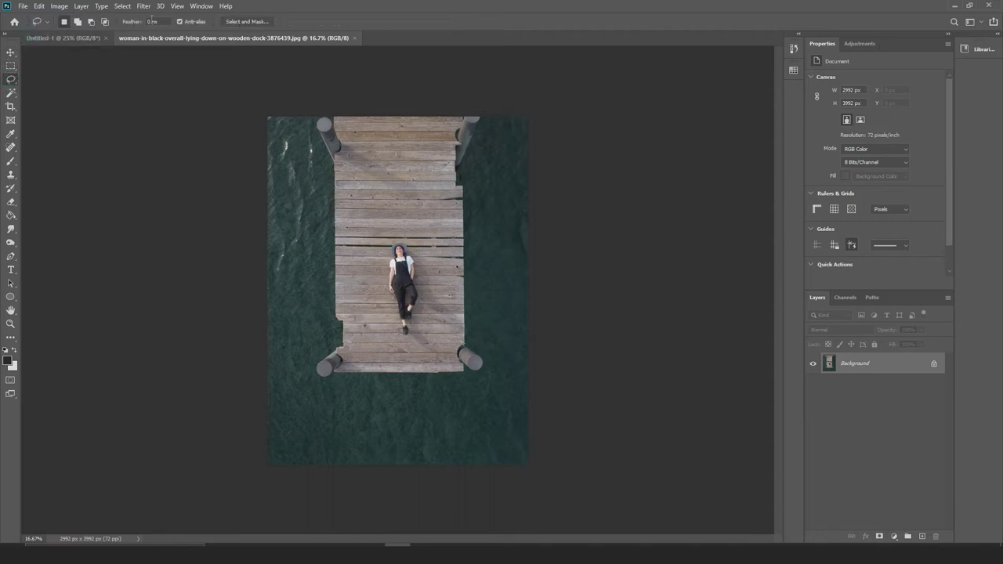
{"action": "key", "text": "v"}
{"action": "left_click", "coordinate": [62, 25]}
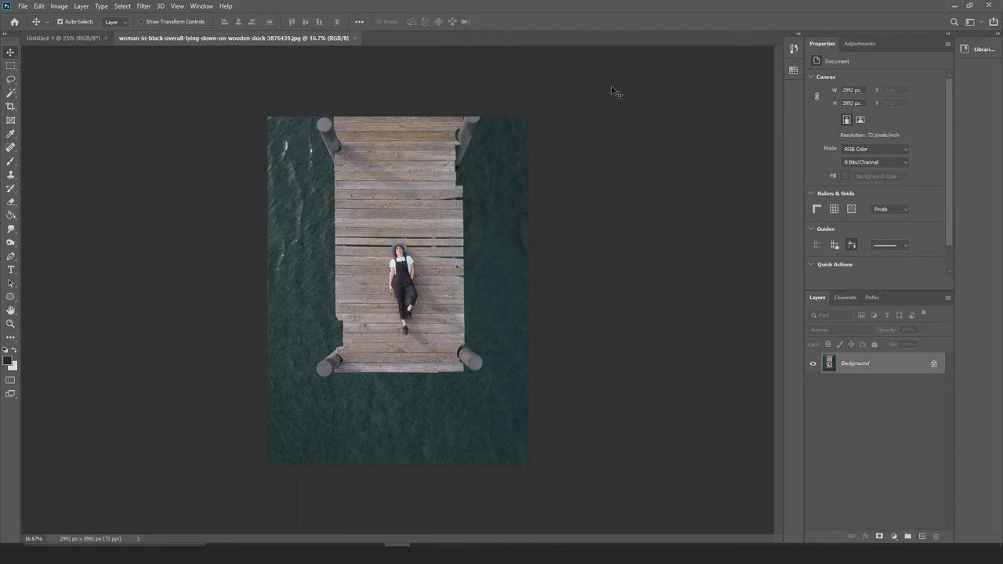
{"action": "left_click", "coordinate": [858, 44]}
{"action": "left_click", "coordinate": [821, 44]}
{"action": "left_click", "coordinate": [847, 298]}
{"action": "left_click", "coordinate": [874, 298]}
{"action": "left_click", "coordinate": [817, 298]}
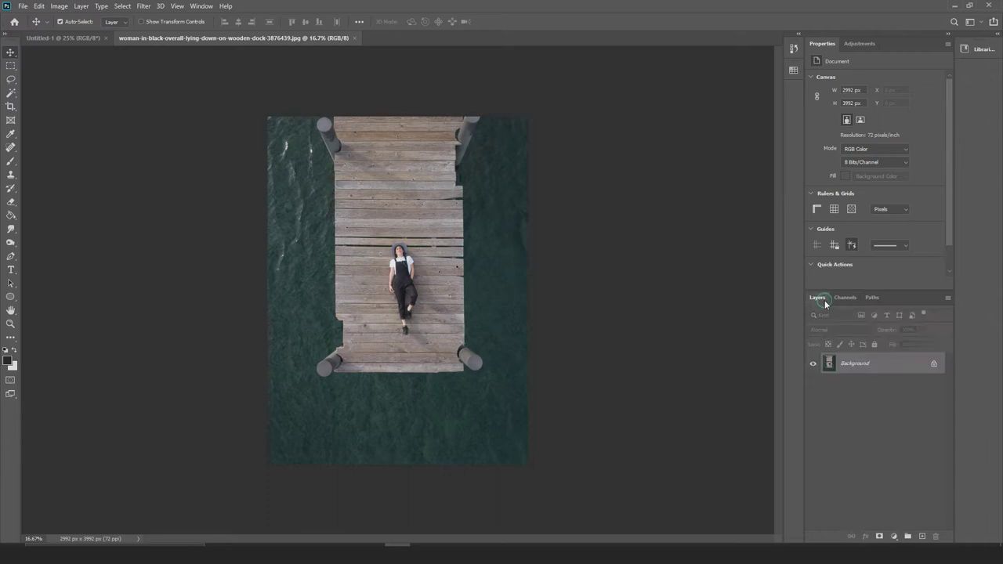
{"action": "left_click", "coordinate": [793, 52]}
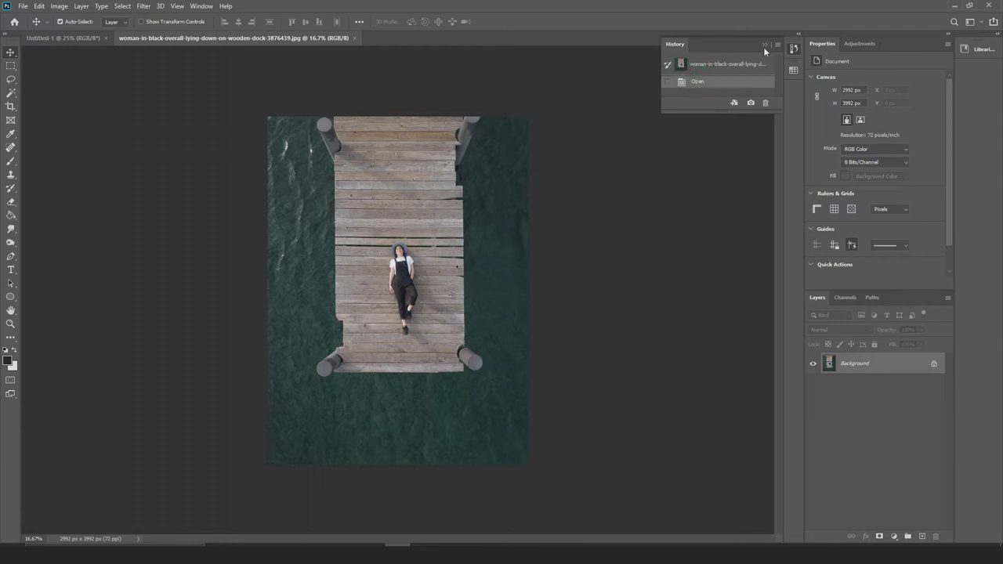
{"action": "left_click", "coordinate": [766, 46]}
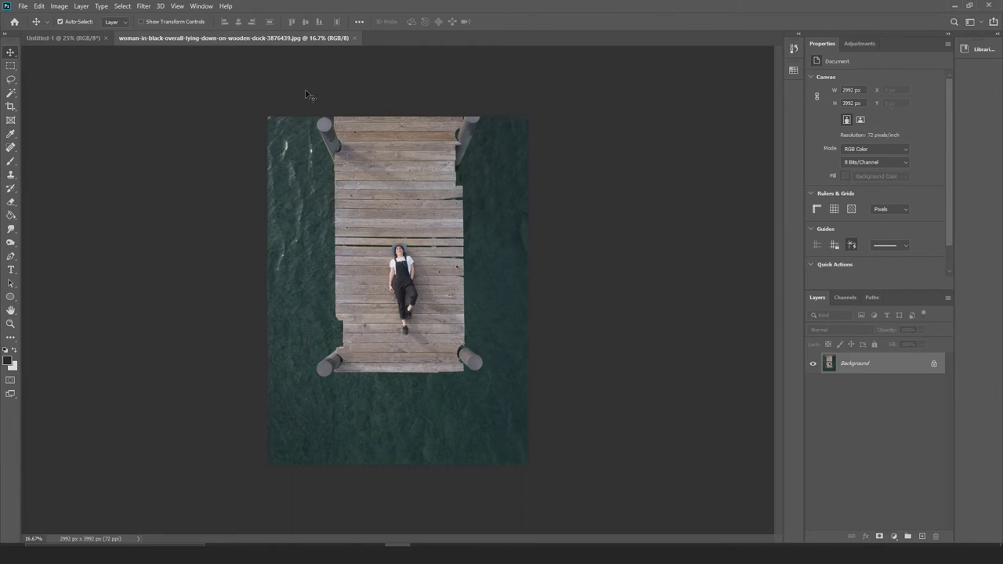
Unlock the dock photo's background layer and move it into the Untitled-1 document, accepting the color profile conversion
{"action": "left_click", "coordinate": [78, 39]}
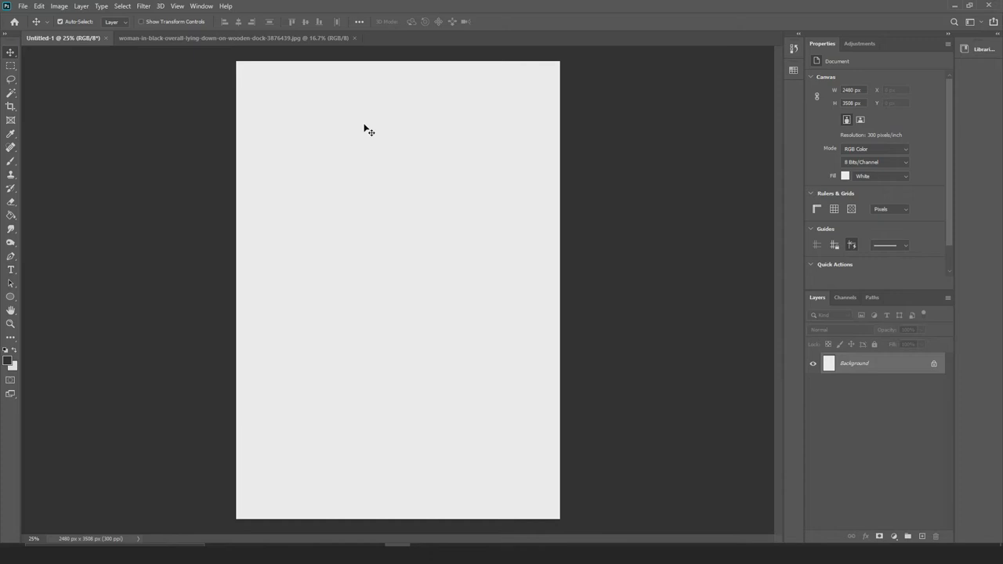
{"action": "left_click", "coordinate": [286, 38]}
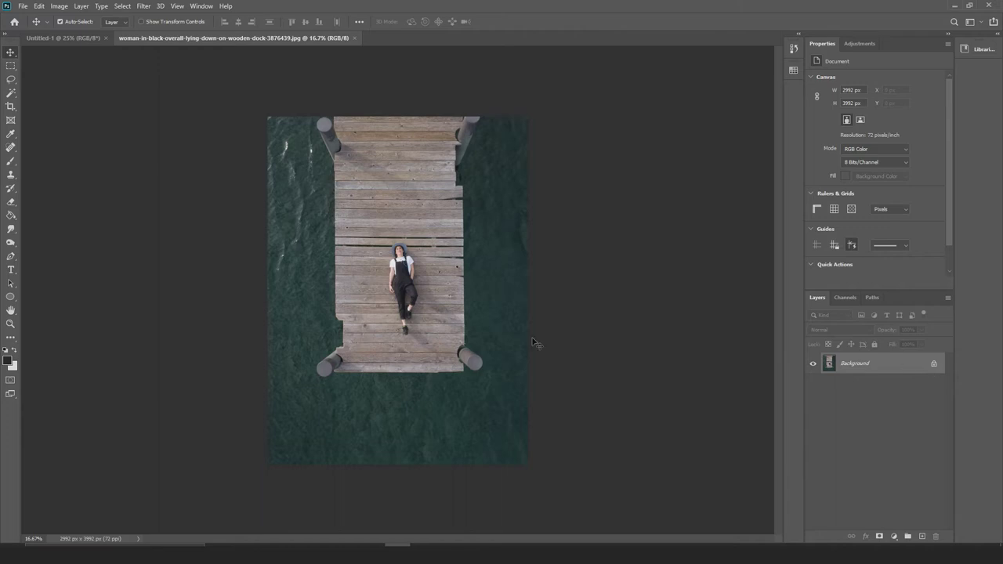
{"action": "left_click", "coordinate": [935, 364]}
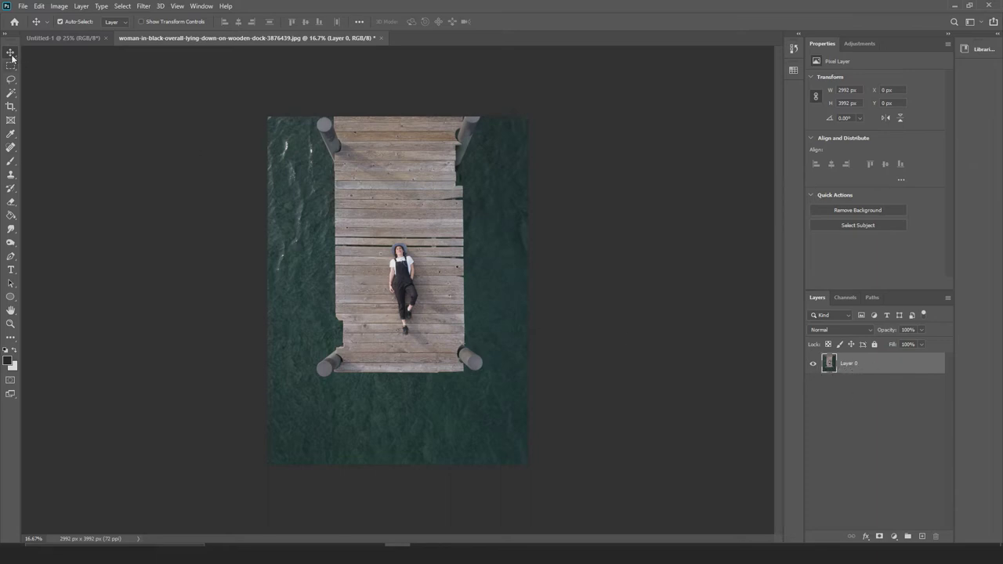
{"action": "mouse_move", "coordinate": [399, 270]}
{"action": "left_mouse_down"}
{"action": "mouse_move", "coordinate": [420, 251]}
{"action": "mouse_move", "coordinate": [390, 276]}
{"action": "mouse_move", "coordinate": [415, 262]}
{"action": "mouse_move", "coordinate": [408, 253]}
{"action": "mouse_move", "coordinate": [293, 201]}
{"action": "mouse_move", "coordinate": [299, 179]}
{"action": "mouse_move", "coordinate": [129, 48]}
{"action": "mouse_move", "coordinate": [84, 43]}
{"action": "mouse_move", "coordinate": [103, 76]}
{"action": "mouse_move", "coordinate": [363, 212]}
{"action": "mouse_move", "coordinate": [408, 278]}
{"action": "left_mouse_up"}
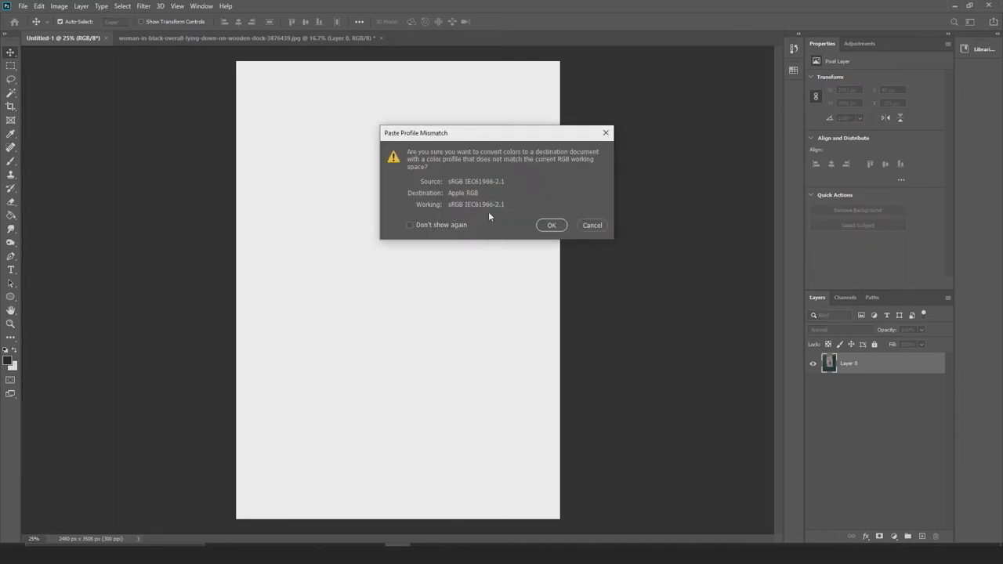
{"action": "left_click", "coordinate": [551, 225]}
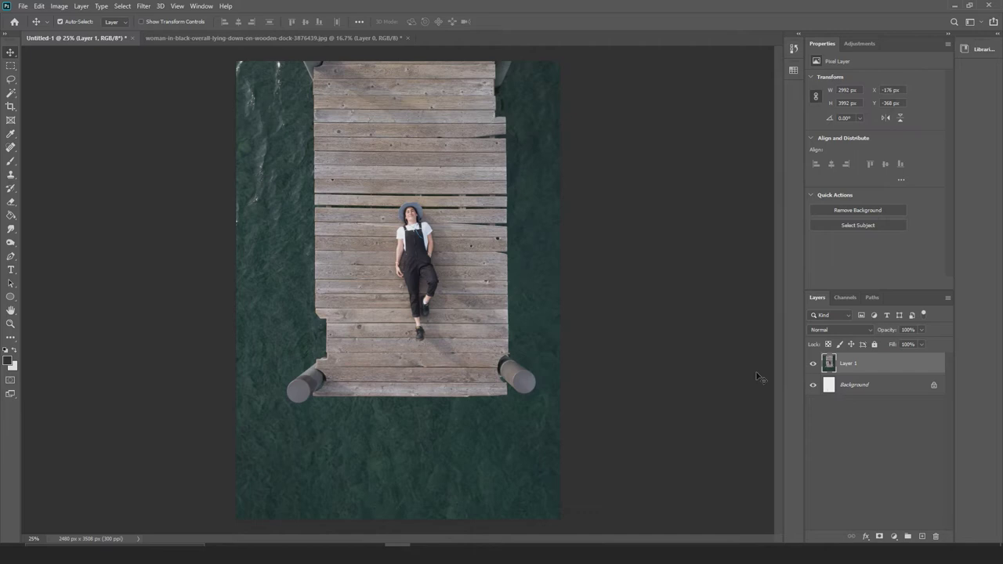
Rename the dock photo's layer in Untitled-1 as photograph
{"action": "double_click", "coordinate": [848, 365]}
{"action": "type", "text": "photograph"}
{"action": "key", "text": "Return"}
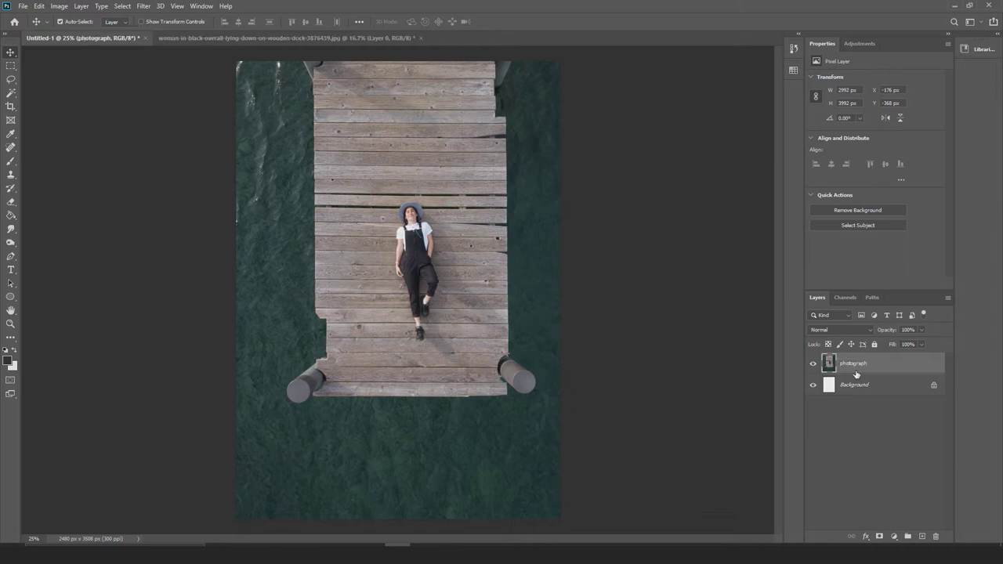
Hide the photograph and Background layers and turn their visibility back on
{"action": "left_click", "coordinate": [812, 365]}
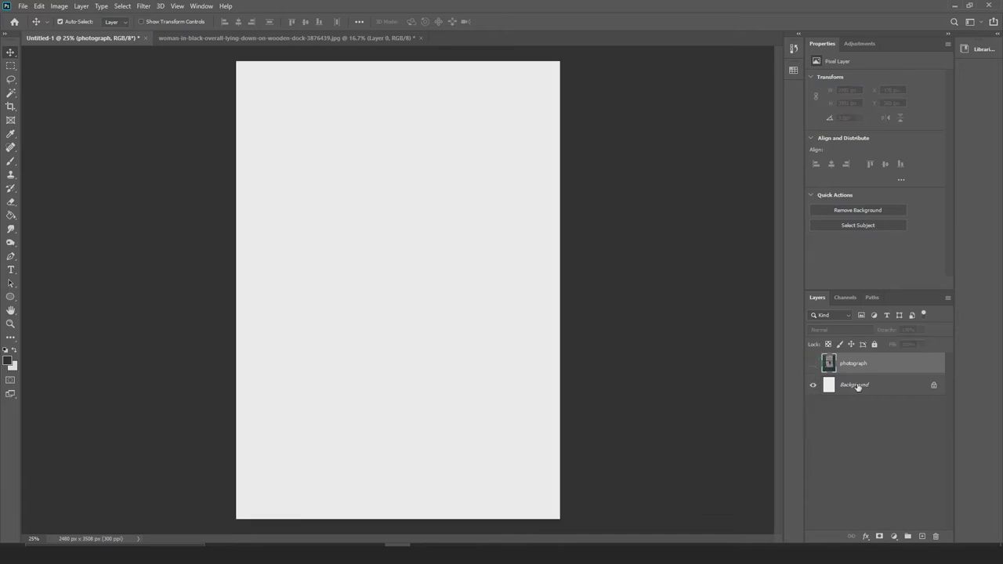
{"action": "left_click", "coordinate": [812, 363]}
{"action": "left_click", "coordinate": [812, 363]}
{"action": "left_click", "coordinate": [813, 386]}
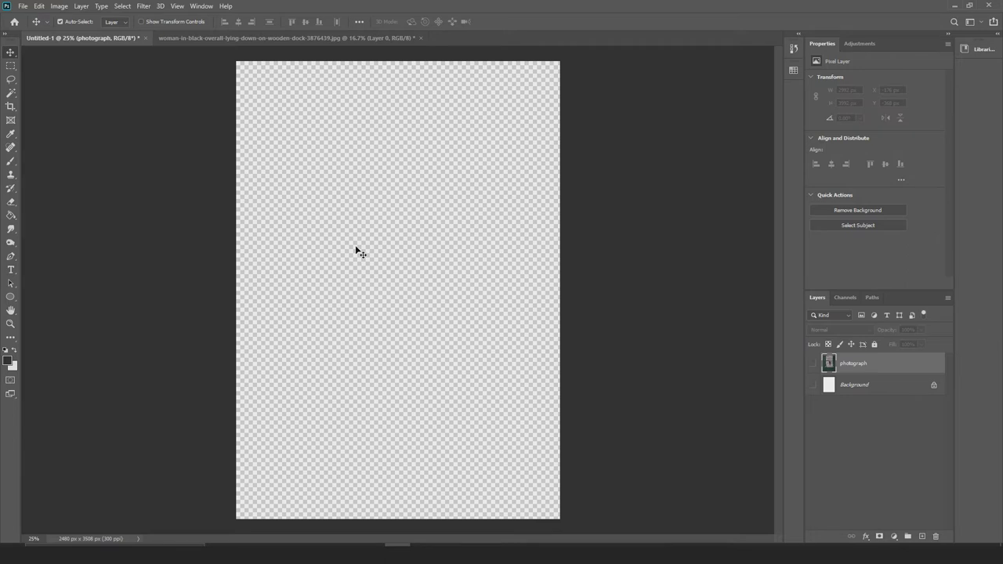
{"action": "left_click", "coordinate": [812, 385]}
{"action": "left_click", "coordinate": [813, 363]}
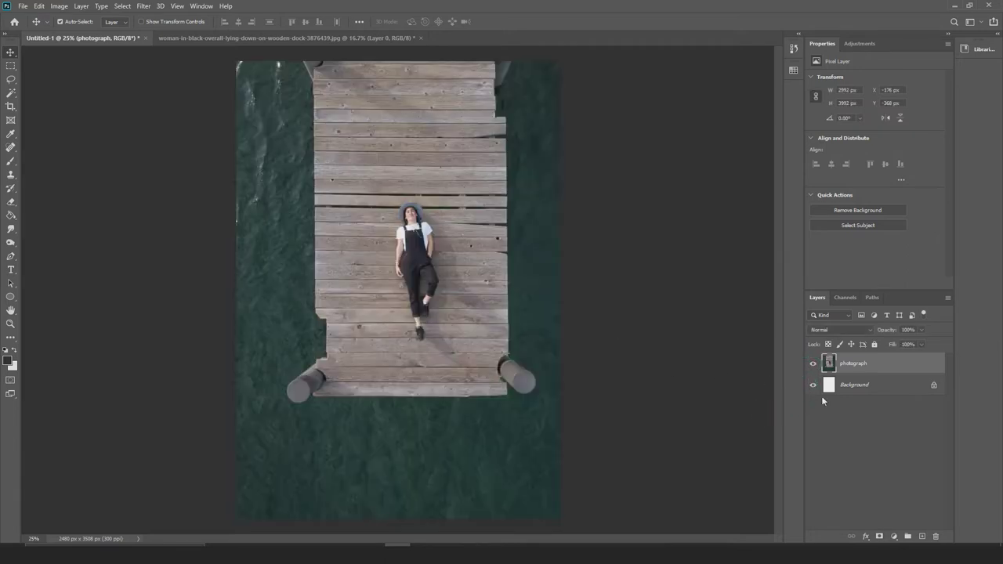
Try the full lock on the photograph layer, test it on the canvas image, and unlock the layer again
{"action": "left_click", "coordinate": [874, 364]}
{"action": "left_click", "coordinate": [875, 345]}
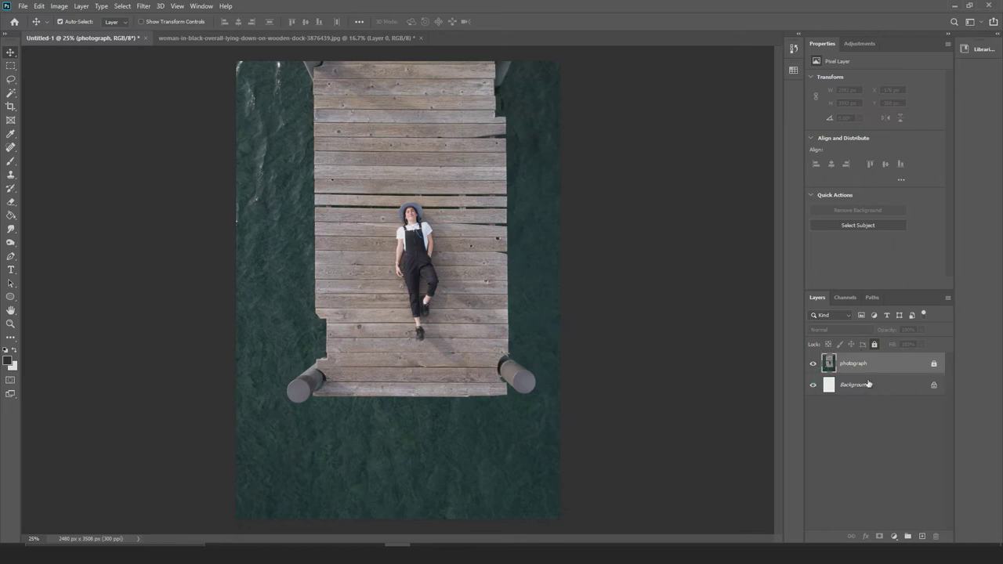
{"action": "left_click", "coordinate": [934, 365]}
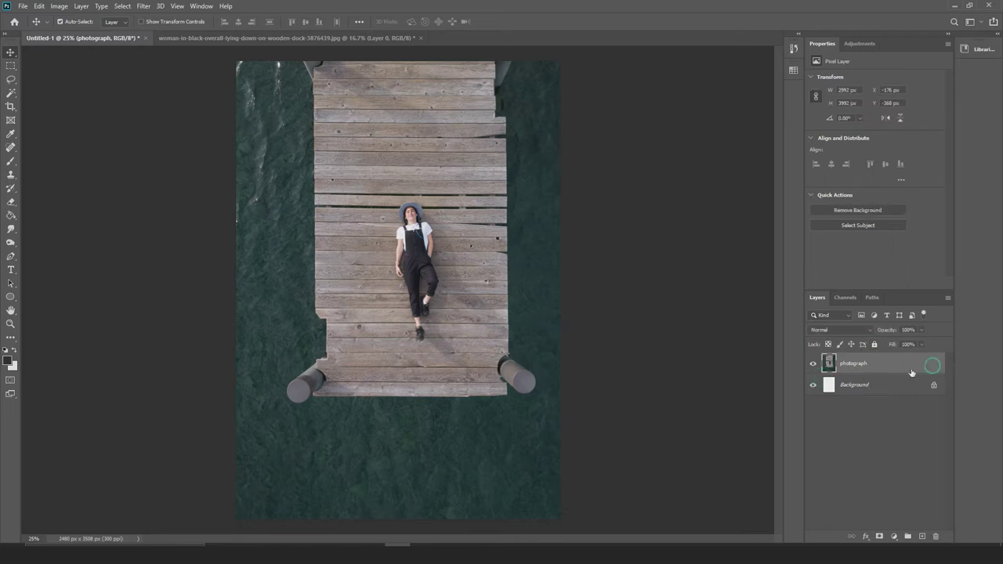
{"action": "left_click", "coordinate": [875, 346]}
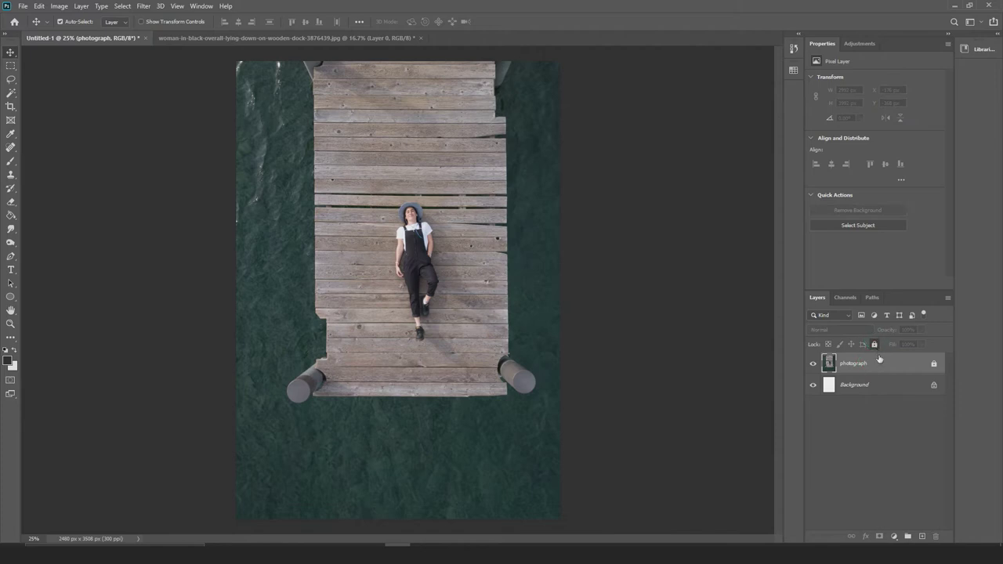
{"action": "left_click", "coordinate": [828, 363]}
{"action": "left_click", "coordinate": [416, 232]}
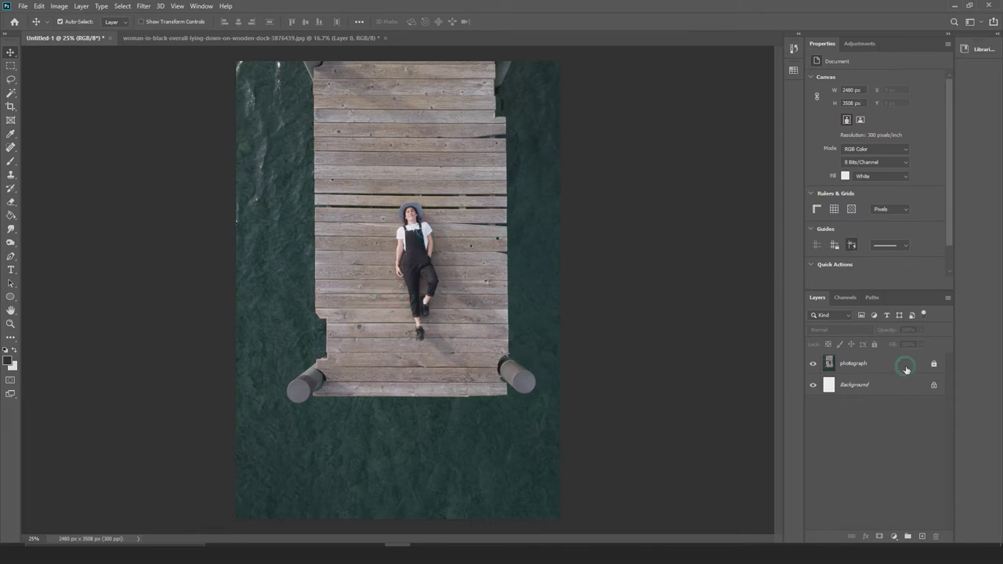
{"action": "left_click", "coordinate": [933, 364]}
Try moving the photograph layer freely on the canvas and undo the move
{"action": "left_click_drag", "start_coordinate": [649, 358], "coordinate": [431, 286]}
{"action": "key", "text": "ctrl+z"}
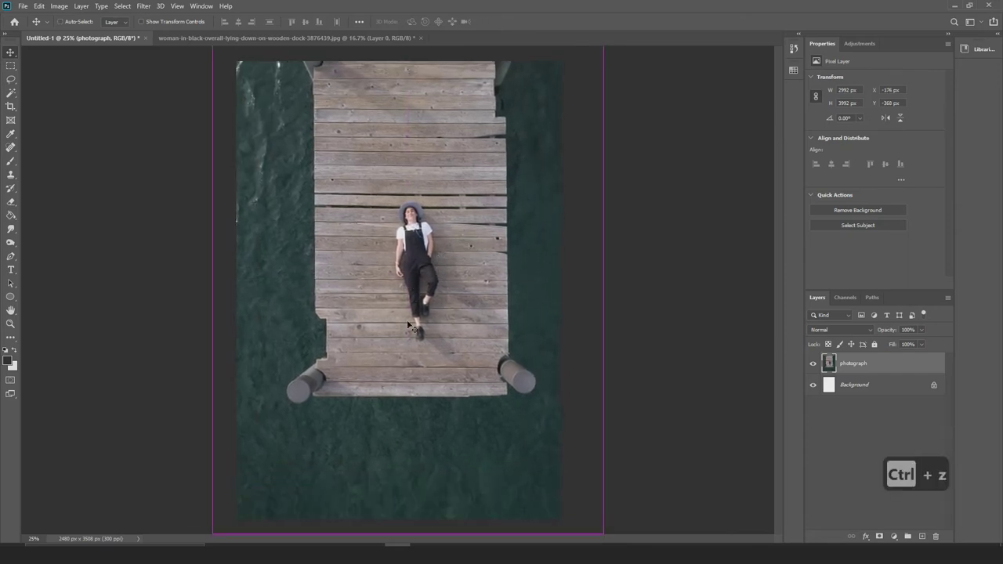
{"action": "key", "text": "ctrl"}
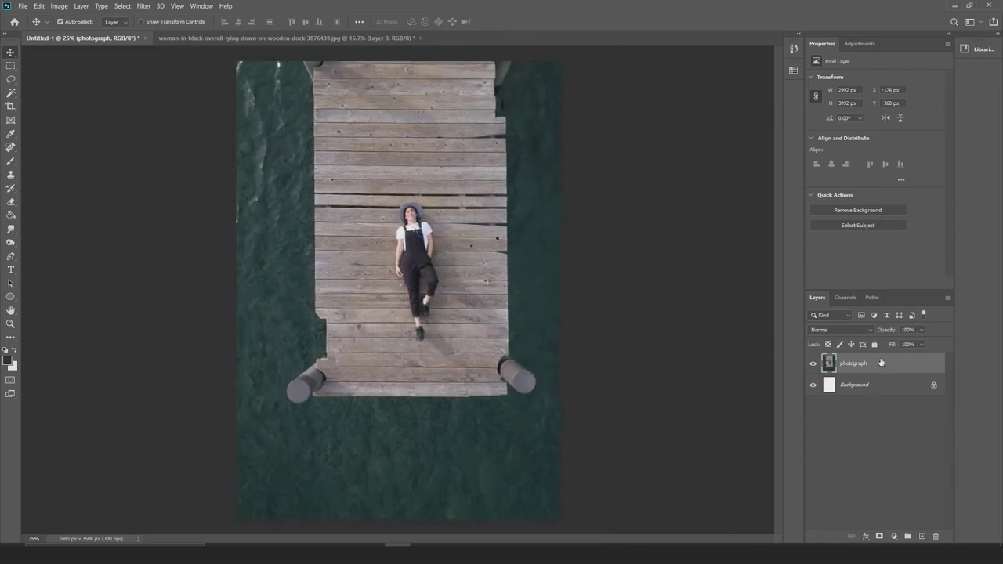
{"action": "left_click", "coordinate": [845, 328]}
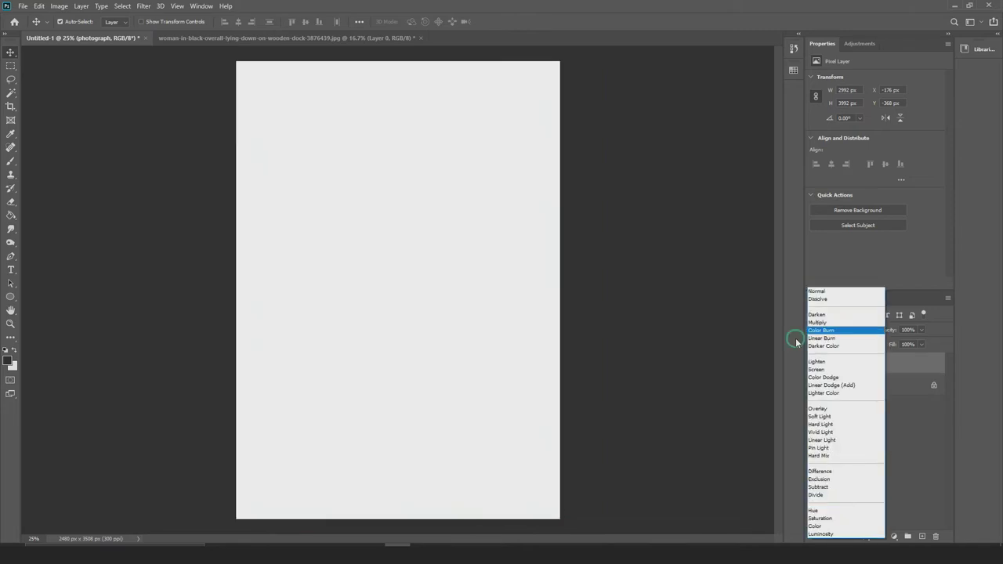
{"action": "left_click", "coordinate": [916, 453]}
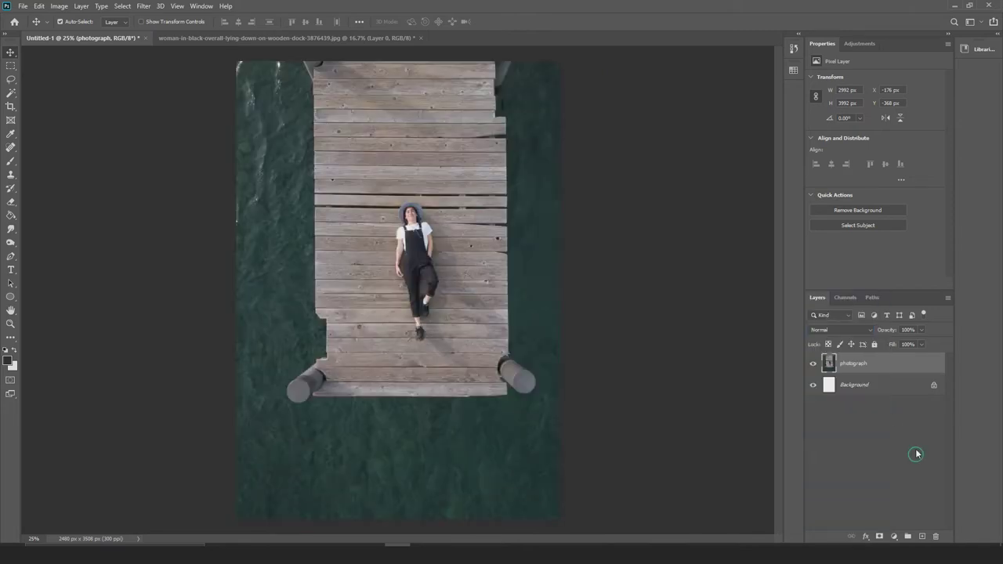
{"action": "left_click", "coordinate": [869, 329]}
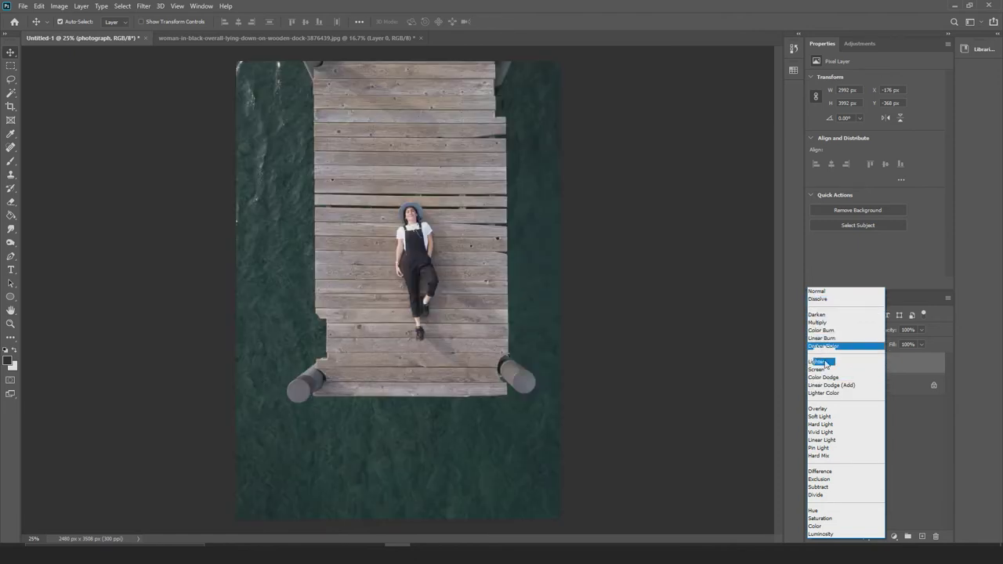
{"action": "left_click", "coordinate": [906, 423]}
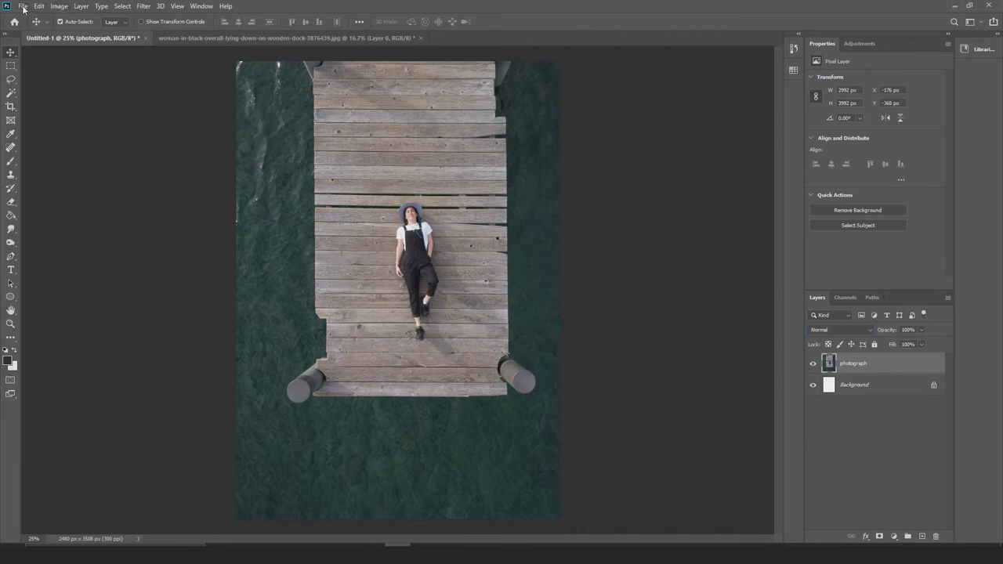
Open the photo yellow-mums-orange-peruvian-lilies-and-carnation-flower-1058771 from the class 1 session 2 masking in photoshop folder on Elements (E:)
{"action": "key", "text": "ctrl+o"}
{"action": "scroll", "coordinate": [333, 259], "scroll_direction": "down", "scroll_amount": 1}
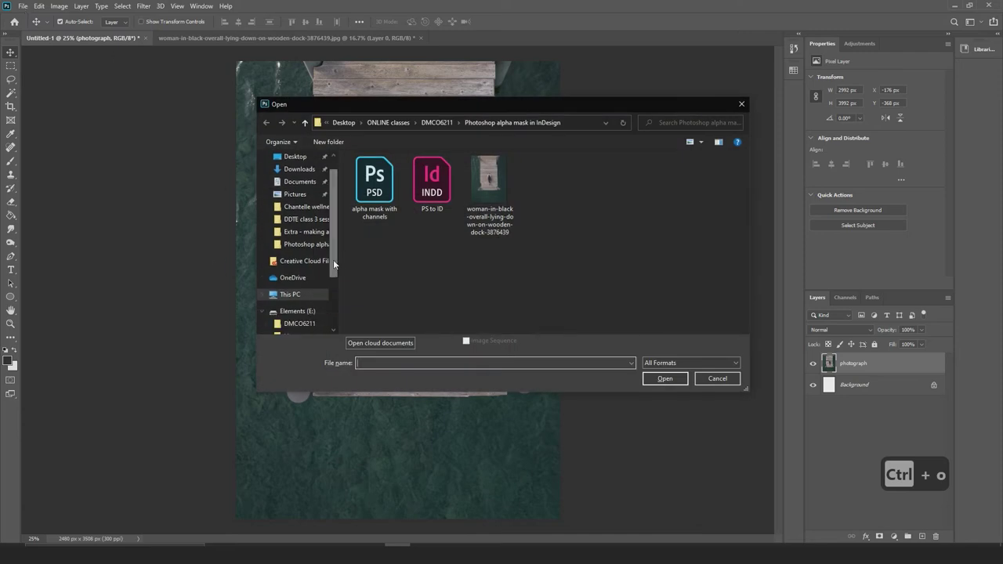
{"action": "left_click", "coordinate": [297, 311]}
{"action": "double_click", "coordinate": [401, 192]}
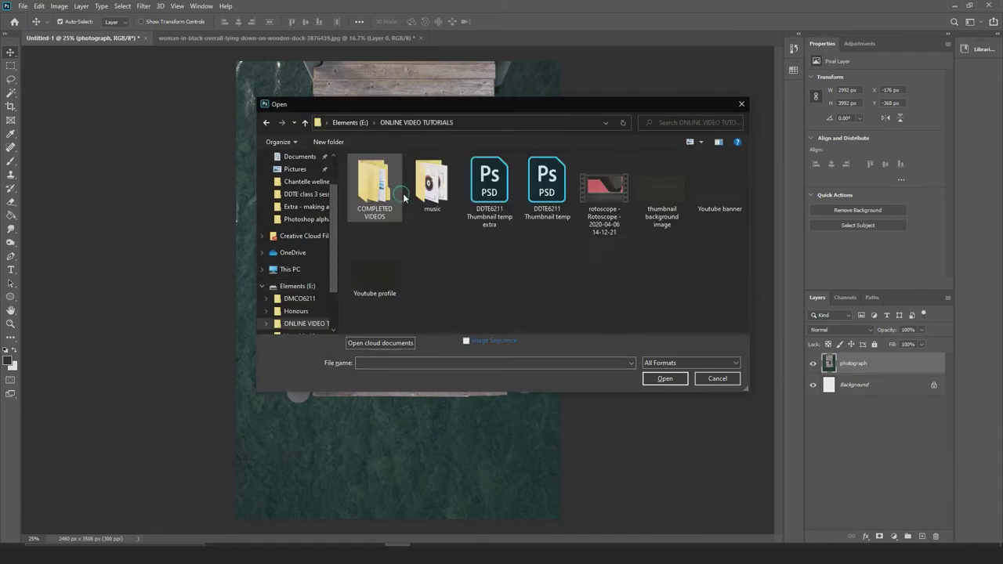
{"action": "left_click", "coordinate": [410, 205]}
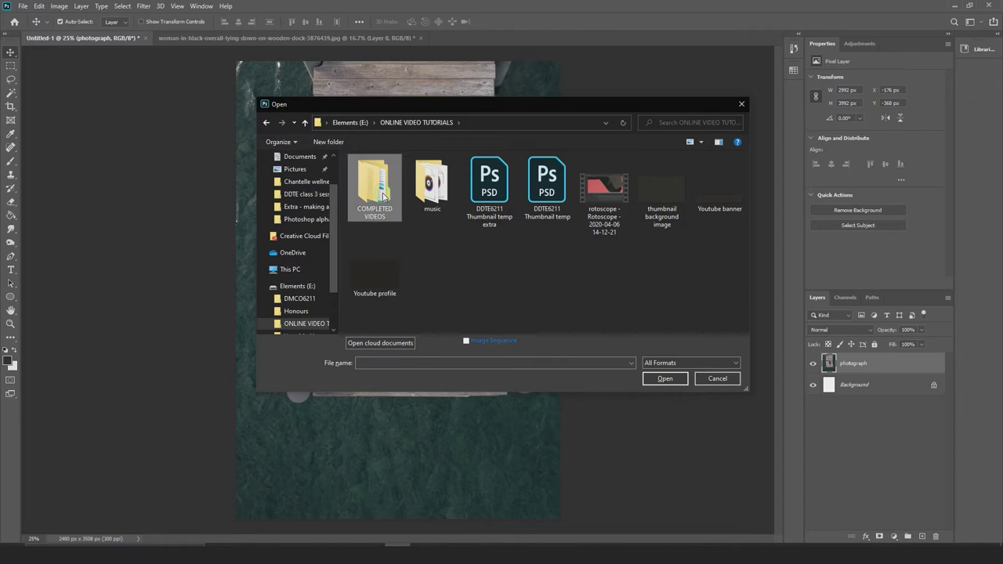
{"action": "double_click", "coordinate": [372, 182]}
{"action": "double_click", "coordinate": [381, 181]}
{"action": "double_click", "coordinate": [406, 184]}
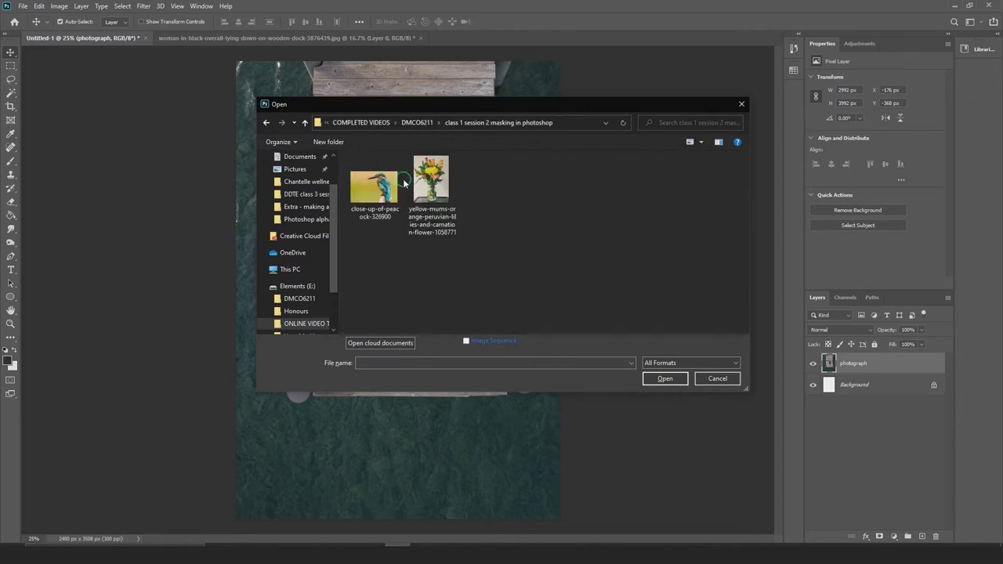
{"action": "left_click", "coordinate": [432, 190]}
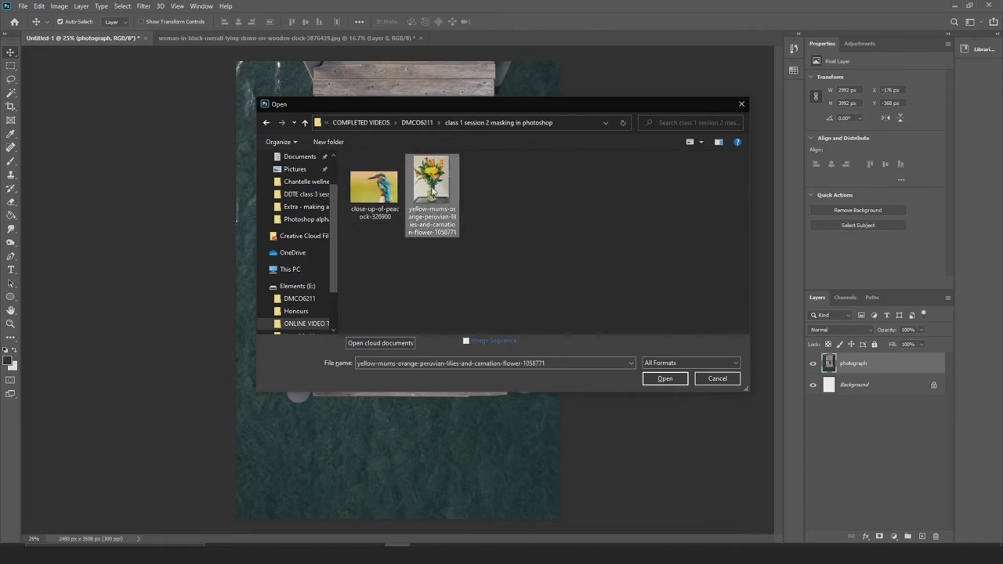
{"action": "left_click", "coordinate": [678, 380]}
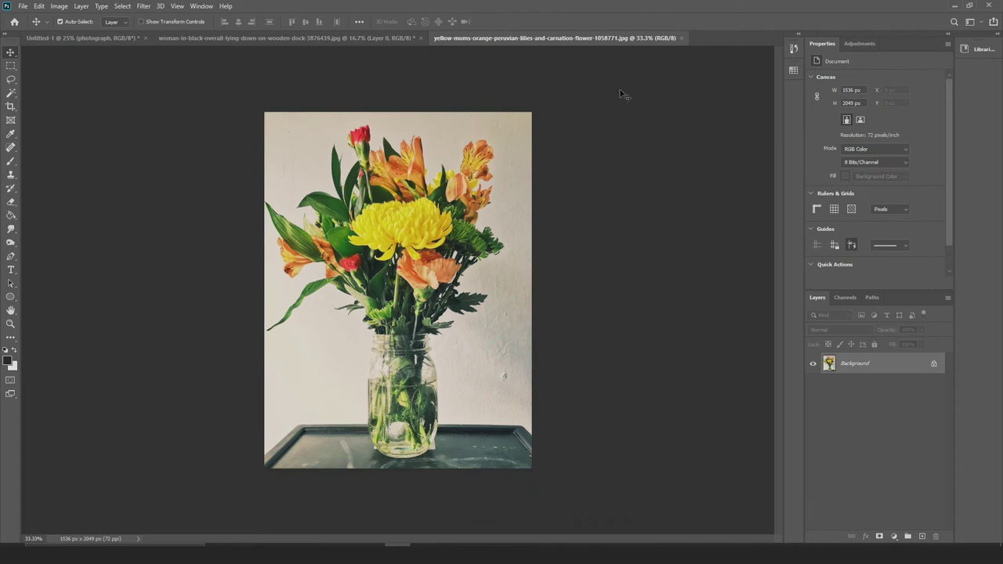
Unlock the flower photo's Background layer and bring it into Untitled-1 as a new layer, accepting the colour conversion
{"action": "left_click", "coordinate": [933, 366]}
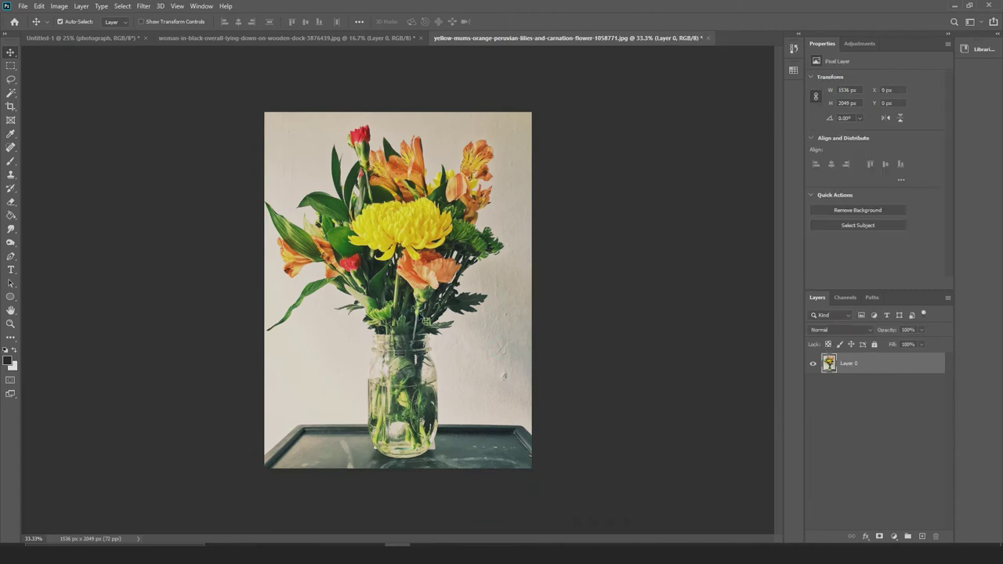
{"action": "left_click_drag", "start_coordinate": [423, 231], "coordinate": [396, 237]}
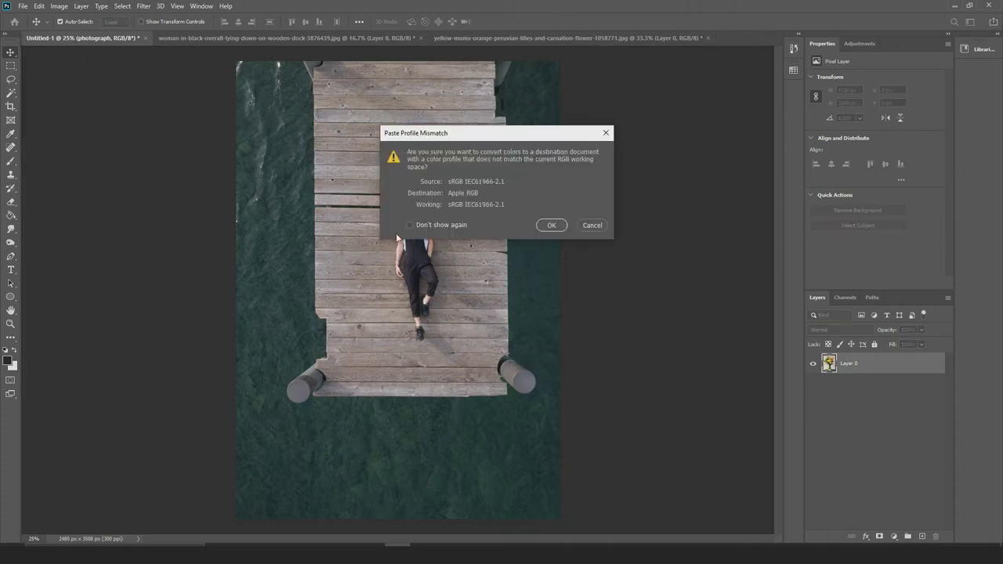
{"action": "left_click", "coordinate": [550, 225]}
{"action": "left_click_drag", "start_coordinate": [368, 171], "coordinate": [436, 250]}
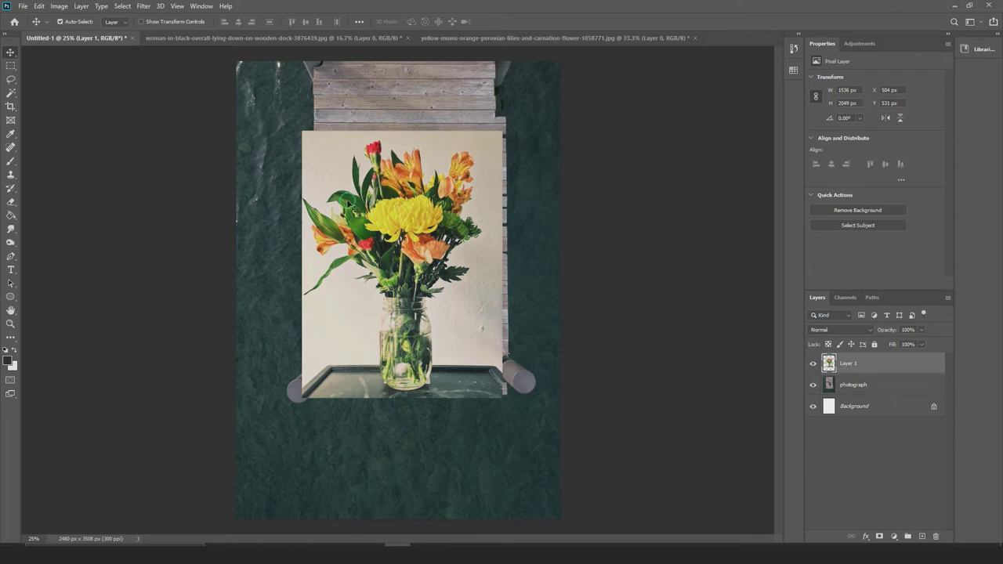
Check both source photo documents and close them, leaving only Untitled-1 open
{"action": "left_click", "coordinate": [349, 40]}
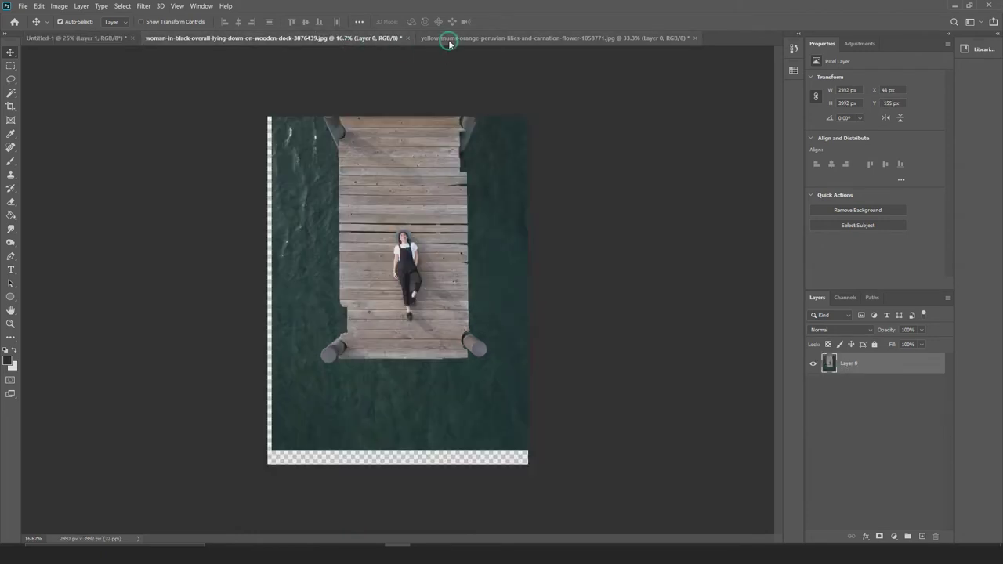
{"action": "left_click", "coordinate": [449, 39]}
{"action": "left_click", "coordinate": [335, 39]}
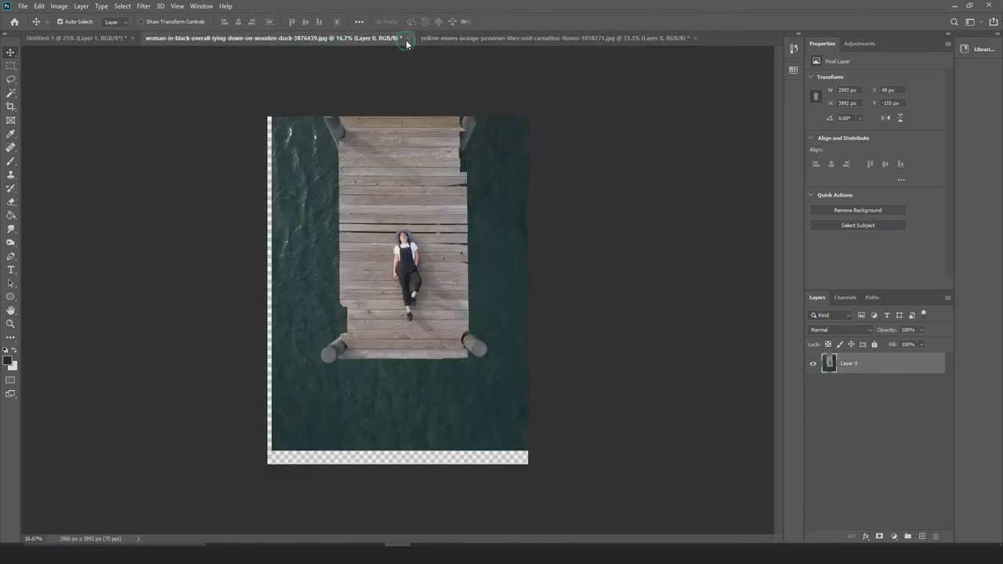
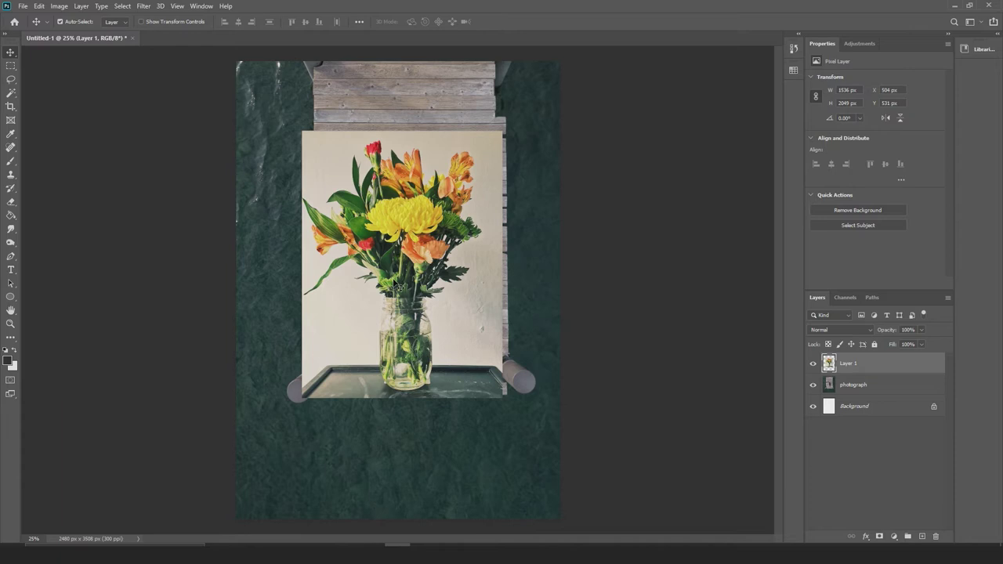
Move the flower layer slightly down and try proportional and uneven scaling on it with Free Transform, undoing the uneven stretch
{"action": "left_click_drag", "start_coordinate": [415, 246], "coordinate": [411, 268]}
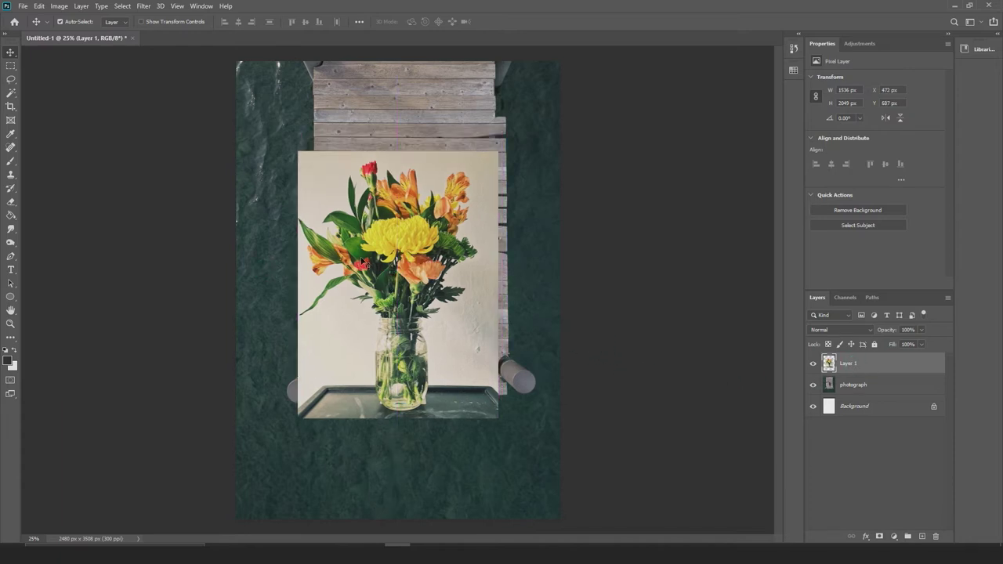
{"action": "key", "text": "ctrl+t"}
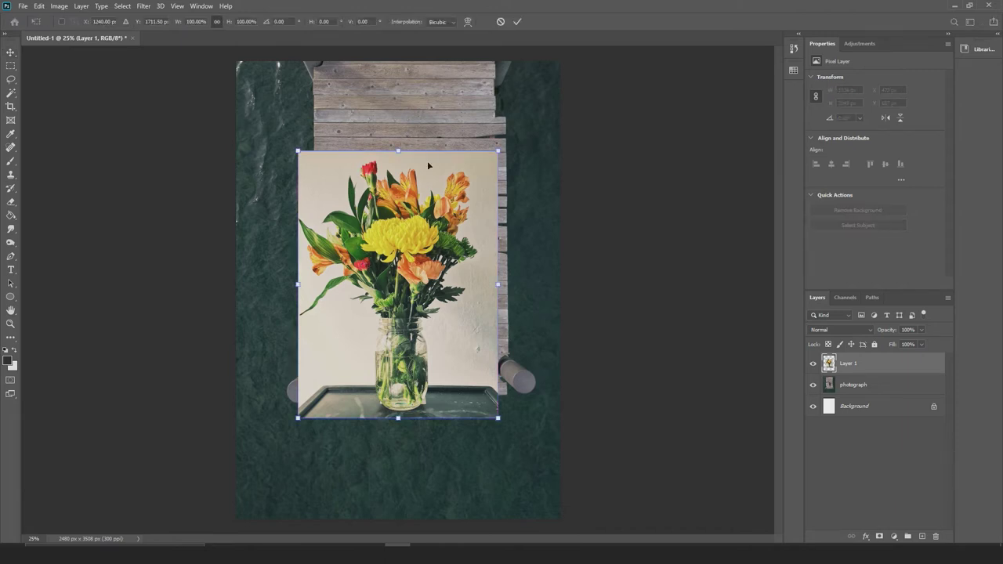
{"action": "left_click_drag", "start_coordinate": [497, 150], "coordinate": [511, 135]}
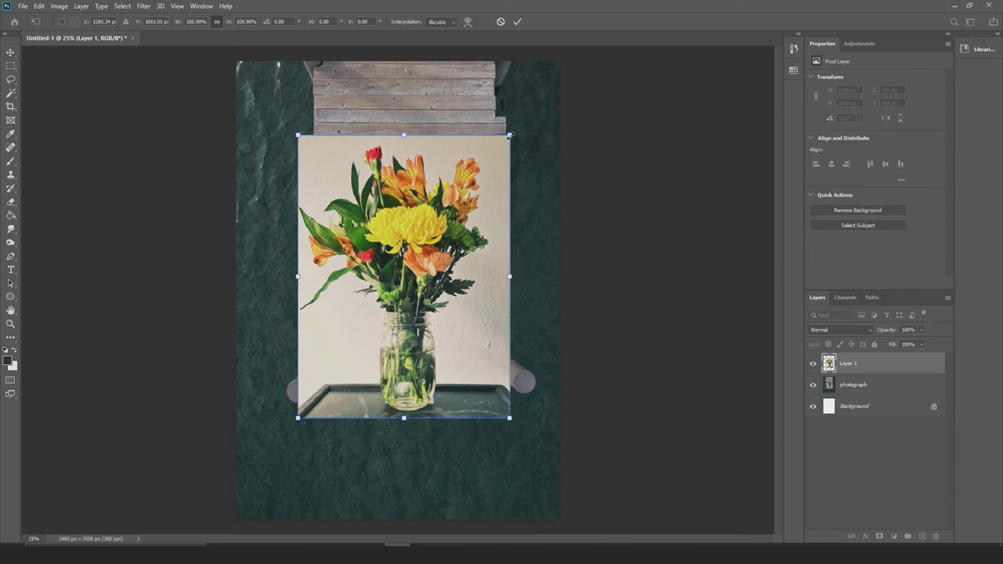
{"action": "left_click_drag", "start_coordinate": [510, 135], "coordinate": [494, 156]}
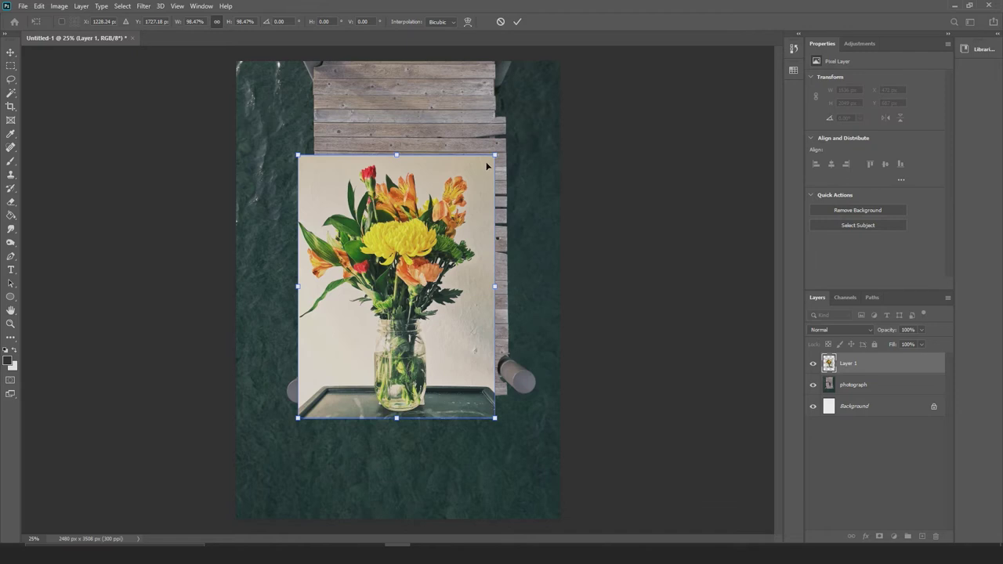
{"action": "left_click_drag", "start_coordinate": [495, 155], "coordinate": [489, 130]}
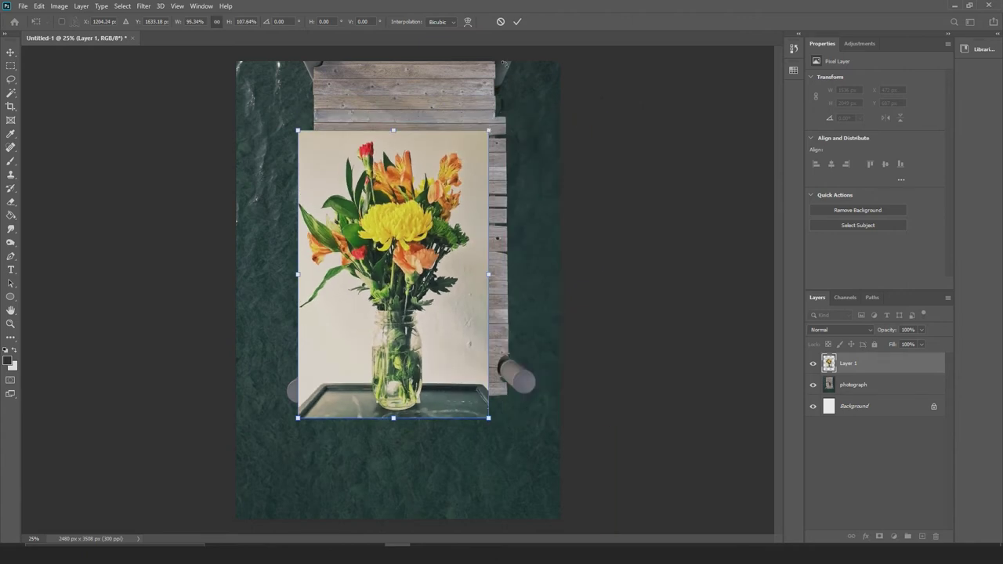
{"action": "key", "text": "ctrl+z"}
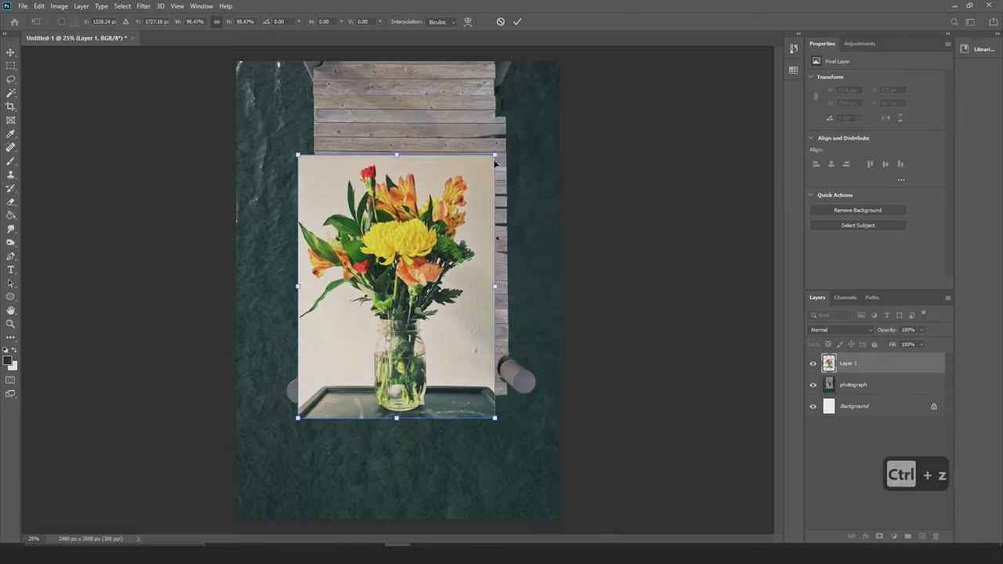
Scale the flower layer proportionally to about 175% so it covers the whole canvas, and apply the transform
{"action": "left_click_drag", "start_coordinate": [494, 156], "coordinate": [601, 82]}
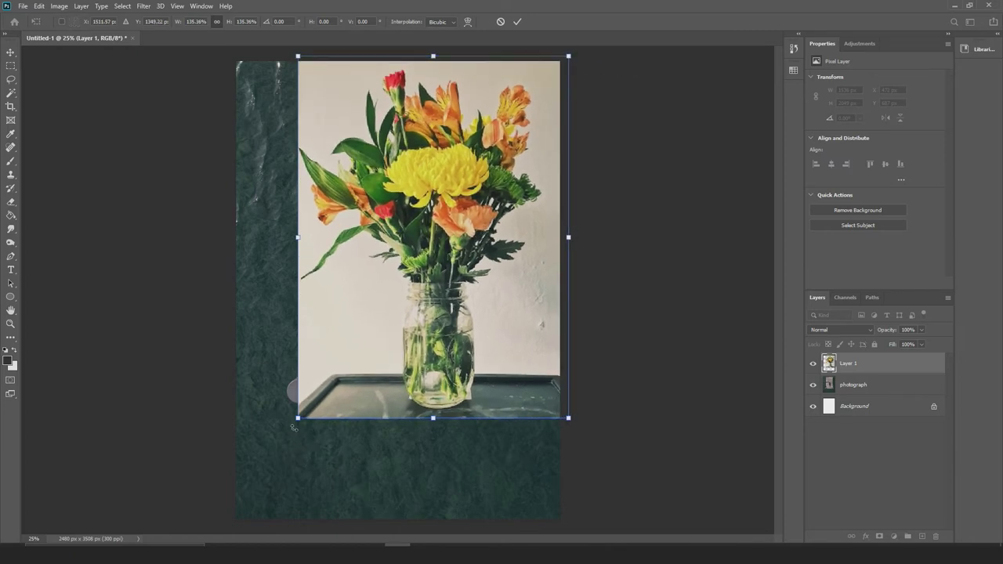
{"action": "left_click_drag", "start_coordinate": [297, 417], "coordinate": [217, 524]}
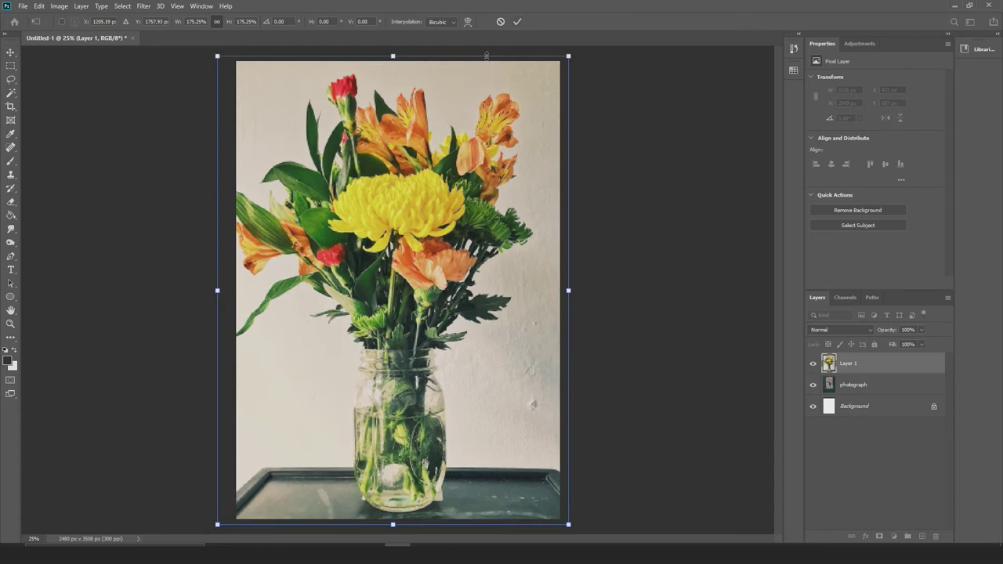
{"action": "left_click", "coordinate": [516, 23]}
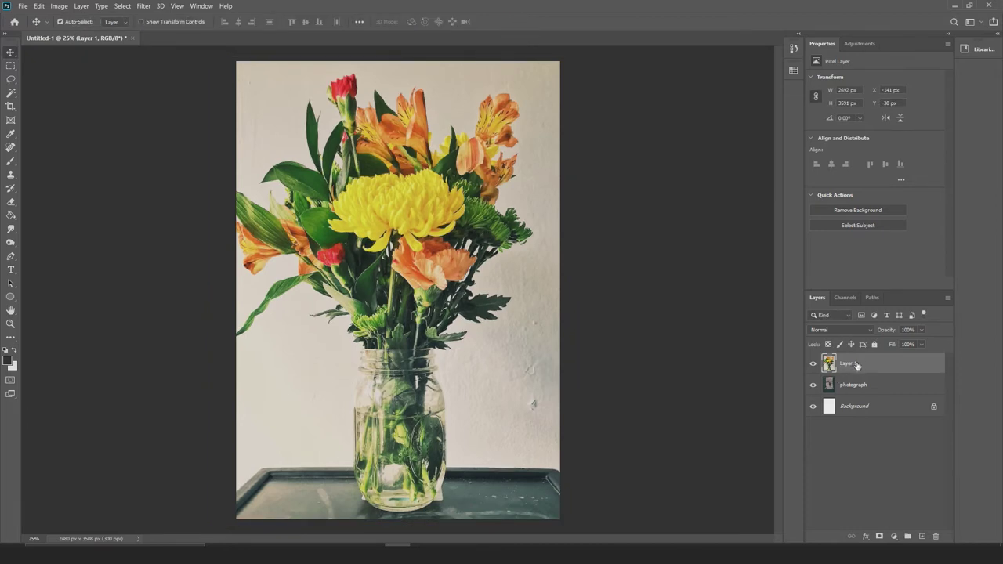
Place the flower layer beneath the photograph layer and preview blend modes on the photograph layer, keeping Normal
{"action": "left_click_drag", "start_coordinate": [852, 366], "coordinate": [853, 390]}
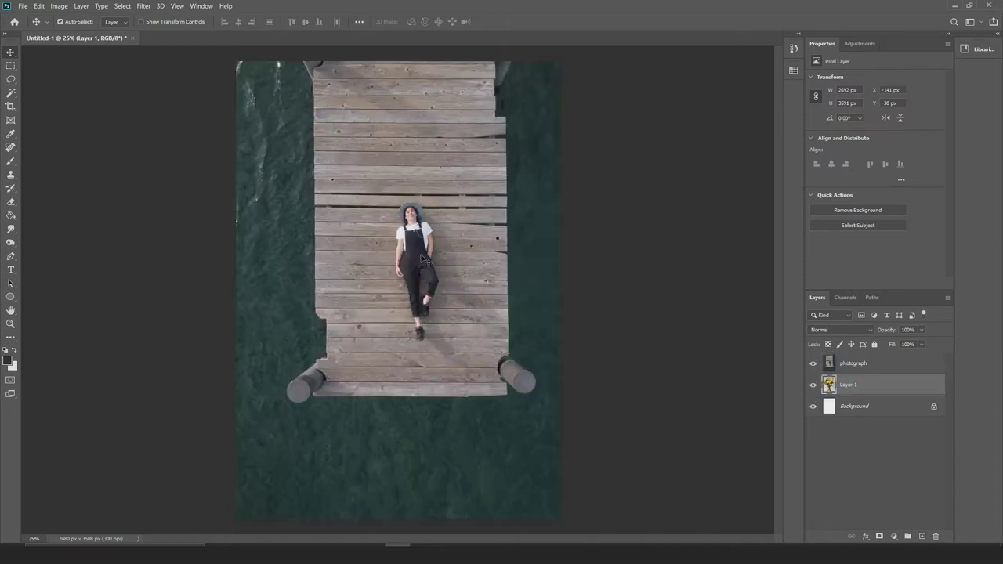
{"action": "left_click", "coordinate": [862, 367]}
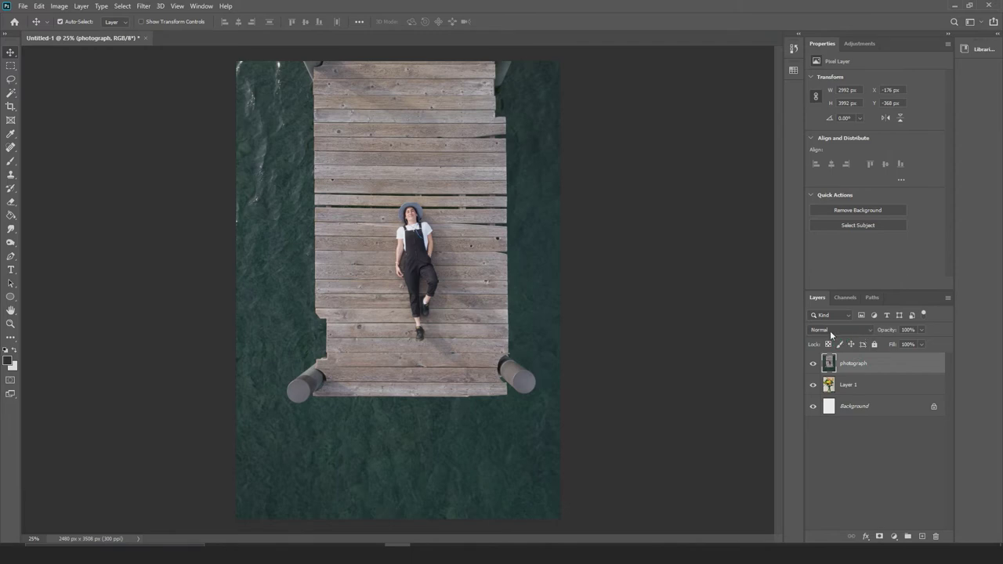
{"action": "left_click", "coordinate": [868, 330]}
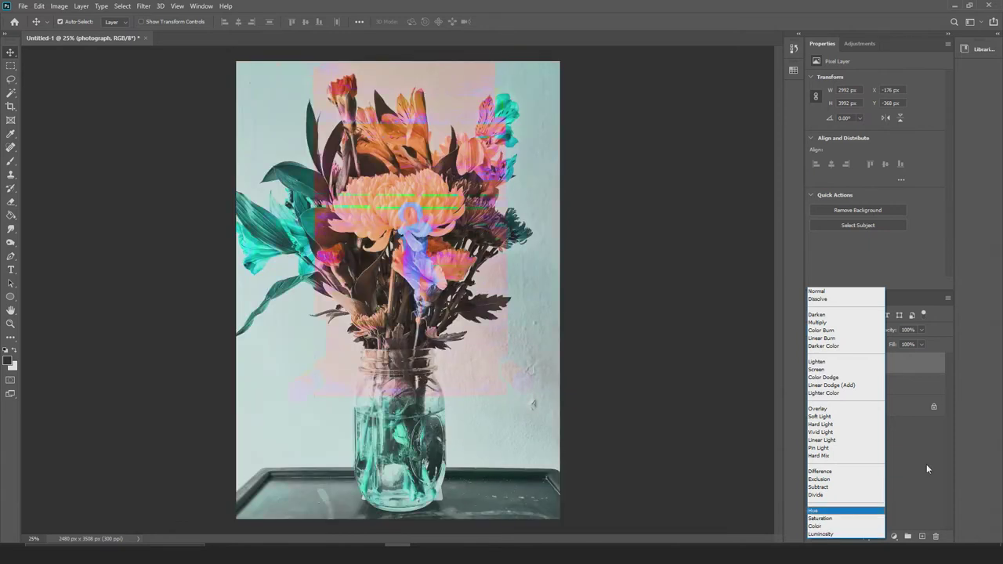
{"action": "left_click", "coordinate": [926, 464]}
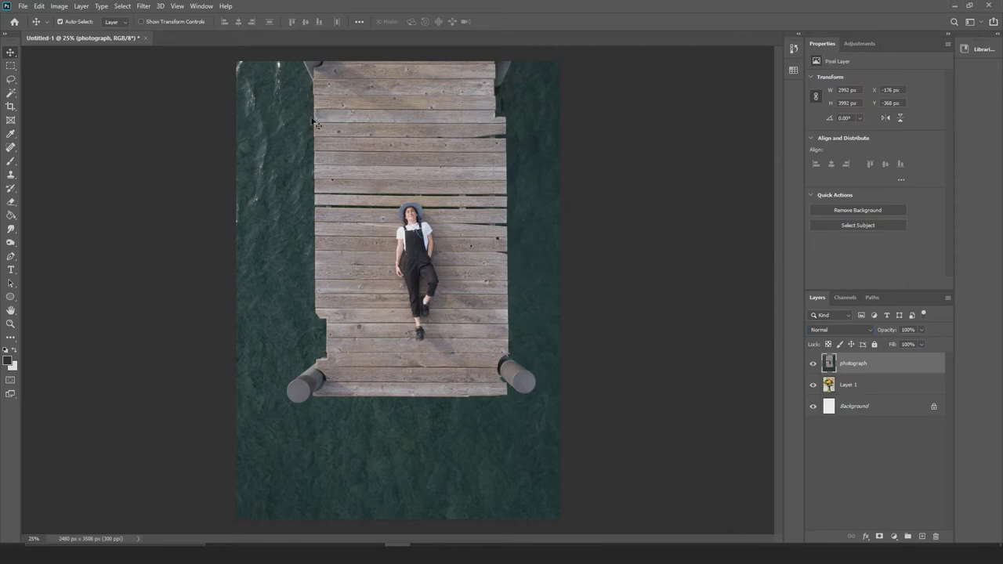
Marquee-select the woman on the photograph layer, about 496 × 1340 px, move that piece to the dock's right edge, and deselect
{"action": "left_click", "coordinate": [10, 67]}
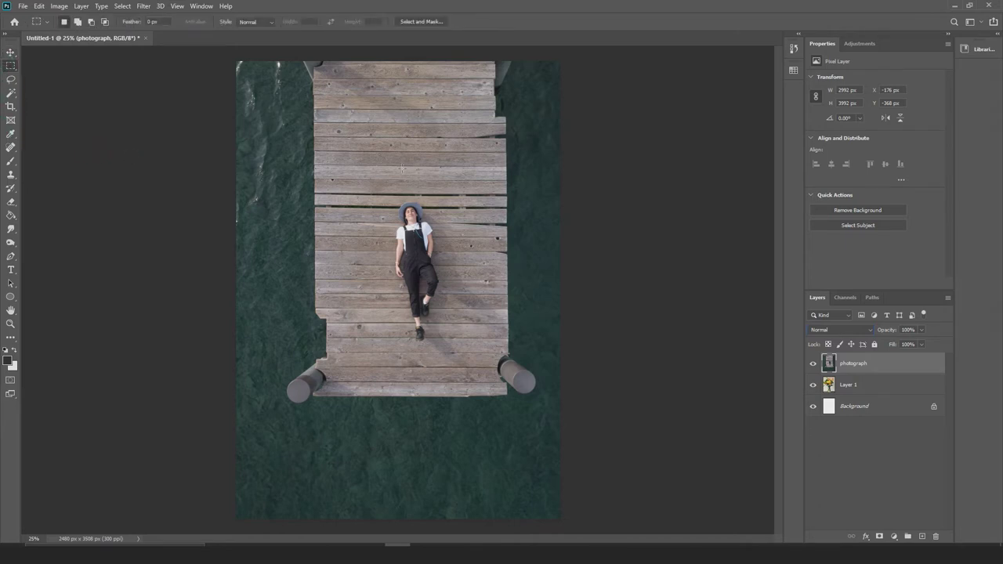
{"action": "left_click_drag", "start_coordinate": [385, 188], "coordinate": [449, 358]}
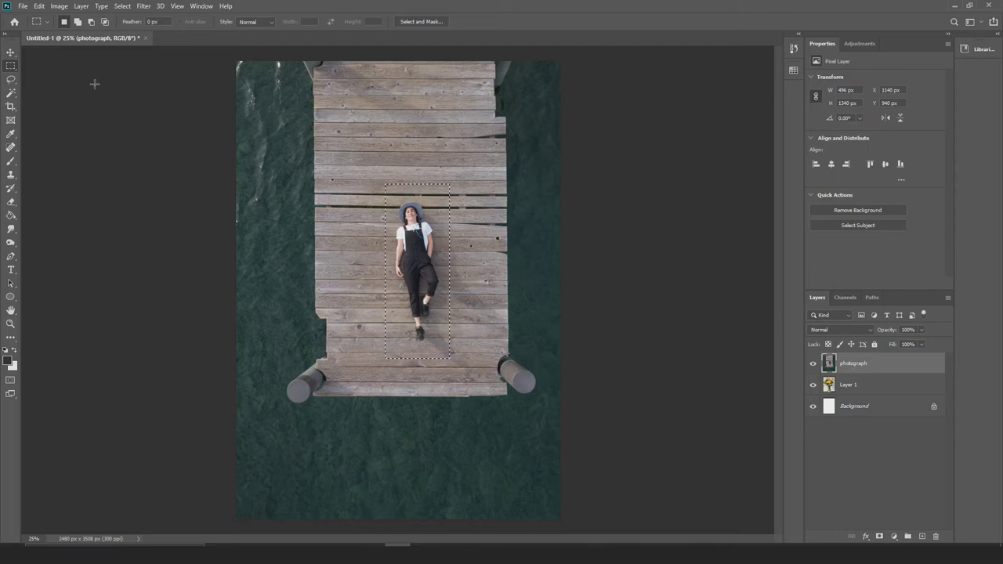
{"action": "left_click", "coordinate": [11, 52]}
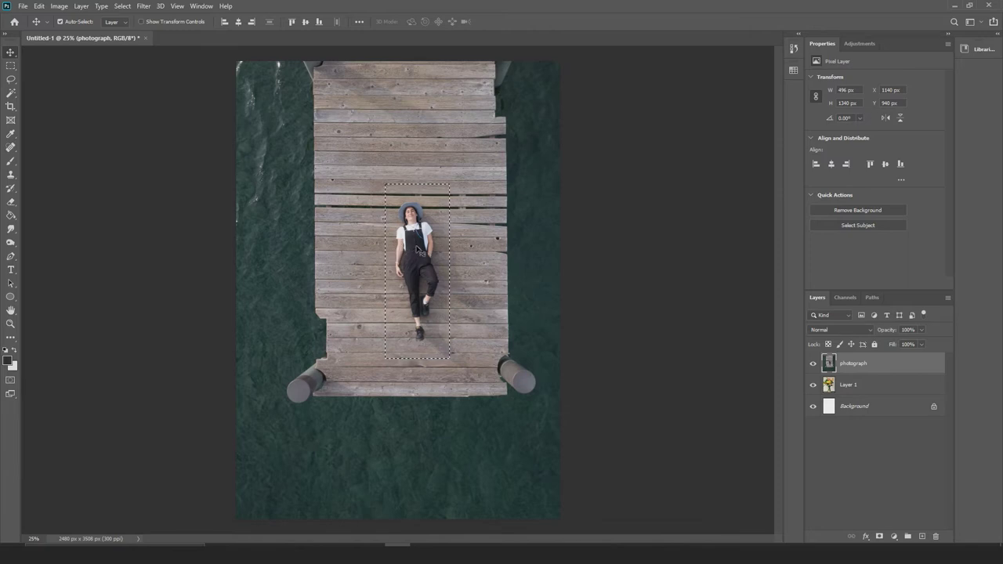
{"action": "left_click_drag", "start_coordinate": [418, 249], "coordinate": [319, 175]}
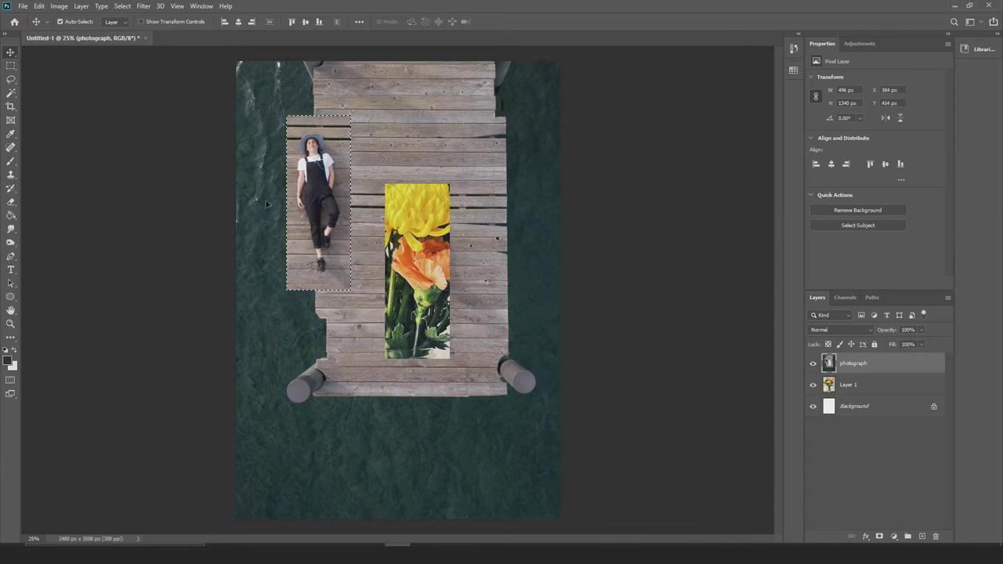
{"action": "left_click_drag", "start_coordinate": [314, 171], "coordinate": [494, 270]}
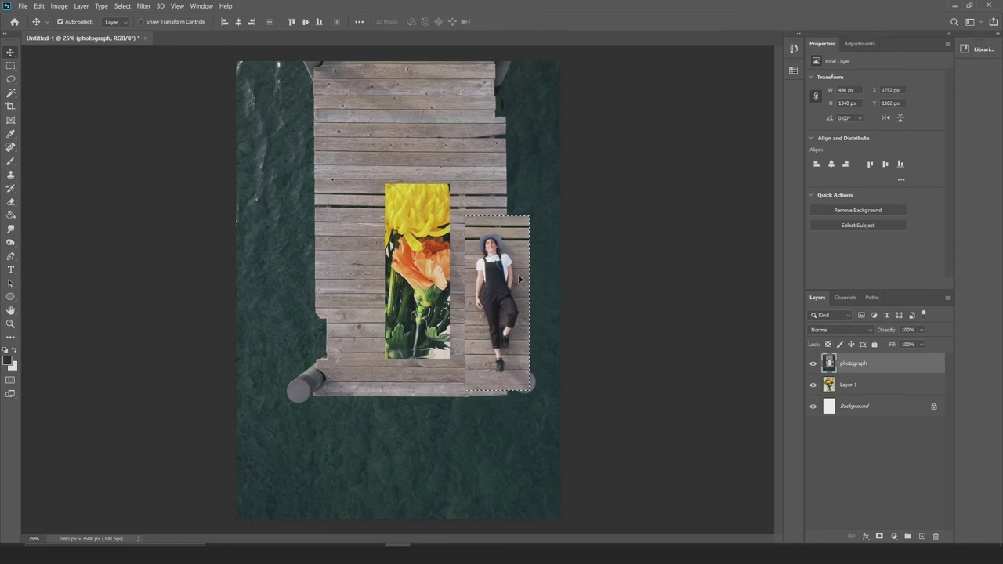
{"action": "key", "text": "ctrl"}
{"action": "key", "text": "ctrl+d"}
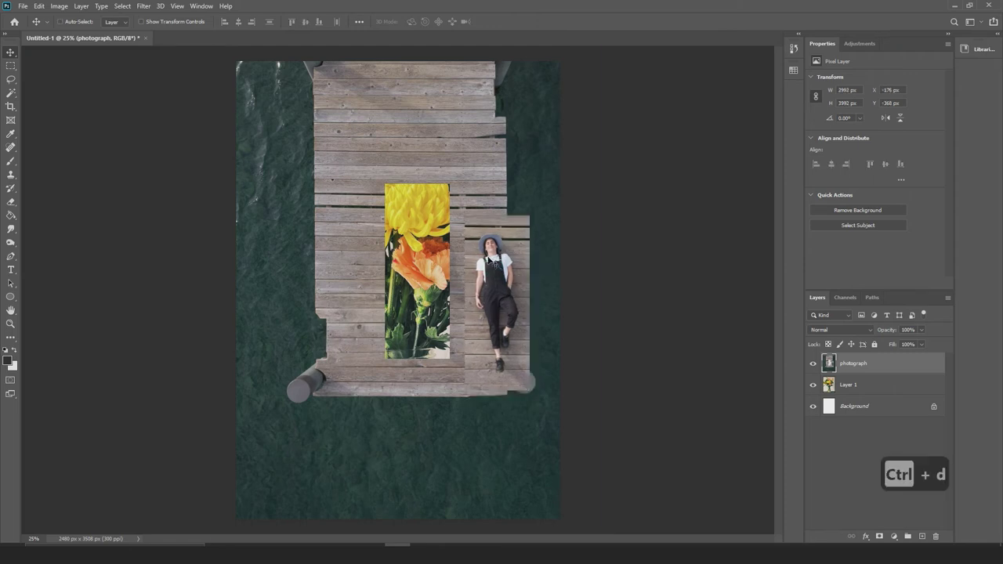
Try moving the whole photograph layer, undo that and the moves of the woman's piece, and clear the selection
{"action": "left_click_drag", "start_coordinate": [491, 300], "coordinate": [486, 330]}
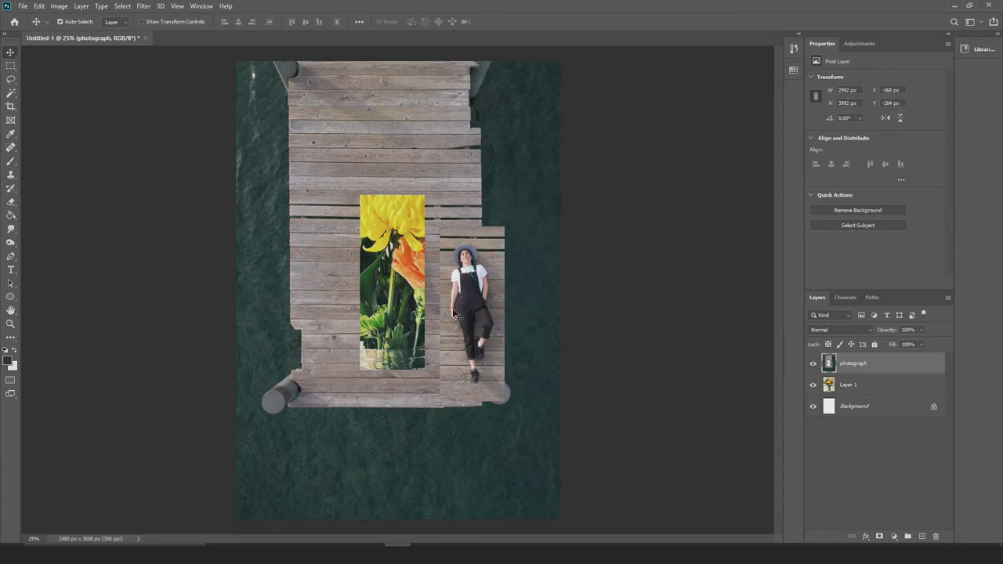
{"action": "key", "text": "ctrl+z"}
{"action": "key", "text": "ctrl+z"}
{"action": "key", "text": "ctrl+z"}
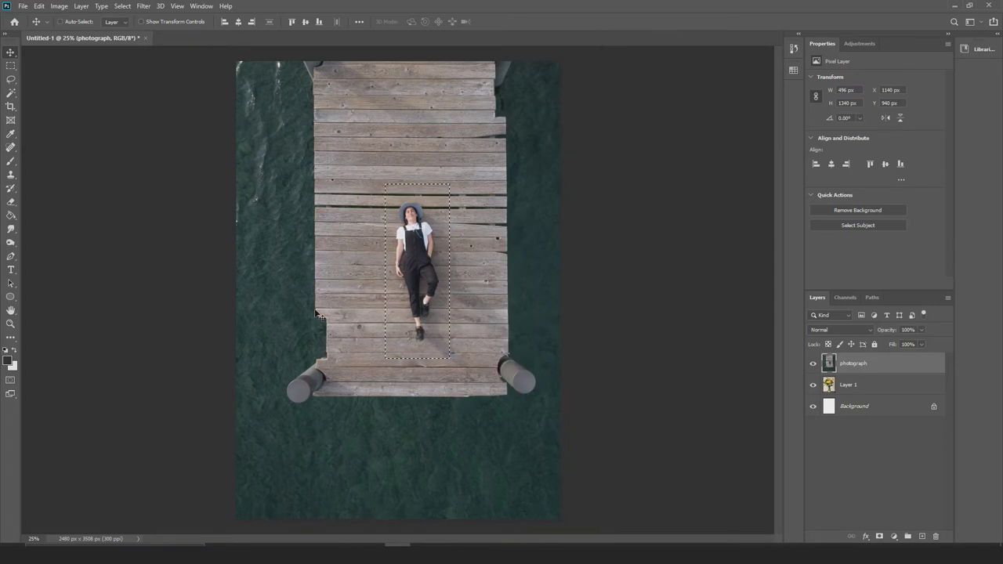
{"action": "key", "text": "ctrl+d"}
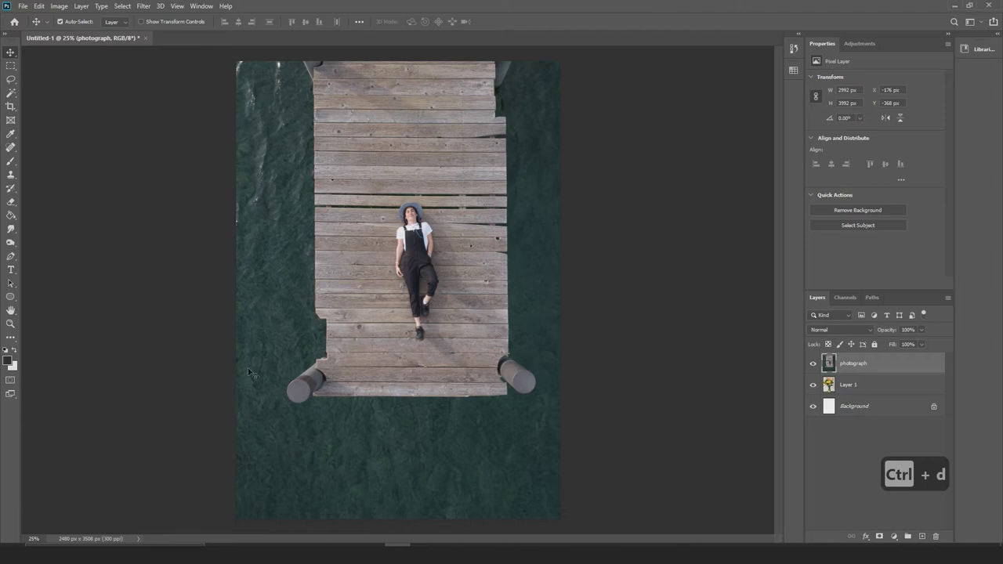
Marquee-select the full-width water strip below the dock, about 2480 × 712 px, try deleting it, and undo the deletion
{"action": "left_click", "coordinate": [11, 65]}
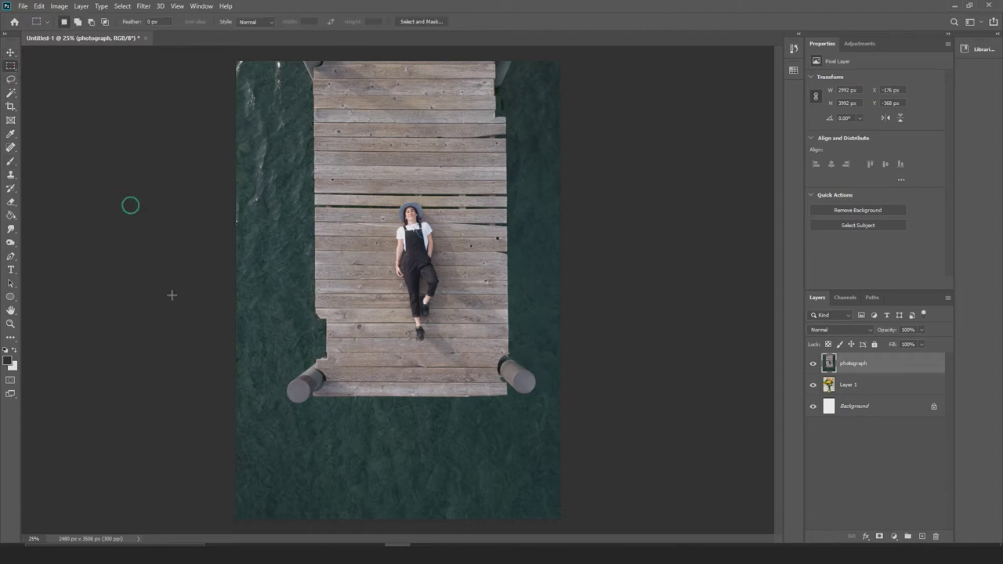
{"action": "left_click_drag", "start_coordinate": [211, 427], "coordinate": [586, 543]}
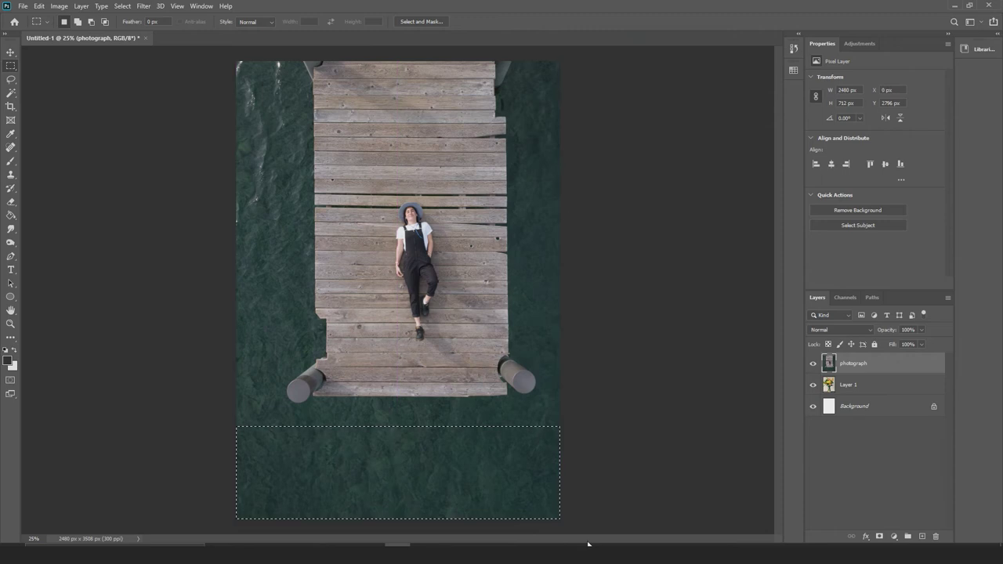
{"action": "key", "text": "Delete"}
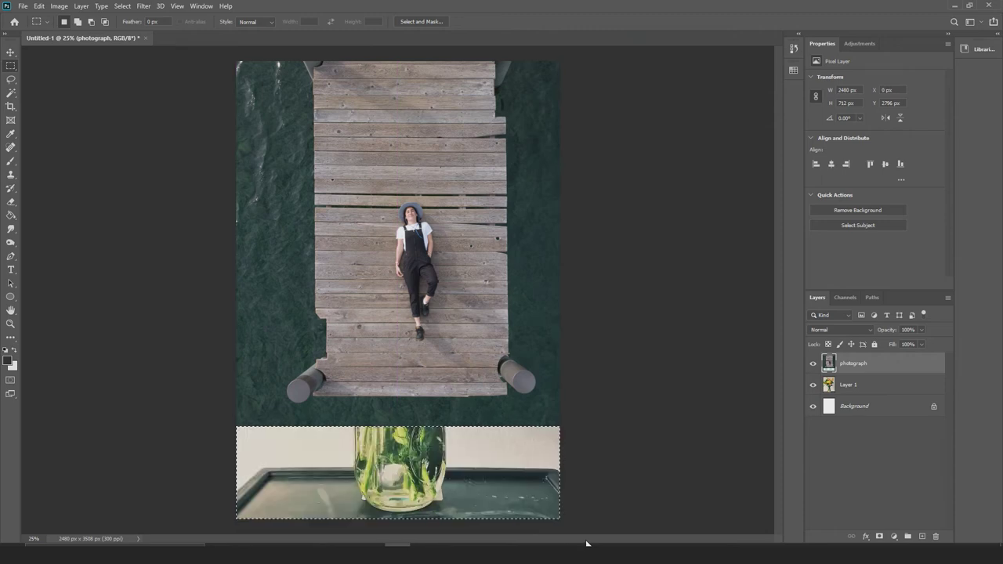
{"action": "key", "text": "ctrl+z"}
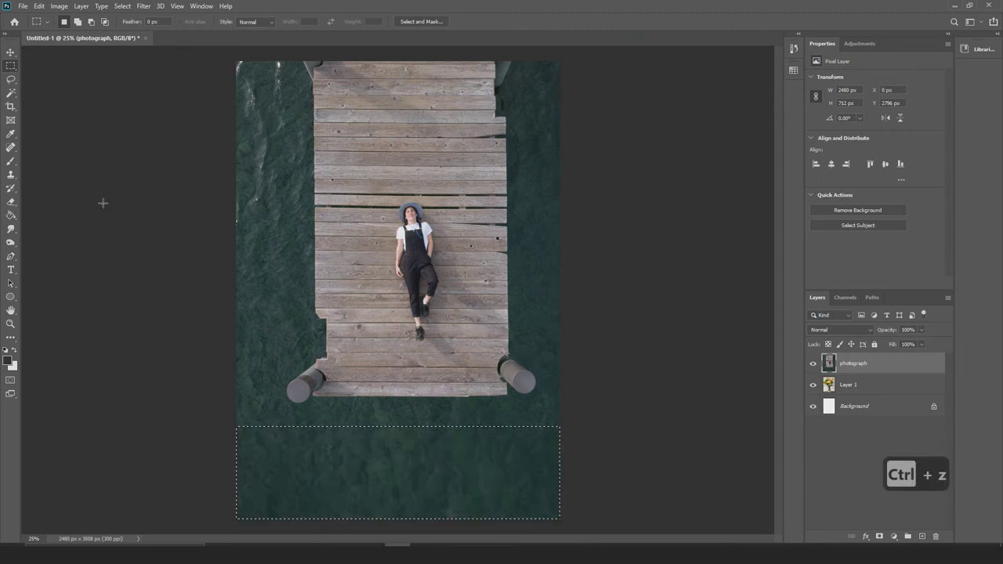
Try moving the selected water strip up over the upper part of the dock, undo the move, and clear the selection
{"action": "key", "text": "v"}
{"action": "left_click_drag", "start_coordinate": [401, 473], "coordinate": [397, 145]}
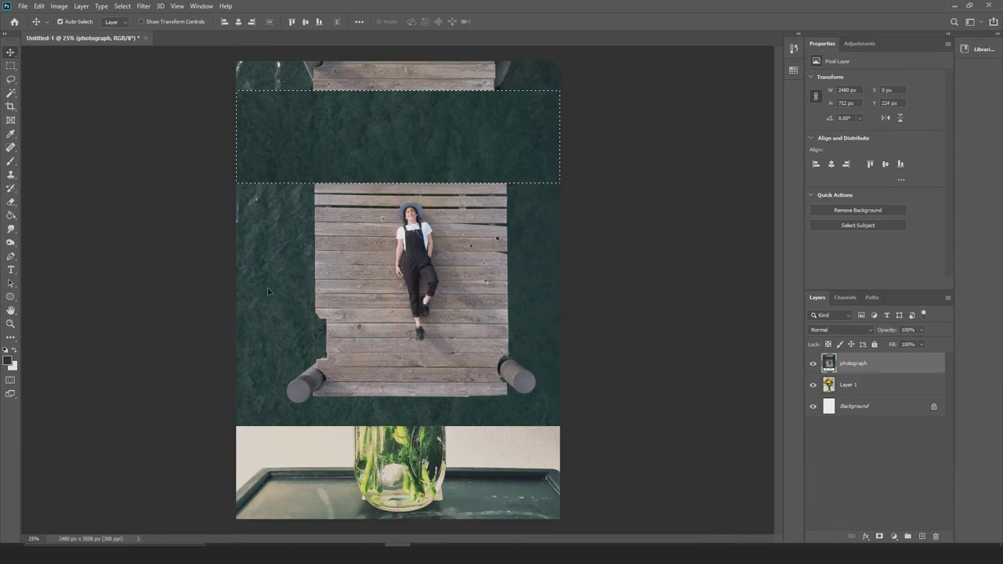
{"action": "key", "text": "ctrl+d"}
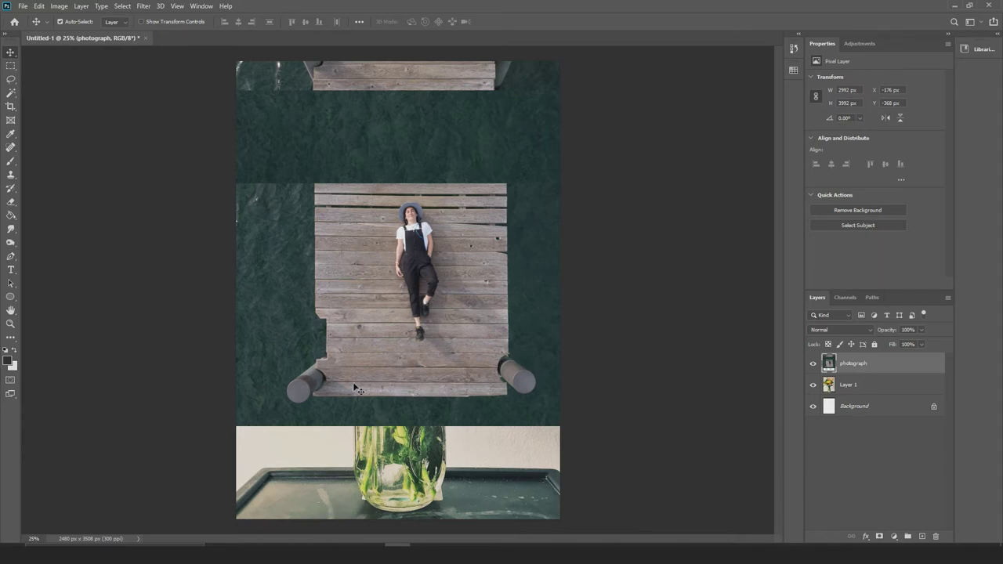
{"action": "key", "text": "ctrl+z"}
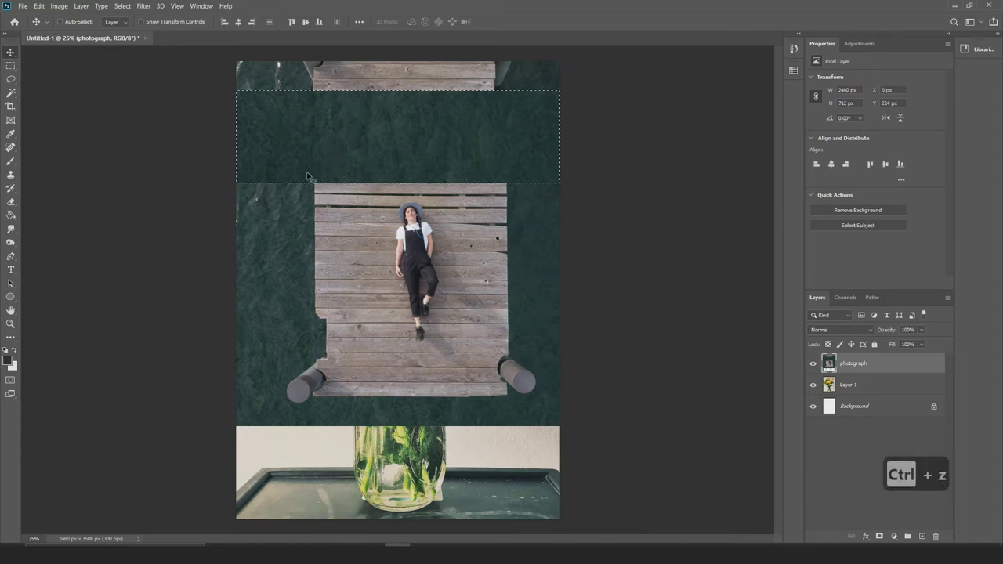
{"action": "key", "text": "ctrl+z"}
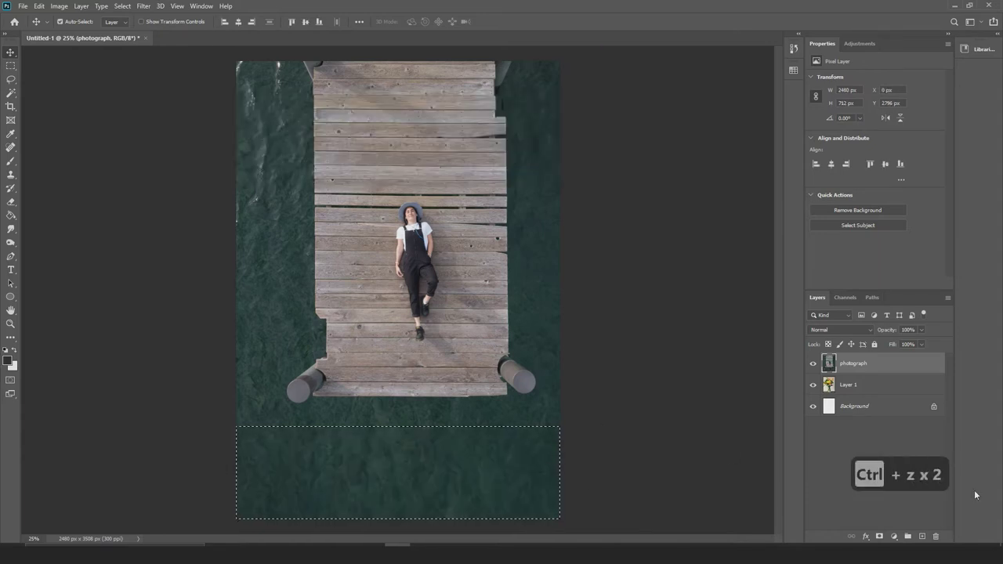
{"action": "key", "text": "ctrl"}
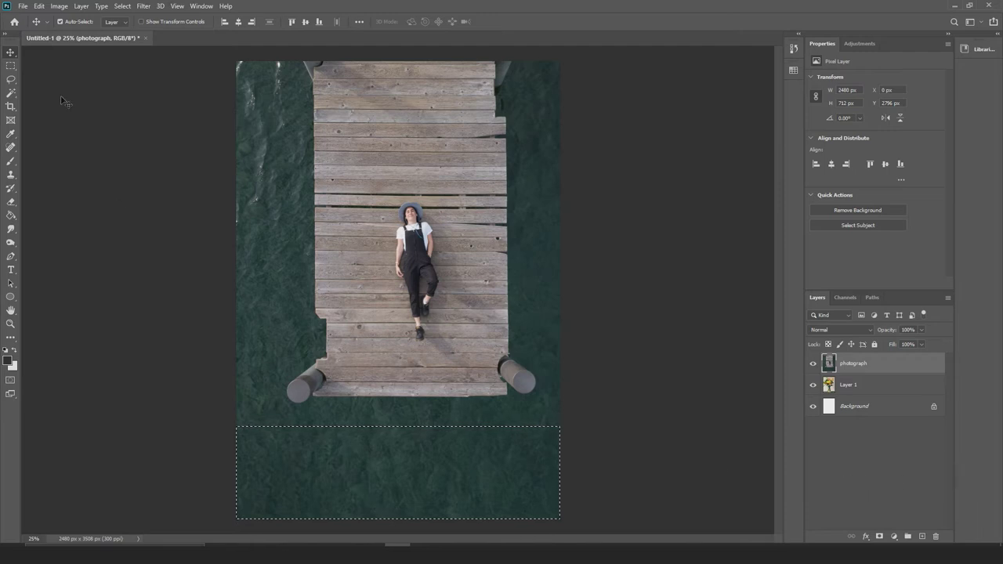
{"action": "left_click", "coordinate": [129, 238]}
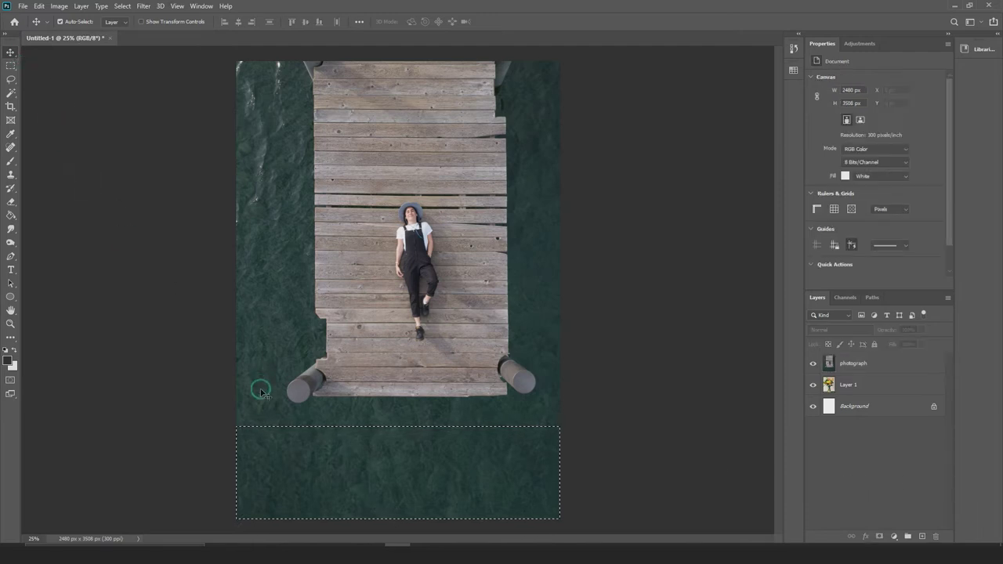
{"action": "key", "text": "ctrl+d"}
Draw a freehand Lasso selection around the woman on the dock, about 668 × 1340 px
{"action": "left_click", "coordinate": [12, 80]}
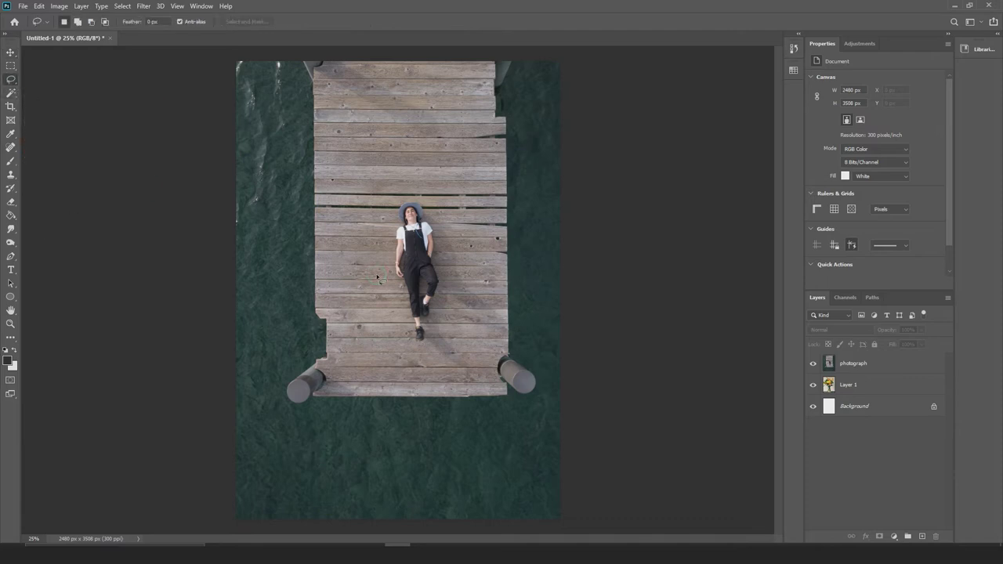
{"action": "mouse_move", "coordinate": [374, 229]}
{"action": "left_mouse_down"}
{"action": "mouse_move", "coordinate": [377, 205]}
{"action": "mouse_move", "coordinate": [402, 191]}
{"action": "mouse_move", "coordinate": [425, 188]}
{"action": "mouse_move", "coordinate": [444, 211]}
{"action": "left_mouse_up"}
{"action": "left_click_drag", "start_coordinate": [459, 261], "coordinate": [457, 309]}
{"action": "left_click_drag", "start_coordinate": [436, 357], "coordinate": [396, 322]}
{"action": "left_click_drag", "start_coordinate": [376, 233], "coordinate": [376, 232]}
Try moving the lassoed woman to the dock's left edge, undo the moves, and deselect
{"action": "left_click", "coordinate": [11, 51]}
{"action": "left_click_drag", "start_coordinate": [432, 259], "coordinate": [338, 266]}
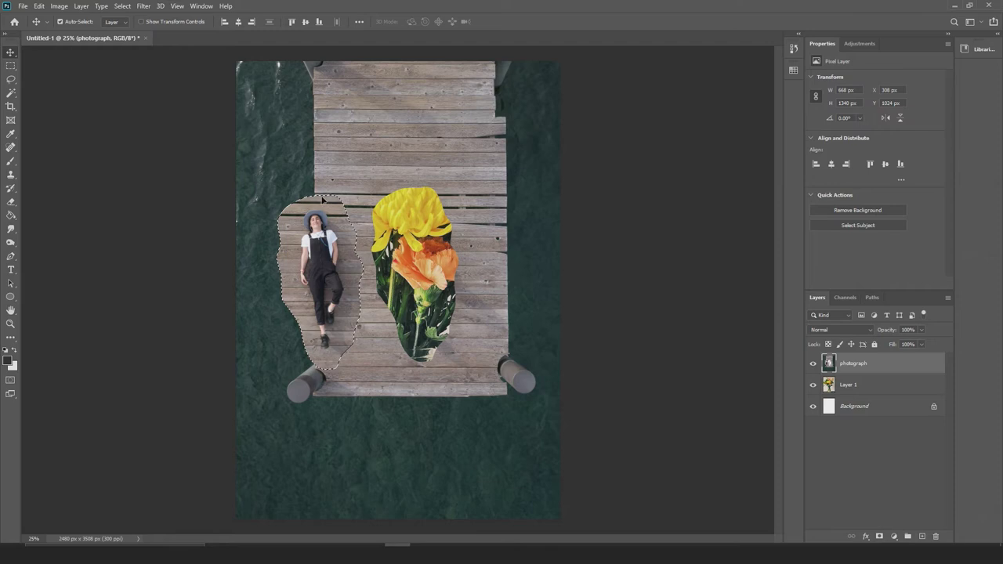
{"action": "left_click_drag", "start_coordinate": [343, 206], "coordinate": [359, 187]}
{"action": "key", "text": "ctrl+z"}
{"action": "key", "text": "ctrl+z"}
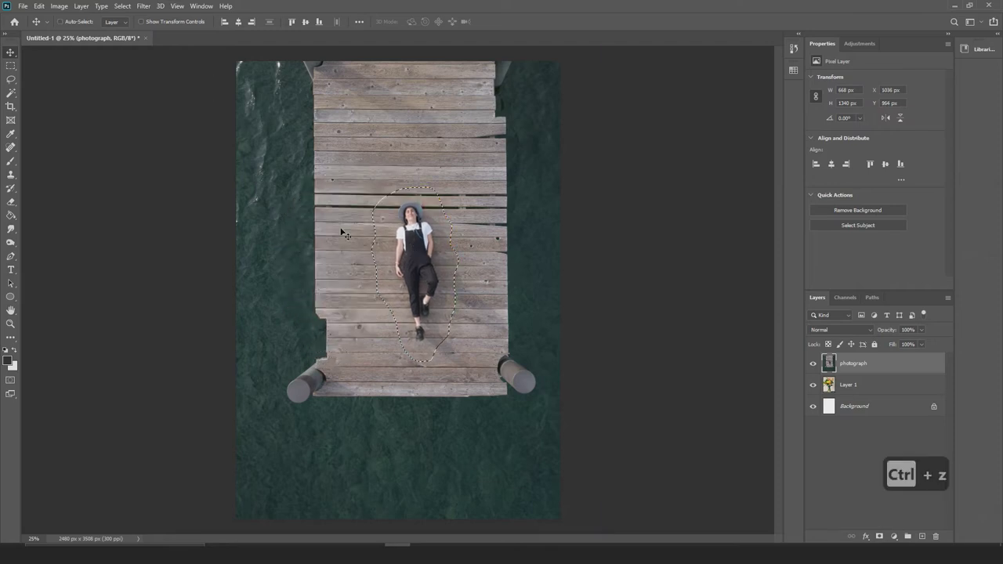
{"action": "key", "text": "ctrl+d"}
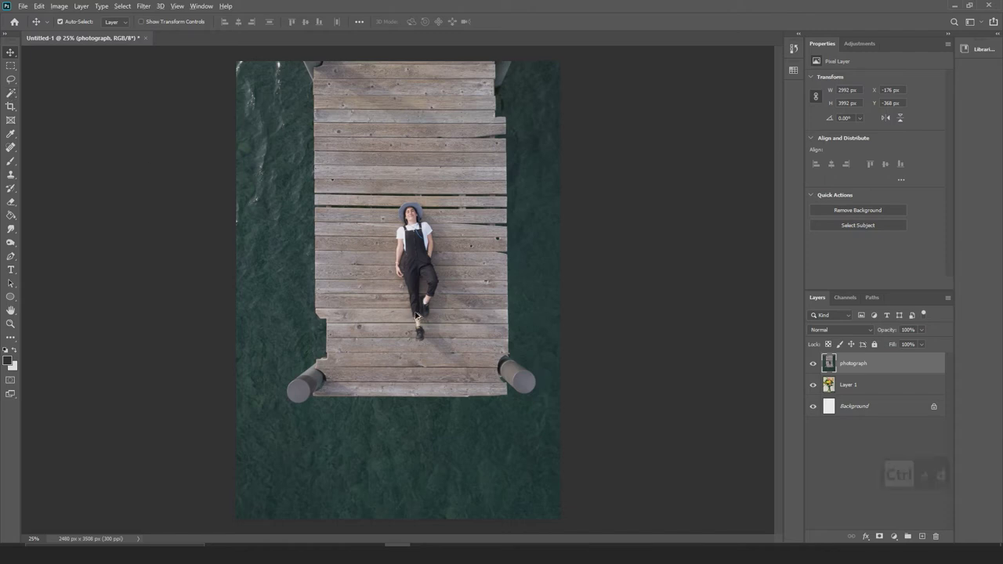
Draw a circular Elliptical Marquee selection around the woman's head and the planks above it, about 401 × 401 px
{"action": "scroll", "coordinate": [416, 309], "scroll_direction": "up", "scroll_amount": 8}
{"action": "scroll", "coordinate": [417, 237], "scroll_direction": "up", "scroll_amount": 7}
{"action": "left_click_drag", "start_coordinate": [417, 237], "coordinate": [390, 267]}
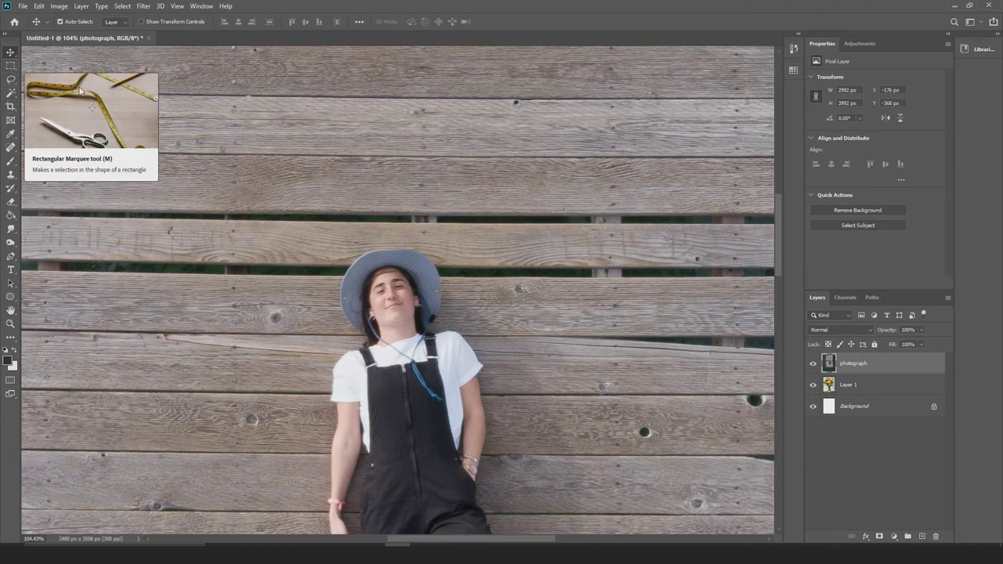
{"action": "left_click", "coordinate": [10, 68]}
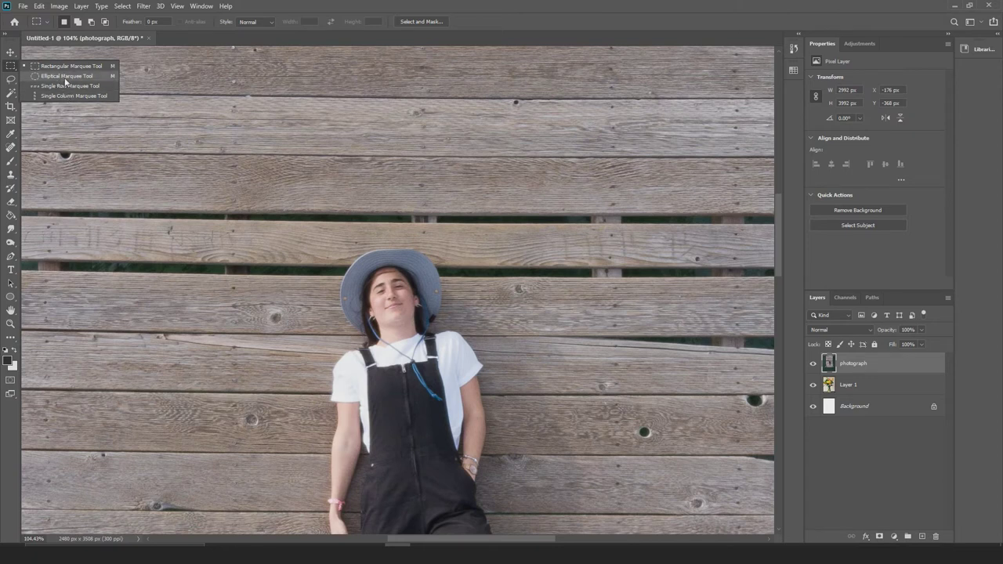
{"action": "left_click", "coordinate": [58, 76]}
{"action": "left_click_drag", "start_coordinate": [280, 152], "coordinate": [498, 369]}
Try moving the circular piece with the woman's head to the left, undo the move, and deselect
{"action": "left_click", "coordinate": [10, 52]}
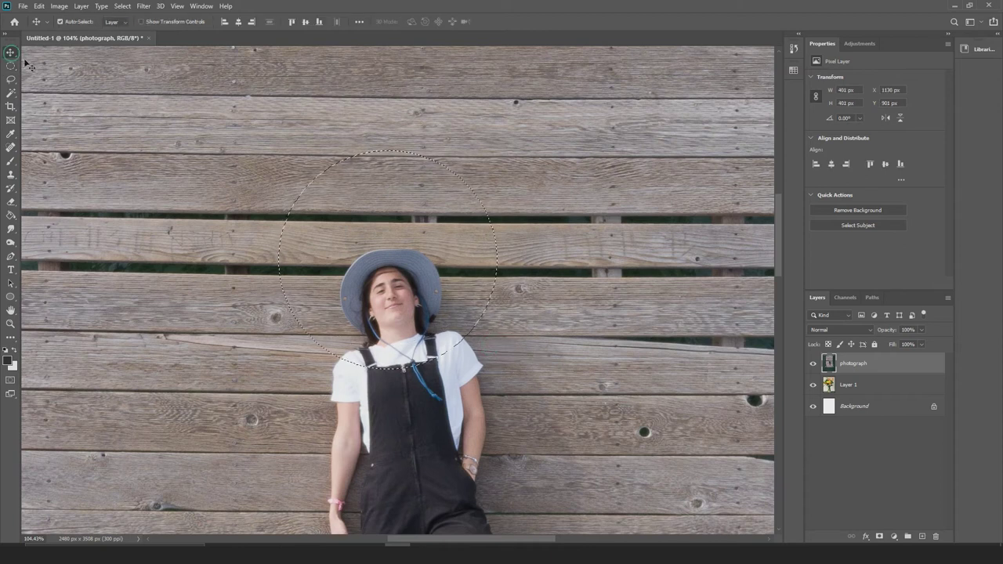
{"action": "left_click_drag", "start_coordinate": [403, 353], "coordinate": [202, 315]}
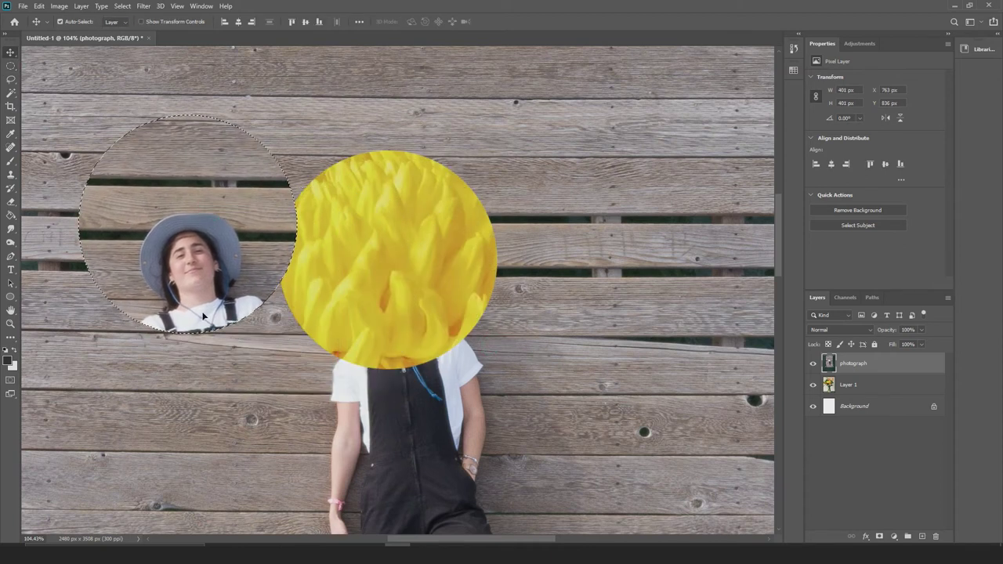
{"action": "key", "text": "ctrl+z"}
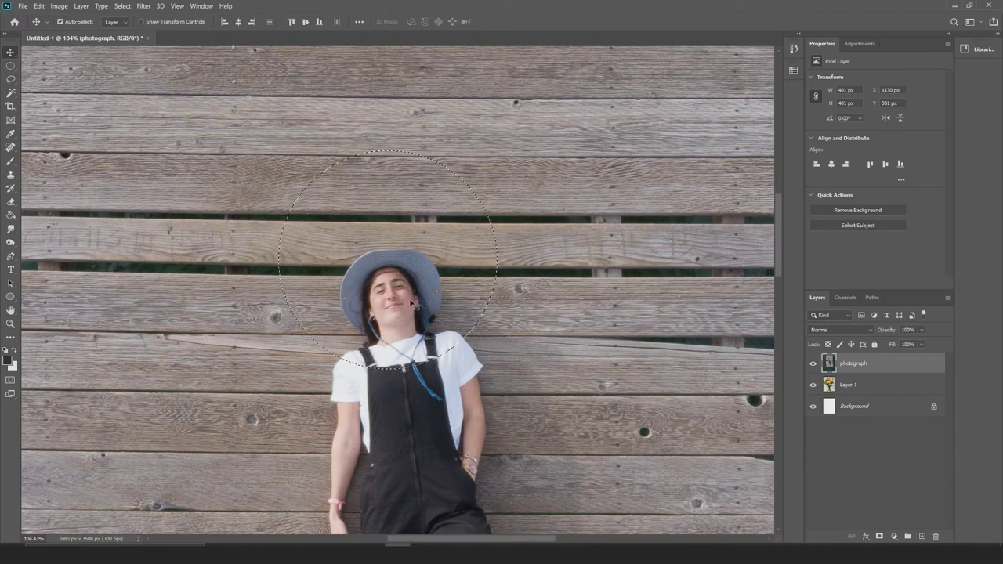
{"action": "key", "text": "ctrl+d"}
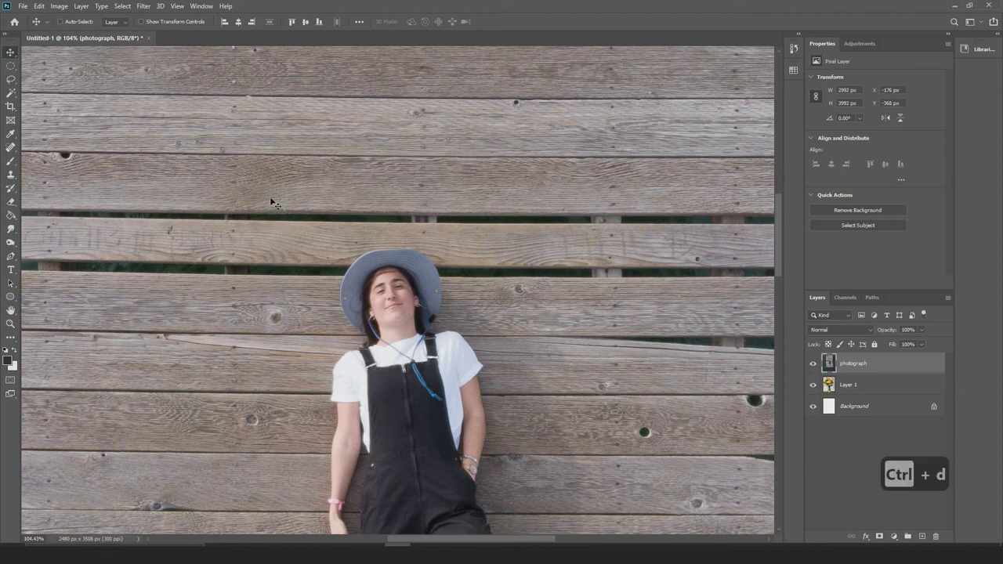
Select the whole woman with a rectangular marquee of about 467 × 1158 px and copy the selection to a new layer
{"action": "scroll", "coordinate": [275, 204], "scroll_direction": "down", "scroll_amount": 7}
{"action": "left_click_drag", "start_coordinate": [465, 342], "coordinate": [419, 243]}
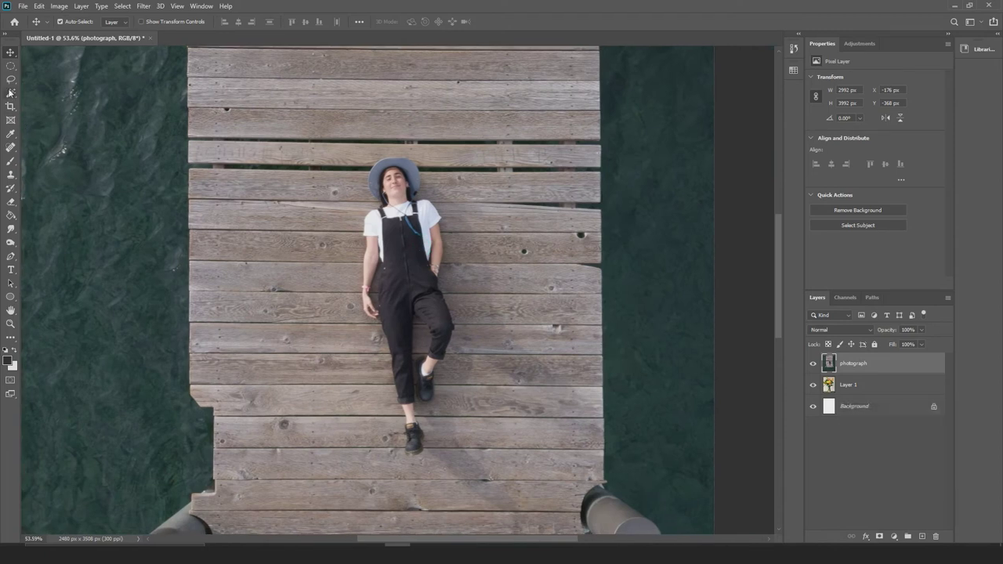
{"action": "left_click", "coordinate": [10, 65]}
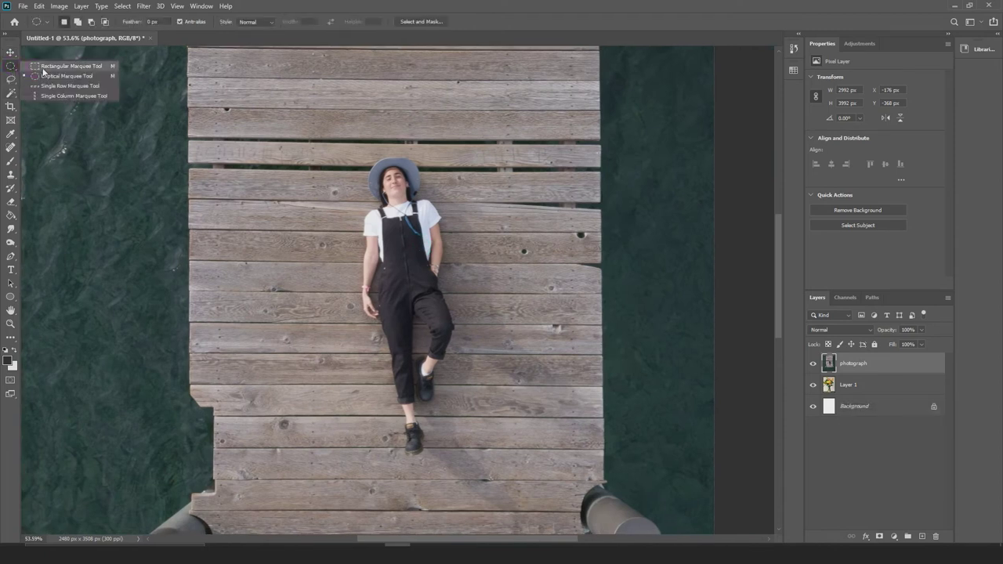
{"action": "left_click", "coordinate": [44, 67]}
{"action": "left_click_drag", "start_coordinate": [341, 148], "coordinate": [472, 464]}
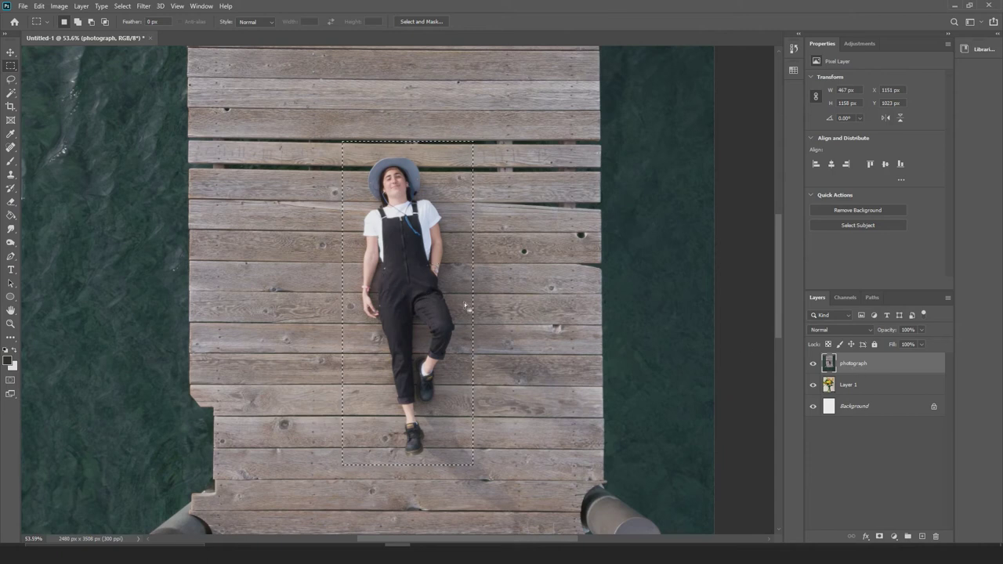
{"action": "key", "text": "ctrl+j"}
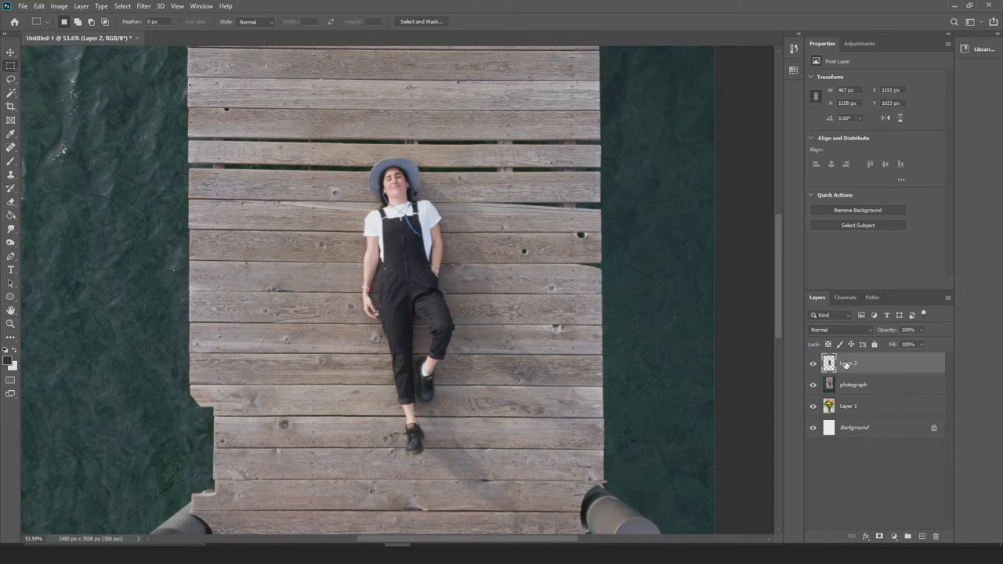
Hide the photograph layer and Layer 1 to isolate the copied woman, and show the photograph layer again
{"action": "left_click", "coordinate": [813, 386]}
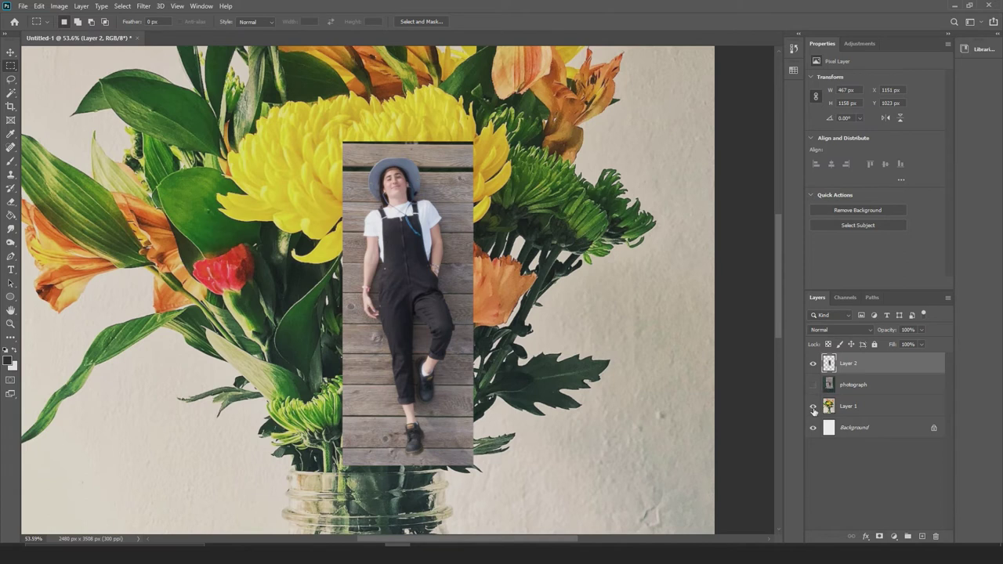
{"action": "left_click", "coordinate": [812, 406]}
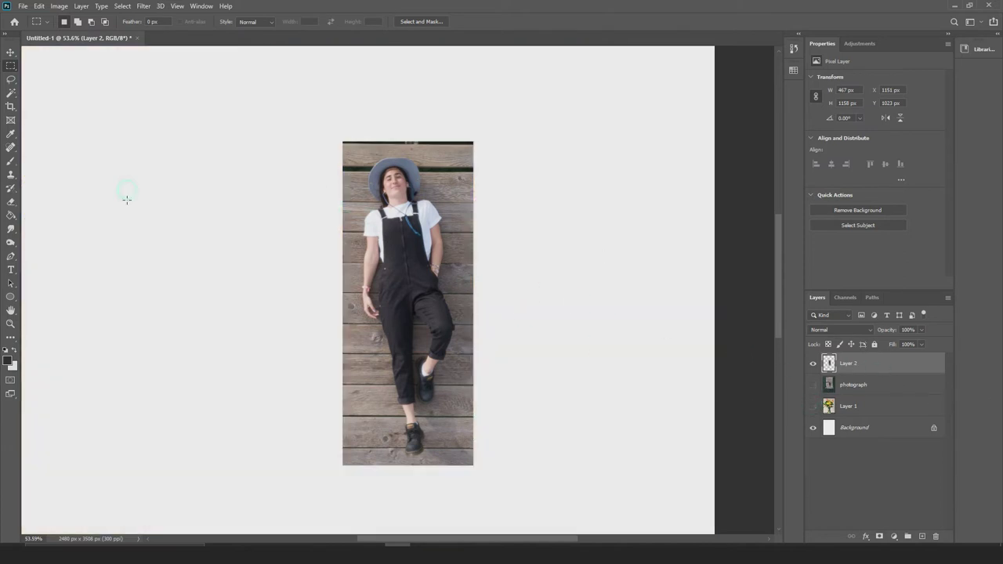
{"action": "left_click", "coordinate": [812, 385]}
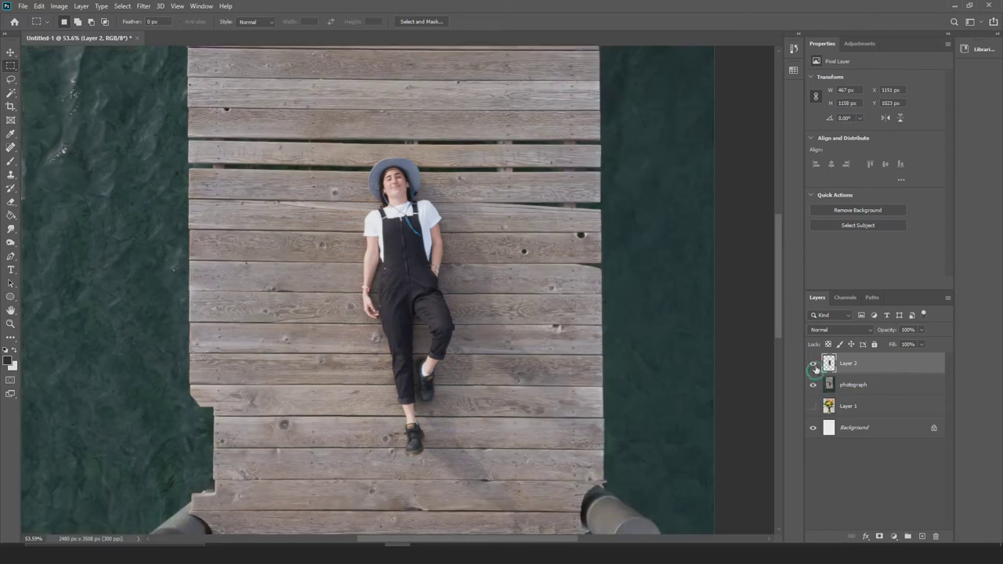
Toggle the visibility of Layer 2 and the photograph layer to compare the copy with the original, leaving both visible
{"action": "left_click", "coordinate": [812, 363]}
{"action": "left_click", "coordinate": [813, 385]}
{"action": "left_click", "coordinate": [812, 363]}
{"action": "left_click", "coordinate": [812, 363]}
{"action": "left_click", "coordinate": [812, 385]}
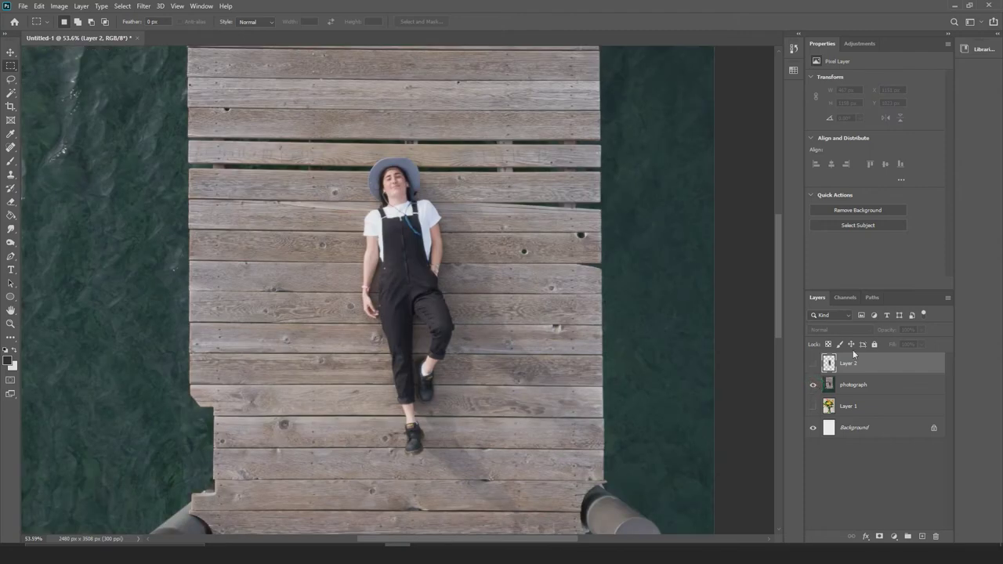
{"action": "left_click", "coordinate": [812, 363]}
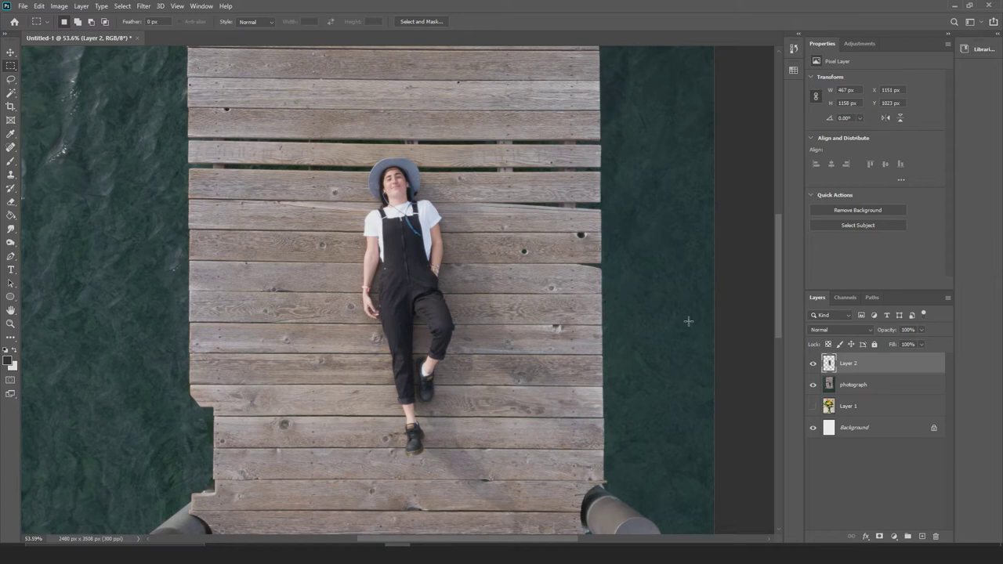
Toggle Layer 2 off and on above the photograph layer, and merge it down into the photograph layer
{"action": "left_click", "coordinate": [844, 386]}
{"action": "left_click", "coordinate": [812, 364]}
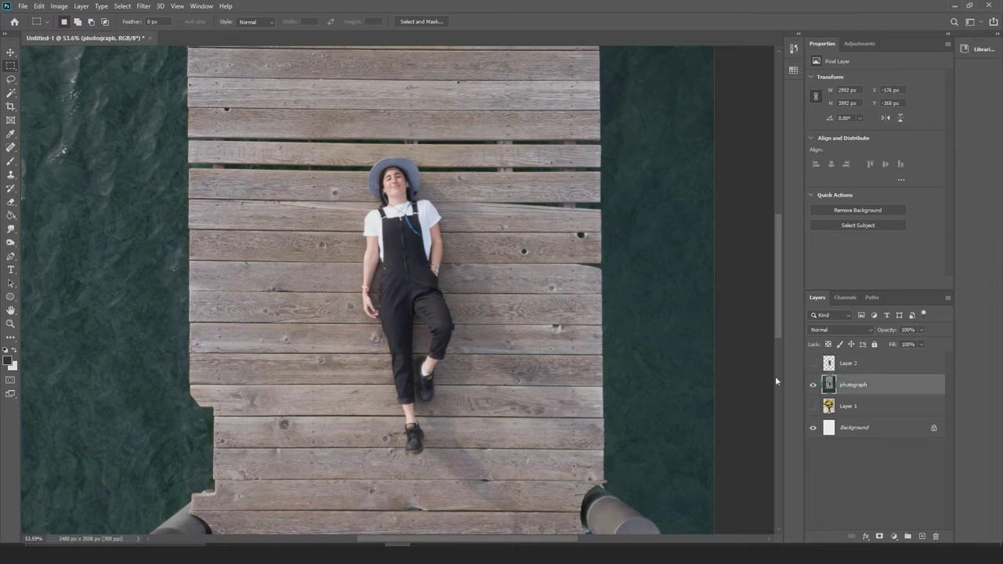
{"action": "left_click", "coordinate": [815, 365]}
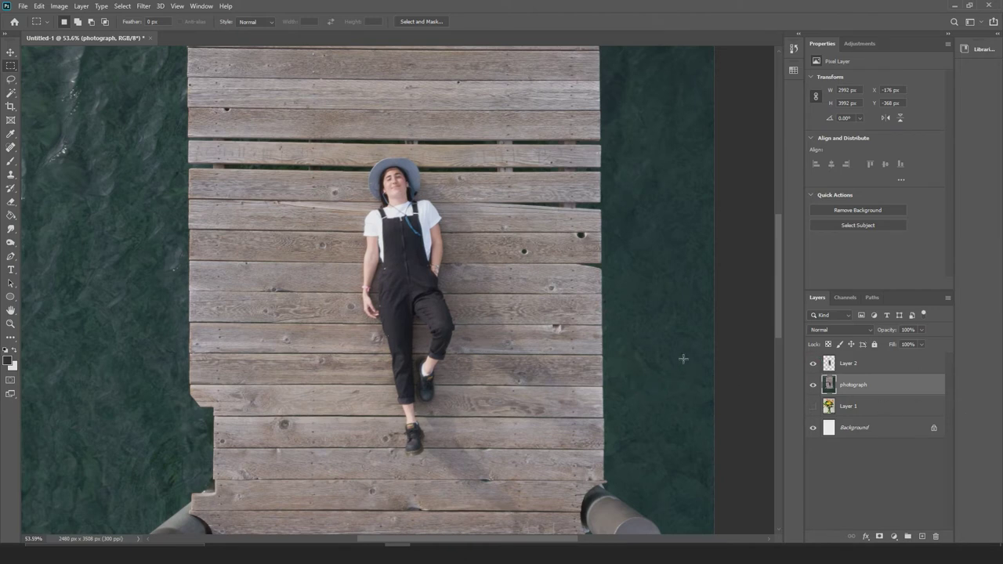
{"action": "left_click", "coordinate": [839, 366]}
{"action": "key", "text": "ctrl+e"}
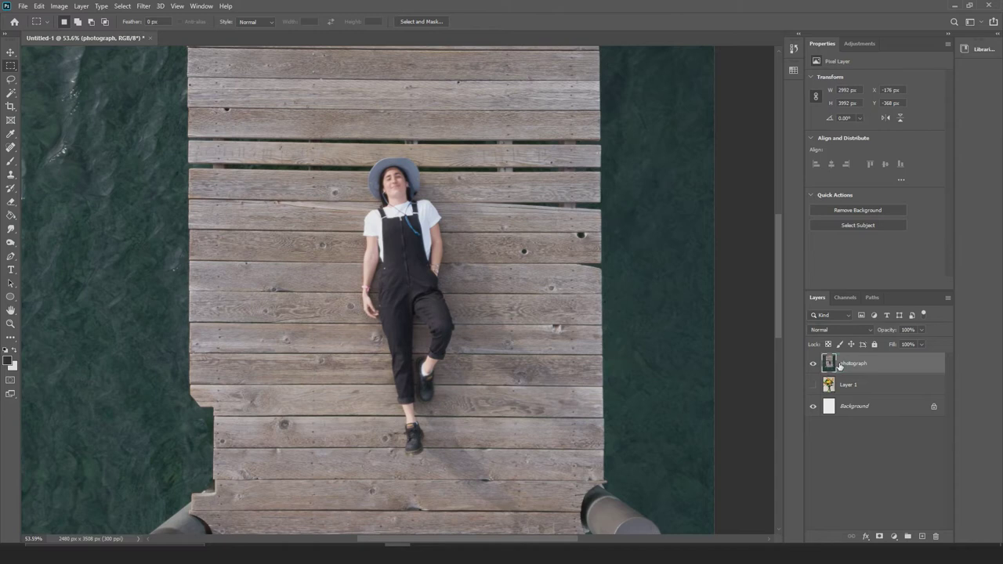
Try selecting the woman's black overalls with the Magic Wand at tolerance 32, and undo the selection
{"action": "left_click", "coordinate": [11, 95]}
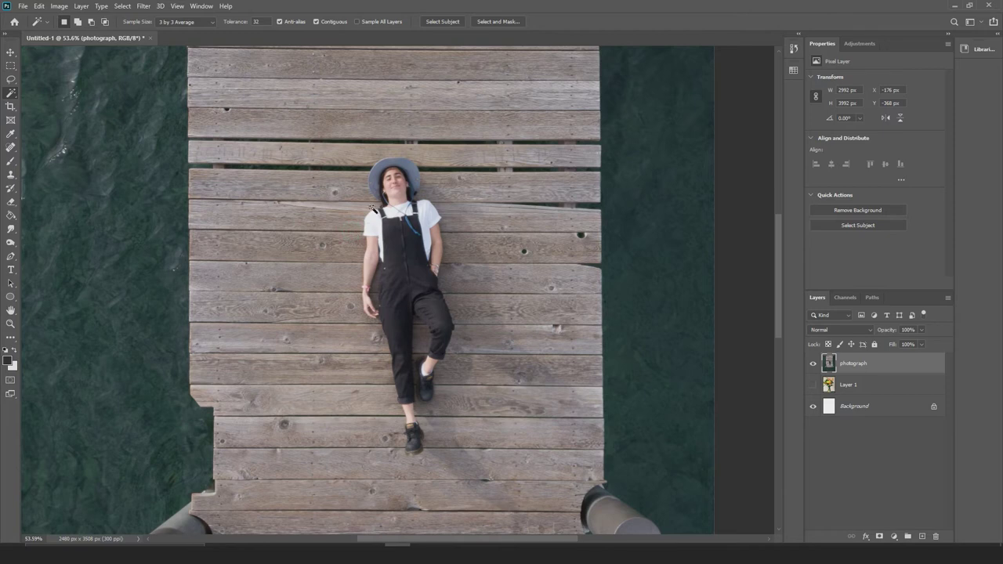
{"action": "scroll", "coordinate": [419, 280], "scroll_direction": "up", "scroll_amount": 10, "text": "alt"}
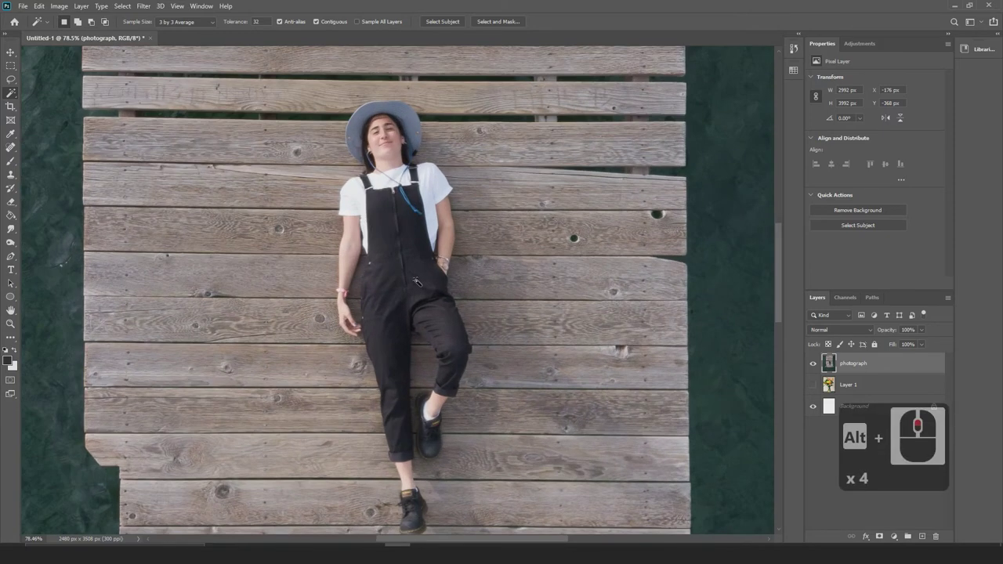
{"action": "scroll", "coordinate": [413, 280], "scroll_direction": "up", "scroll_amount": 2, "text": "alt"}
{"action": "left_click_drag", "start_coordinate": [390, 250], "coordinate": [353, 249]}
{"action": "scroll", "coordinate": [366, 259], "scroll_direction": "up", "scroll_amount": 5, "text": "alt"}
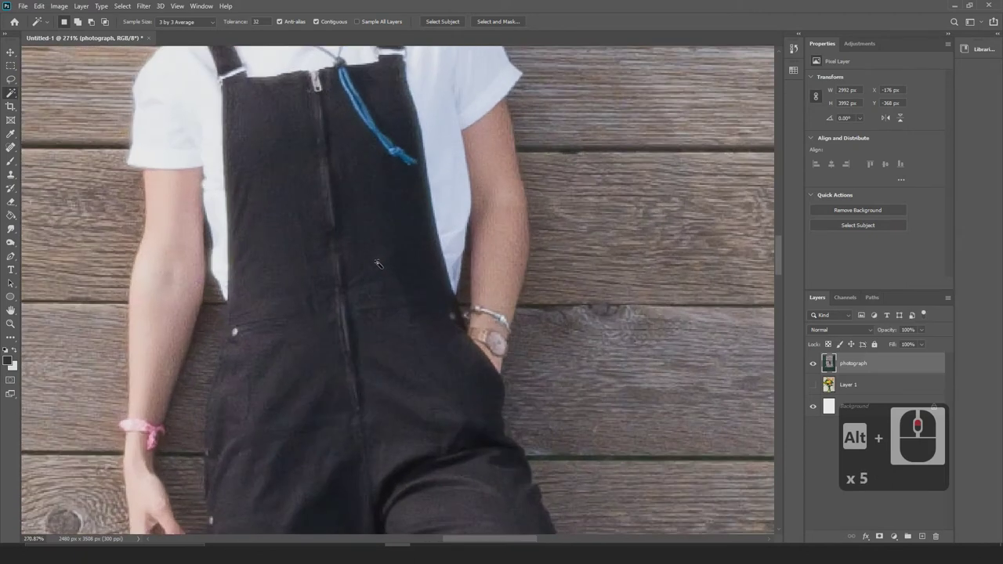
{"action": "left_click", "coordinate": [398, 227]}
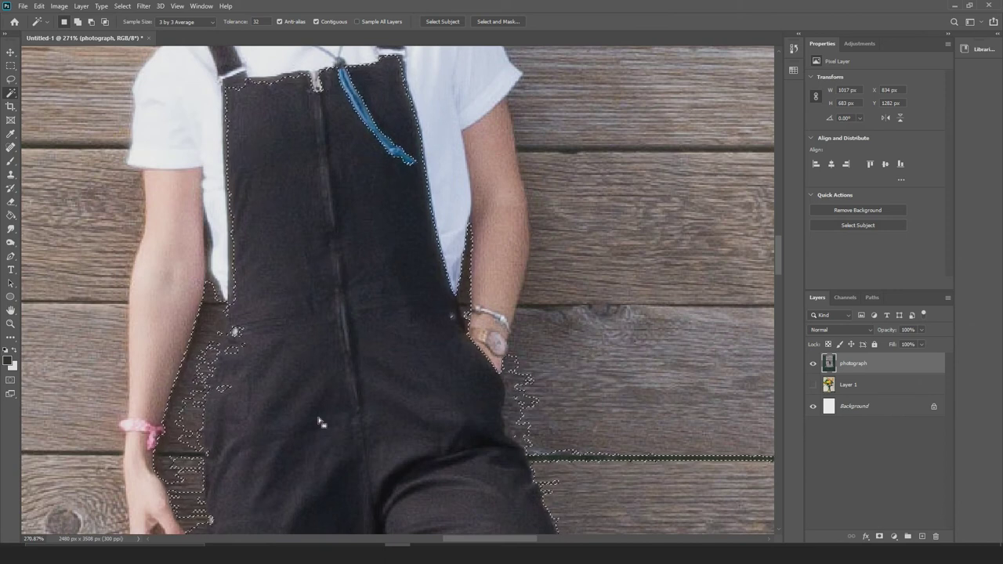
{"action": "key", "text": "ctrl+z"}
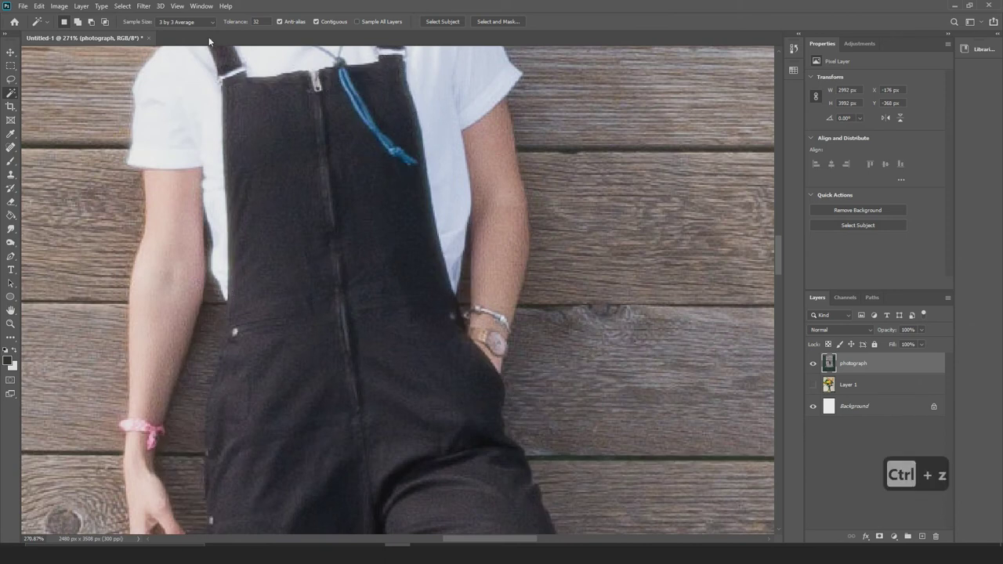
Set the Magic Wand tolerance to 15 and select the dark fabric of the woman's overalls
{"action": "double_click", "coordinate": [265, 21]}
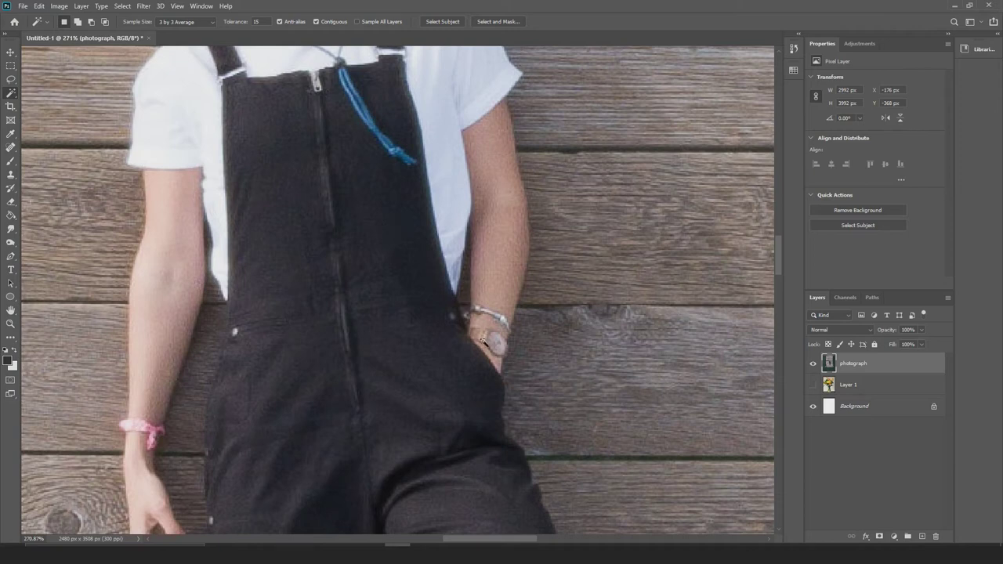
{"action": "left_click", "coordinate": [396, 237]}
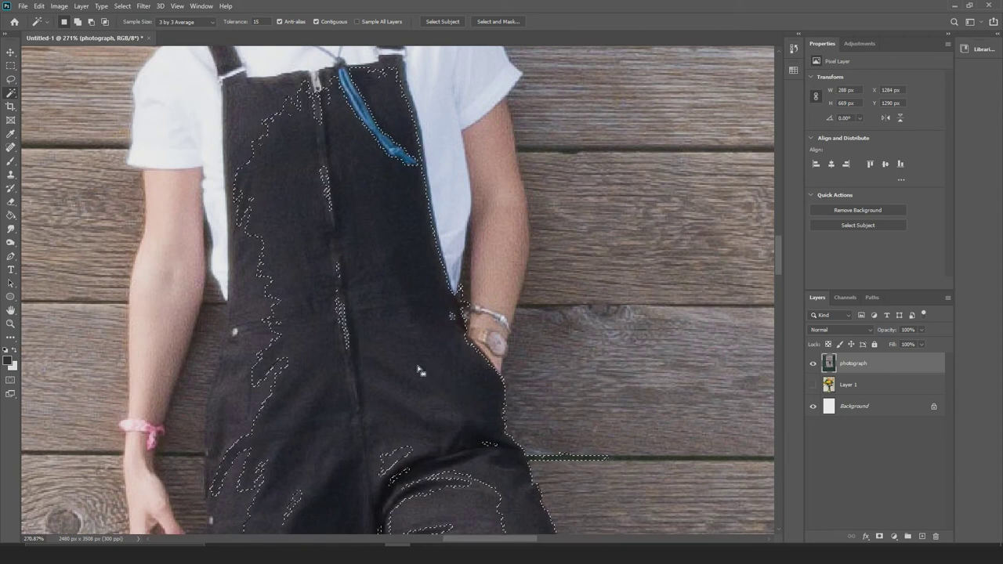
Look over the Magic Wand selection on the woman's overalls and undo it
{"action": "scroll", "coordinate": [364, 304], "scroll_direction": "down", "scroll_amount": 9}
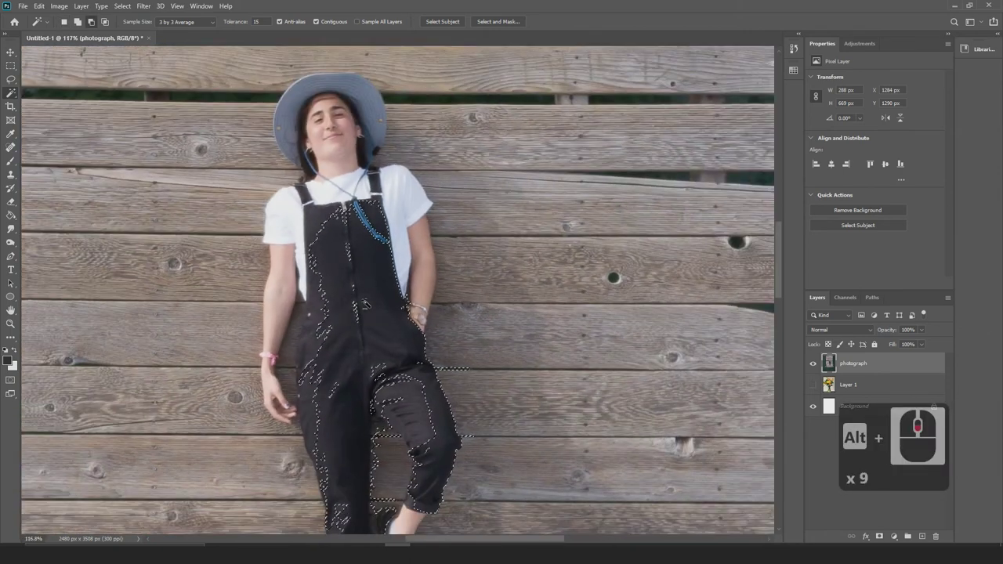
{"action": "scroll", "coordinate": [365, 304], "scroll_direction": "up", "scroll_amount": 5}
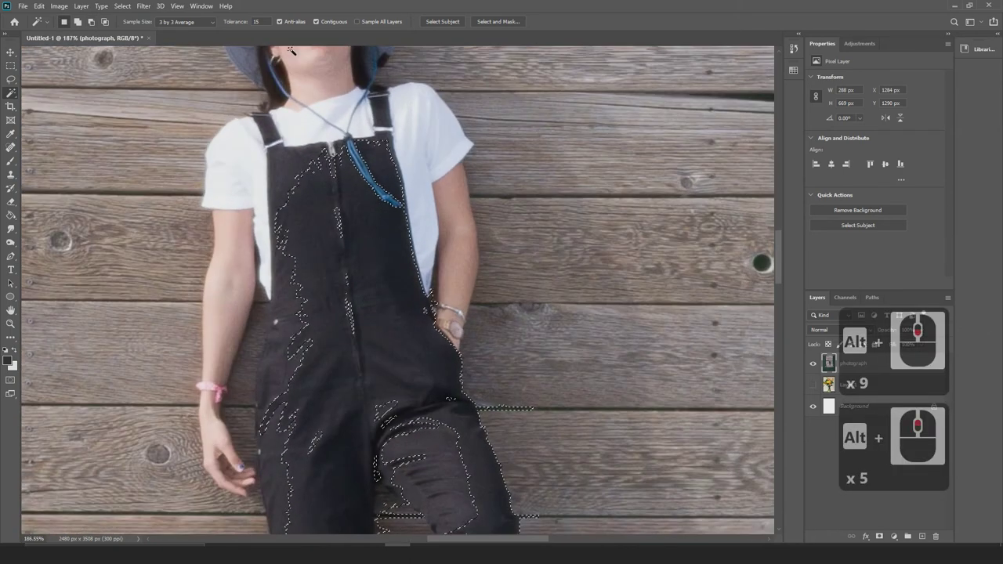
{"action": "key", "text": "ctrl+z"}
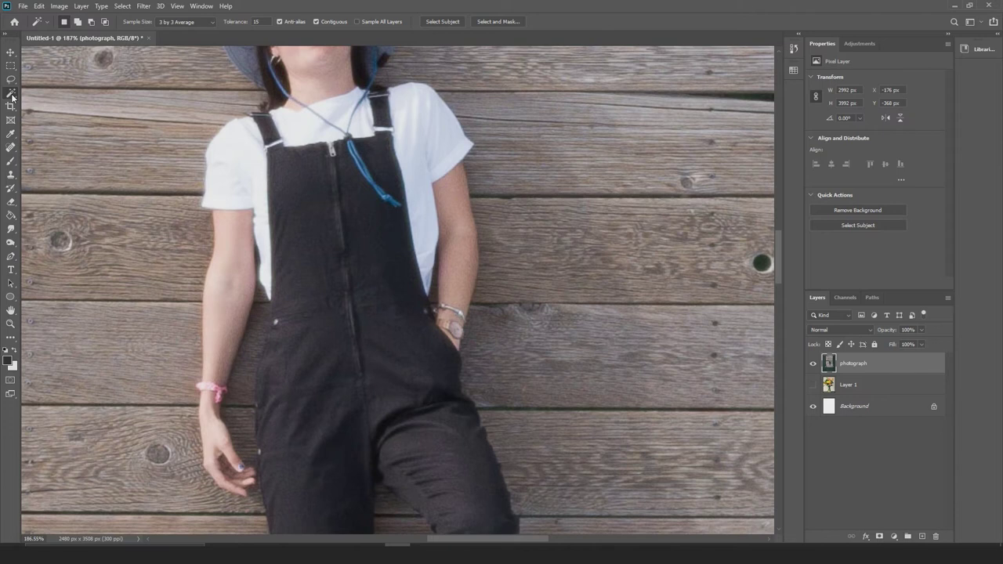
Crop the image from all four sides to the wooden planks around the lying woman
{"action": "scroll", "coordinate": [212, 161], "scroll_direction": "down", "scroll_amount": 12}
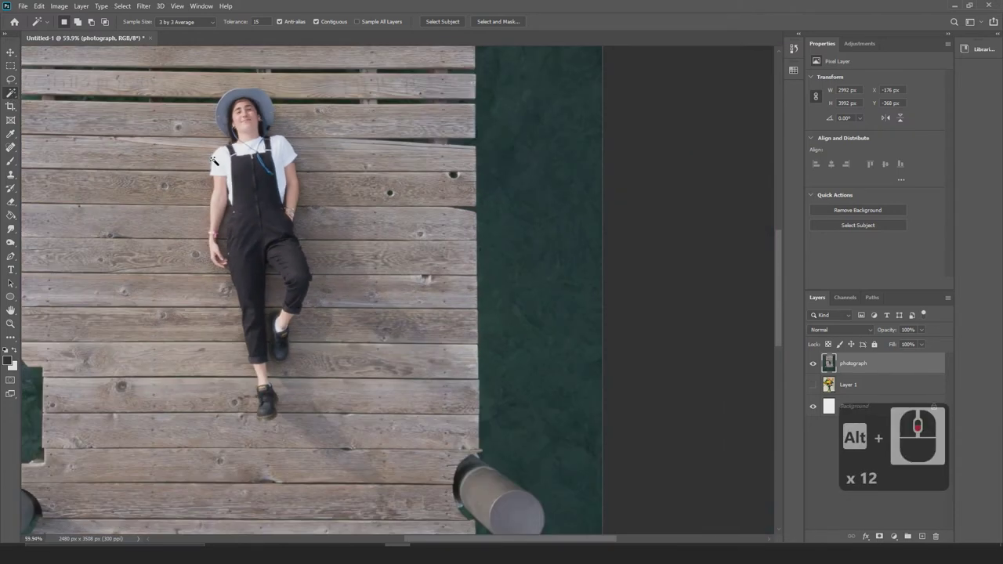
{"action": "scroll", "coordinate": [235, 179], "scroll_direction": "down", "scroll_amount": 3}
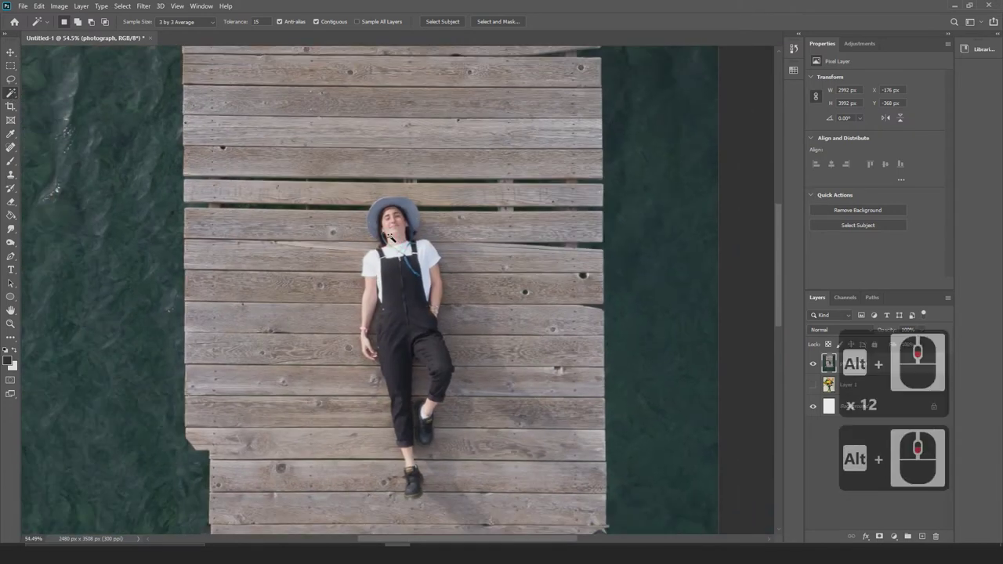
{"action": "left_click_drag", "start_coordinate": [404, 316], "coordinate": [353, 219]}
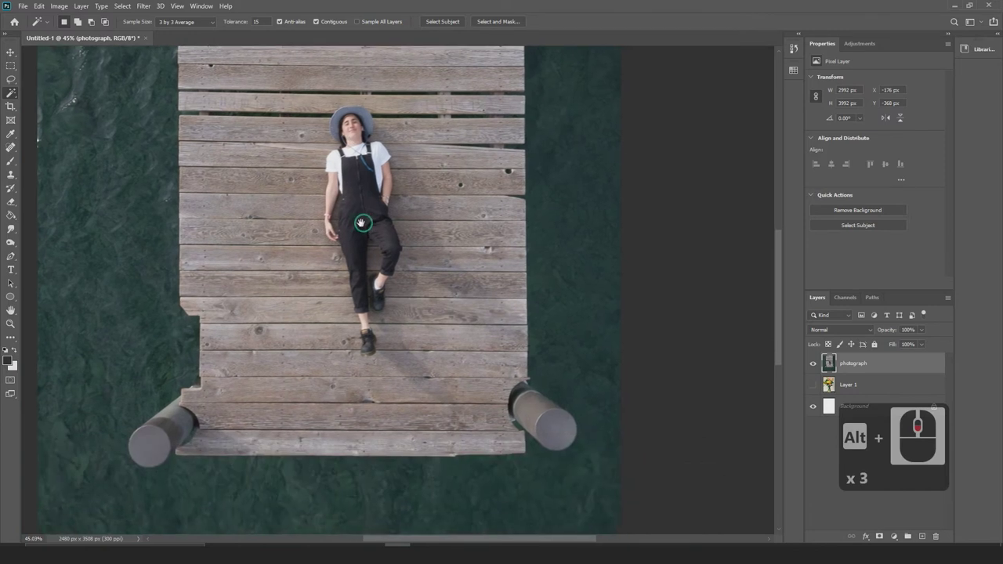
{"action": "left_click", "coordinate": [10, 108]}
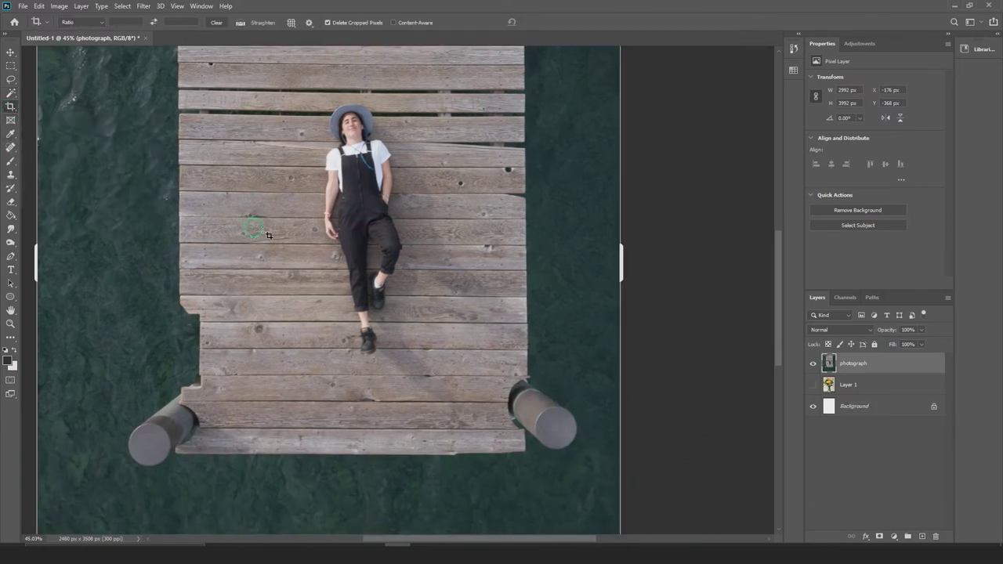
{"action": "scroll", "coordinate": [272, 235], "scroll_direction": "down", "scroll_amount": 2}
{"action": "scroll", "coordinate": [271, 235], "scroll_direction": "down", "scroll_amount": 5}
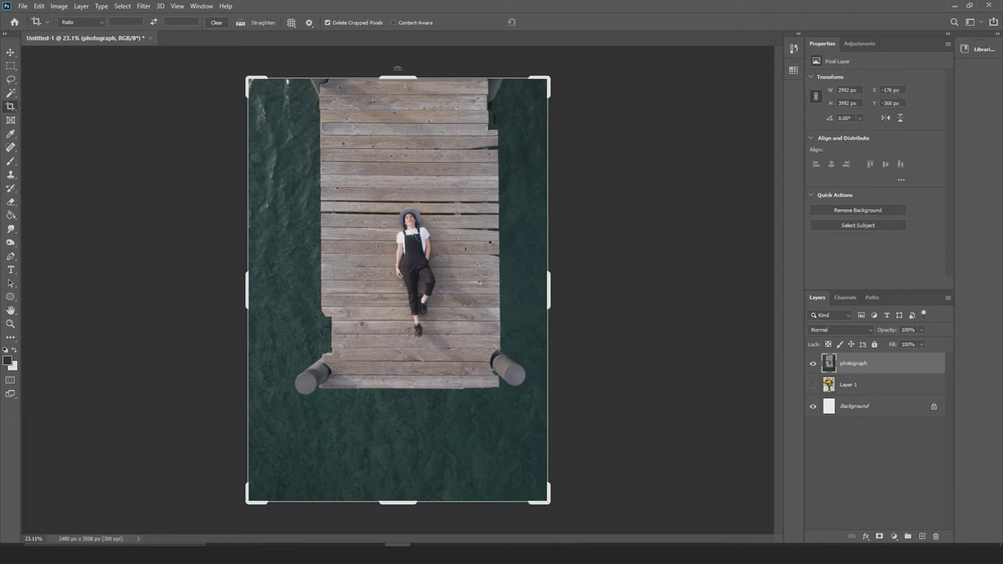
{"action": "left_click_drag", "start_coordinate": [400, 79], "coordinate": [399, 134]}
{"action": "left_click_drag", "start_coordinate": [247, 276], "coordinate": [294, 267]}
{"action": "left_click_drag", "start_coordinate": [506, 284], "coordinate": [475, 274]}
{"action": "left_click_drag", "start_coordinate": [397, 439], "coordinate": [387, 383]}
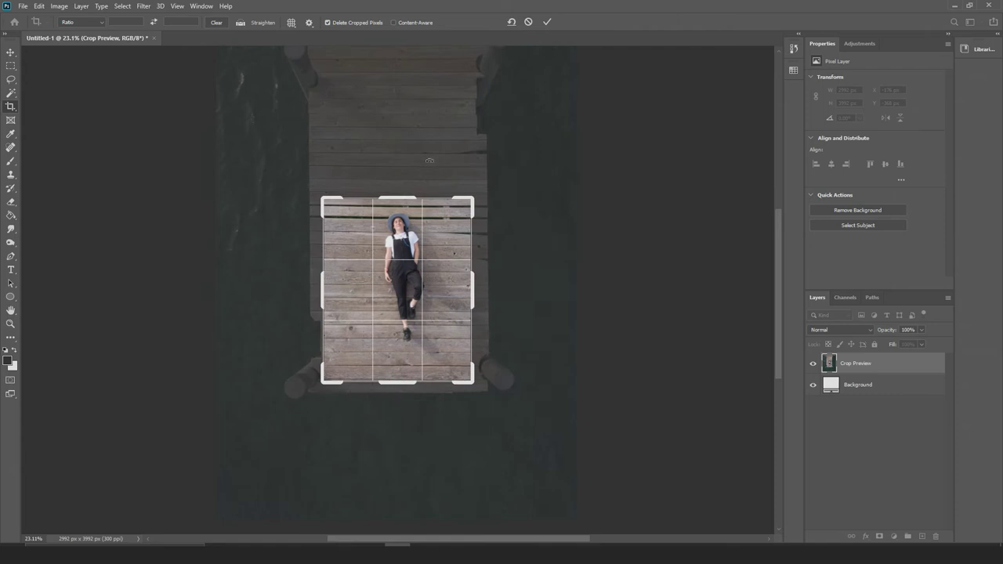
{"action": "left_click", "coordinate": [548, 22]}
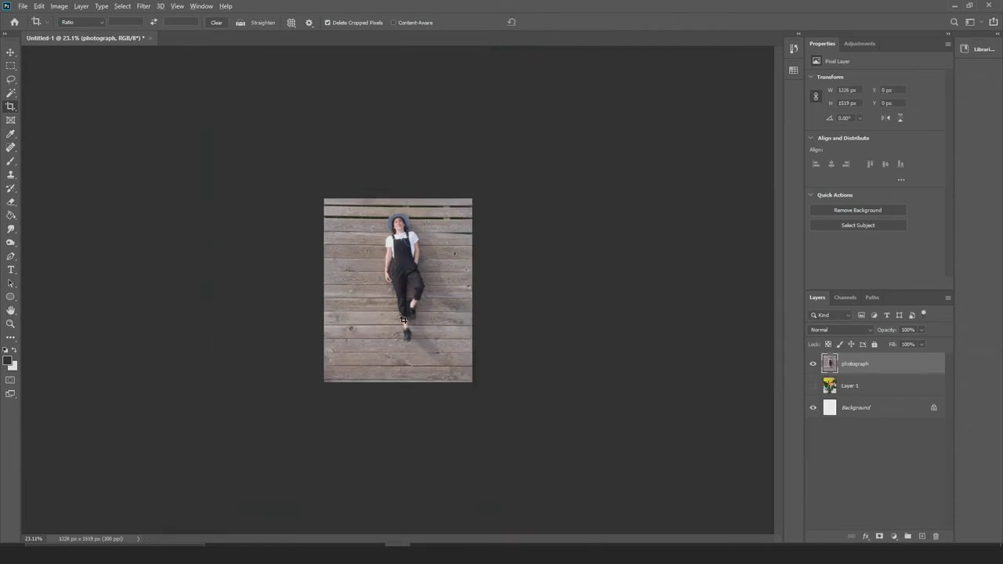
Undo the crop around the woman to restore the full dock photo
{"action": "scroll", "coordinate": [403, 320], "scroll_direction": "up", "scroll_amount": 7, "text": "alt"}
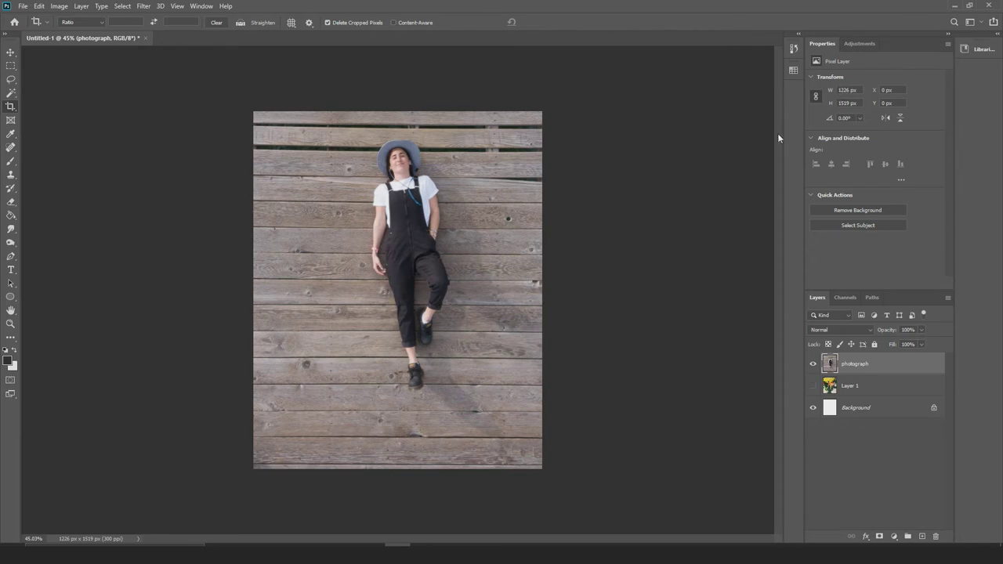
{"action": "scroll", "coordinate": [369, 228], "scroll_direction": "down", "scroll_amount": 4, "text": "alt"}
{"action": "key", "text": "ctrl+z"}
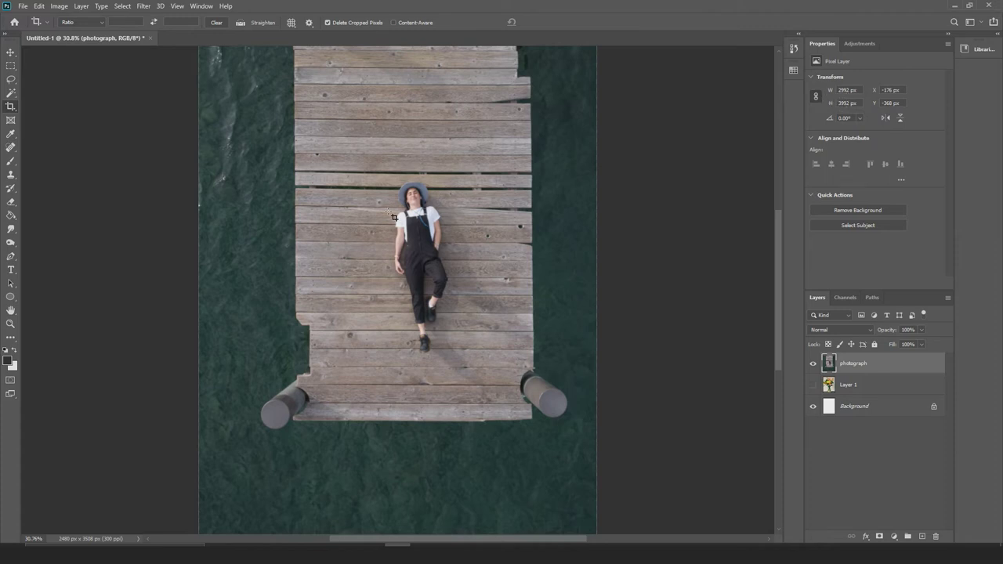
{"action": "scroll", "coordinate": [393, 216], "scroll_direction": "down", "scroll_amount": 4, "text": "alt"}
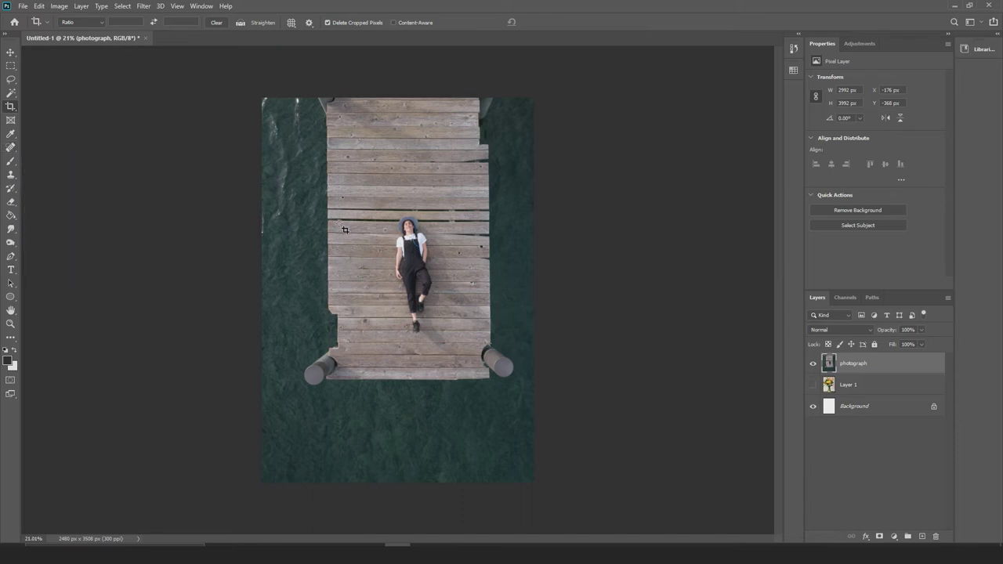
Try a content-aware Spot Healing Brush stroke across the middle of the blue cord on the overalls, and undo it
{"action": "scroll", "coordinate": [430, 215], "scroll_direction": "up", "scroll_amount": 18, "text": "alt"}
{"action": "scroll", "coordinate": [429, 215], "scroll_direction": "up", "scroll_amount": 17, "text": "alt"}
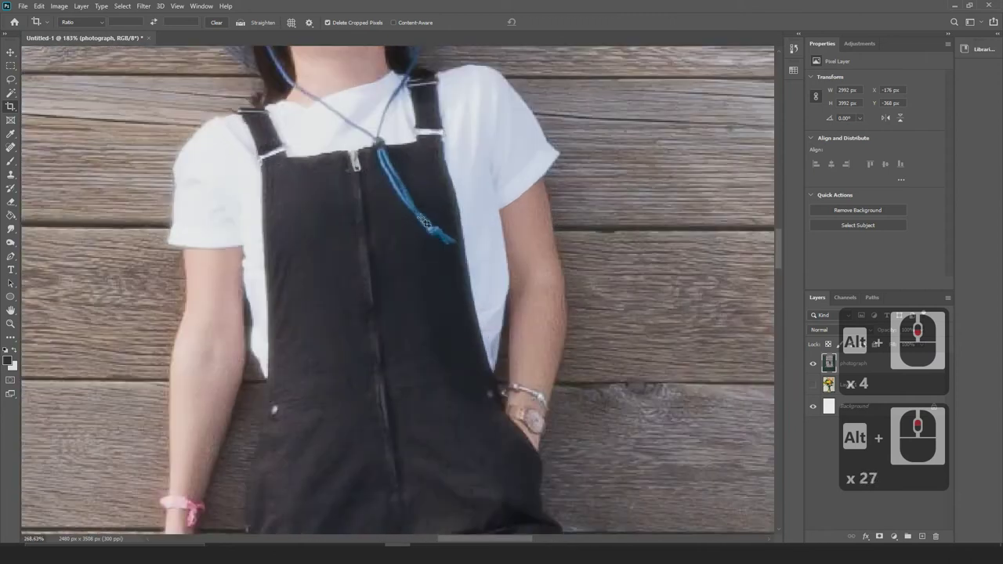
{"action": "left_click", "coordinate": [11, 147]}
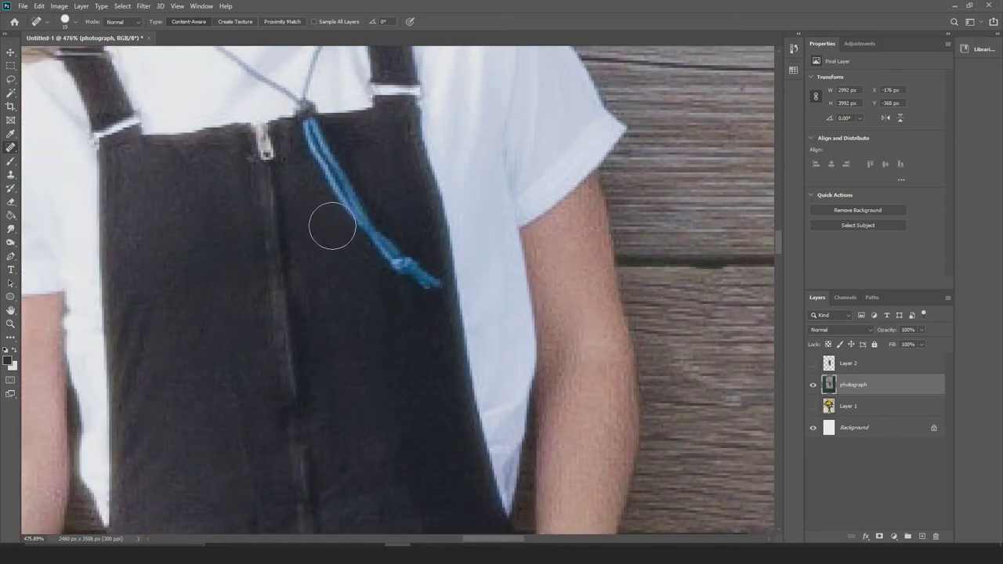
{"action": "scroll", "coordinate": [332, 226], "scroll_direction": "up", "scroll_amount": 2, "text": "alt"}
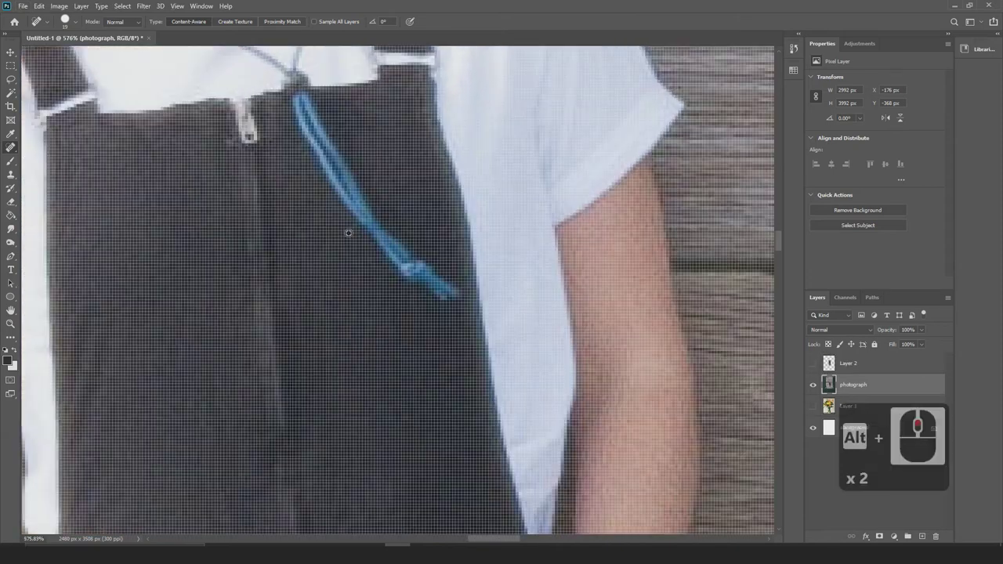
{"action": "scroll", "coordinate": [301, 223], "scroll_direction": "down", "scroll_amount": 2, "text": "alt"}
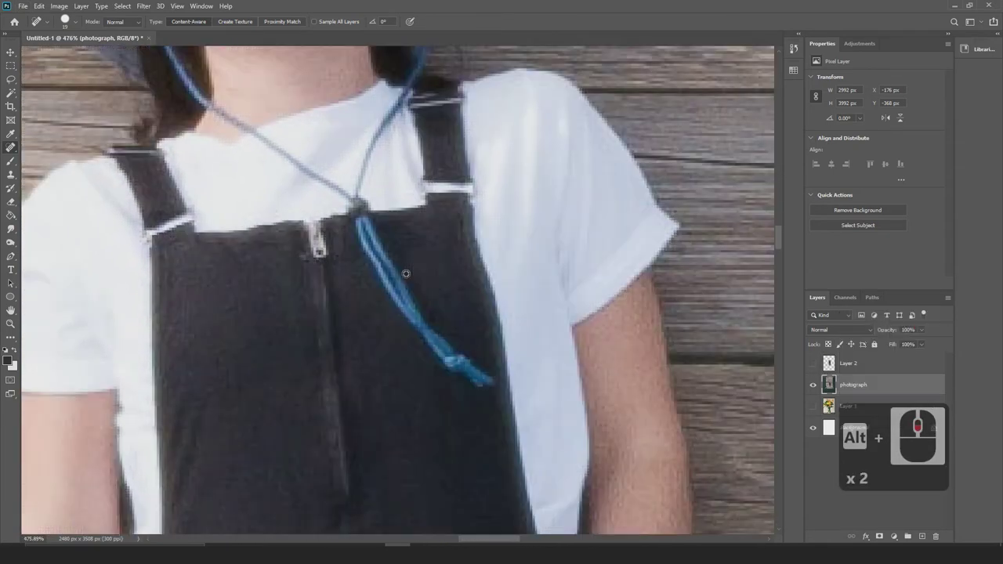
{"action": "mouse_move", "coordinate": [413, 235]}
{"action": "left_mouse_down"}
{"action": "mouse_move", "coordinate": [397, 302]}
{"action": "mouse_move", "coordinate": [405, 430]}
{"action": "left_mouse_up"}
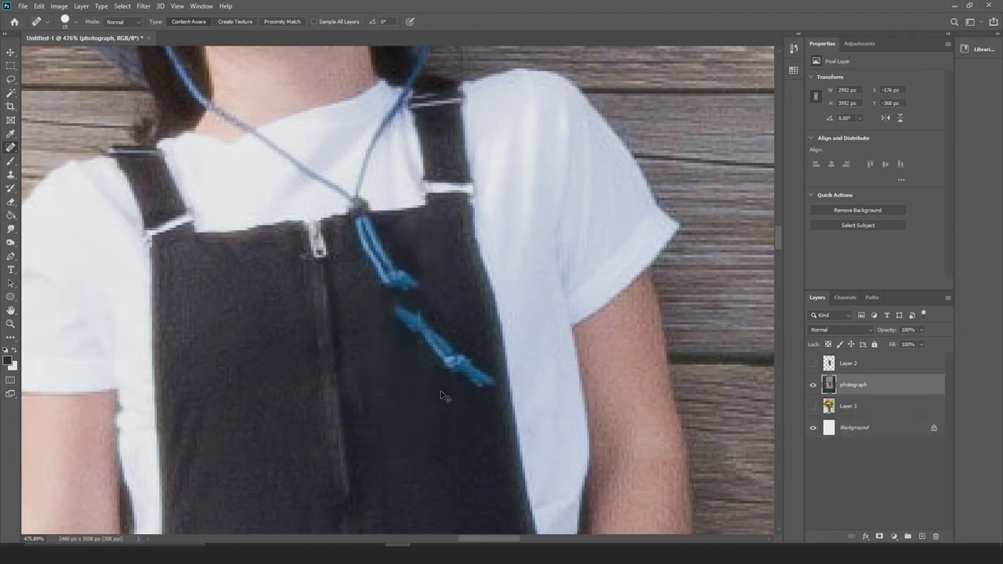
{"action": "key", "text": "ctrl+z"}
Try one healing stroke down the bib across the cord and another along the cord's length, undoing each
{"action": "scroll", "coordinate": [358, 291], "scroll_direction": "down", "scroll_amount": 3}
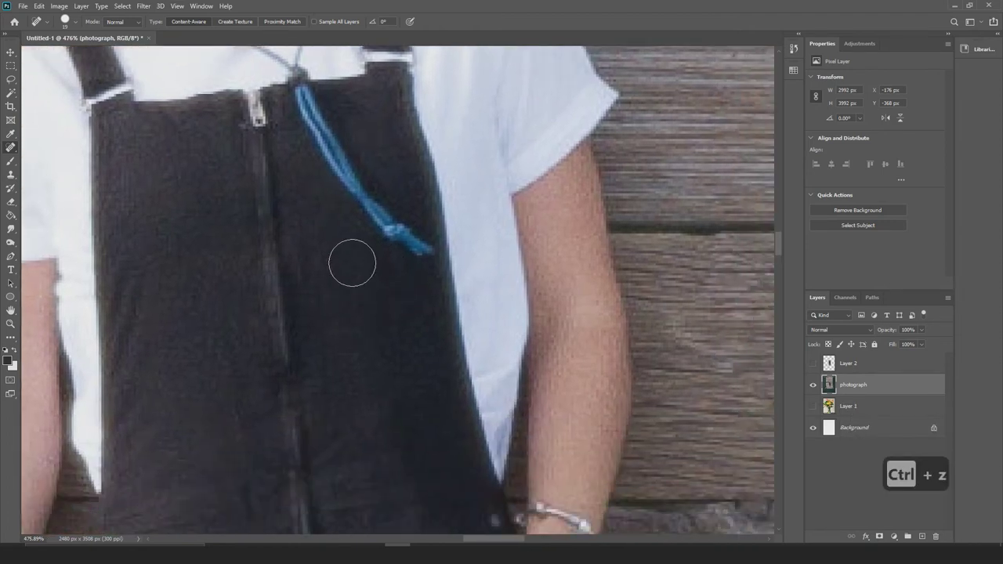
{"action": "mouse_move", "coordinate": [396, 404]}
{"action": "left_mouse_down"}
{"action": "mouse_move", "coordinate": [340, 258]}
{"action": "mouse_move", "coordinate": [342, 203]}
{"action": "mouse_move", "coordinate": [381, 131]}
{"action": "mouse_move", "coordinate": [379, 105]}
{"action": "left_mouse_up"}
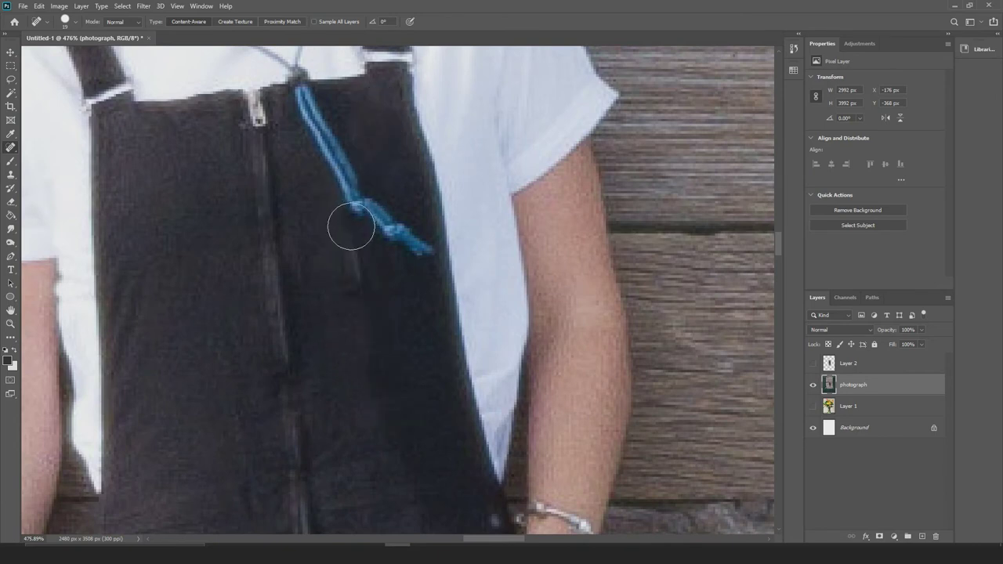
{"action": "key", "text": "ctrl+z"}
{"action": "mouse_move", "coordinate": [309, 110]}
{"action": "left_mouse_down"}
{"action": "mouse_move", "coordinate": [365, 197]}
{"action": "mouse_move", "coordinate": [430, 254]}
{"action": "left_mouse_up"}
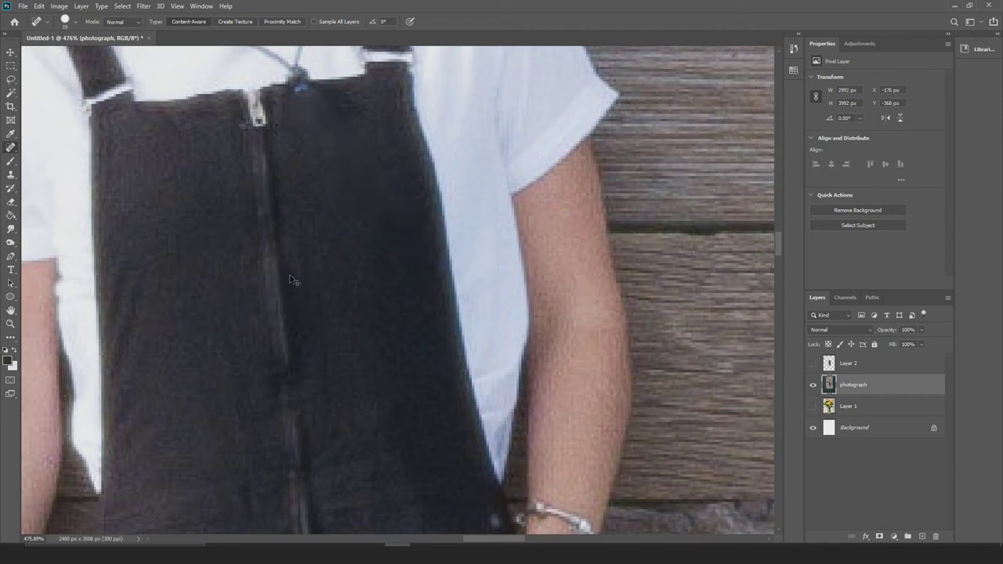
{"action": "key", "text": "ctrl+z"}
Try healing away the hanging blue cord and then a short patch of the bib, and undo both strokes
{"action": "scroll", "coordinate": [335, 235], "scroll_direction": "up", "scroll_amount": 3}
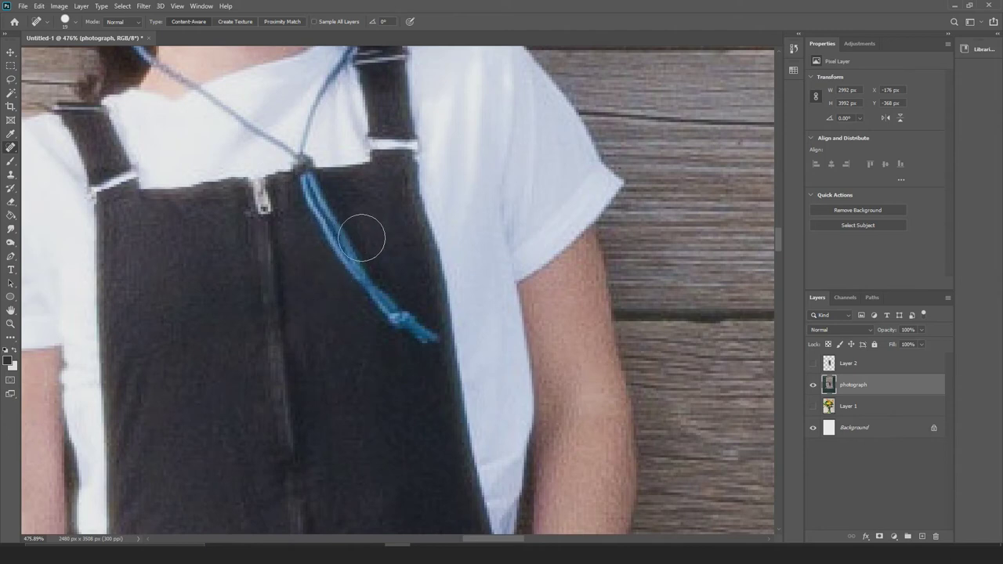
{"action": "mouse_move", "coordinate": [304, 181]}
{"action": "left_mouse_down"}
{"action": "mouse_move", "coordinate": [349, 264]}
{"action": "mouse_move", "coordinate": [423, 334]}
{"action": "mouse_move", "coordinate": [413, 335]}
{"action": "left_mouse_up"}
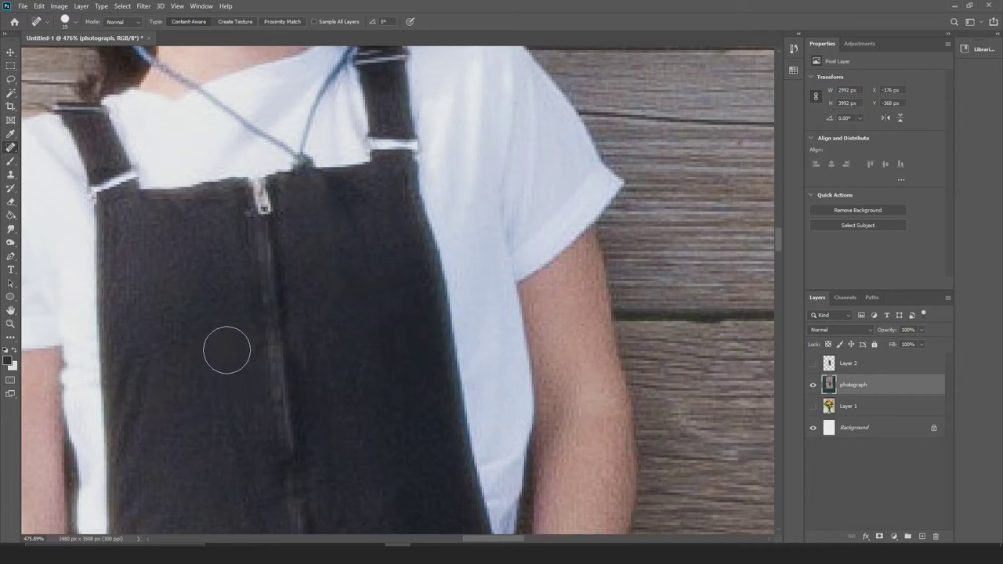
{"action": "left_click_drag", "start_coordinate": [324, 197], "coordinate": [346, 236]}
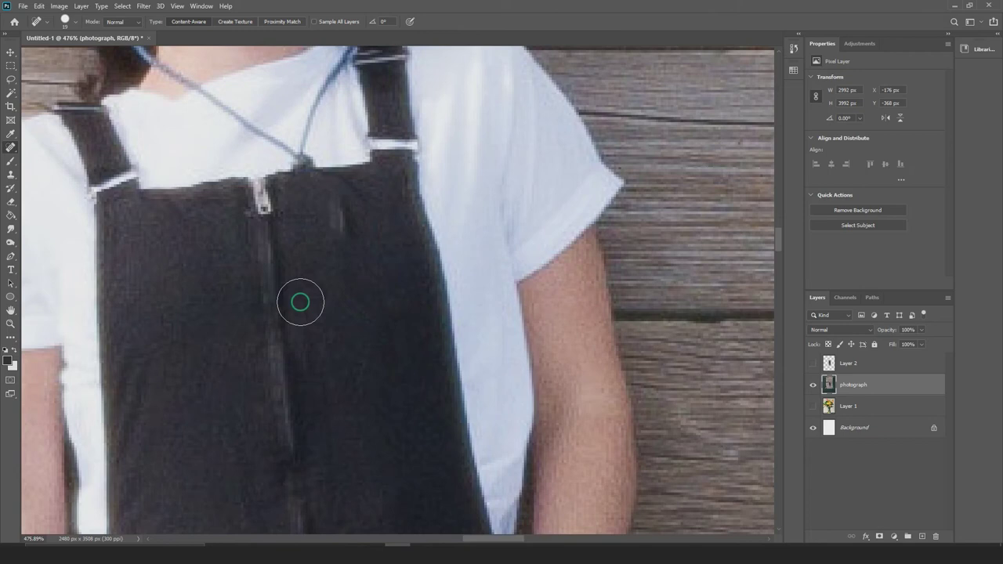
{"action": "key", "text": "ctrl+z"}
{"action": "key", "text": "ctrl+z"}
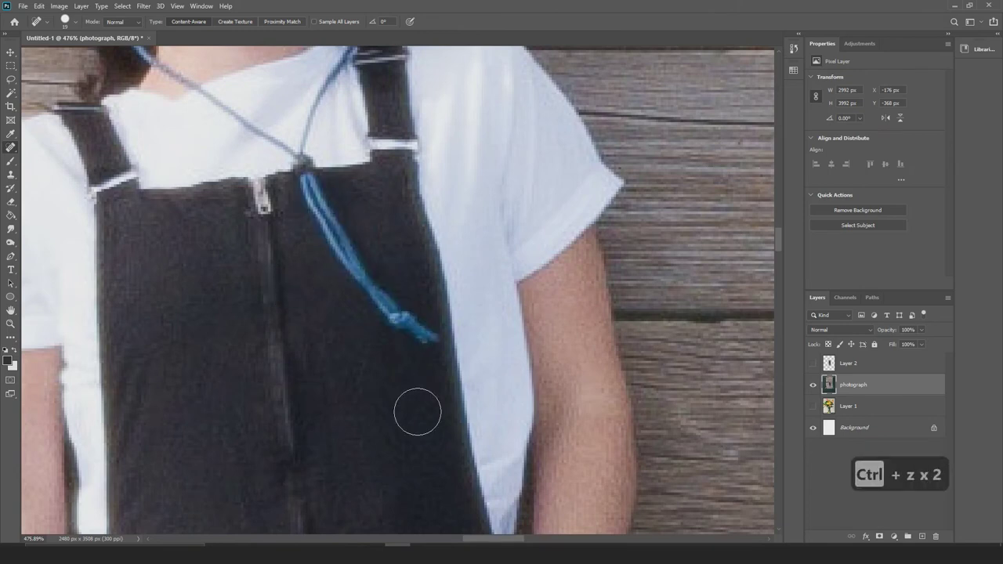
Paint out the hanging end of the blue cord with the Spot Healing Brush, inspect the overalls, and undo the removal
{"action": "scroll", "coordinate": [326, 277], "scroll_direction": "down", "scroll_amount": 7, "text": "alt"}
{"action": "scroll", "coordinate": [326, 277], "scroll_direction": "up", "scroll_amount": 9, "text": "alt"}
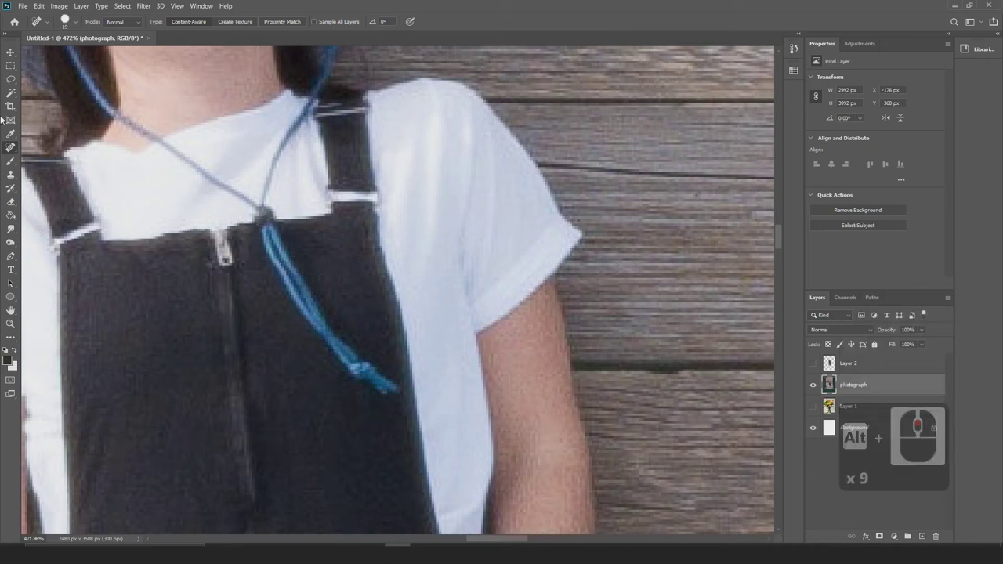
{"action": "mouse_move", "coordinate": [260, 227]}
{"action": "left_mouse_down"}
{"action": "mouse_move", "coordinate": [267, 253]}
{"action": "mouse_move", "coordinate": [389, 389]}
{"action": "left_mouse_up"}
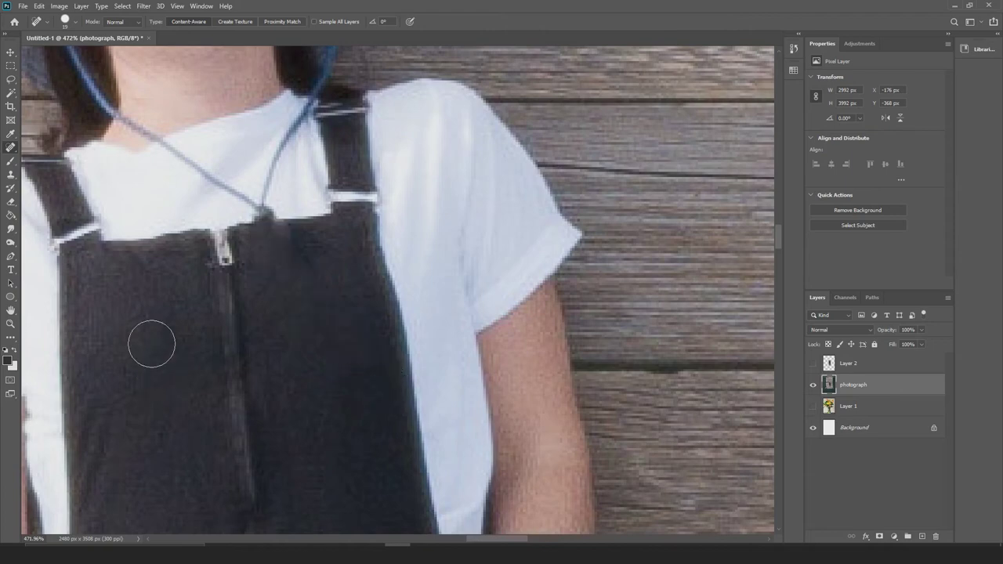
{"action": "scroll", "coordinate": [150, 333], "scroll_direction": "down", "scroll_amount": 14, "text": "alt"}
{"action": "scroll", "coordinate": [149, 330], "scroll_direction": "down", "scroll_amount": 8, "text": "alt"}
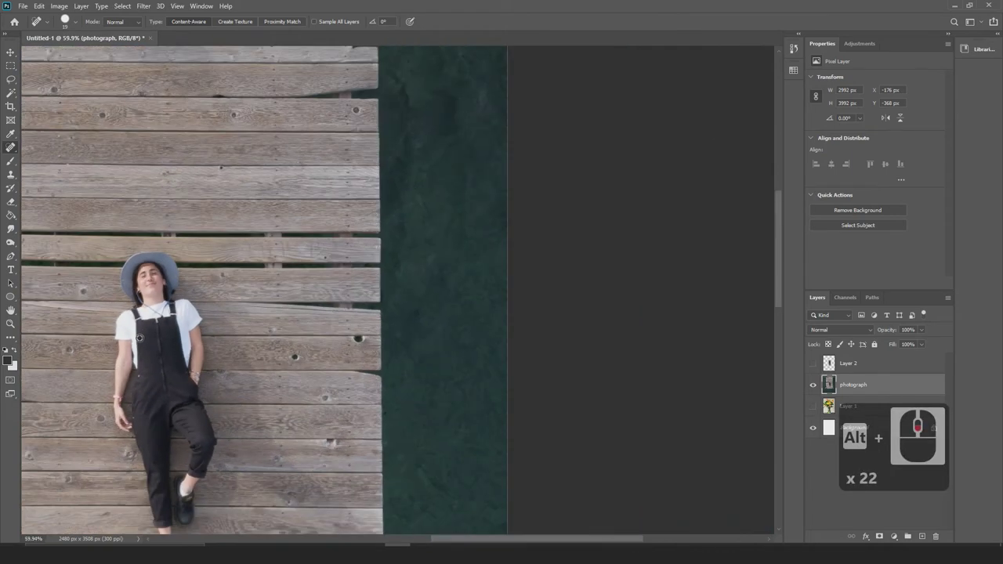
{"action": "scroll", "coordinate": [125, 360], "scroll_direction": "up", "scroll_amount": 20, "text": "alt"}
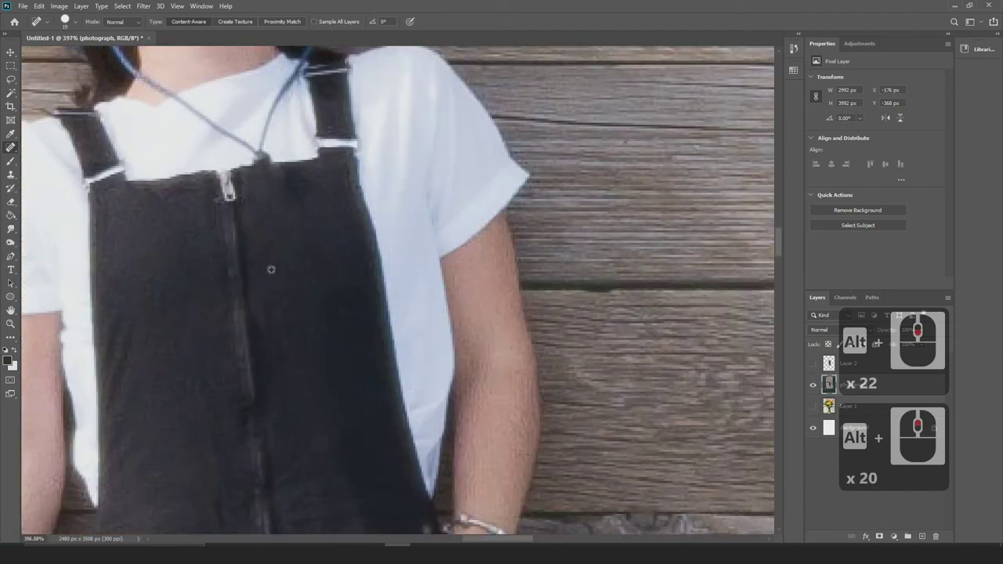
{"action": "scroll", "coordinate": [321, 282], "scroll_direction": "down", "scroll_amount": 3, "text": "alt"}
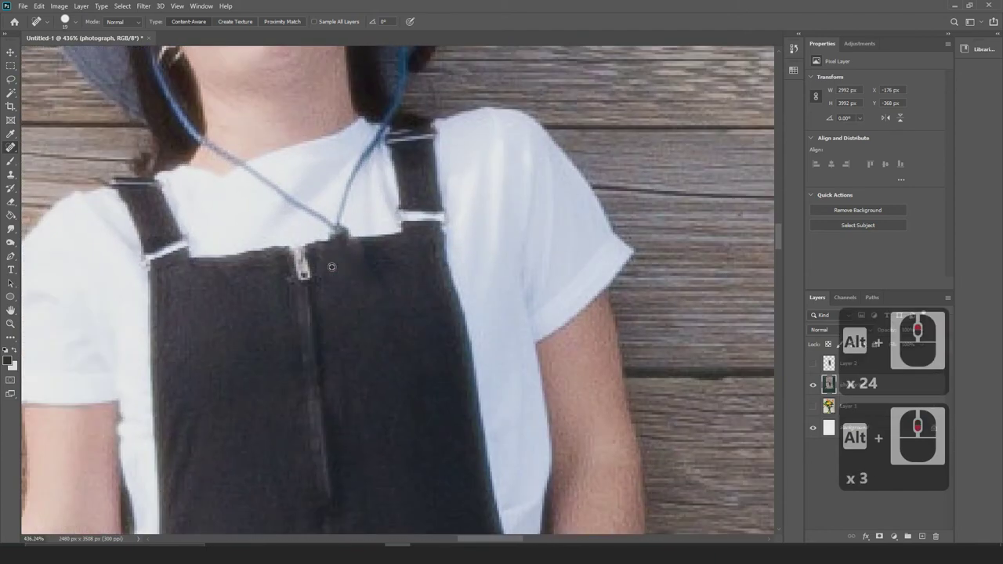
{"action": "scroll", "coordinate": [186, 255], "scroll_direction": "down", "scroll_amount": 12, "text": "alt"}
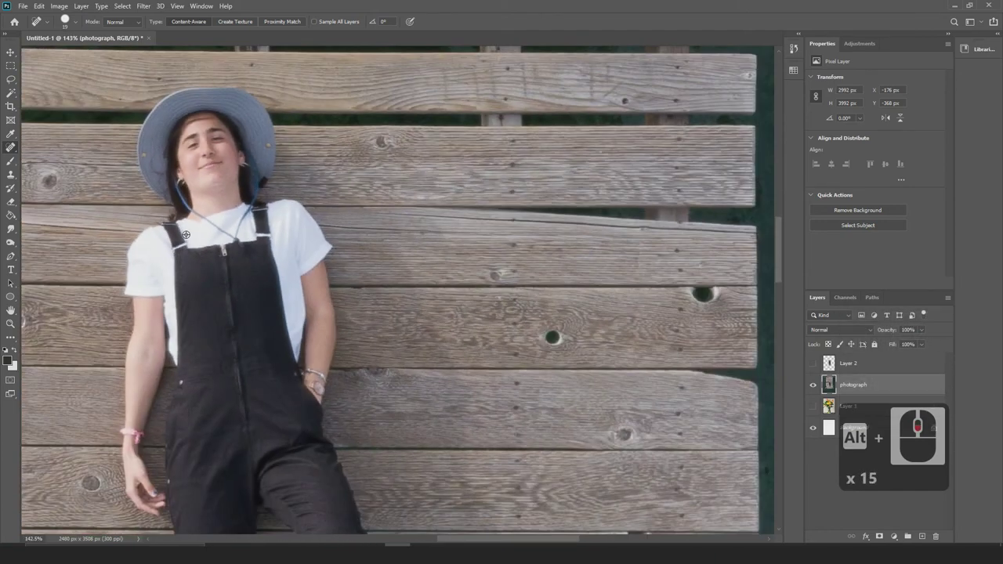
{"action": "scroll", "coordinate": [193, 275], "scroll_direction": "left", "scroll_amount": 5}
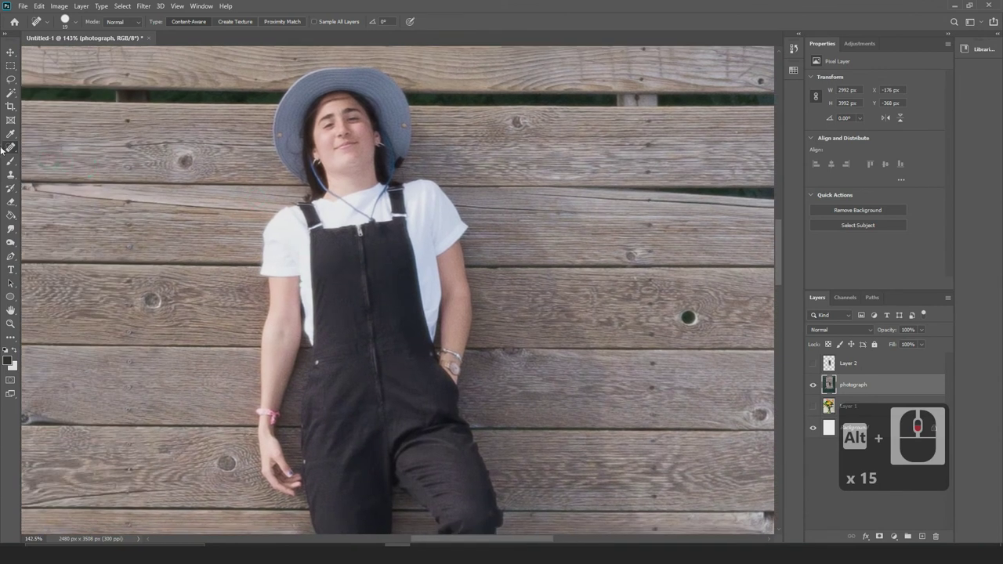
{"action": "key", "text": "ctrl+z"}
Set the Brush tool to a 61 px hard round tip and paint one black dot on the planks beside the woman
{"action": "left_click", "coordinate": [14, 164]}
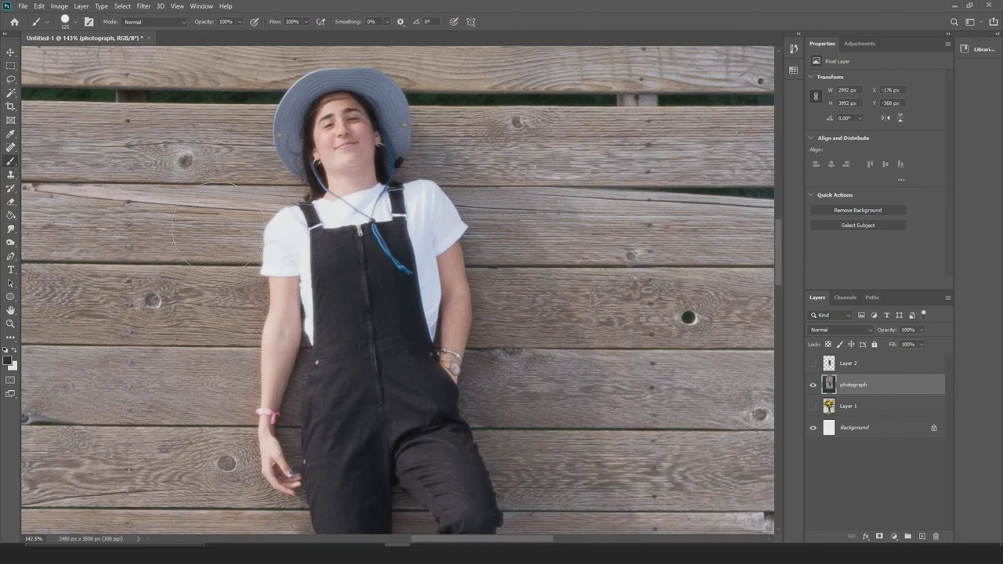
{"action": "left_click", "coordinate": [71, 22]}
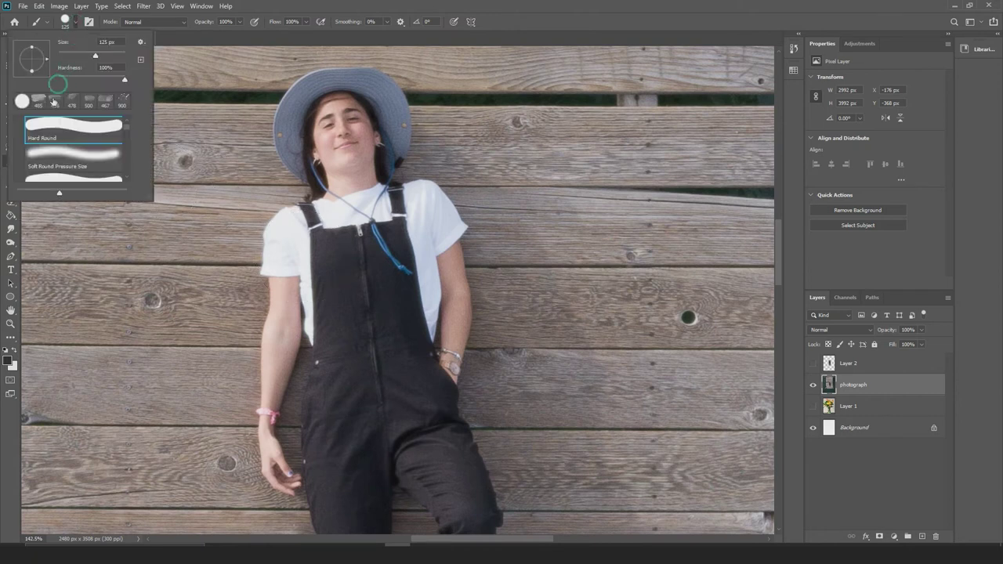
{"action": "mouse_move", "coordinate": [81, 55]}
{"action": "left_mouse_down"}
{"action": "mouse_move", "coordinate": [76, 79]}
{"action": "mouse_move", "coordinate": [125, 80]}
{"action": "left_mouse_up"}
{"action": "left_click", "coordinate": [68, 24]}
{"action": "left_click", "coordinate": [142, 270]}
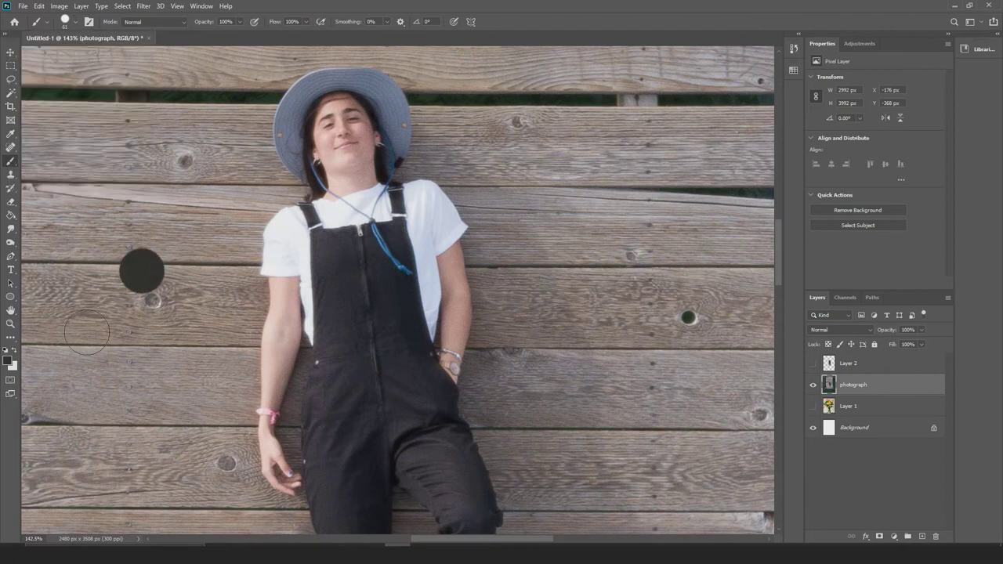
Undo the black dot and paint a white one on the planks with a 91 px tip at 100% hardness
{"action": "key", "text": "ctrl+z"}
{"action": "left_click", "coordinate": [77, 23]}
{"action": "left_click", "coordinate": [87, 56]}
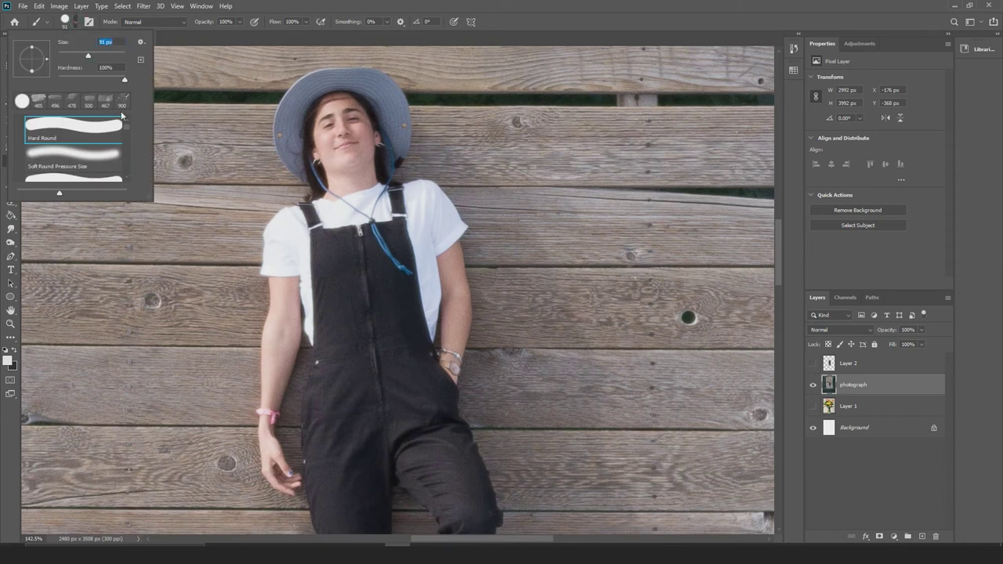
{"action": "left_click", "coordinate": [118, 301]}
{"action": "scroll", "coordinate": [140, 378], "scroll_direction": "up", "scroll_amount": 6}
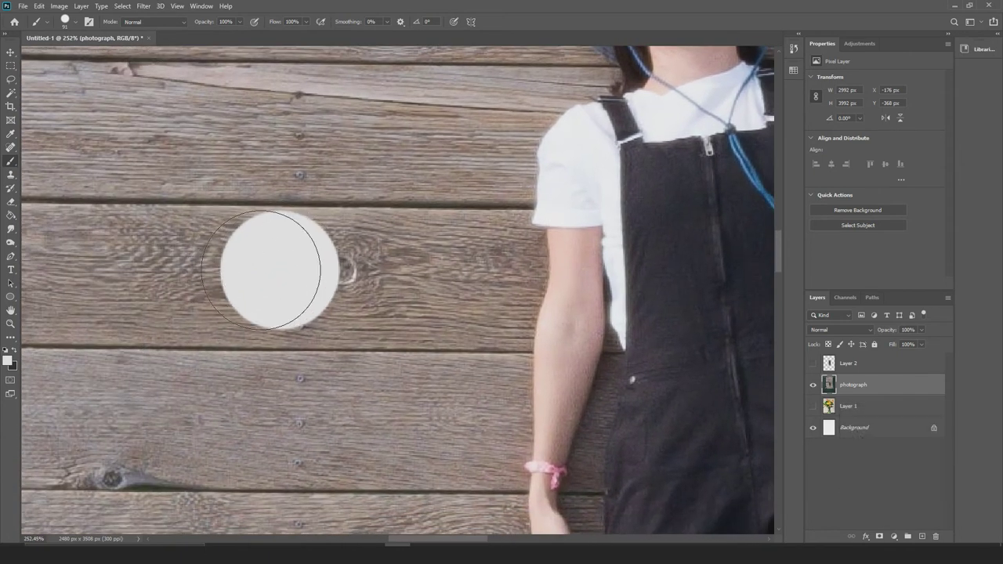
Set the brush hardness to 0% and paint a soft white dot below the hard-edged one
{"action": "left_click", "coordinate": [76, 26]}
{"action": "left_click_drag", "start_coordinate": [110, 81], "coordinate": [47, 77]}
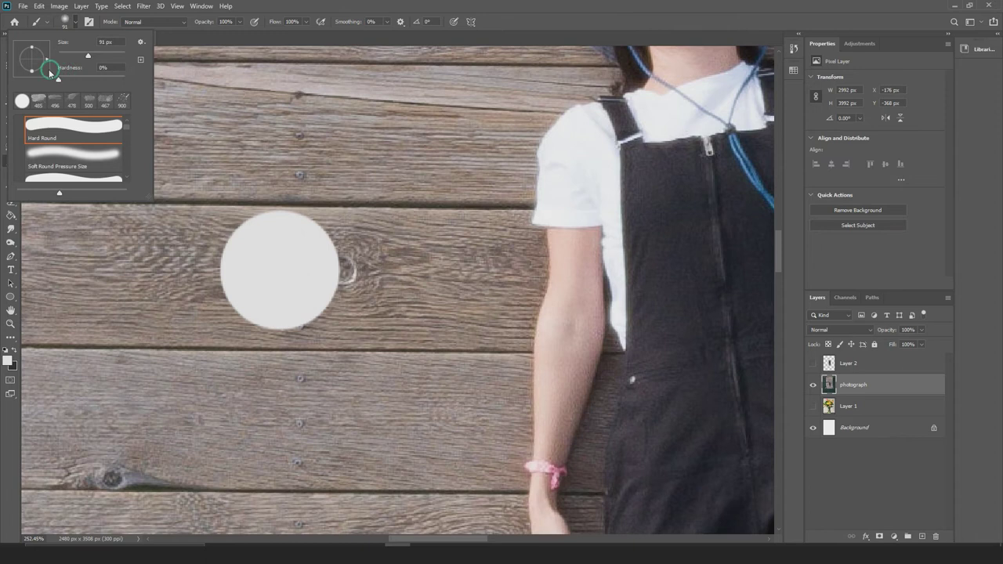
{"action": "left_click", "coordinate": [274, 389]}
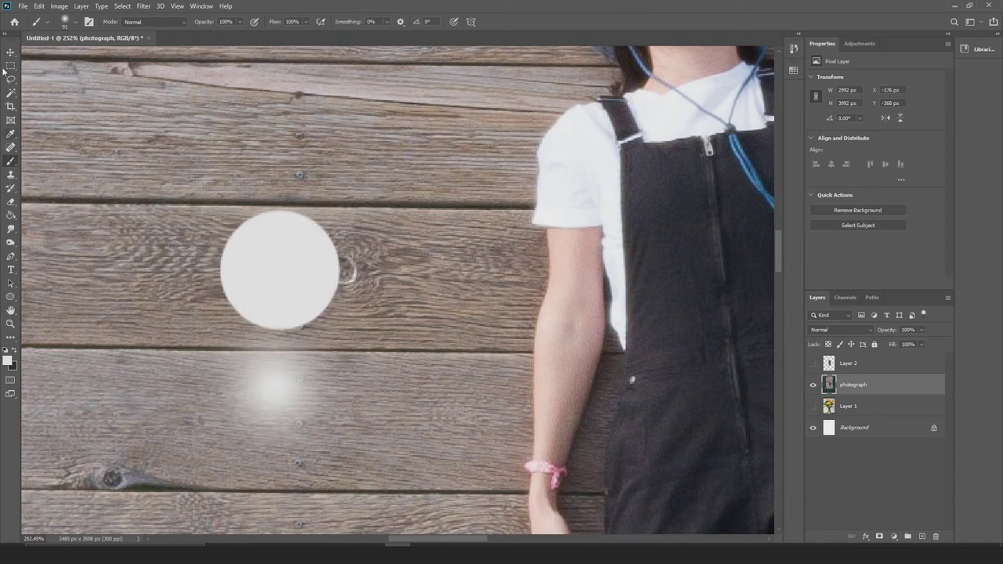
Set the brush hardness to 87% and paint a white dot on the plank above the hard-edged one
{"action": "left_click", "coordinate": [66, 21]}
{"action": "left_click_drag", "start_coordinate": [75, 76], "coordinate": [112, 75]}
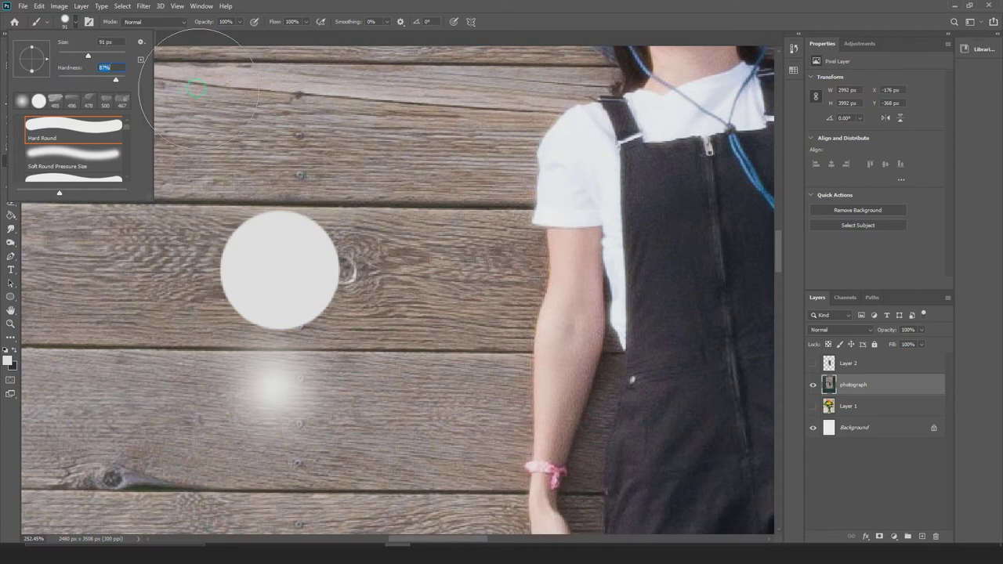
{"action": "left_click", "coordinate": [279, 114]}
{"action": "left_click", "coordinate": [286, 128]}
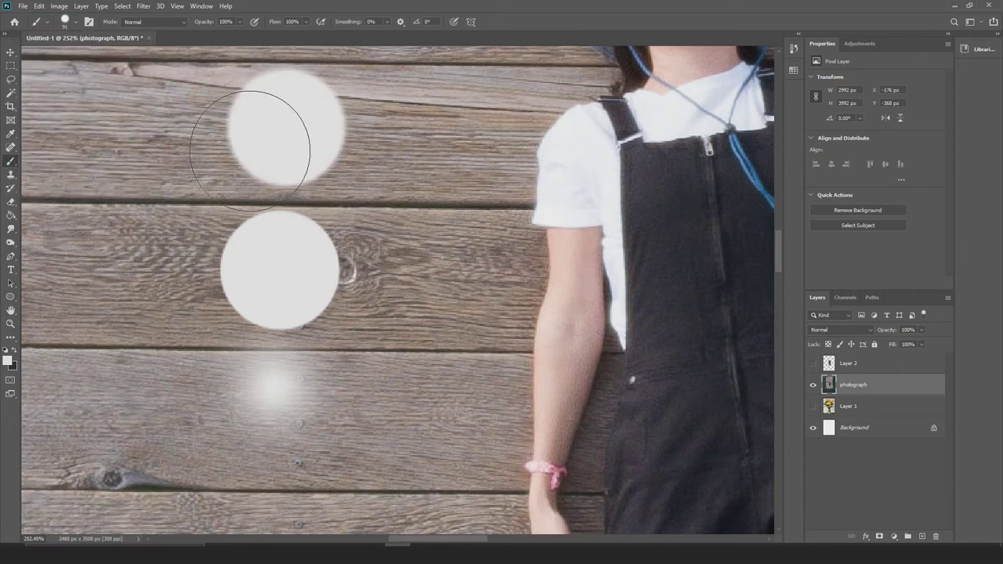
Set the brush flow to 29% and paint overlapping white strokes across the planks beside the woman
{"action": "scroll", "coordinate": [212, 117], "scroll_direction": "up", "scroll_amount": 1}
{"action": "scroll", "coordinate": [212, 117], "scroll_direction": "left", "scroll_amount": 1}
{"action": "left_click", "coordinate": [240, 22]}
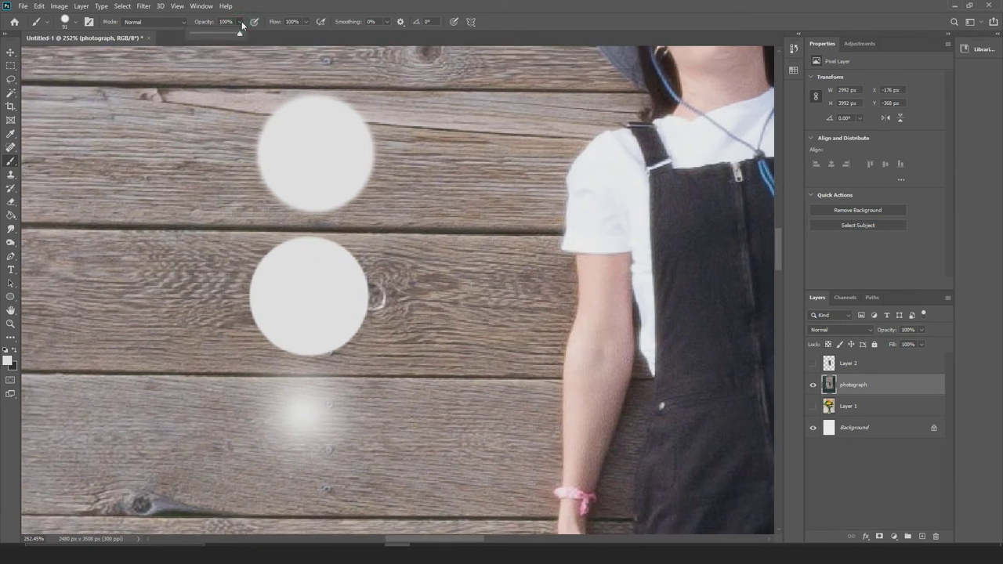
{"action": "left_click", "coordinate": [307, 22]}
{"action": "left_click_drag", "start_coordinate": [311, 35], "coordinate": [278, 36]}
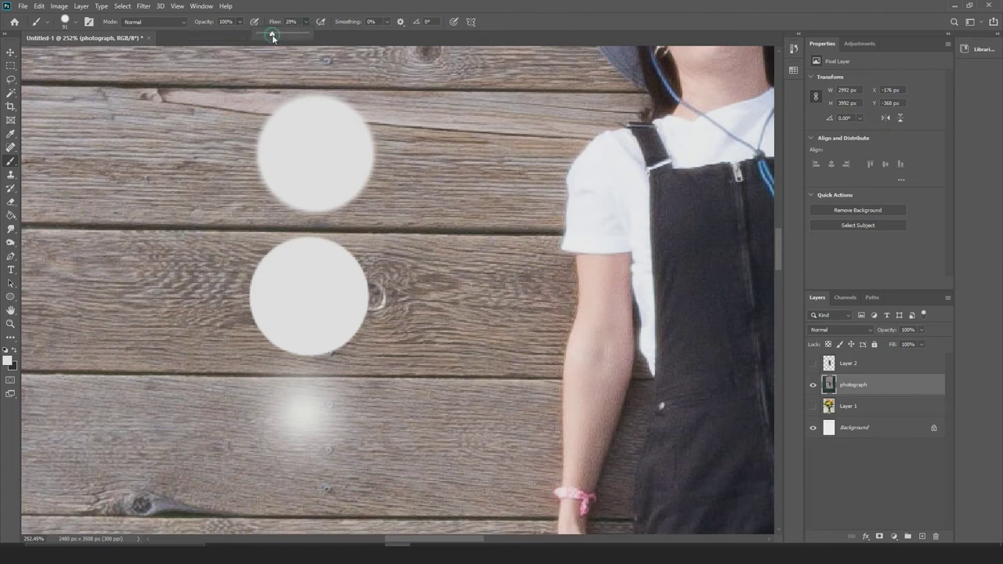
{"action": "left_click", "coordinate": [129, 143]}
{"action": "mouse_move", "coordinate": [130, 290]}
{"action": "left_mouse_down"}
{"action": "mouse_move", "coordinate": [135, 427]}
{"action": "mouse_move", "coordinate": [155, 272]}
{"action": "mouse_move", "coordinate": [133, 169]}
{"action": "mouse_move", "coordinate": [189, 250]}
{"action": "mouse_move", "coordinate": [267, 256]}
{"action": "mouse_move", "coordinate": [353, 230]}
{"action": "mouse_move", "coordinate": [494, 141]}
{"action": "mouse_move", "coordinate": [426, 101]}
{"action": "mouse_move", "coordinate": [275, 89]}
{"action": "left_mouse_up"}
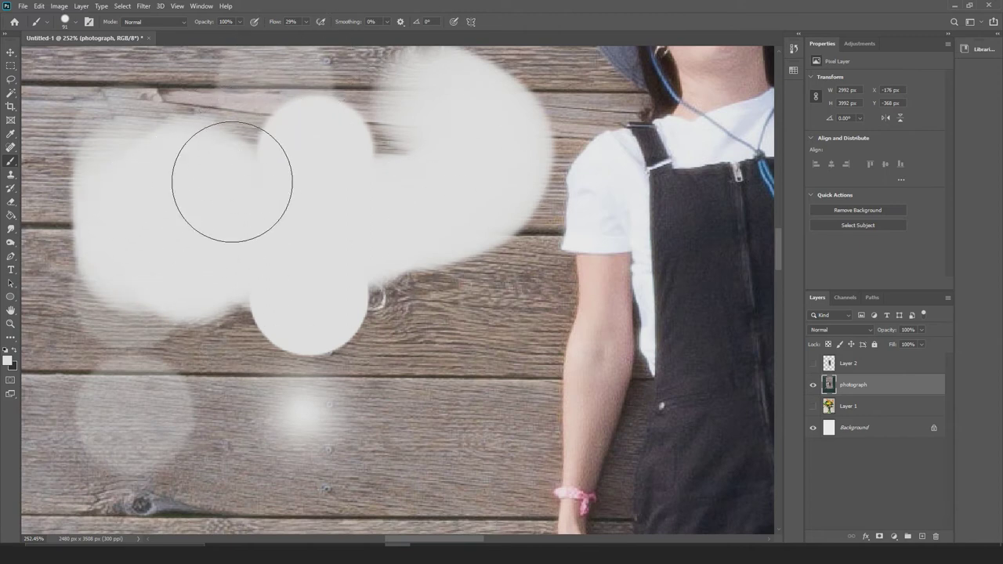
Enable airbrush-style build-up effects and paint white strokes over the lower planks beside the woman
{"action": "scroll", "coordinate": [217, 208], "scroll_direction": "down", "scroll_amount": 2, "text": "alt"}
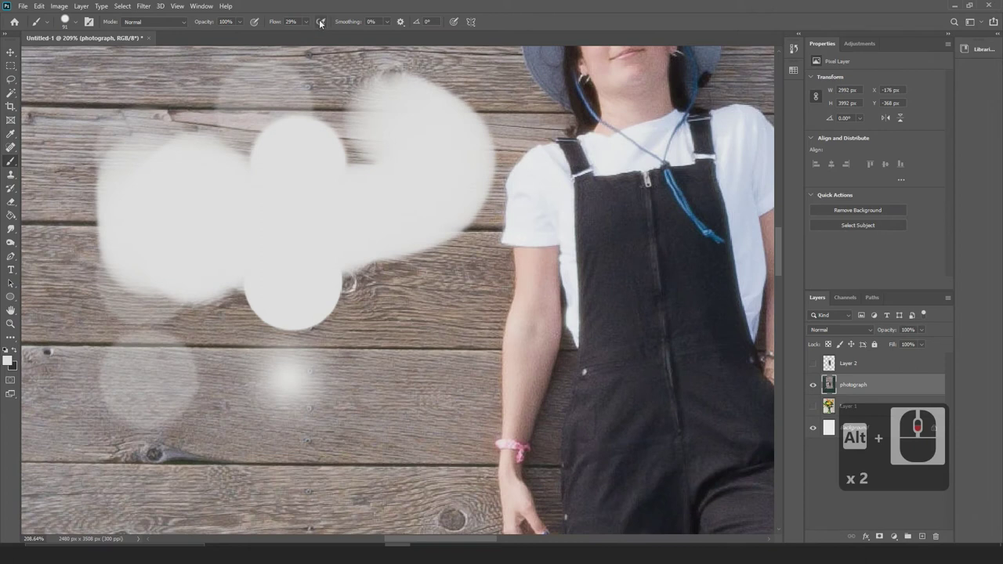
{"action": "scroll", "coordinate": [234, 316], "scroll_direction": "down", "scroll_amount": 5}
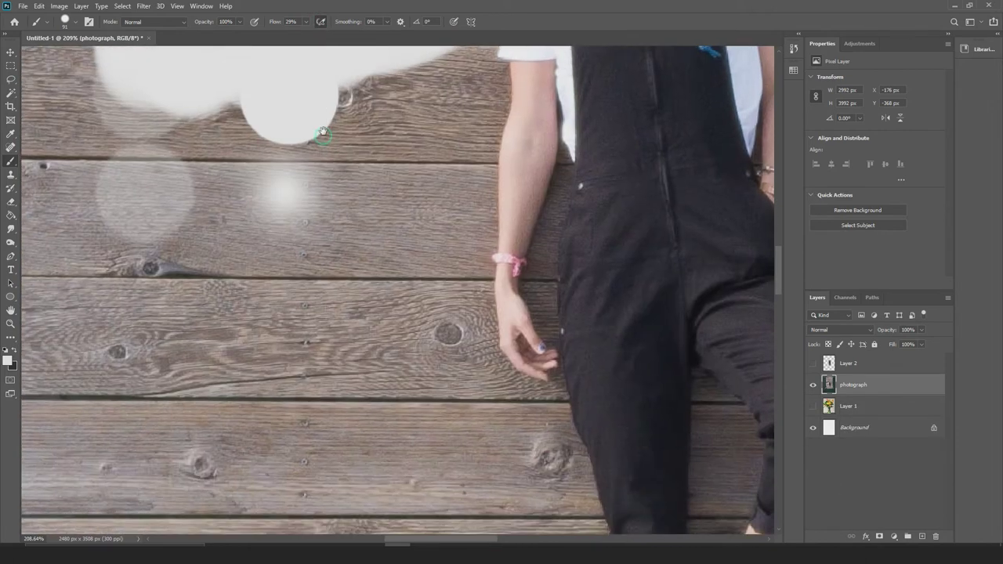
{"action": "mouse_move", "coordinate": [233, 316]}
{"action": "left_mouse_down"}
{"action": "mouse_move", "coordinate": [315, 308]}
{"action": "mouse_move", "coordinate": [362, 249]}
{"action": "mouse_move", "coordinate": [377, 198]}
{"action": "mouse_move", "coordinate": [398, 200]}
{"action": "mouse_move", "coordinate": [421, 449]}
{"action": "mouse_move", "coordinate": [274, 446]}
{"action": "mouse_move", "coordinate": [208, 419]}
{"action": "mouse_move", "coordinate": [142, 364]}
{"action": "mouse_move", "coordinate": [264, 271]}
{"action": "mouse_move", "coordinate": [234, 280]}
{"action": "mouse_move", "coordinate": [268, 213]}
{"action": "mouse_move", "coordinate": [179, 265]}
{"action": "mouse_move", "coordinate": [143, 334]}
{"action": "mouse_move", "coordinate": [291, 337]}
{"action": "left_mouse_up"}
{"action": "scroll", "coordinate": [292, 336], "scroll_direction": "down", "scroll_amount": 2, "text": "alt"}
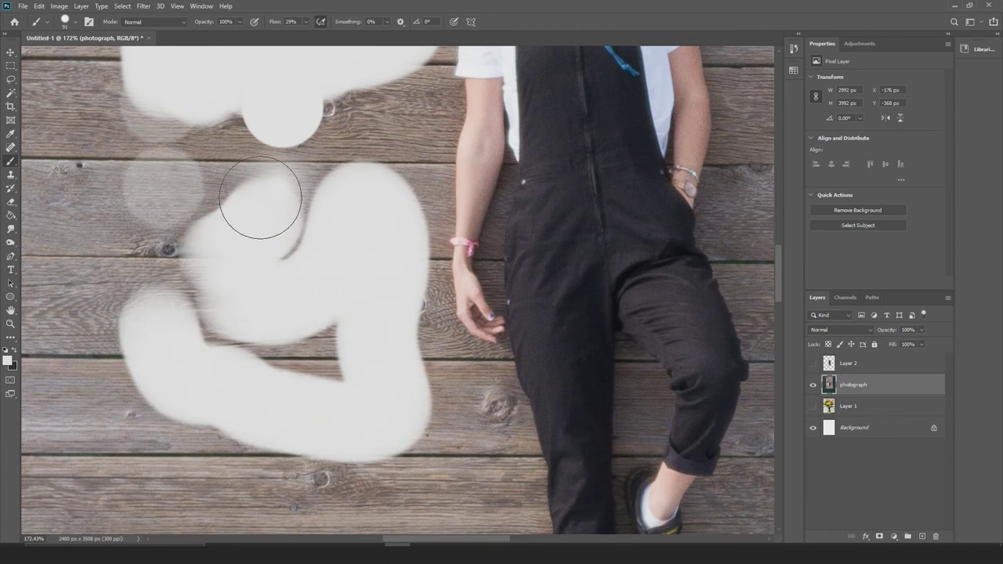
Undo all the white test strokes and dots painted on the planks
{"action": "key", "text": "ctrl+z"}
{"action": "key", "text": "ctrl+z"}
{"action": "key", "text": "ctrl+z"}
{"action": "key", "text": "ctrl+z"}
{"action": "key", "text": "ctrl+z"}
{"action": "key", "text": "ctrl+z"}
{"action": "key", "text": "ctrl+z"}
{"action": "key", "text": "ctrl+z"}
{"action": "key", "text": "ctrl+z"}
{"action": "key", "text": "ctrl+z"}
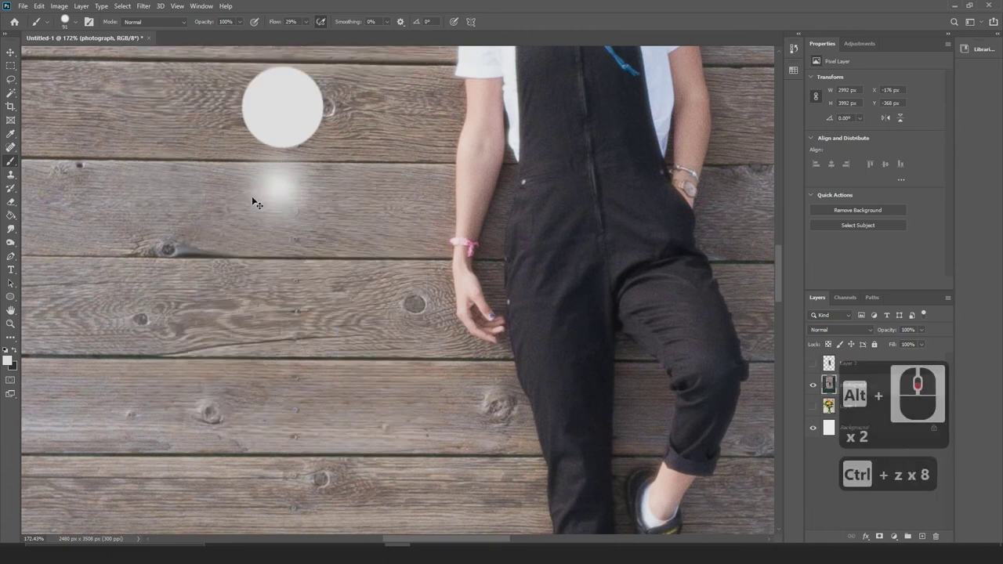
{"action": "left_click_drag", "start_coordinate": [302, 196], "coordinate": [324, 359]}
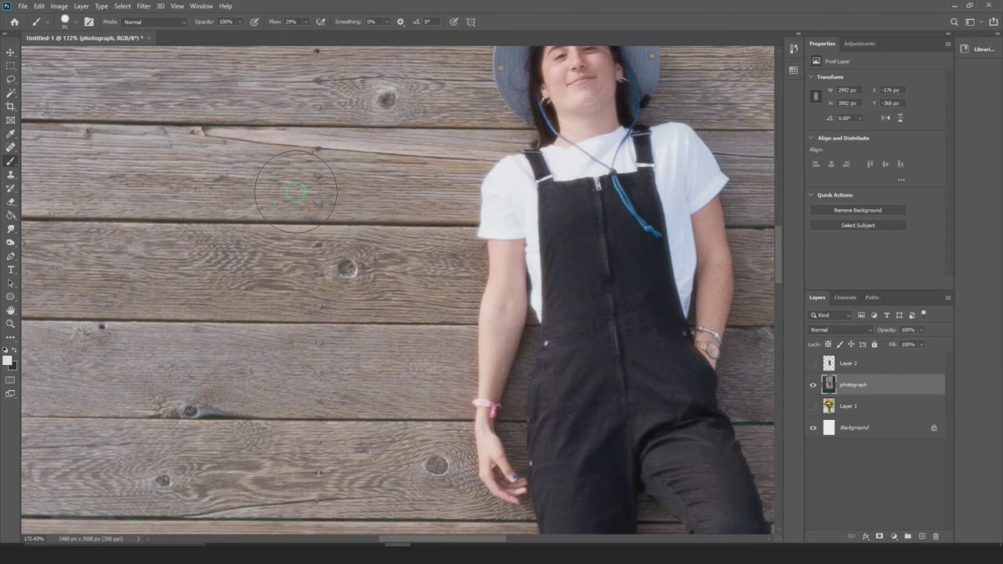
{"action": "scroll", "coordinate": [278, 200], "scroll_direction": "up", "scroll_amount": 1}
{"action": "scroll", "coordinate": [278, 200], "scroll_direction": "up", "scroll_amount": 1}
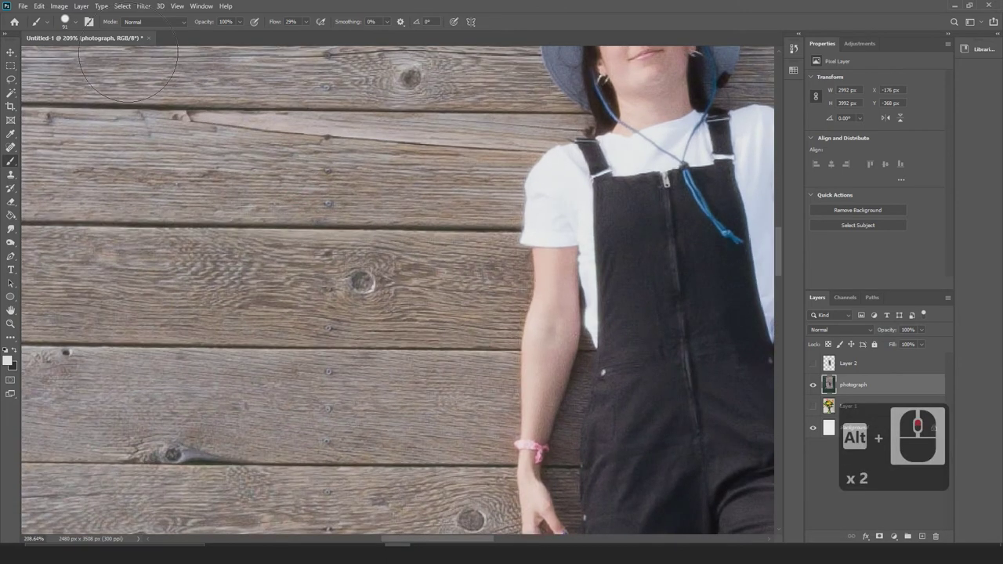
Slightly reduce the brush size, try one white dot at 29% flow on the planks, and undo it
{"action": "left_click", "coordinate": [75, 23]}
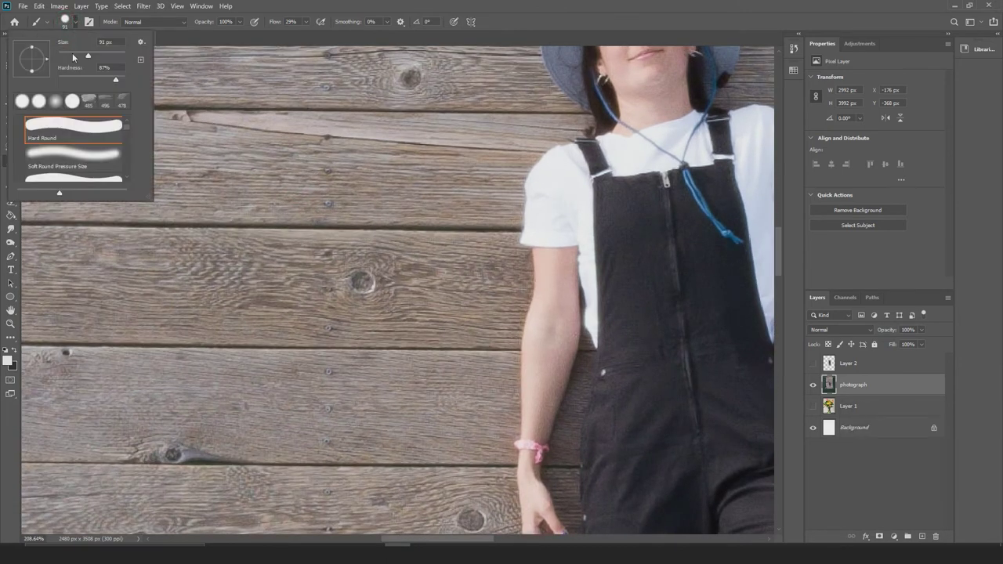
{"action": "left_click_drag", "start_coordinate": [84, 57], "coordinate": [86, 56]}
{"action": "key", "text": "Return"}
{"action": "left_click", "coordinate": [280, 170]}
{"action": "key", "text": "ctrl+z"}
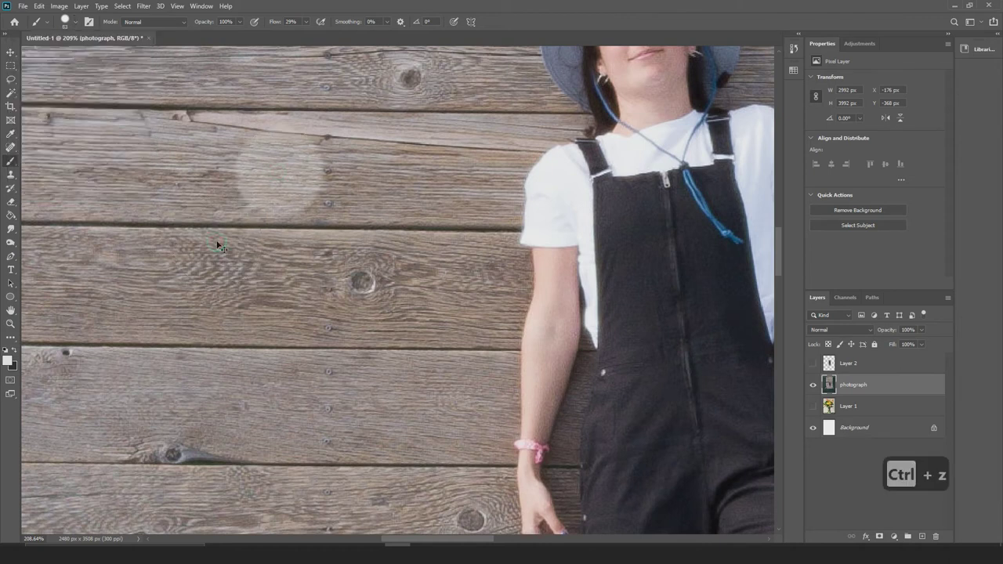
Set the brush flow back to 100%, test one white dot on the planks, and undo it
{"action": "left_click_drag", "start_coordinate": [305, 36], "coordinate": [369, 36]}
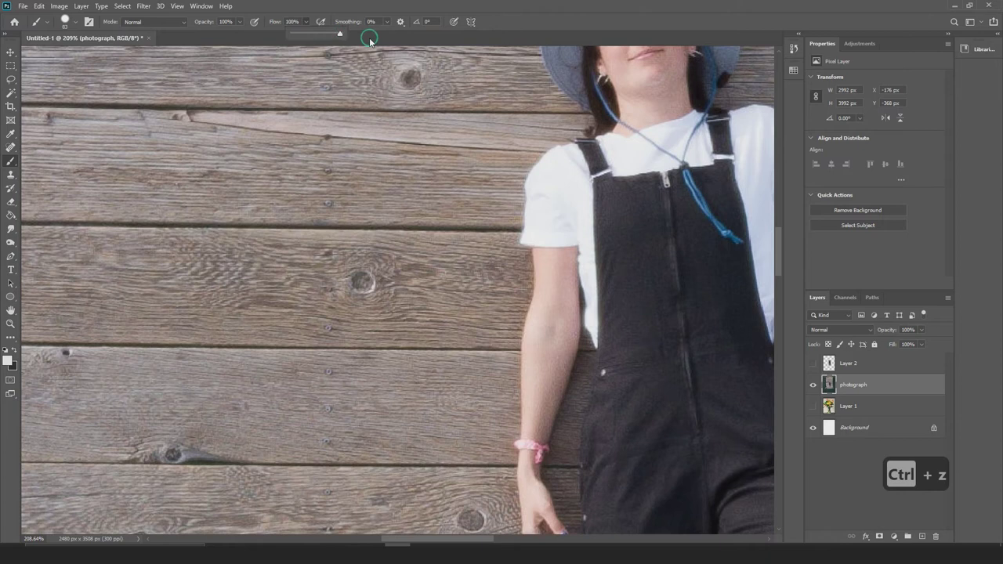
{"action": "left_click", "coordinate": [235, 182]}
{"action": "key", "text": "ctrl+z"}
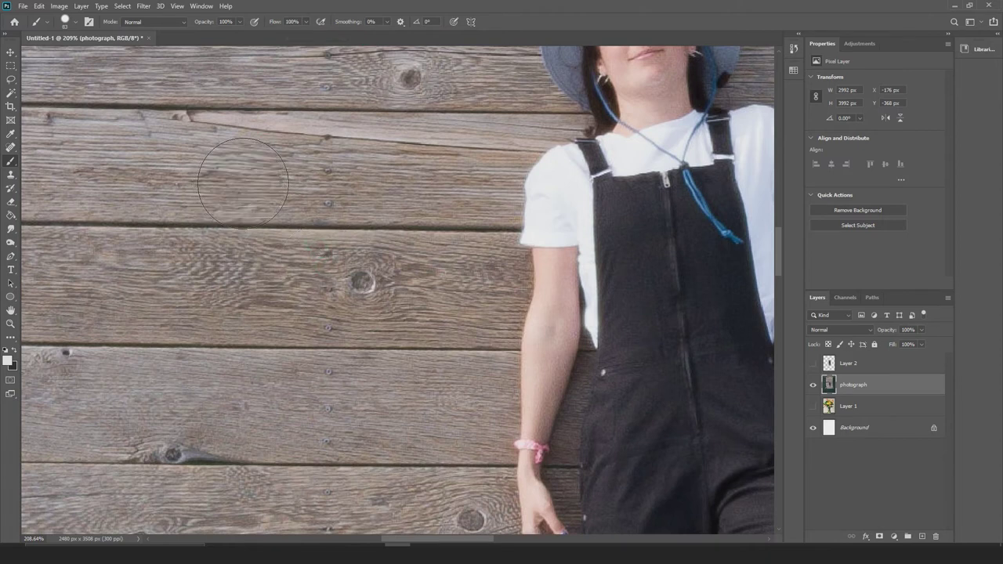
Shrink the brush tip to 7 px
{"action": "key", "text": "bracketleft"}
{"action": "key", "text": "bracketleft"}
{"action": "key", "text": "bracketleft"}
{"action": "key", "text": "bracketleft"}
{"action": "key", "text": "bracketleft"}
{"action": "key", "text": "bracketleft"}
{"action": "key", "text": "bracketleft"}
{"action": "key", "text": "bracketleft"}
{"action": "key", "text": "bracketleft"}
Hide the photograph layer and add a new empty layer directly above the Background
{"action": "left_click", "coordinate": [813, 384]}
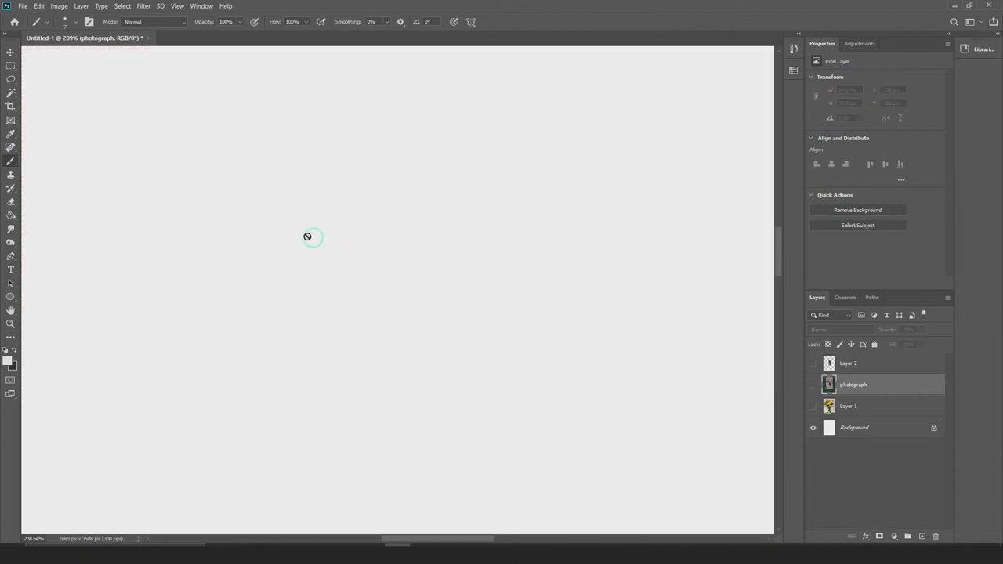
{"action": "left_click", "coordinate": [854, 428]}
{"action": "left_click", "coordinate": [921, 536]}
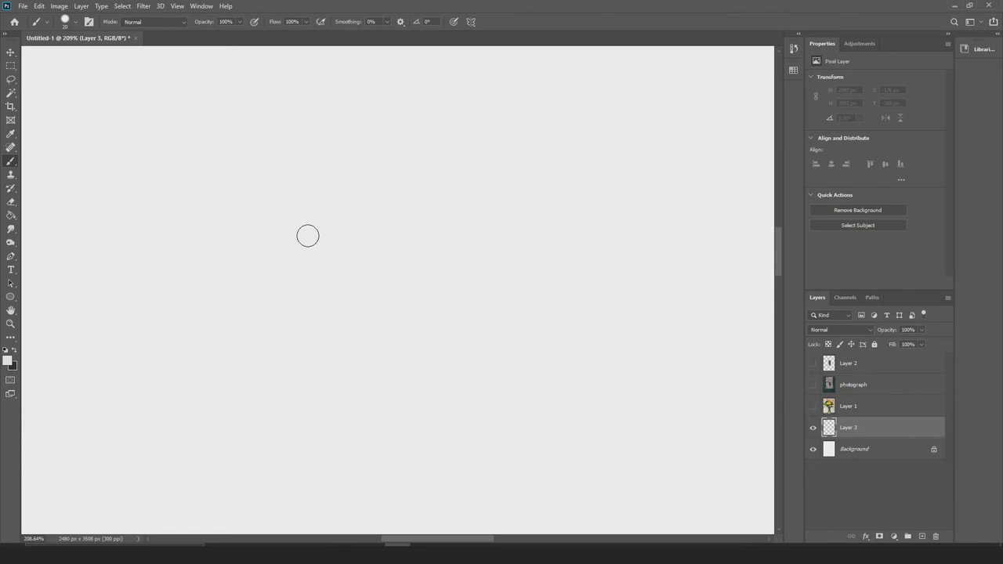
Enlarge the brush tip to 100 px
{"action": "key", "text": "bracketright"}
{"action": "key", "text": "bracketright"}
{"action": "key", "text": "bracketright"}
{"action": "key", "text": "bracketright"}
{"action": "key", "text": "bracketright"}
{"action": "key", "text": "bracketright"}
{"action": "key", "text": "bracketright"}
{"action": "key", "text": "bracketright"}
{"action": "key", "text": "bracketright"}
{"action": "key", "text": "bracketright"}
{"action": "key", "text": "bracketright"}
Set the foreground color to the pinkish red #e22e50
{"action": "left_click", "coordinate": [9, 363]}
{"action": "left_click_drag", "start_coordinate": [663, 208], "coordinate": [743, 130]}
{"action": "left_click", "coordinate": [749, 136]}
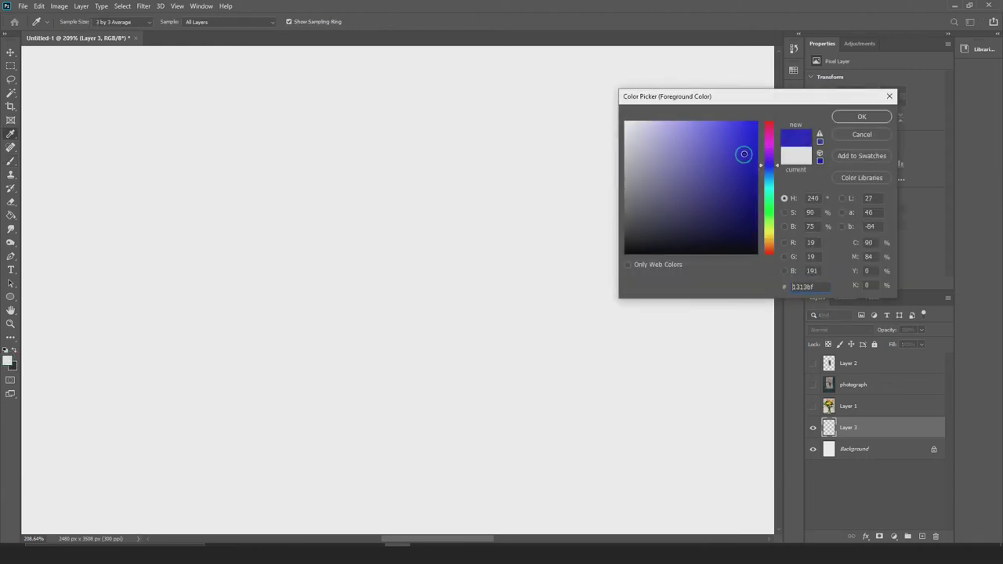
{"action": "left_click_drag", "start_coordinate": [773, 170], "coordinate": [773, 130]}
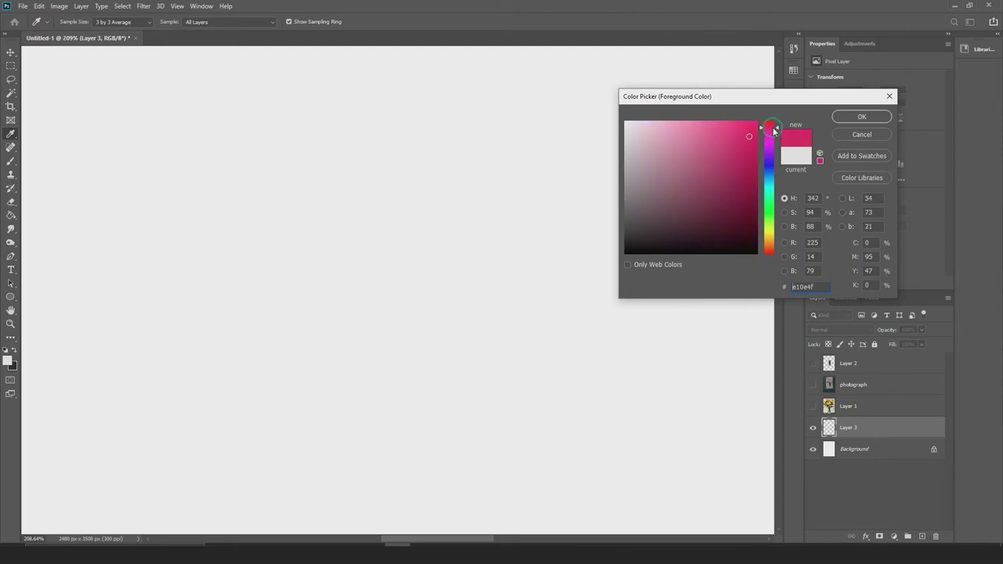
{"action": "left_click", "coordinate": [733, 134]}
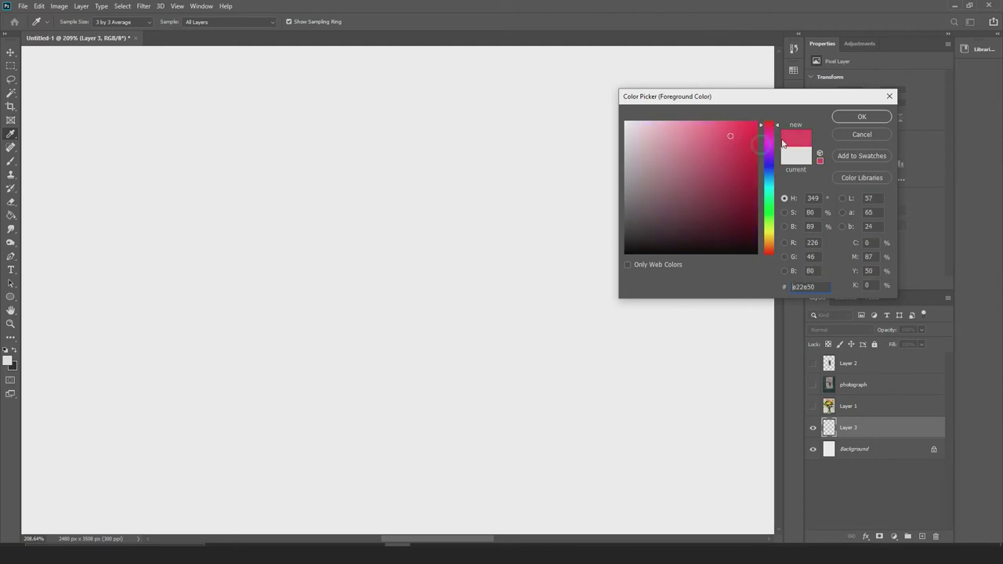
{"action": "left_click", "coordinate": [861, 116]}
Try a pinkish red brush stroke on the new layer and undo it
{"action": "key", "text": "b"}
{"action": "mouse_move", "coordinate": [325, 263]}
{"action": "left_mouse_down"}
{"action": "mouse_move", "coordinate": [364, 297]}
{"action": "mouse_move", "coordinate": [352, 231]}
{"action": "mouse_move", "coordinate": [328, 264]}
{"action": "mouse_move", "coordinate": [357, 247]}
{"action": "left_mouse_up"}
{"action": "key", "text": "ctrl+z"}
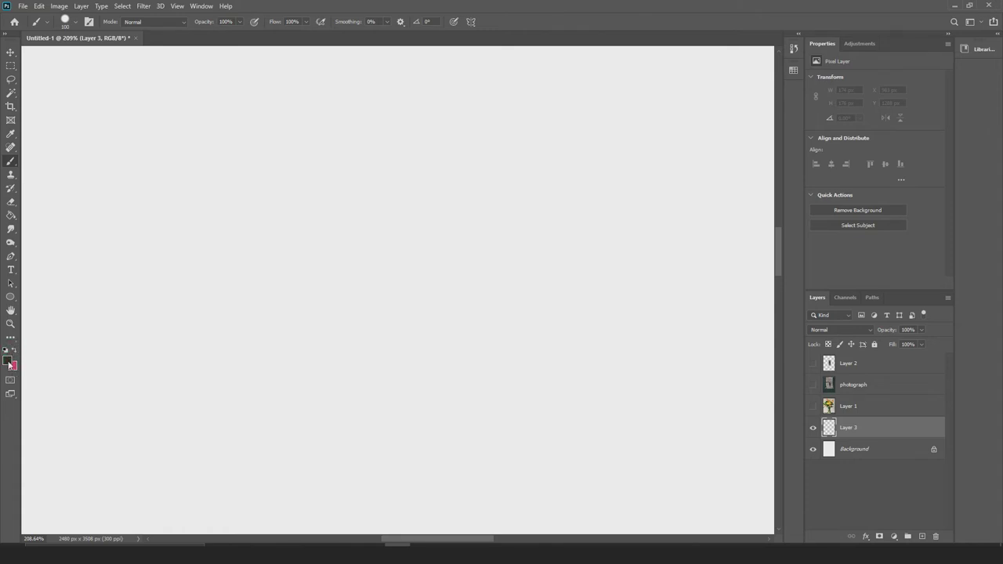
Replace the dark foreground color with the violet-blue #4c4cdf, keeping the pinkish red as background color
{"action": "left_click", "coordinate": [10, 365]}
{"action": "mouse_move", "coordinate": [739, 180]}
{"action": "left_mouse_down"}
{"action": "mouse_move", "coordinate": [749, 149]}
{"action": "mouse_move", "coordinate": [770, 165]}
{"action": "mouse_move", "coordinate": [712, 138]}
{"action": "left_mouse_up"}
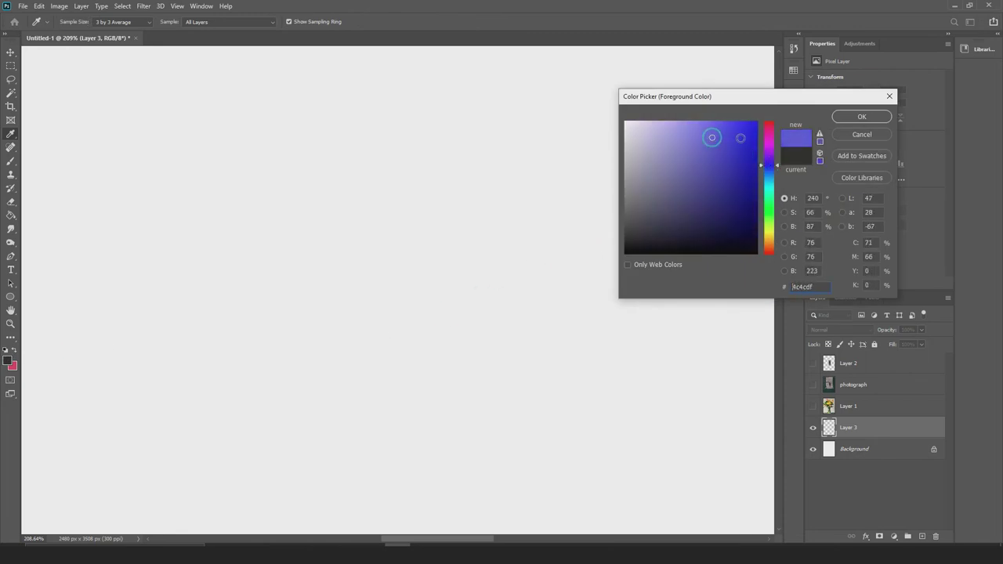
{"action": "left_click", "coordinate": [838, 118]}
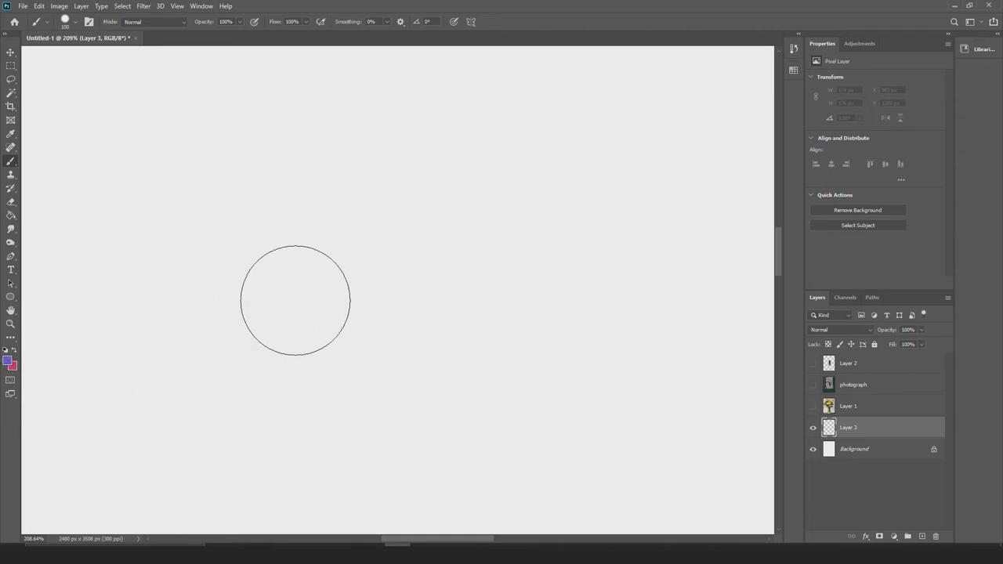
Reduce the brush tip to 70 px and paint a large curved violet-blue stroke on the new layer
{"action": "key", "text": "bracketleft"}
{"action": "key", "text": "bracketleft"}
{"action": "key", "text": "bracketleft"}
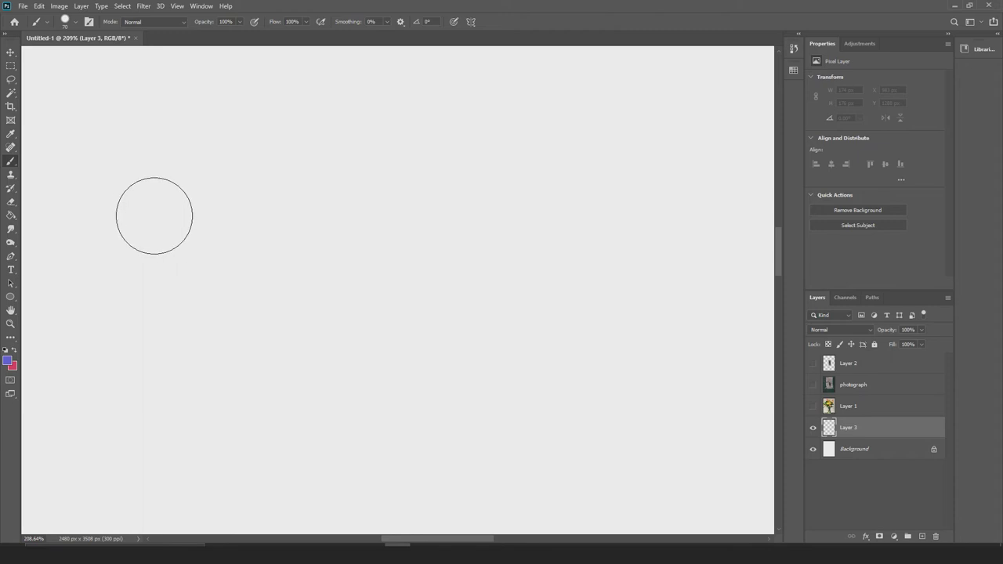
{"action": "mouse_move", "coordinate": [126, 427]}
{"action": "left_mouse_down"}
{"action": "mouse_move", "coordinate": [135, 332]}
{"action": "mouse_move", "coordinate": [187, 233]}
{"action": "mouse_move", "coordinate": [345, 156]}
{"action": "mouse_move", "coordinate": [423, 138]}
{"action": "left_mouse_up"}
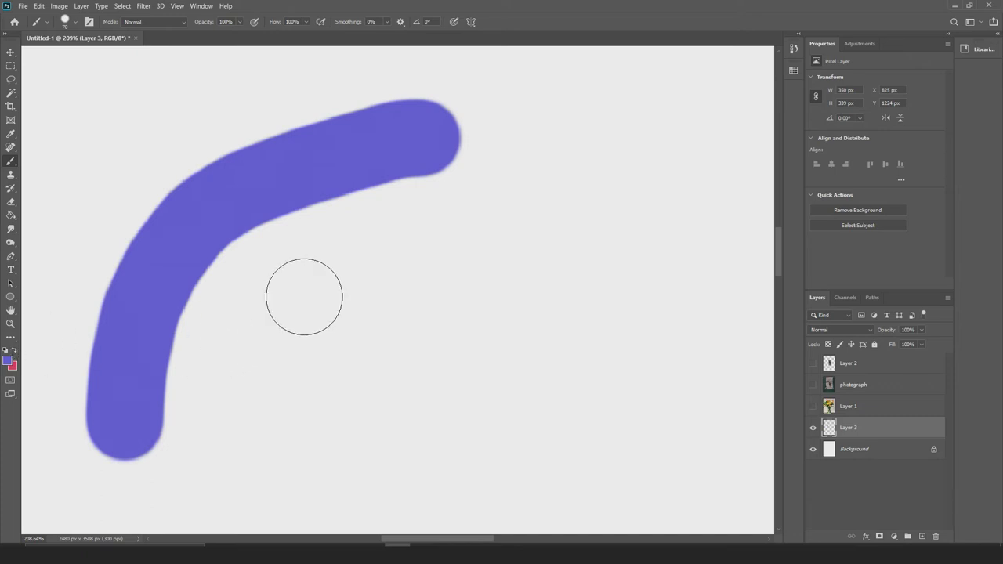
Paint four more curved strokes nested inside the first, alternating the pinkish red and violet-blue colors
{"action": "mouse_move", "coordinate": [192, 439]}
{"action": "left_mouse_down"}
{"action": "mouse_move", "coordinate": [221, 312]}
{"action": "mouse_move", "coordinate": [252, 268]}
{"action": "mouse_move", "coordinate": [365, 212]}
{"action": "mouse_move", "coordinate": [460, 204]}
{"action": "left_mouse_up"}
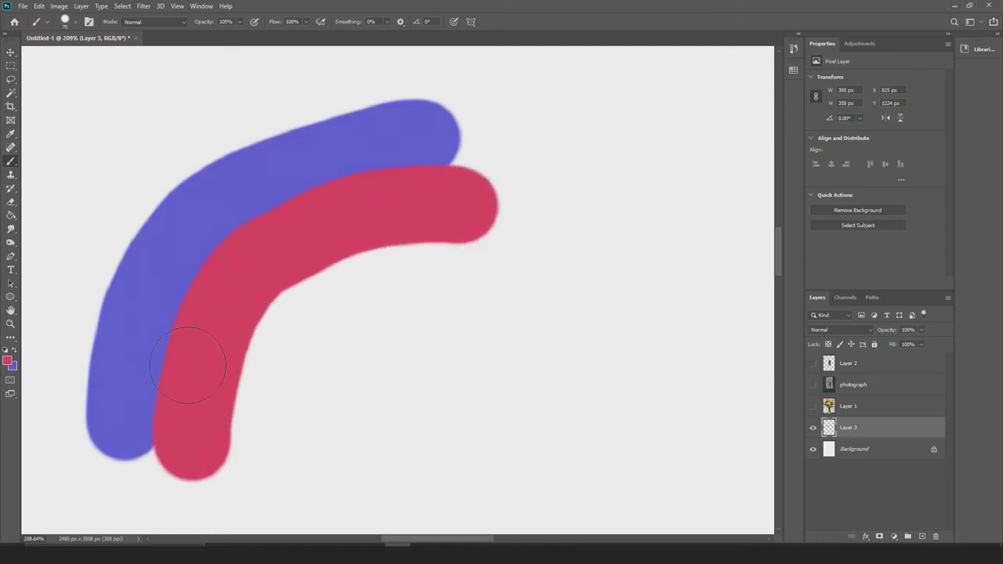
{"action": "key", "text": "x"}
{"action": "mouse_move", "coordinate": [249, 468]}
{"action": "left_mouse_down"}
{"action": "mouse_move", "coordinate": [300, 336]}
{"action": "mouse_move", "coordinate": [366, 283]}
{"action": "mouse_move", "coordinate": [462, 271]}
{"action": "left_mouse_up"}
{"action": "key", "text": "x"}
{"action": "mouse_move", "coordinate": [314, 478]}
{"action": "left_mouse_down"}
{"action": "mouse_move", "coordinate": [379, 356]}
{"action": "mouse_move", "coordinate": [447, 331]}
{"action": "left_mouse_up"}
{"action": "key", "text": "x"}
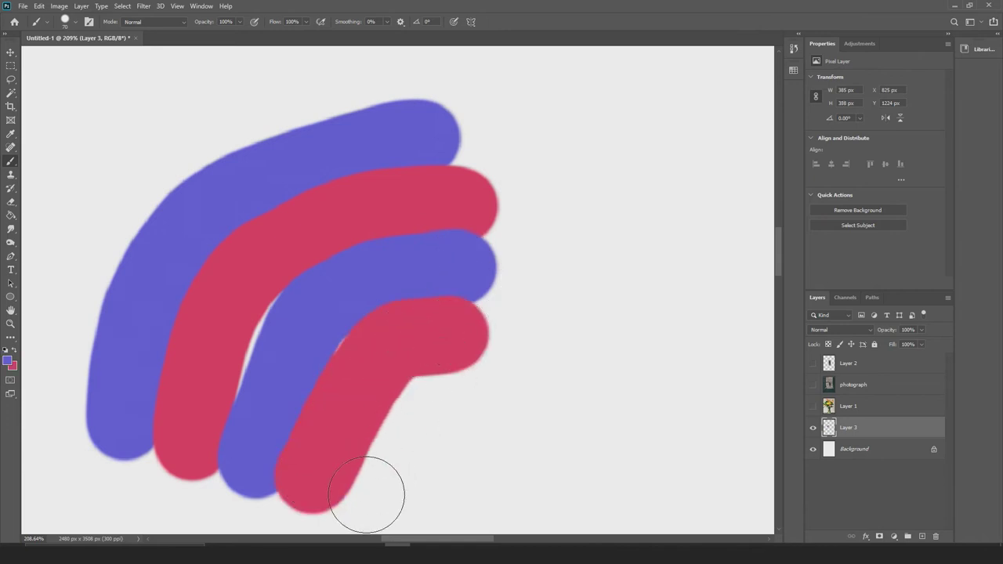
{"action": "left_click_drag", "start_coordinate": [365, 490], "coordinate": [477, 385]}
Paint a violet-blue zigzag stroke from above the arcs down across the upper pinkish red arc
{"action": "scroll", "coordinate": [383, 340], "scroll_direction": "down", "scroll_amount": 2, "text": "alt"}
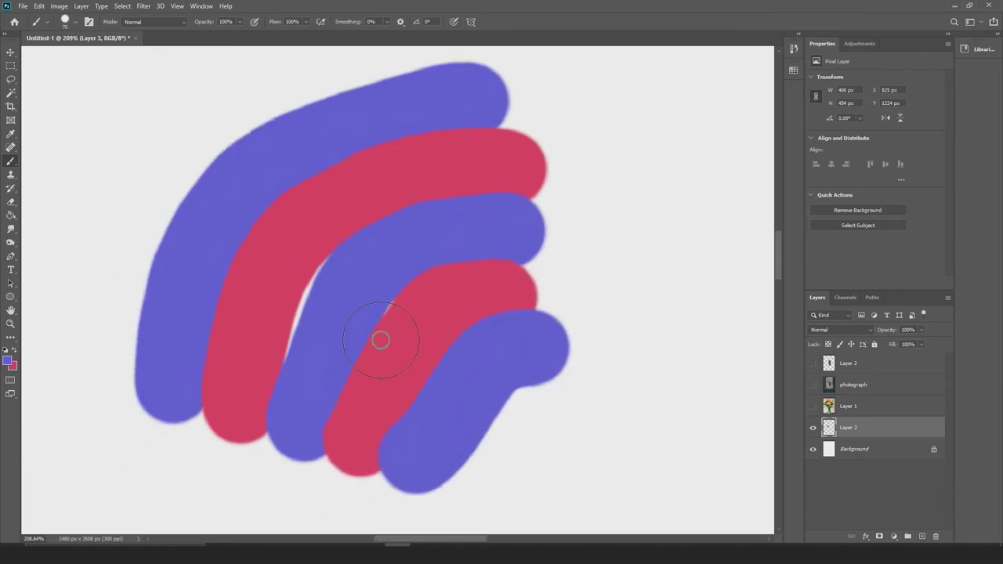
{"action": "scroll", "coordinate": [390, 338], "scroll_direction": "down", "scroll_amount": 4, "text": "alt"}
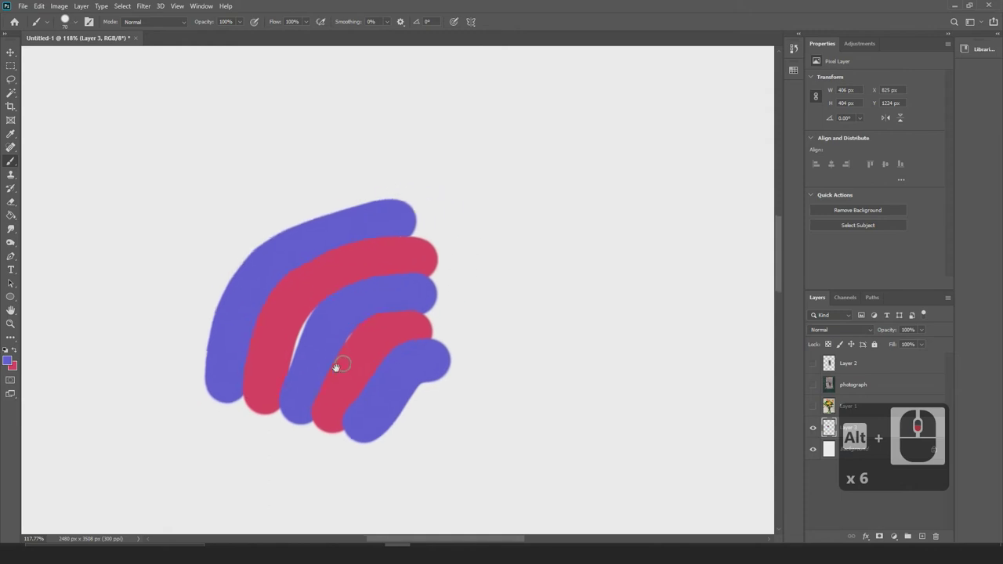
{"action": "left_click_drag", "start_coordinate": [356, 336], "coordinate": [350, 335]}
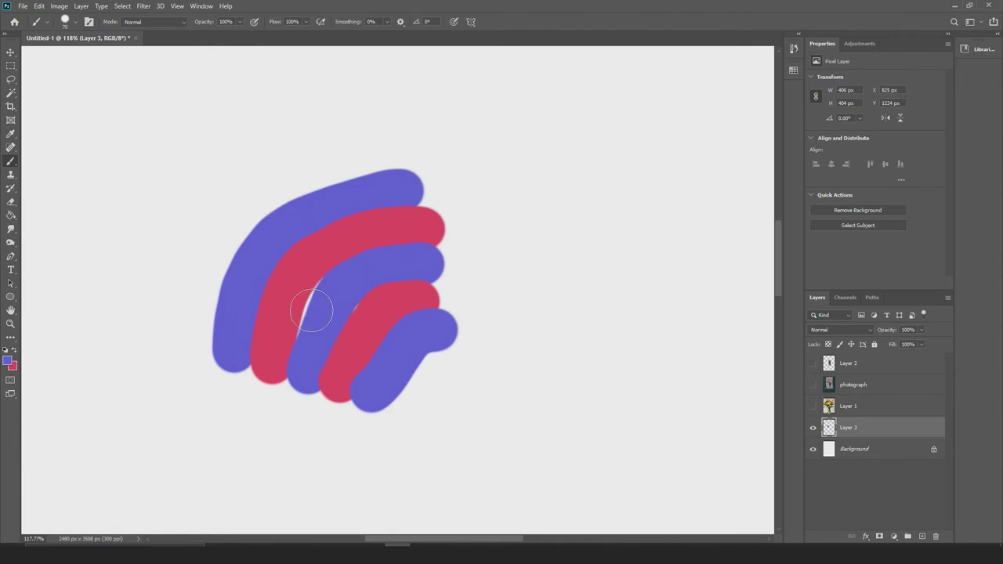
{"action": "left_click_drag", "start_coordinate": [311, 311], "coordinate": [332, 307]}
{"action": "mouse_move", "coordinate": [219, 128]}
{"action": "left_mouse_down"}
{"action": "mouse_move", "coordinate": [334, 163]}
{"action": "mouse_move", "coordinate": [384, 227]}
{"action": "left_mouse_up"}
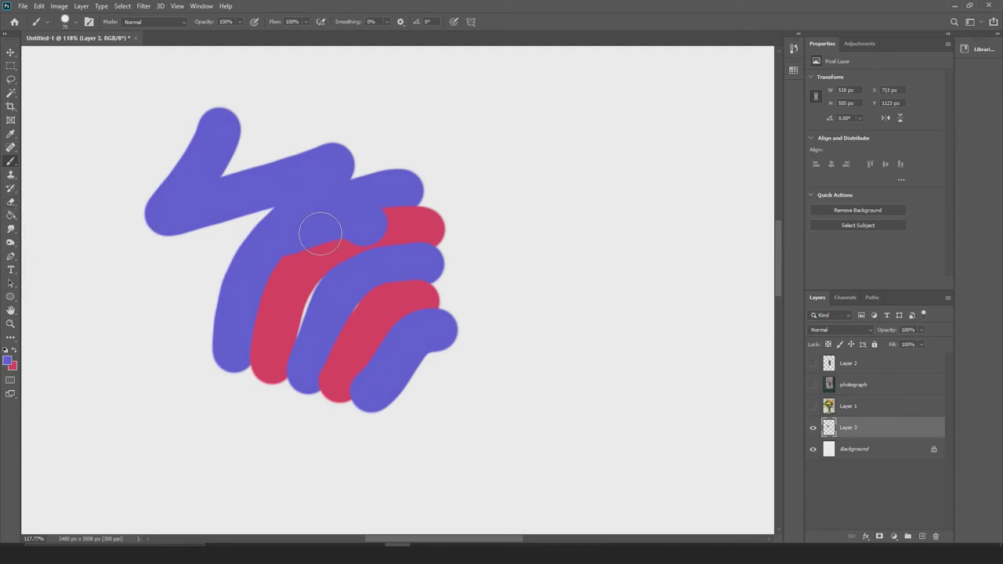
Erase all the violet-blue and pinkish red strokes on Layer 3 with a 150 px Eraser
{"action": "key", "text": "e"}
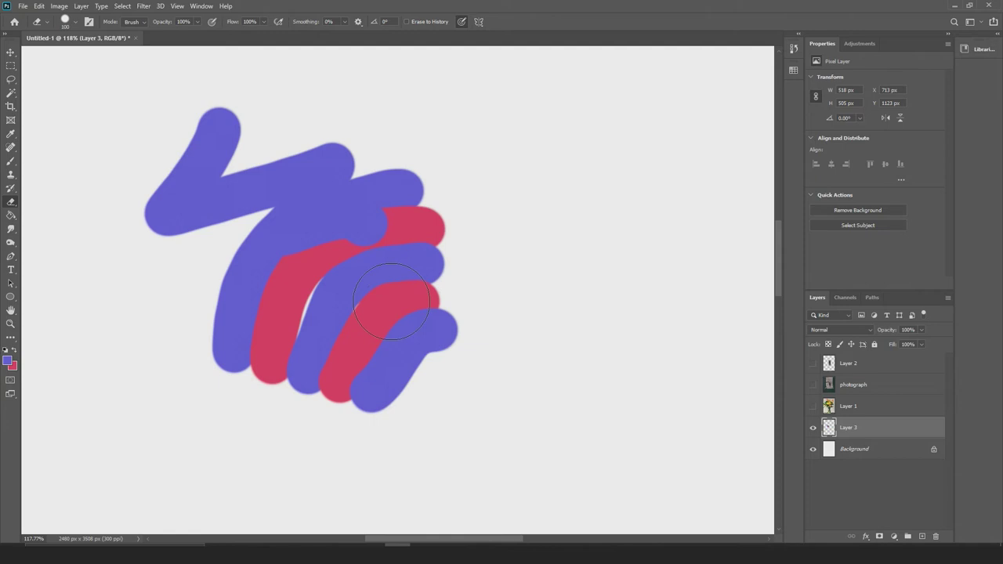
{"action": "key", "text": "bracketright"}
{"action": "key", "text": "bracketright"}
{"action": "key", "text": "bracketright"}
{"action": "mouse_move", "coordinate": [459, 320]}
{"action": "left_mouse_down"}
{"action": "mouse_move", "coordinate": [481, 244]}
{"action": "mouse_move", "coordinate": [342, 390]}
{"action": "mouse_move", "coordinate": [437, 245]}
{"action": "mouse_move", "coordinate": [279, 395]}
{"action": "mouse_move", "coordinate": [450, 171]}
{"action": "mouse_move", "coordinate": [186, 289]}
{"action": "mouse_move", "coordinate": [165, 225]}
{"action": "mouse_move", "coordinate": [316, 134]}
{"action": "left_mouse_up"}
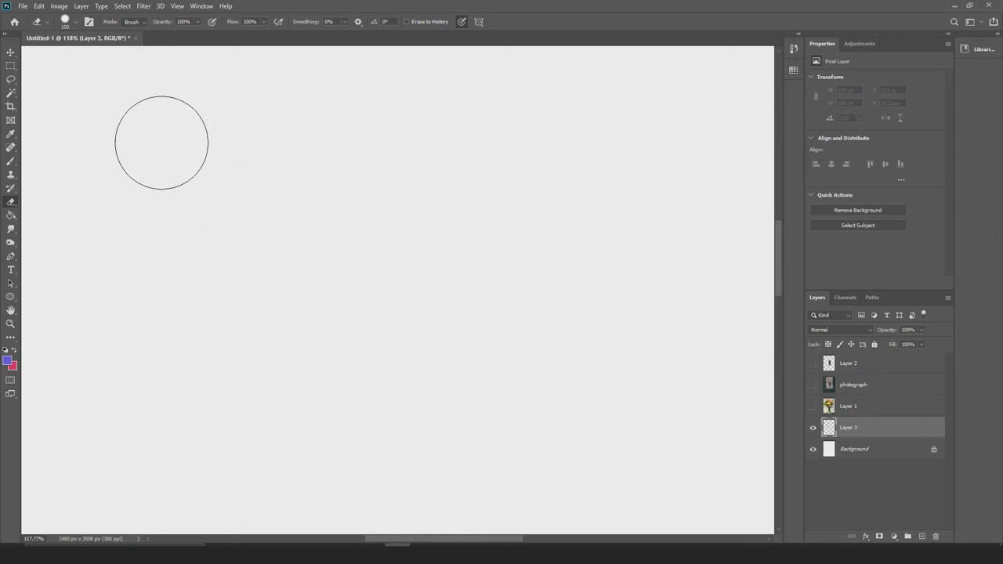
Adjust the hardness of the Eraser's round brush tip and close its brush settings
{"action": "left_click", "coordinate": [76, 24]}
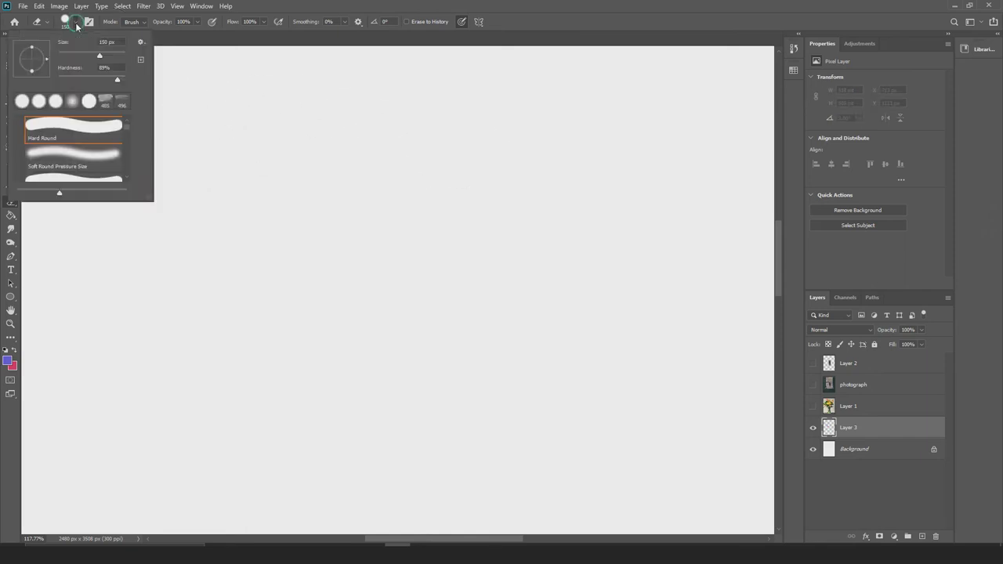
{"action": "mouse_move", "coordinate": [108, 79]}
{"action": "left_mouse_down"}
{"action": "mouse_move", "coordinate": [63, 76]}
{"action": "mouse_move", "coordinate": [90, 77]}
{"action": "left_mouse_up"}
{"action": "left_click", "coordinate": [127, 70]}
{"action": "left_click", "coordinate": [390, 165]}
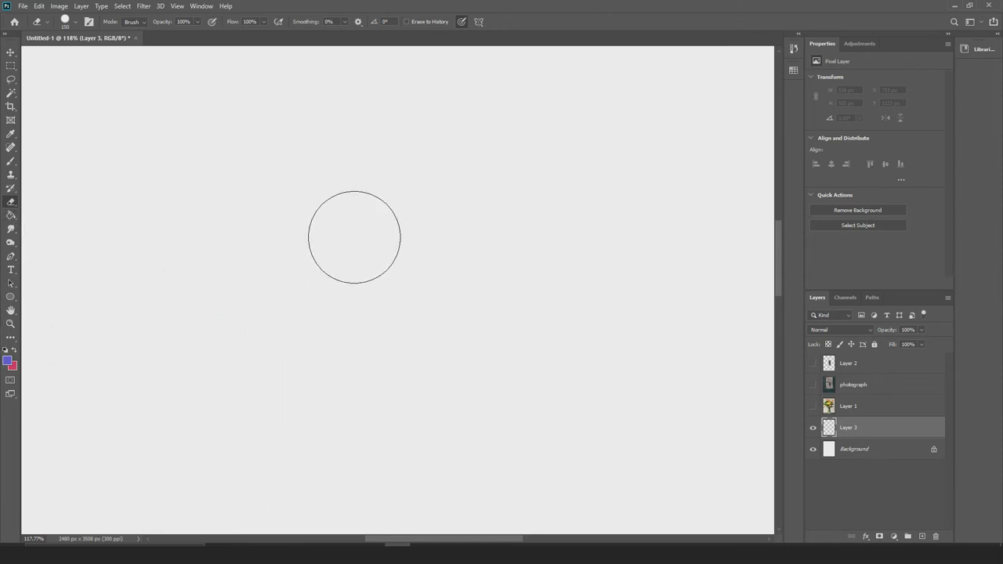
Fill the empty Layer 3 with violet-blue using the Paint Bucket, swap the colors and refill it with pinkish red
{"action": "scroll", "coordinate": [369, 243], "scroll_direction": "down", "scroll_amount": 13}
{"action": "scroll", "coordinate": [368, 247], "scroll_direction": "down", "scroll_amount": 4}
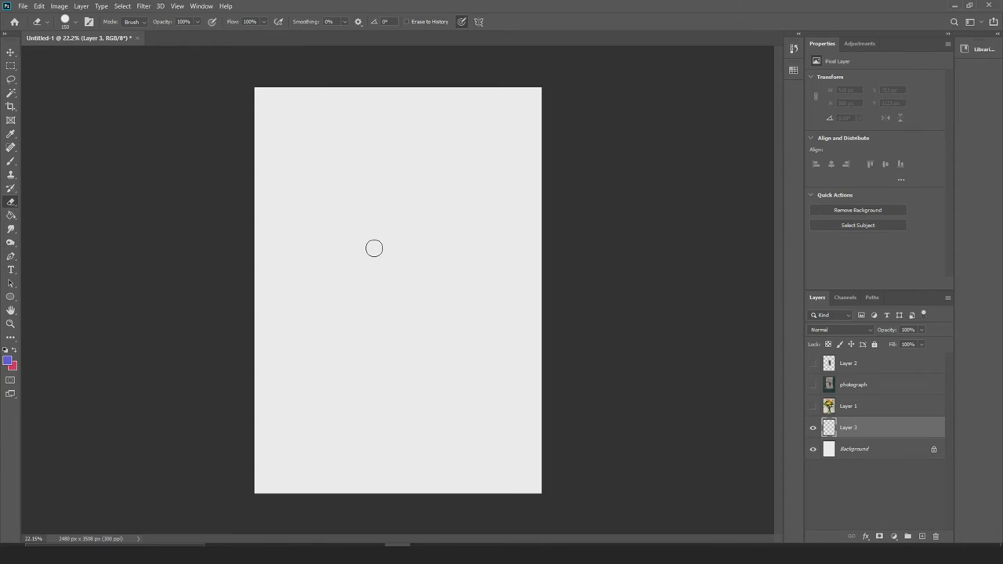
{"action": "key", "text": "g"}
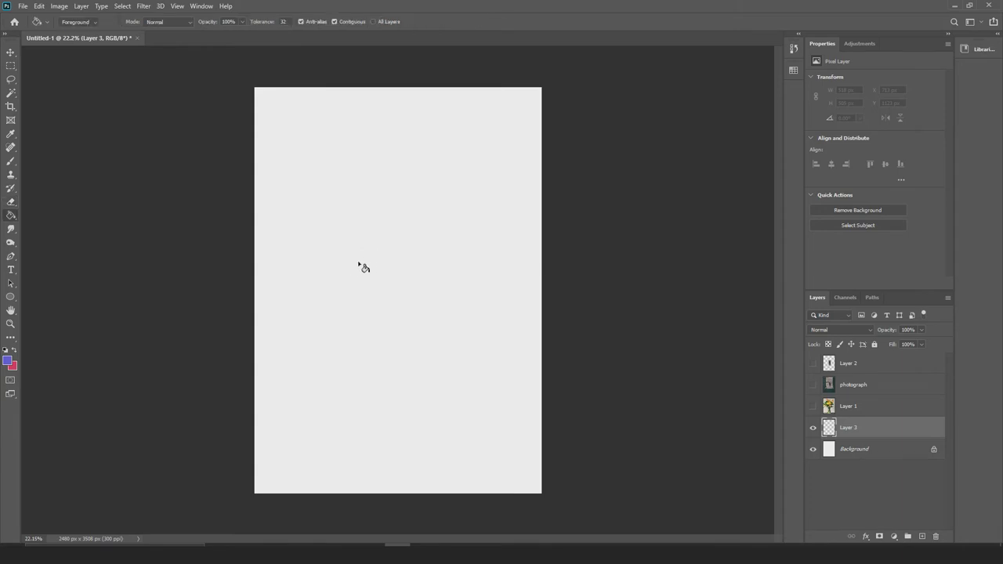
{"action": "left_click", "coordinate": [365, 258]}
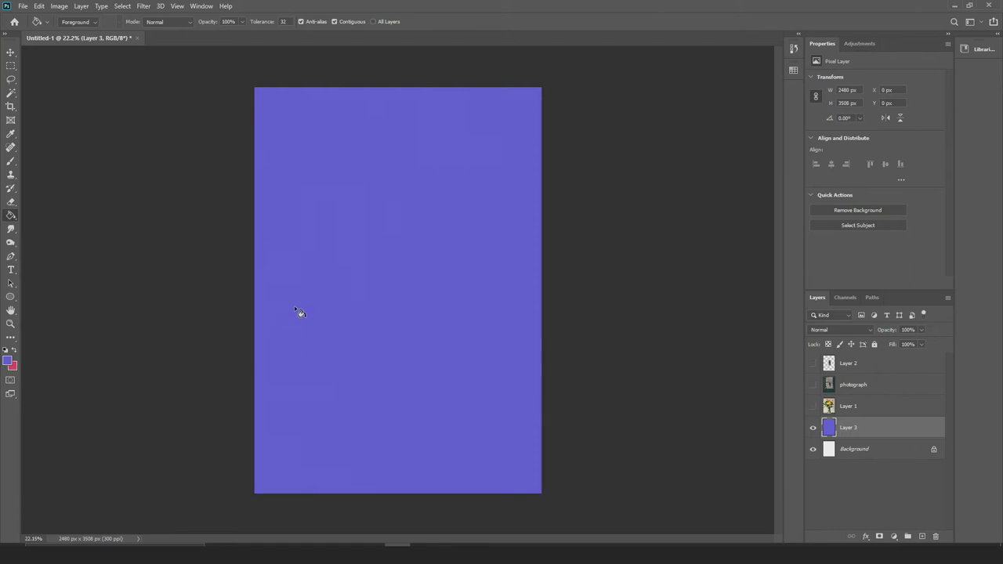
{"action": "key", "text": "x"}
Show and select the photograph layer, and set the Smudge tool to a round 174 px tip
{"action": "left_click", "coordinate": [813, 383]}
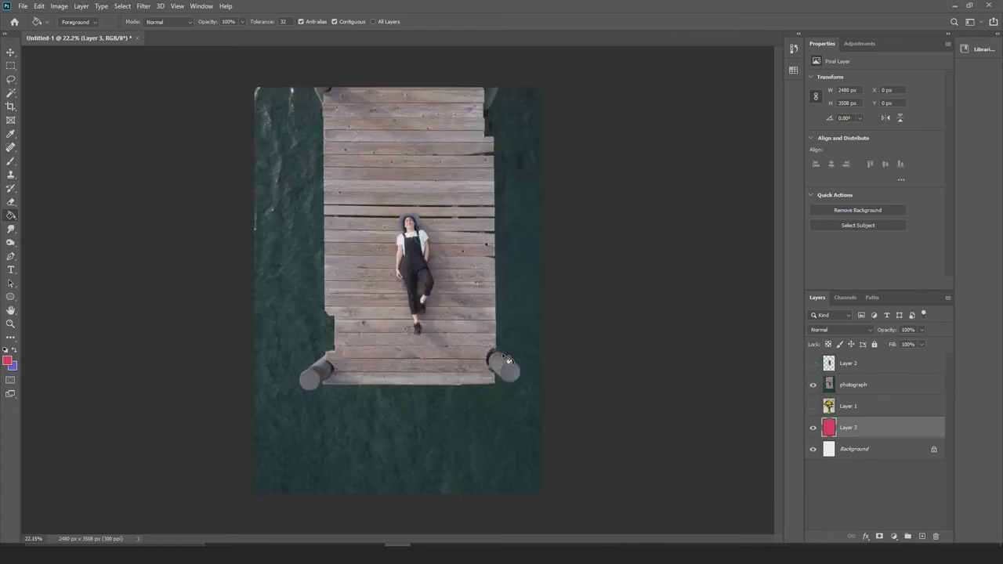
{"action": "scroll", "coordinate": [391, 267], "scroll_direction": "up", "scroll_amount": 5, "text": "alt"}
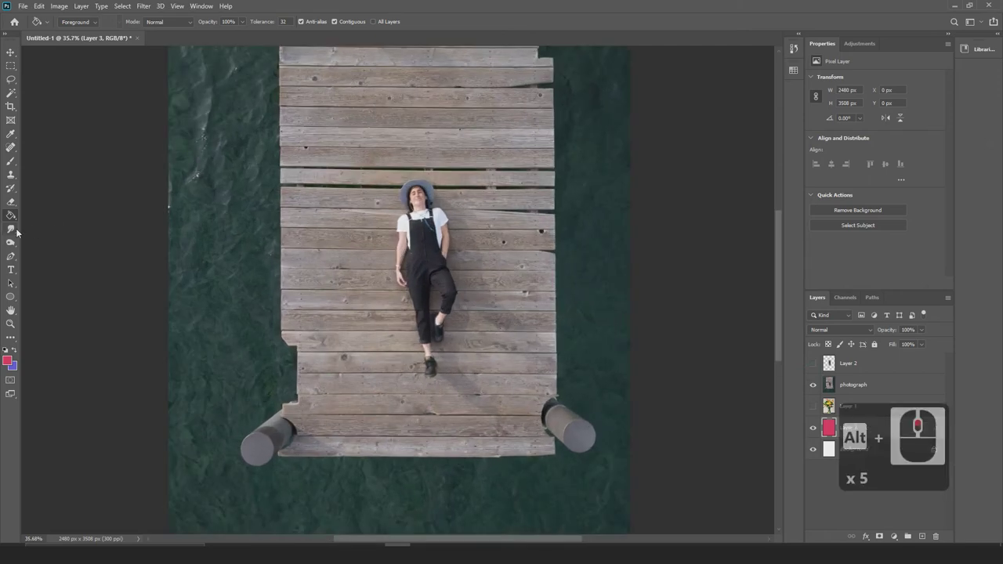
{"action": "left_click", "coordinate": [12, 230]}
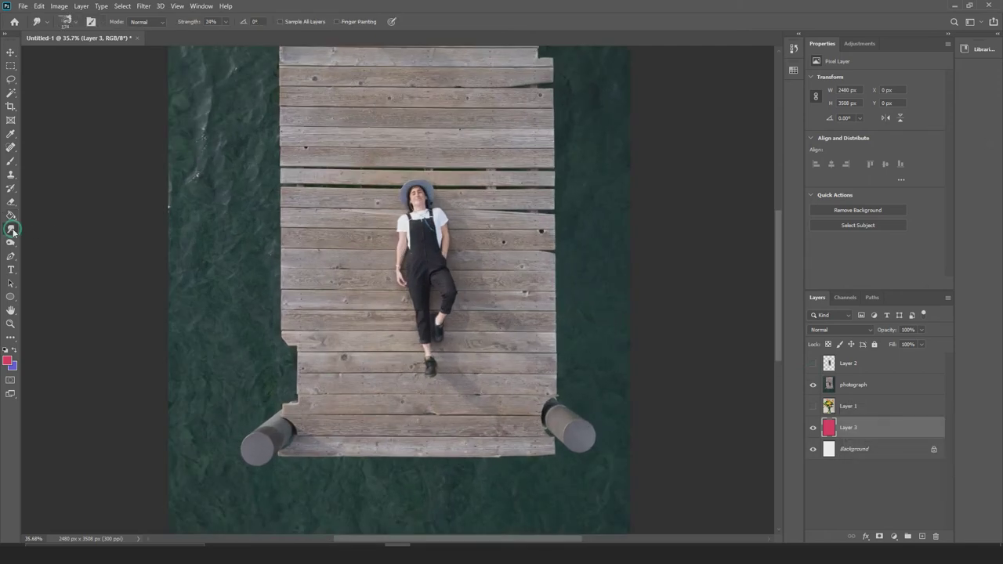
{"action": "right_click", "coordinate": [15, 233]}
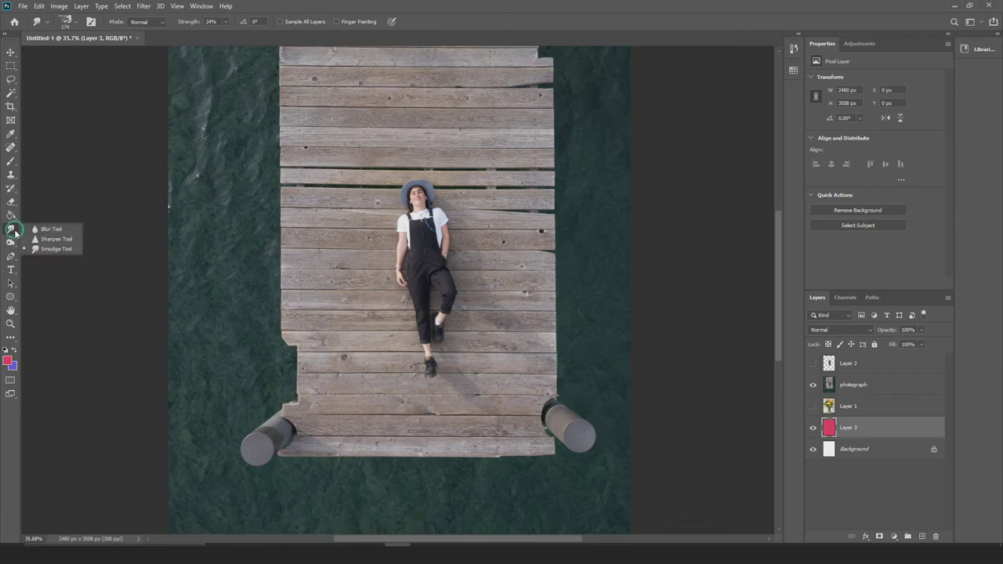
{"action": "left_click", "coordinate": [52, 249]}
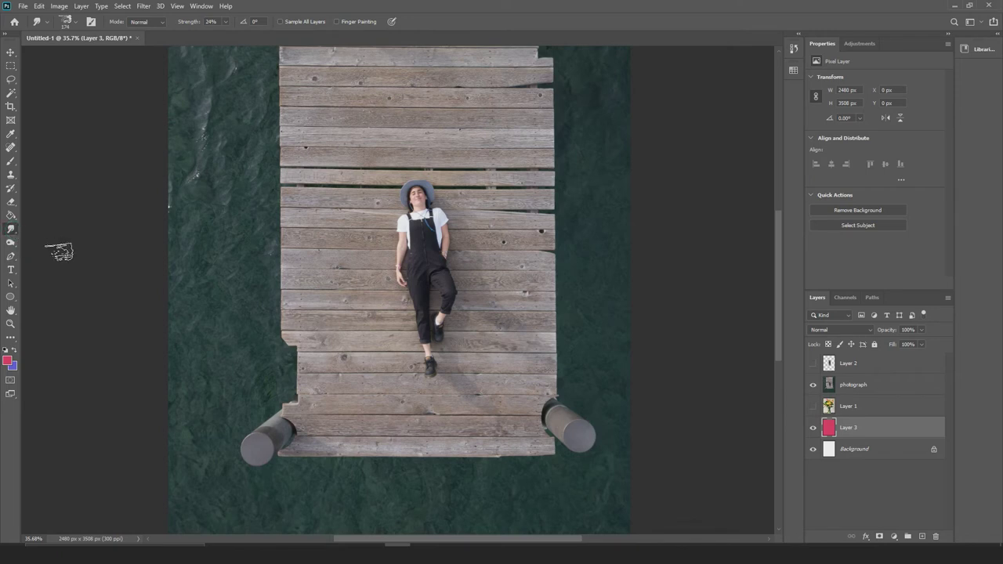
{"action": "left_click", "coordinate": [74, 25]}
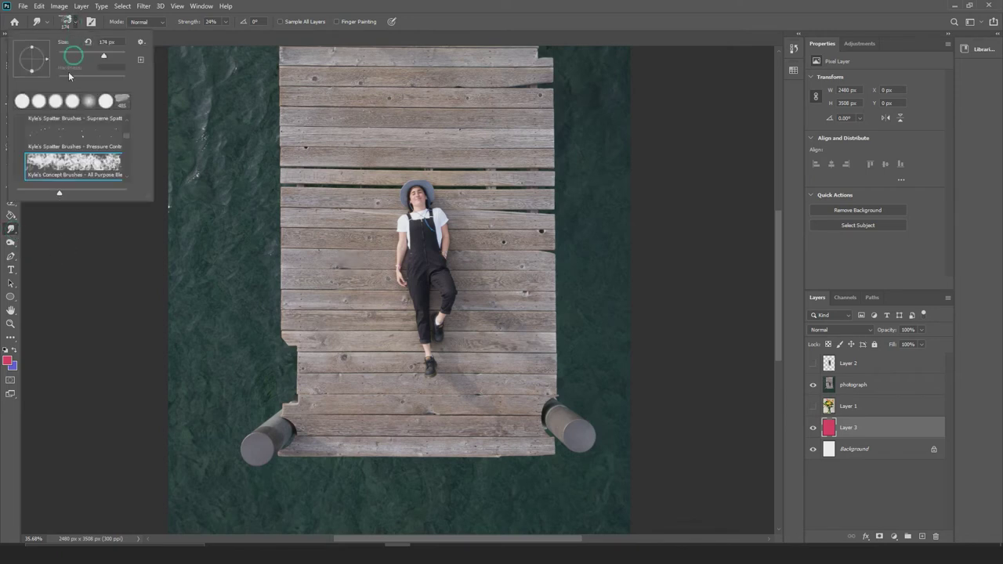
{"action": "left_click", "coordinate": [54, 105]}
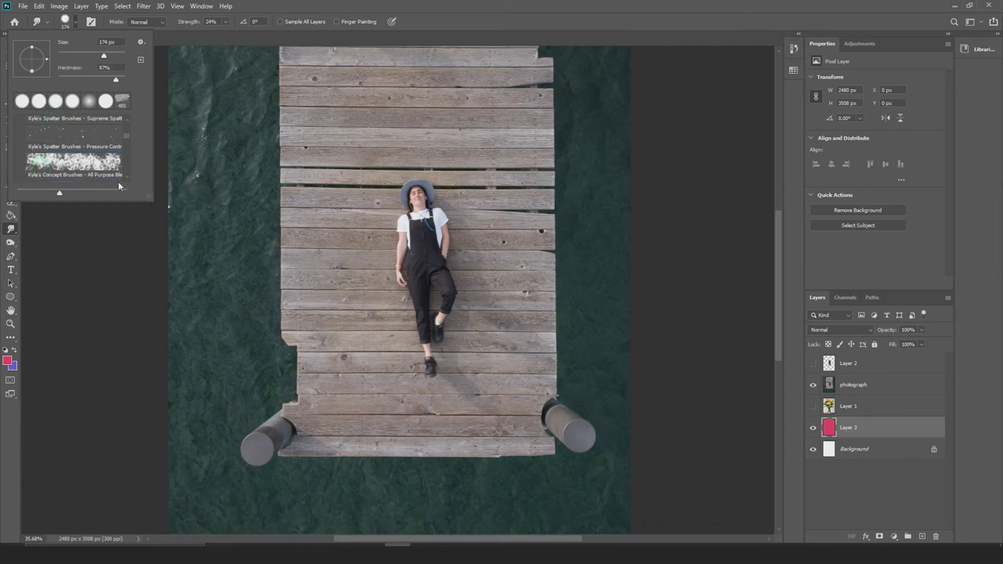
{"action": "left_click", "coordinate": [265, 210]}
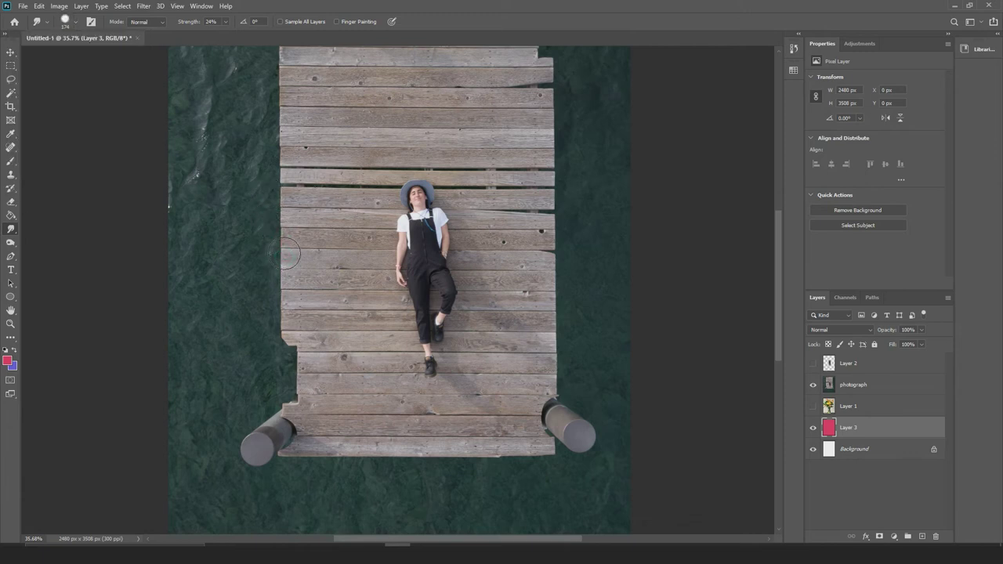
{"action": "left_click", "coordinate": [846, 385]}
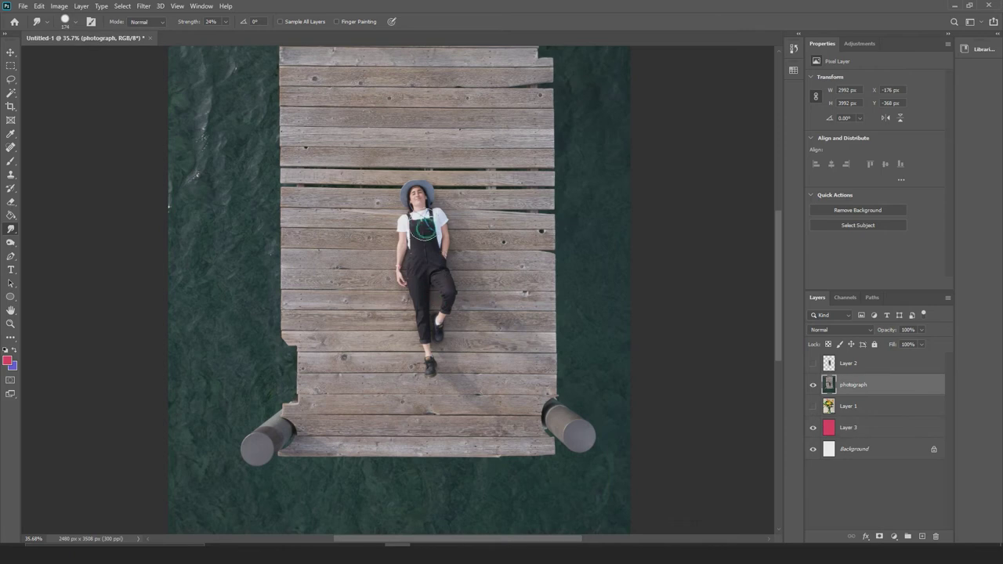
Try smudging the person on the pier from the hat down to the legs, and undo it
{"action": "scroll", "coordinate": [423, 269], "scroll_direction": "up", "scroll_amount": 4, "text": "alt"}
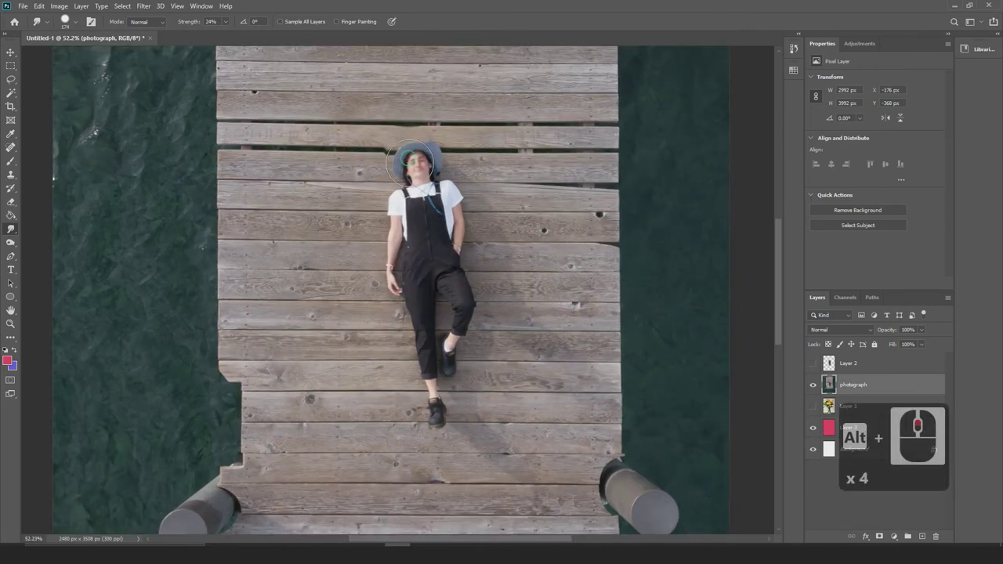
{"action": "mouse_move", "coordinate": [399, 187]}
{"action": "left_mouse_down"}
{"action": "mouse_move", "coordinate": [392, 225]}
{"action": "mouse_move", "coordinate": [459, 222]}
{"action": "mouse_move", "coordinate": [475, 235]}
{"action": "mouse_move", "coordinate": [459, 250]}
{"action": "mouse_move", "coordinate": [415, 246]}
{"action": "mouse_move", "coordinate": [394, 270]}
{"action": "mouse_move", "coordinate": [504, 276]}
{"action": "mouse_move", "coordinate": [477, 298]}
{"action": "mouse_move", "coordinate": [333, 323]}
{"action": "left_mouse_up"}
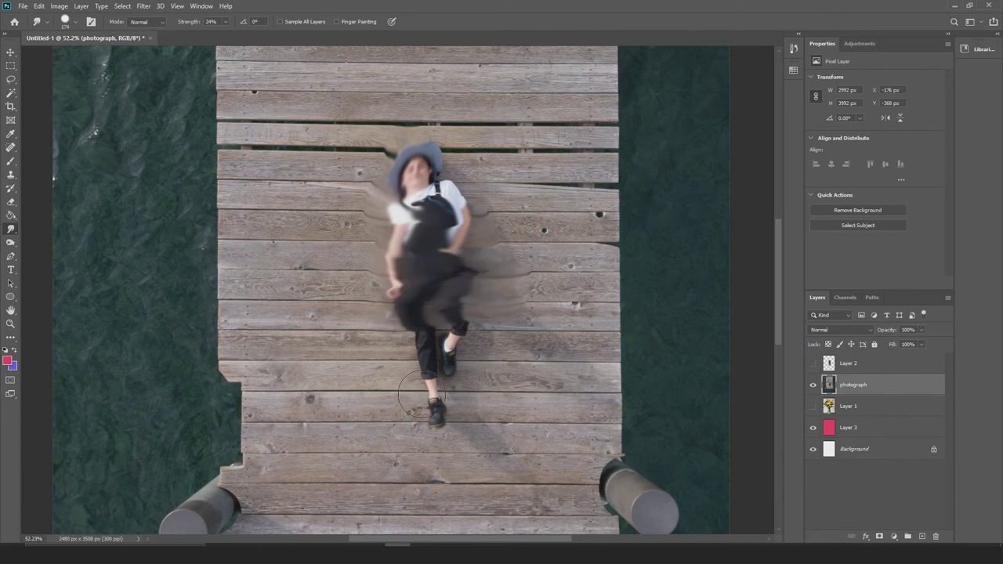
{"action": "key", "text": "ctrl+z"}
Smudge the person's head and upper body and the surrounding planks with long sweeping strokes from side to side
{"action": "left_click_drag", "start_coordinate": [416, 222], "coordinate": [409, 286]}
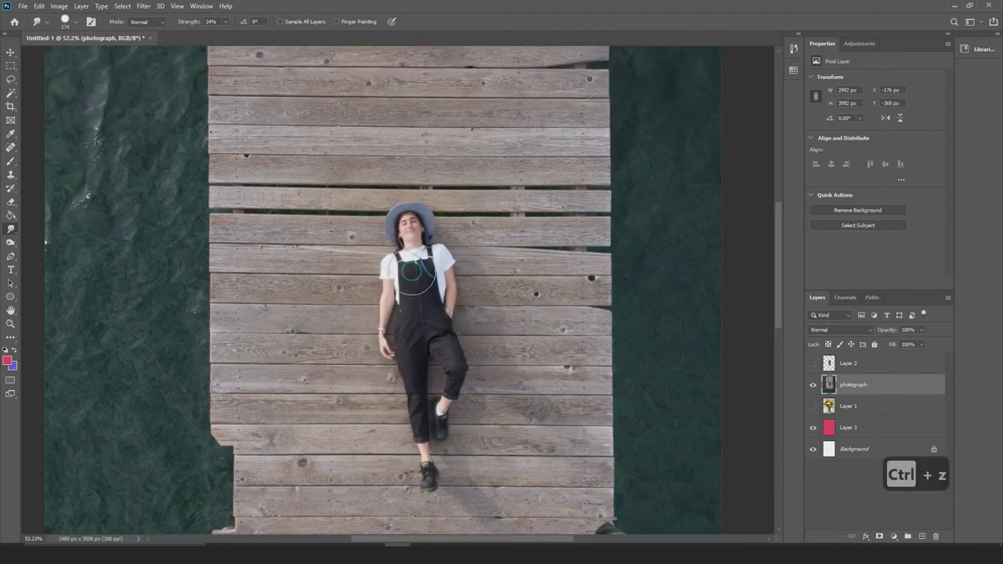
{"action": "scroll", "coordinate": [452, 251], "scroll_direction": "up", "scroll_amount": 4}
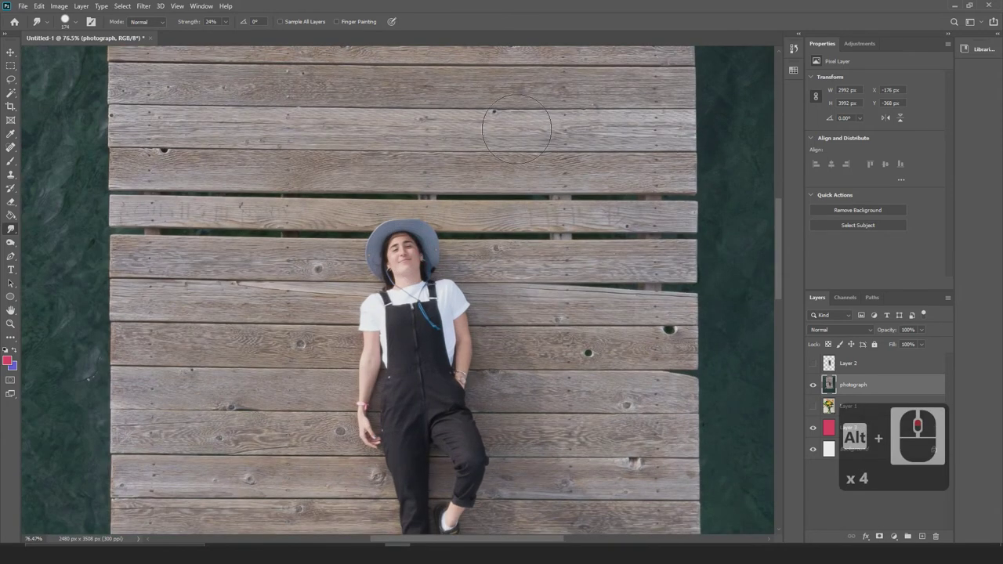
{"action": "mouse_move", "coordinate": [517, 129]}
{"action": "left_mouse_down"}
{"action": "mouse_move", "coordinate": [506, 125]}
{"action": "mouse_move", "coordinate": [466, 180]}
{"action": "mouse_move", "coordinate": [411, 216]}
{"action": "mouse_move", "coordinate": [306, 214]}
{"action": "mouse_move", "coordinate": [250, 233]}
{"action": "left_mouse_up"}
{"action": "mouse_move", "coordinate": [318, 327]}
{"action": "left_mouse_down"}
{"action": "mouse_move", "coordinate": [463, 313]}
{"action": "mouse_move", "coordinate": [584, 153]}
{"action": "left_mouse_up"}
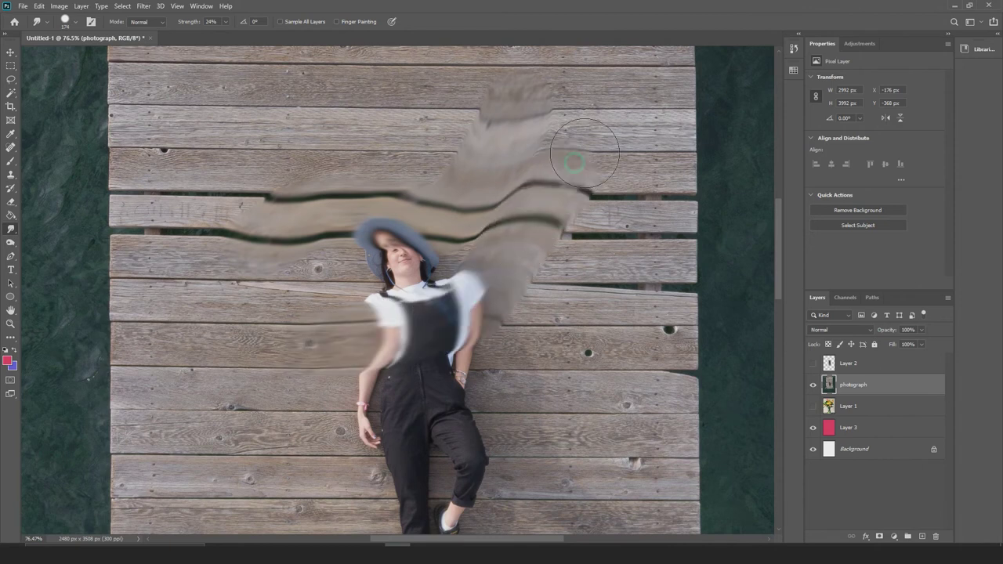
{"action": "mouse_move", "coordinate": [349, 343]}
{"action": "left_mouse_down"}
{"action": "mouse_move", "coordinate": [464, 317]}
{"action": "mouse_move", "coordinate": [484, 286]}
{"action": "mouse_move", "coordinate": [340, 342]}
{"action": "mouse_move", "coordinate": [528, 253]}
{"action": "mouse_move", "coordinate": [338, 343]}
{"action": "mouse_move", "coordinate": [309, 336]}
{"action": "mouse_move", "coordinate": [552, 244]}
{"action": "mouse_move", "coordinate": [332, 340]}
{"action": "mouse_move", "coordinate": [514, 275]}
{"action": "mouse_move", "coordinate": [584, 195]}
{"action": "left_mouse_up"}
{"action": "mouse_move", "coordinate": [450, 247]}
{"action": "left_mouse_down"}
{"action": "mouse_move", "coordinate": [372, 226]}
{"action": "mouse_move", "coordinate": [235, 233]}
{"action": "left_mouse_up"}
{"action": "left_click_drag", "start_coordinate": [454, 220], "coordinate": [204, 235]}
{"action": "left_click_drag", "start_coordinate": [417, 225], "coordinate": [227, 235]}
{"action": "left_click_drag", "start_coordinate": [489, 398], "coordinate": [455, 288]}
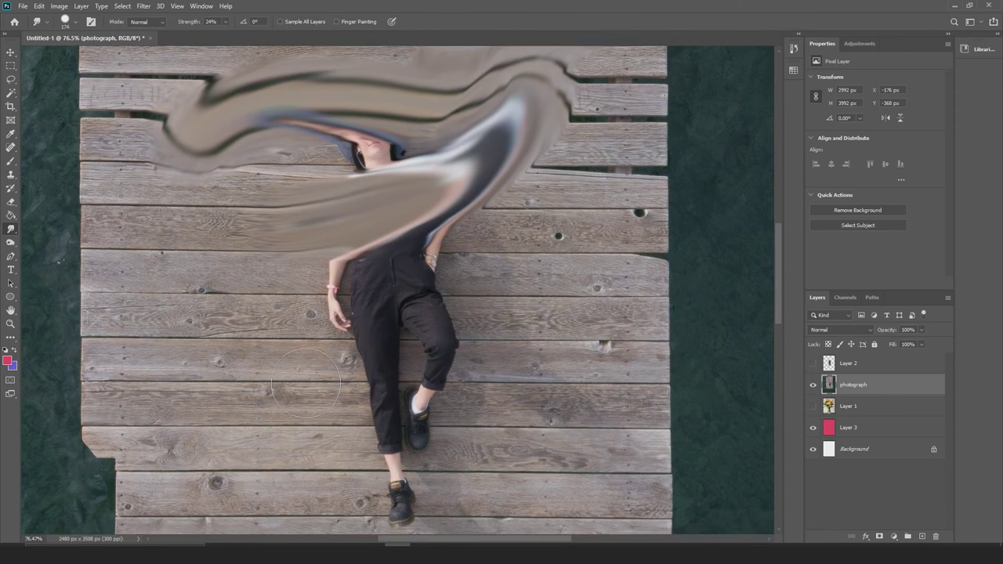
Smudge the person's legs and the lower planks sideways, and inspect the distorted photograph at different magnifications
{"action": "mouse_move", "coordinate": [262, 454]}
{"action": "left_mouse_down"}
{"action": "mouse_move", "coordinate": [488, 365]}
{"action": "mouse_move", "coordinate": [634, 329]}
{"action": "mouse_move", "coordinate": [117, 446]}
{"action": "left_mouse_up"}
{"action": "mouse_move", "coordinate": [437, 358]}
{"action": "left_mouse_down"}
{"action": "mouse_move", "coordinate": [190, 432]}
{"action": "mouse_move", "coordinate": [336, 470]}
{"action": "mouse_move", "coordinate": [544, 384]}
{"action": "mouse_move", "coordinate": [455, 363]}
{"action": "left_mouse_up"}
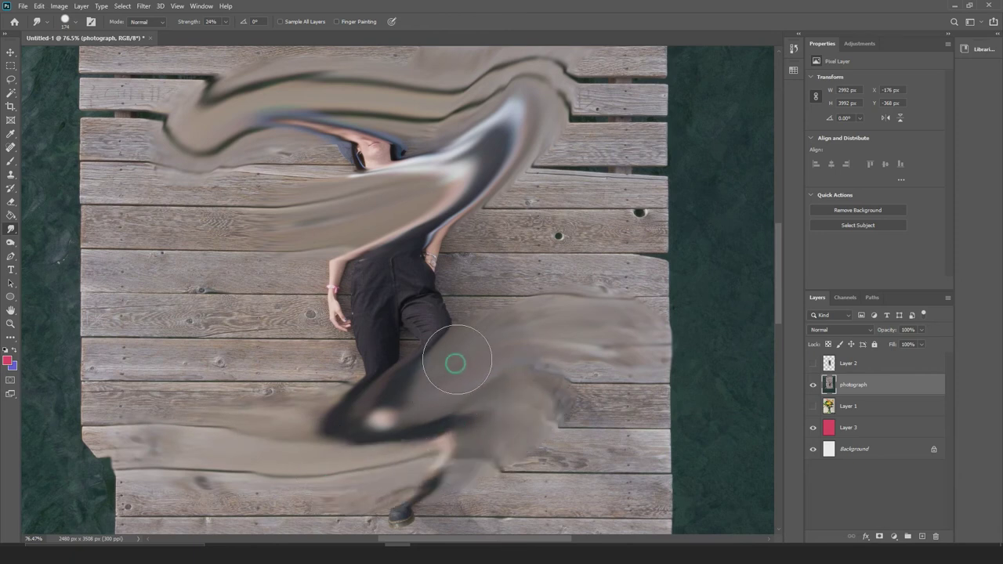
{"action": "scroll", "coordinate": [459, 302], "scroll_direction": "down", "scroll_amount": 8}
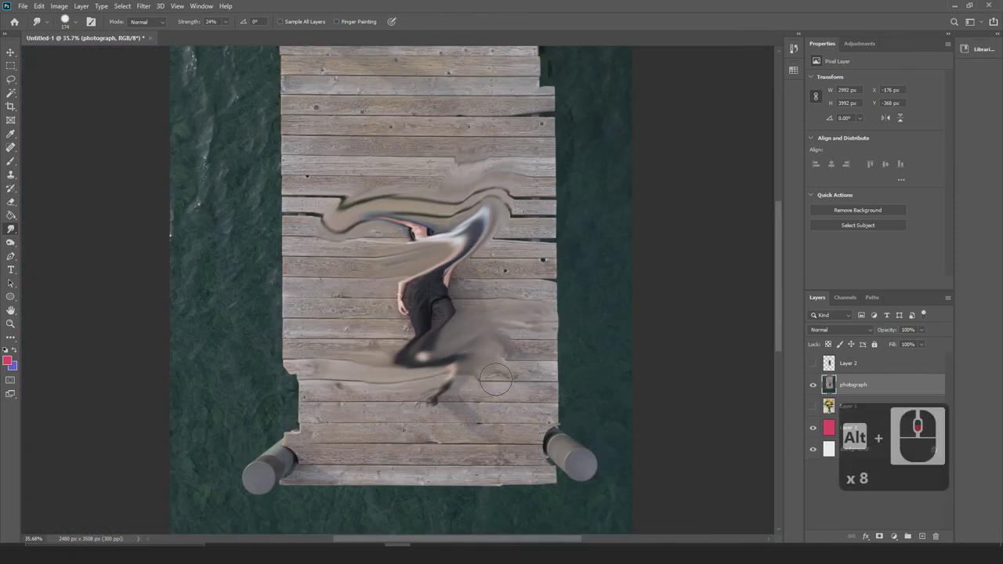
{"action": "scroll", "coordinate": [474, 361], "scroll_direction": "up", "scroll_amount": 2}
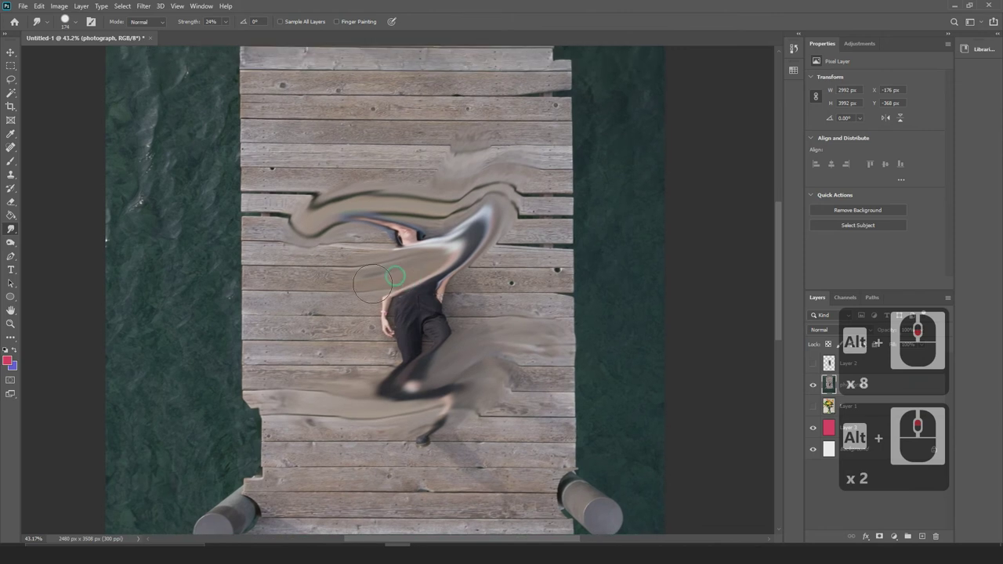
{"action": "scroll", "coordinate": [385, 272], "scroll_direction": "up", "scroll_amount": 1}
{"action": "scroll", "coordinate": [384, 272], "scroll_direction": "up", "scroll_amount": 1}
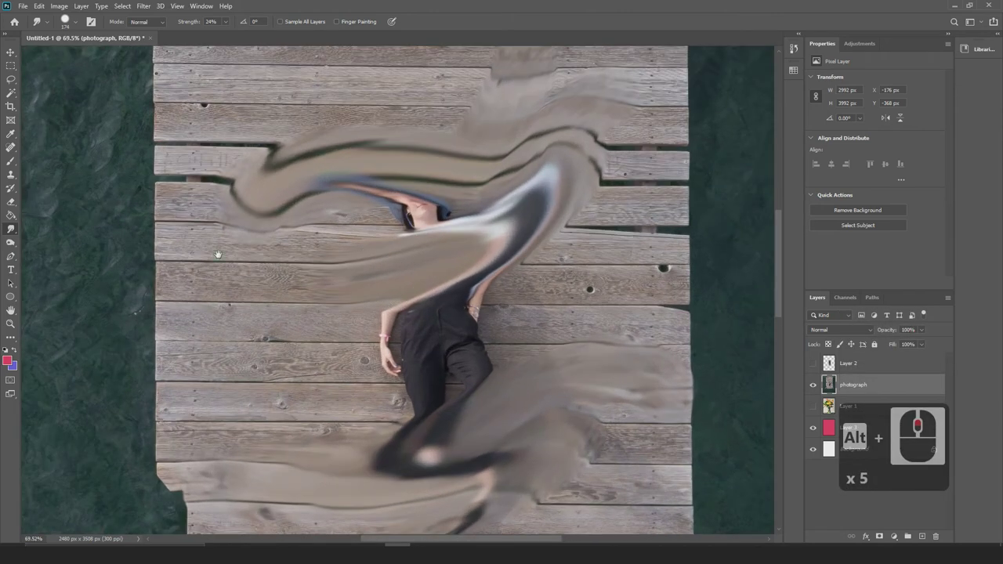
{"action": "scroll", "coordinate": [255, 283], "scroll_direction": "up", "scroll_amount": 1}
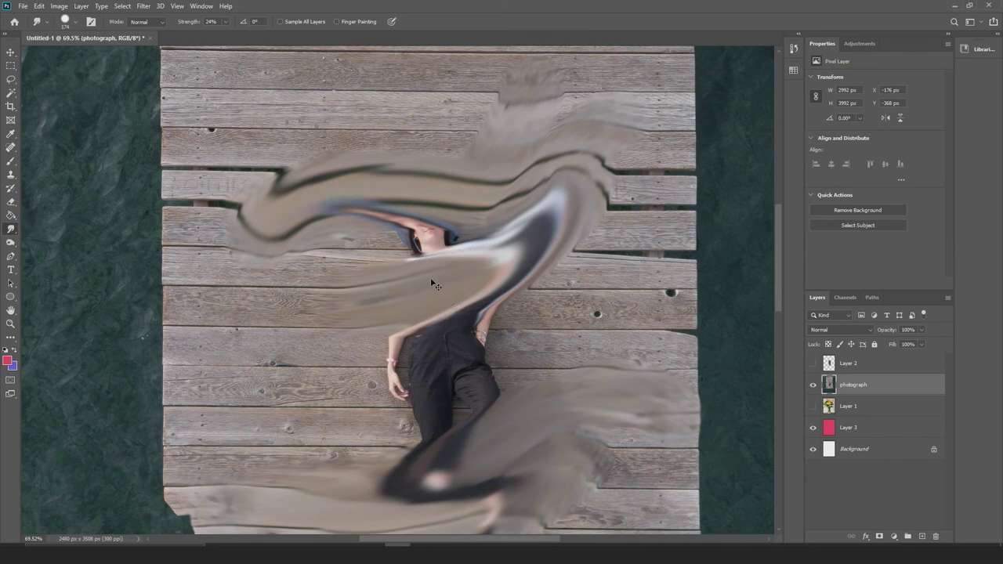
Undo all the smudge strokes on the photograph layer
{"action": "key", "text": "ctrl+z"}
{"action": "key", "text": "ctrl+z"}
{"action": "key", "text": "ctrl+z"}
{"action": "key", "text": "ctrl+z"}
{"action": "key", "text": "ctrl+z"}
{"action": "key", "text": "ctrl+z"}
{"action": "key", "text": "ctrl+z"}
{"action": "key", "text": "ctrl+z"}
{"action": "key", "text": "ctrl+z"}
{"action": "key", "text": "ctrl+z"}
{"action": "key", "text": "ctrl+z"}
{"action": "key", "text": "ctrl+z"}
{"action": "key", "text": "ctrl+z"}
{"action": "key", "text": "ctrl+z"}
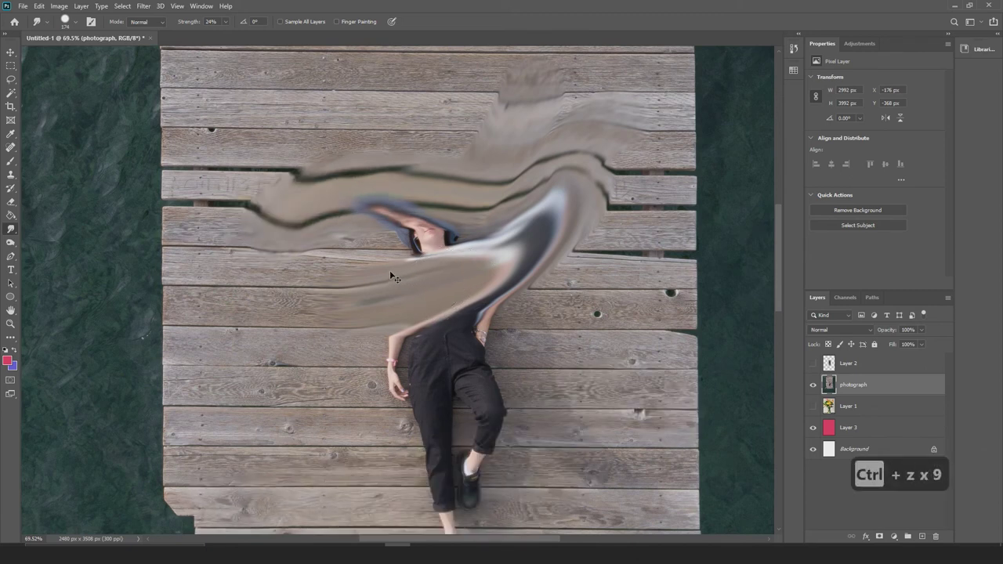
{"action": "key", "text": "ctrl+z"}
{"action": "key", "text": "ctrl+z"}
{"action": "key", "text": "ctrl+z"}
{"action": "key", "text": "ctrl+z"}
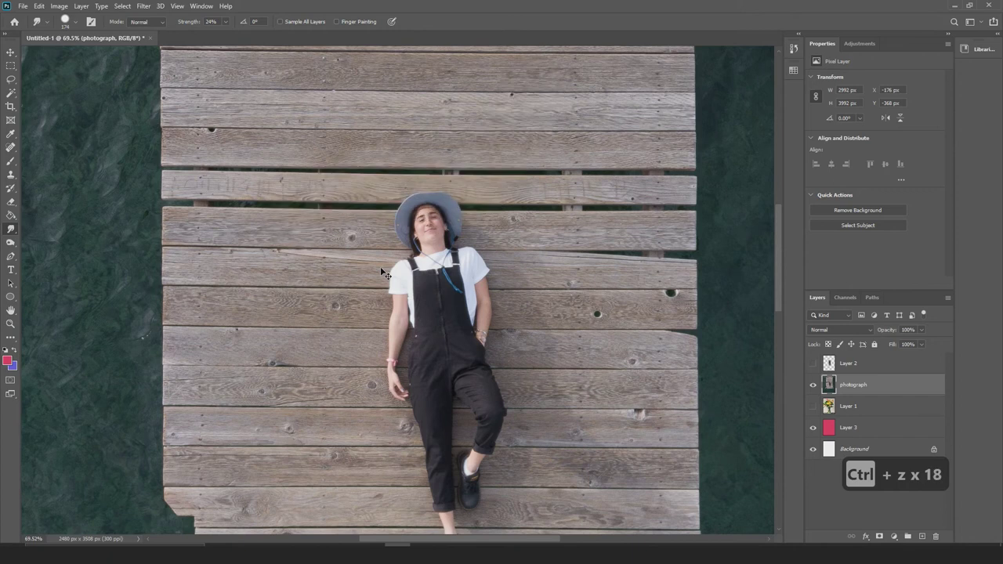
Try the Sharpen tool heavily over the person's face and hat in the photograph, and undo the strokes
{"action": "left_click", "coordinate": [10, 230]}
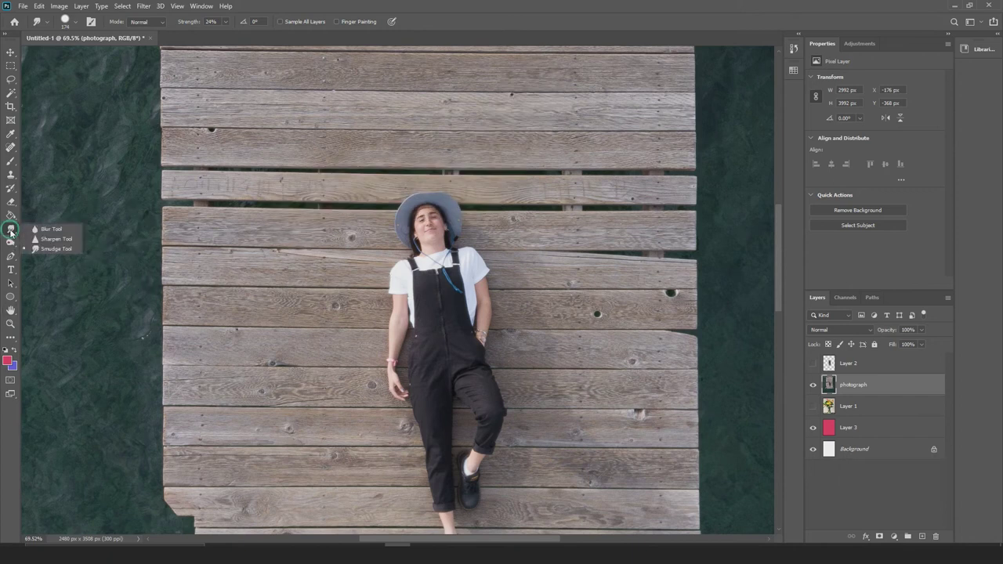
{"action": "left_click", "coordinate": [51, 238]}
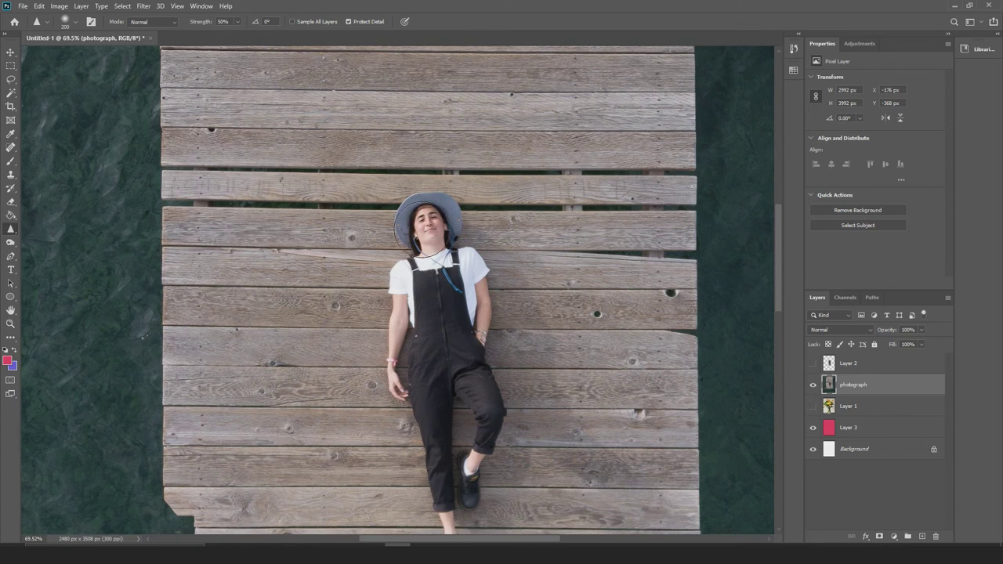
{"action": "scroll", "coordinate": [435, 223], "scroll_direction": "up", "scroll_amount": 4, "text": "alt"}
{"action": "scroll", "coordinate": [428, 225], "scroll_direction": "up", "scroll_amount": 8, "text": "alt"}
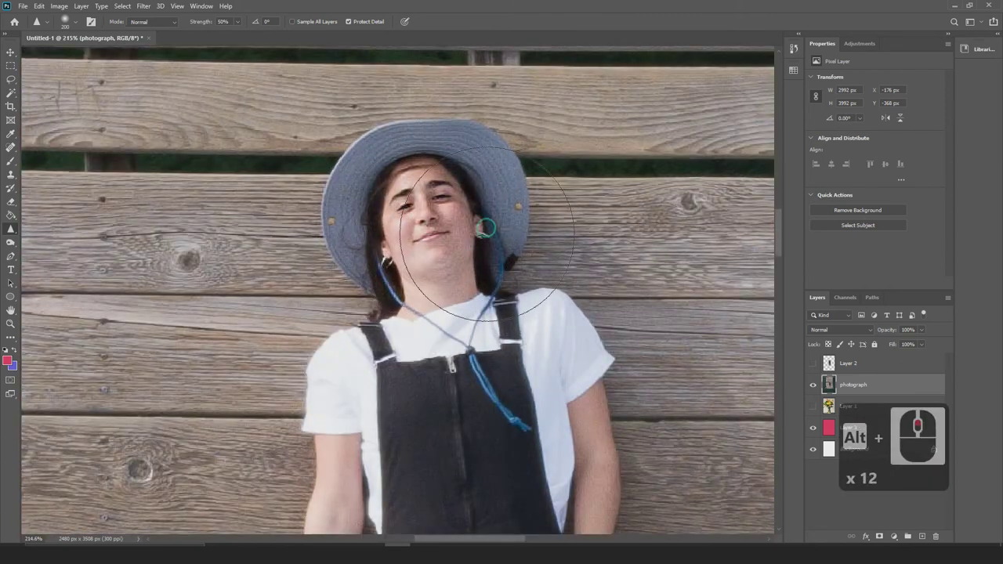
{"action": "mouse_move", "coordinate": [489, 178]}
{"action": "left_mouse_down"}
{"action": "mouse_move", "coordinate": [381, 268]}
{"action": "mouse_move", "coordinate": [482, 173]}
{"action": "mouse_move", "coordinate": [363, 223]}
{"action": "mouse_move", "coordinate": [387, 271]}
{"action": "mouse_move", "coordinate": [499, 230]}
{"action": "mouse_move", "coordinate": [367, 161]}
{"action": "mouse_move", "coordinate": [333, 253]}
{"action": "mouse_move", "coordinate": [455, 262]}
{"action": "mouse_move", "coordinate": [458, 195]}
{"action": "mouse_move", "coordinate": [358, 162]}
{"action": "mouse_move", "coordinate": [368, 157]}
{"action": "mouse_move", "coordinate": [345, 231]}
{"action": "mouse_move", "coordinate": [437, 151]}
{"action": "mouse_move", "coordinate": [401, 114]}
{"action": "mouse_move", "coordinate": [324, 181]}
{"action": "mouse_move", "coordinate": [416, 251]}
{"action": "mouse_move", "coordinate": [468, 196]}
{"action": "mouse_move", "coordinate": [372, 176]}
{"action": "mouse_move", "coordinate": [361, 247]}
{"action": "mouse_move", "coordinate": [488, 243]}
{"action": "mouse_move", "coordinate": [431, 151]}
{"action": "mouse_move", "coordinate": [337, 172]}
{"action": "mouse_move", "coordinate": [458, 227]}
{"action": "left_mouse_up"}
{"action": "scroll", "coordinate": [458, 227], "scroll_direction": "down", "scroll_amount": 14, "text": "alt"}
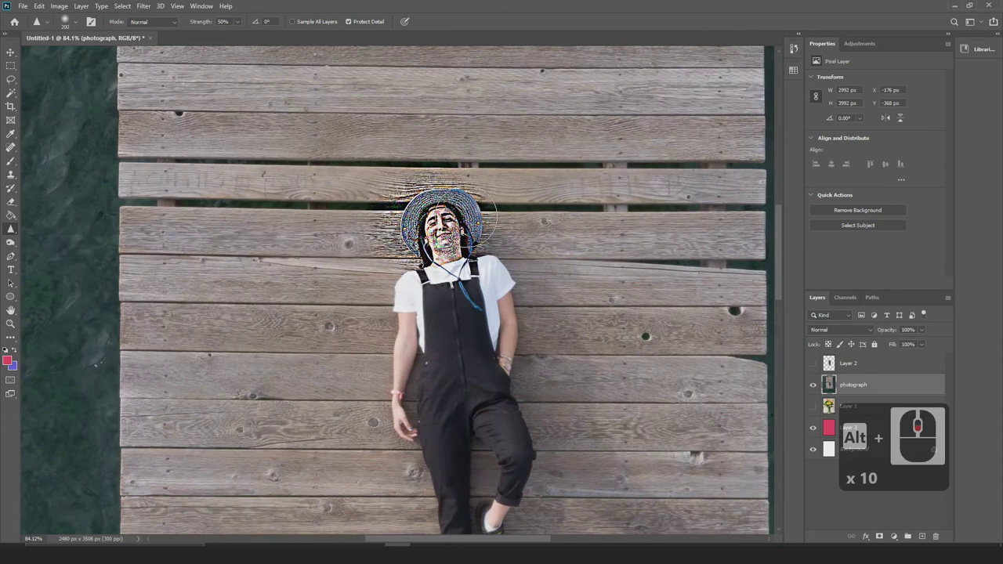
{"action": "key", "text": "ctrl+z"}
{"action": "key", "text": "ctrl+z"}
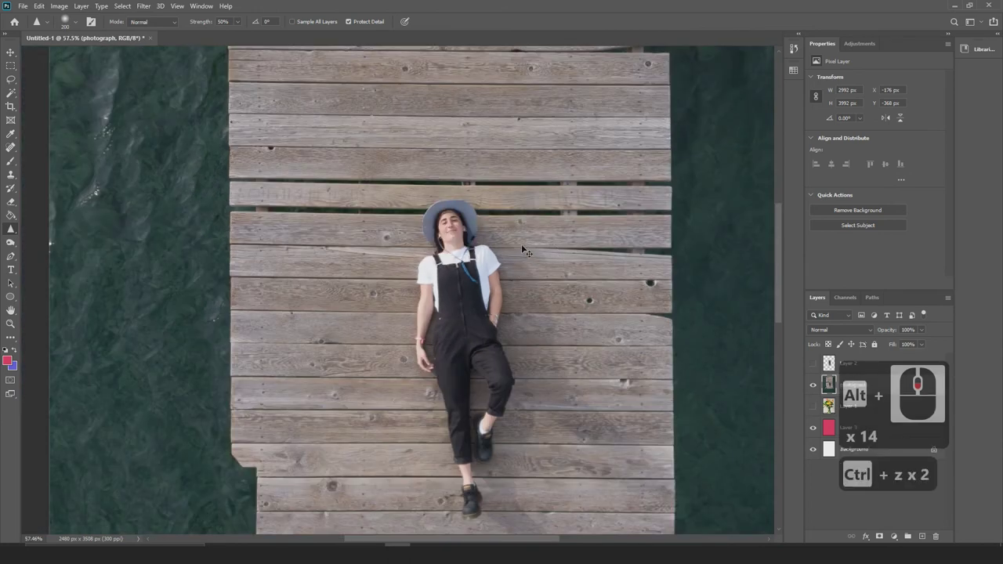
Try a lighter Sharpen pass over the person's face, and undo it
{"action": "scroll", "coordinate": [483, 259], "scroll_direction": "up", "scroll_amount": 13}
{"action": "left_click_drag", "start_coordinate": [409, 228], "coordinate": [434, 288]}
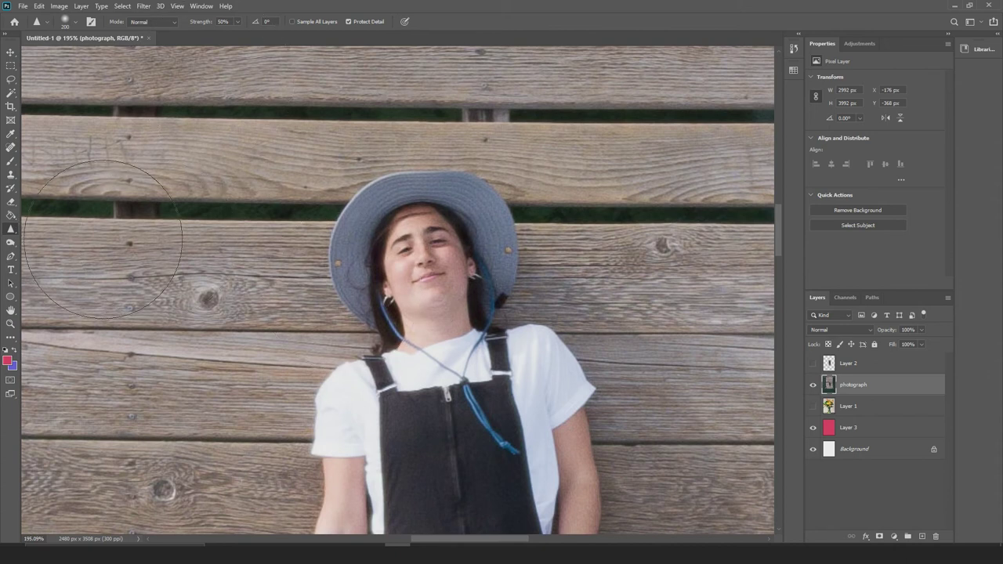
{"action": "key", "text": "ctrl+z"}
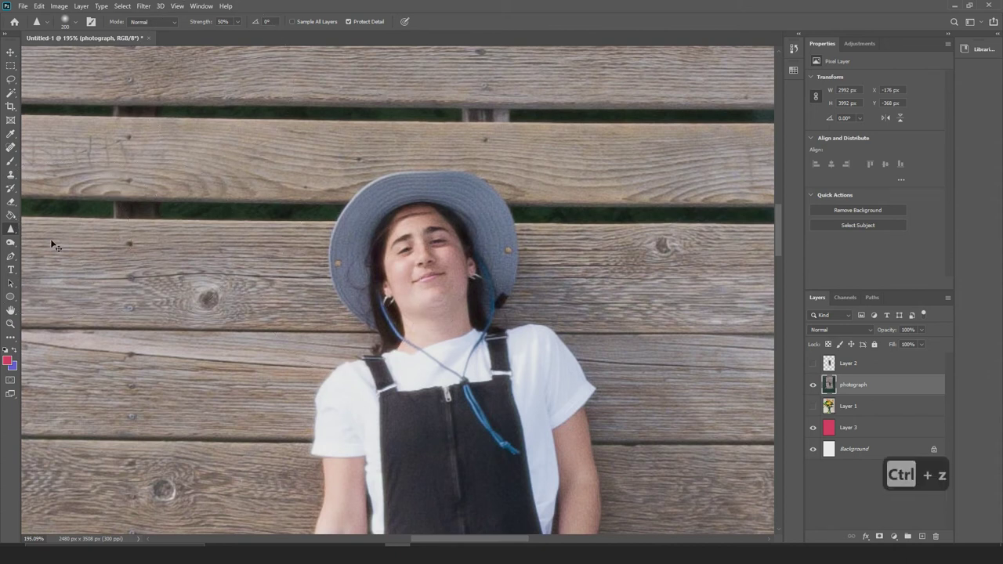
Switch to the Dodge/Burn tool group for retouching the person's face in the photograph
{"action": "left_click", "coordinate": [11, 244]}
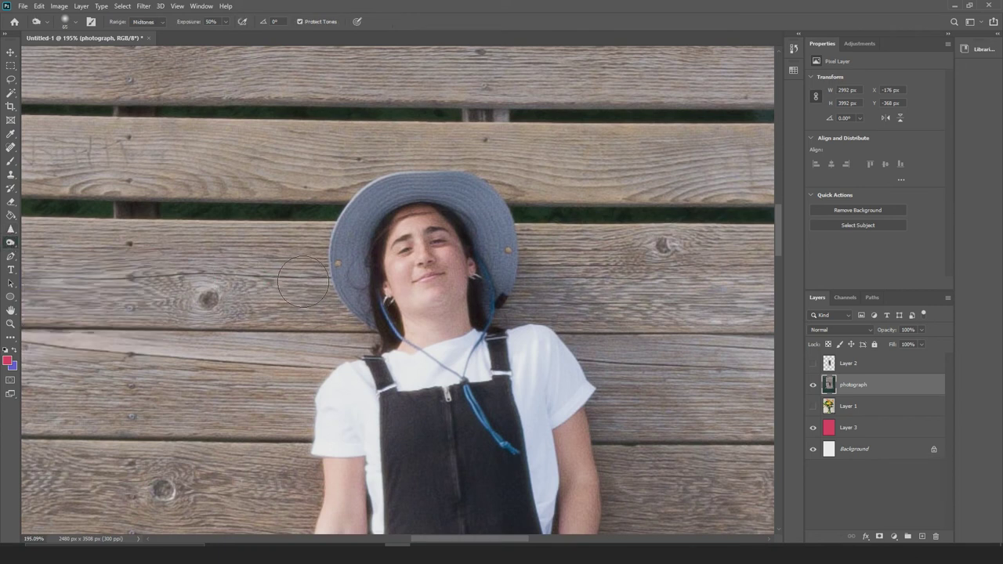
{"action": "scroll", "coordinate": [448, 305], "scroll_direction": "up", "scroll_amount": 4, "text": "alt"}
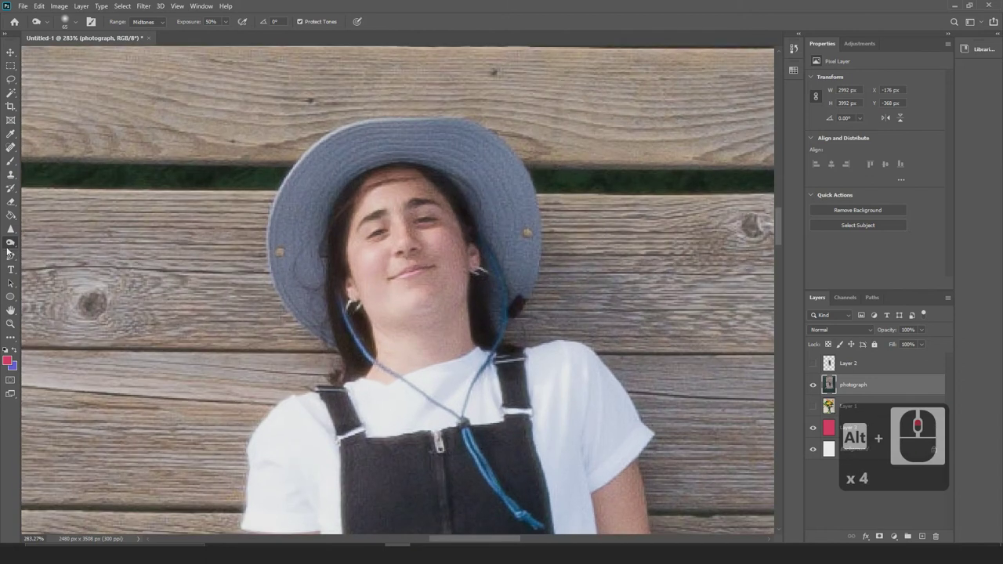
Darken the edge of the face, the neck and the forehead with the Burn tool, using a 20 px brush
{"action": "right_click", "coordinate": [11, 244]}
{"action": "left_click", "coordinate": [47, 249]}
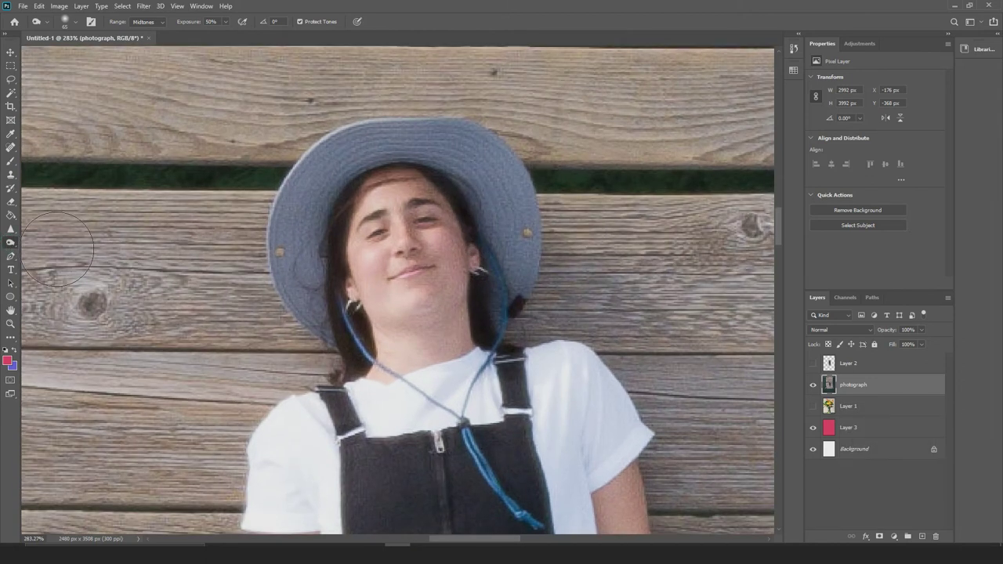
{"action": "scroll", "coordinate": [268, 258], "scroll_direction": "down", "scroll_amount": 2, "text": "alt"}
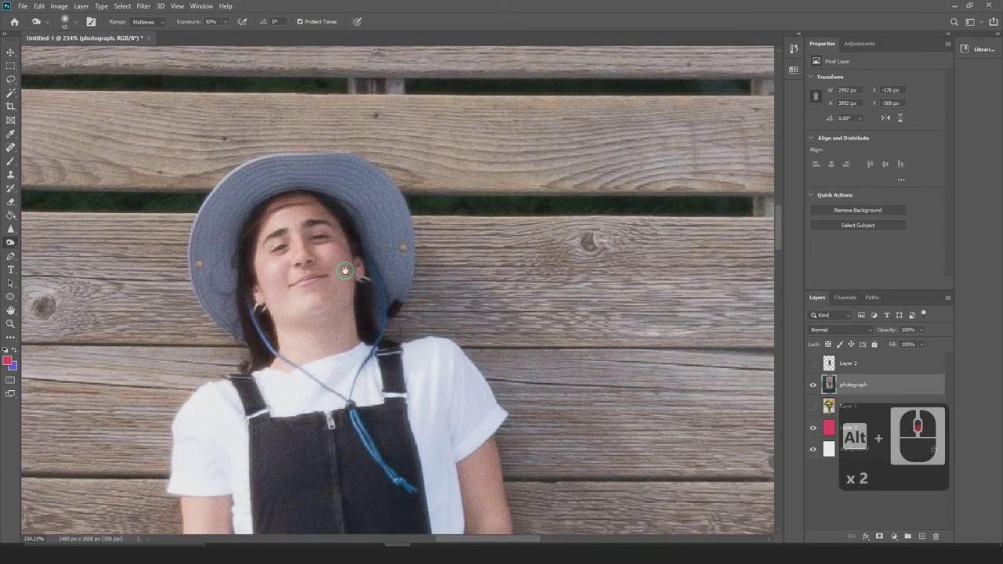
{"action": "scroll", "coordinate": [355, 274], "scroll_direction": "up", "scroll_amount": 4, "text": "alt"}
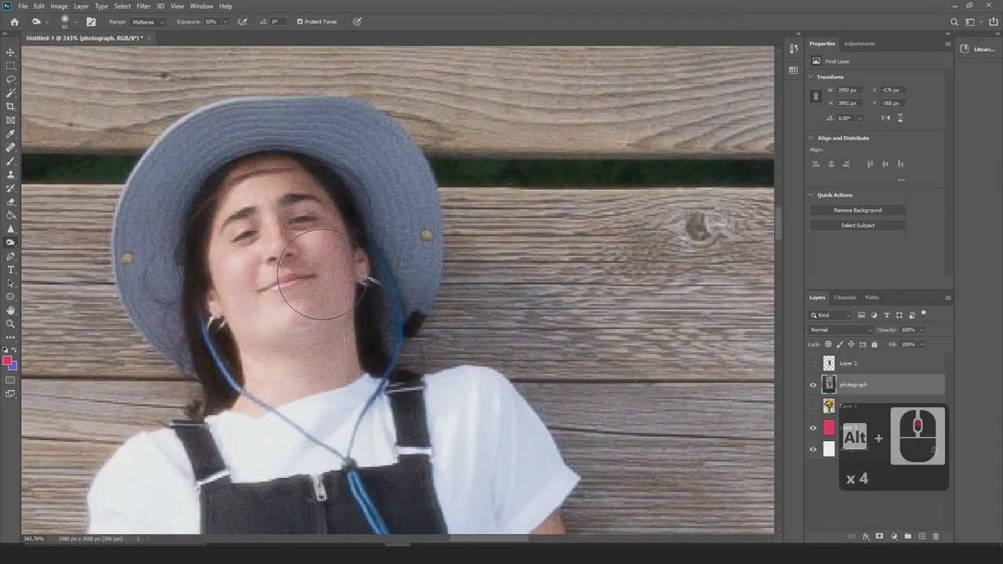
{"action": "key", "text": "bracketleft"}
{"action": "key", "text": "bracketleft"}
{"action": "key", "text": "bracketleft"}
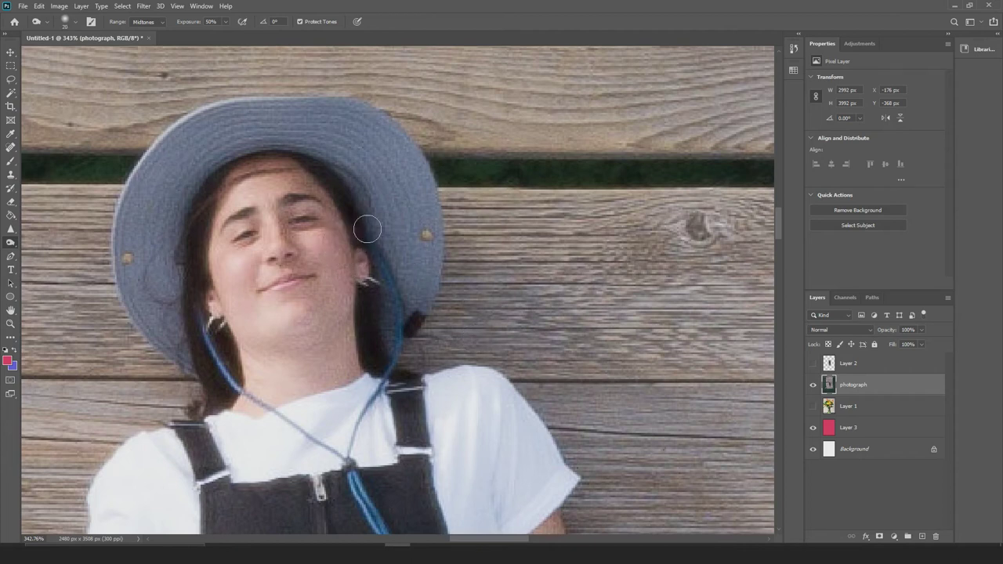
{"action": "mouse_move", "coordinate": [315, 188]}
{"action": "left_mouse_down"}
{"action": "mouse_move", "coordinate": [352, 307]}
{"action": "mouse_move", "coordinate": [346, 232]}
{"action": "left_mouse_up"}
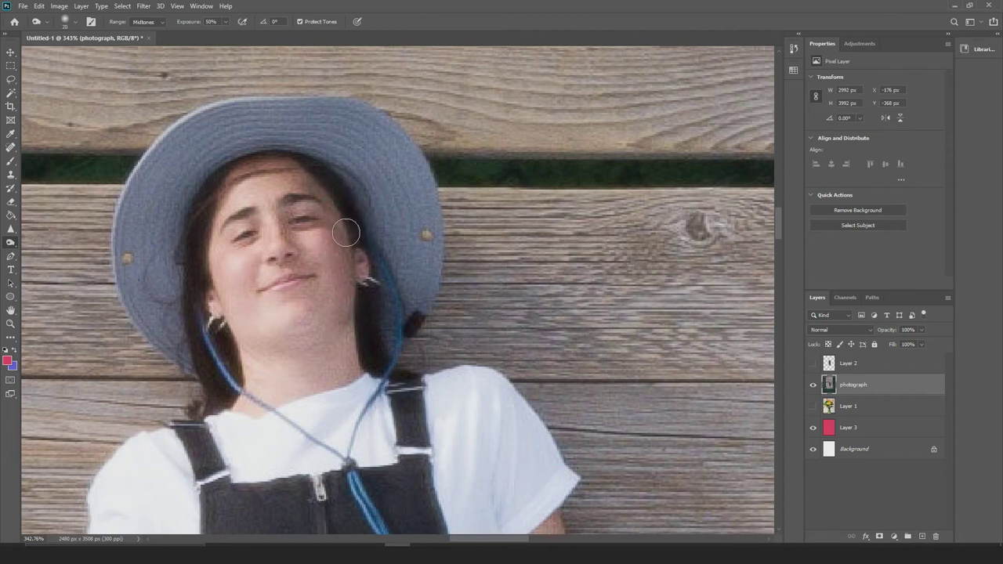
{"action": "mouse_move", "coordinate": [333, 335]}
{"action": "left_mouse_down"}
{"action": "mouse_move", "coordinate": [345, 345]}
{"action": "mouse_move", "coordinate": [345, 374]}
{"action": "left_mouse_up"}
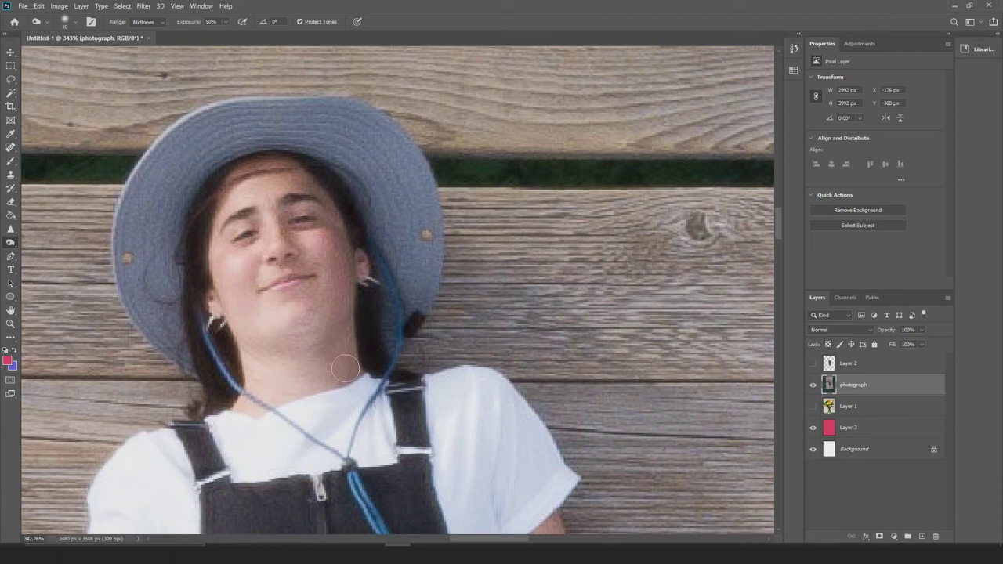
{"action": "mouse_move", "coordinate": [333, 333]}
{"action": "left_mouse_down"}
{"action": "mouse_move", "coordinate": [300, 324]}
{"action": "mouse_move", "coordinate": [342, 263]}
{"action": "left_mouse_up"}
{"action": "mouse_move", "coordinate": [327, 193]}
{"action": "left_mouse_down"}
{"action": "mouse_move", "coordinate": [302, 167]}
{"action": "mouse_move", "coordinate": [238, 170]}
{"action": "mouse_move", "coordinate": [201, 217]}
{"action": "mouse_move", "coordinate": [187, 270]}
{"action": "left_mouse_up"}
Burn the overall strap and darken areas of the overalls and the white T-shirt
{"action": "left_click_drag", "start_coordinate": [326, 412], "coordinate": [372, 302]}
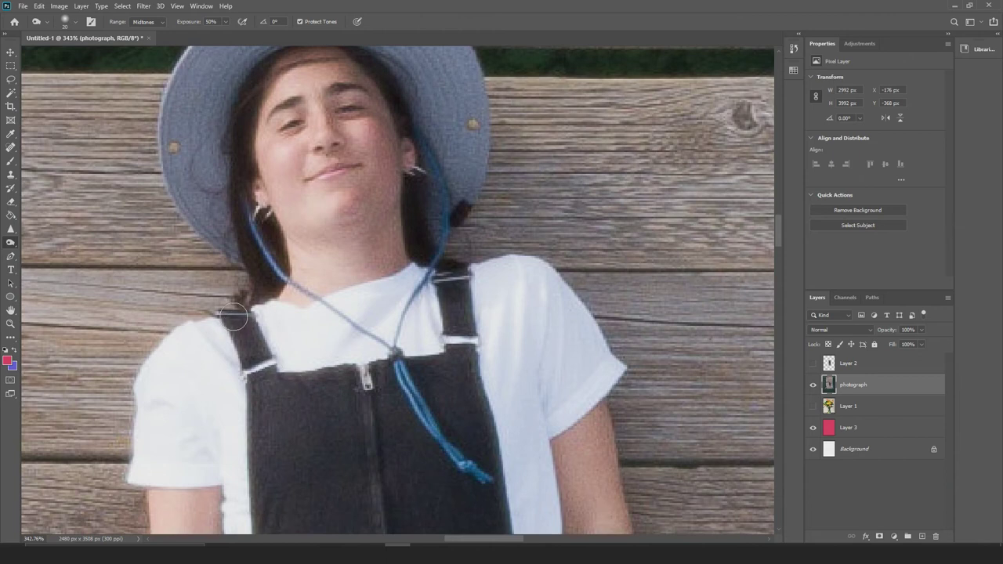
{"action": "mouse_move", "coordinate": [235, 317]}
{"action": "left_mouse_down"}
{"action": "mouse_move", "coordinate": [251, 369]}
{"action": "mouse_move", "coordinate": [249, 320]}
{"action": "left_mouse_up"}
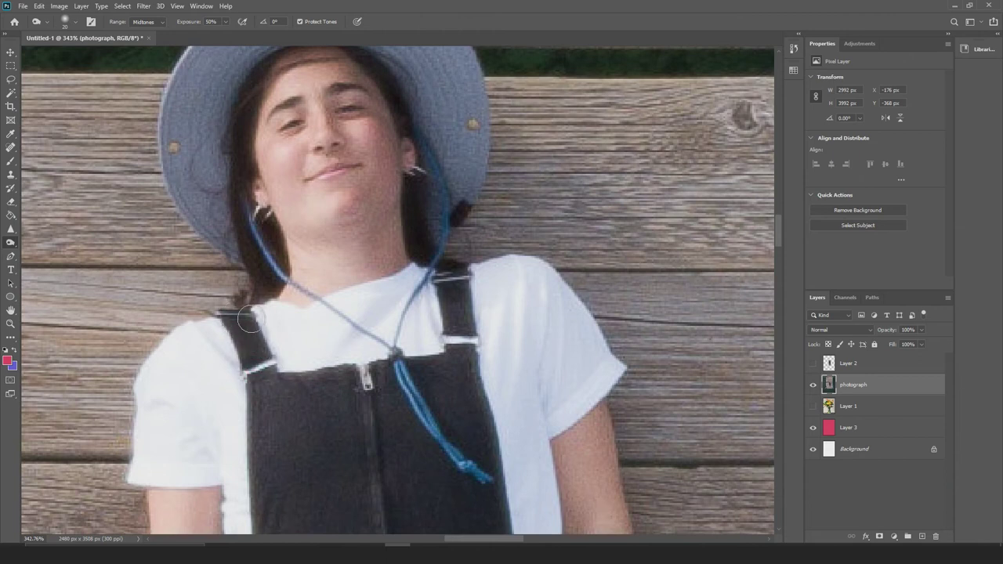
{"action": "mouse_move", "coordinate": [342, 413]}
{"action": "left_mouse_down"}
{"action": "mouse_move", "coordinate": [381, 407]}
{"action": "mouse_move", "coordinate": [423, 378]}
{"action": "mouse_move", "coordinate": [459, 278]}
{"action": "left_mouse_up"}
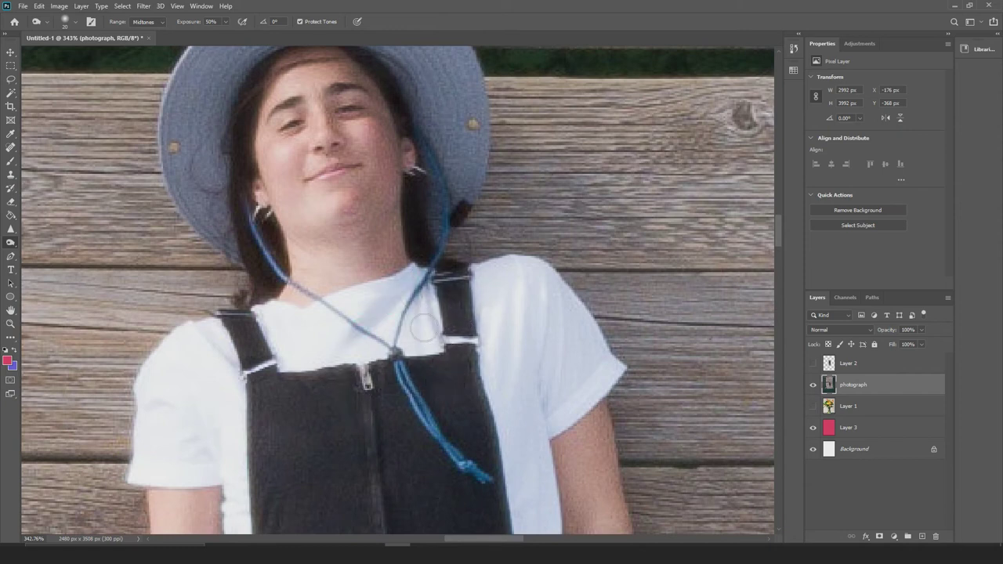
{"action": "mouse_move", "coordinate": [438, 293]}
{"action": "left_mouse_down"}
{"action": "mouse_move", "coordinate": [525, 295]}
{"action": "mouse_move", "coordinate": [553, 314]}
{"action": "mouse_move", "coordinate": [563, 337]}
{"action": "mouse_move", "coordinate": [594, 345]}
{"action": "left_mouse_up"}
Undo the last burn strokes on the clothing
{"action": "scroll", "coordinate": [454, 368], "scroll_direction": "down", "scroll_amount": 10, "text": "alt"}
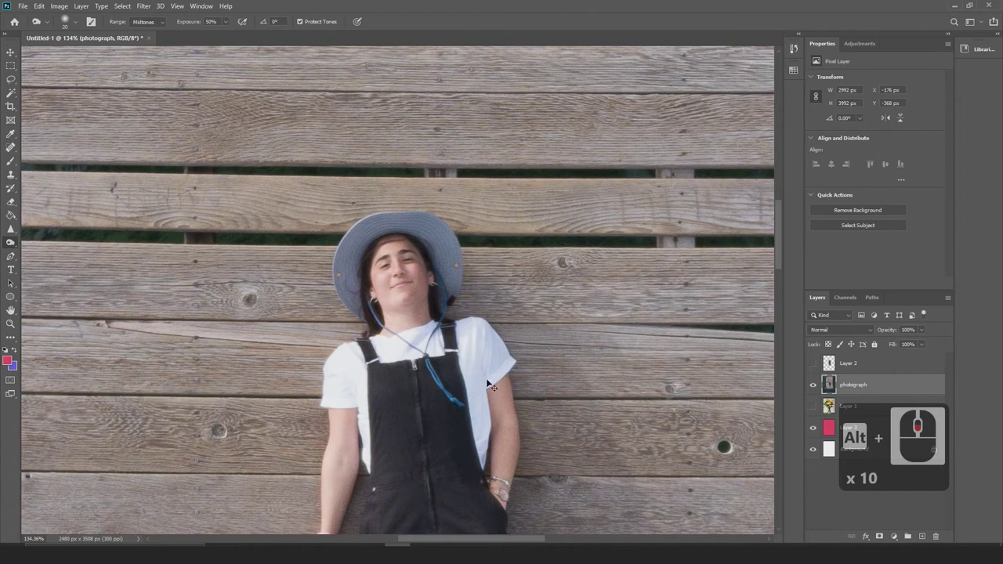
{"action": "scroll", "coordinate": [447, 341], "scroll_direction": "up", "scroll_amount": 4, "text": "alt"}
{"action": "left_click_drag", "start_coordinate": [449, 380], "coordinate": [425, 353]}
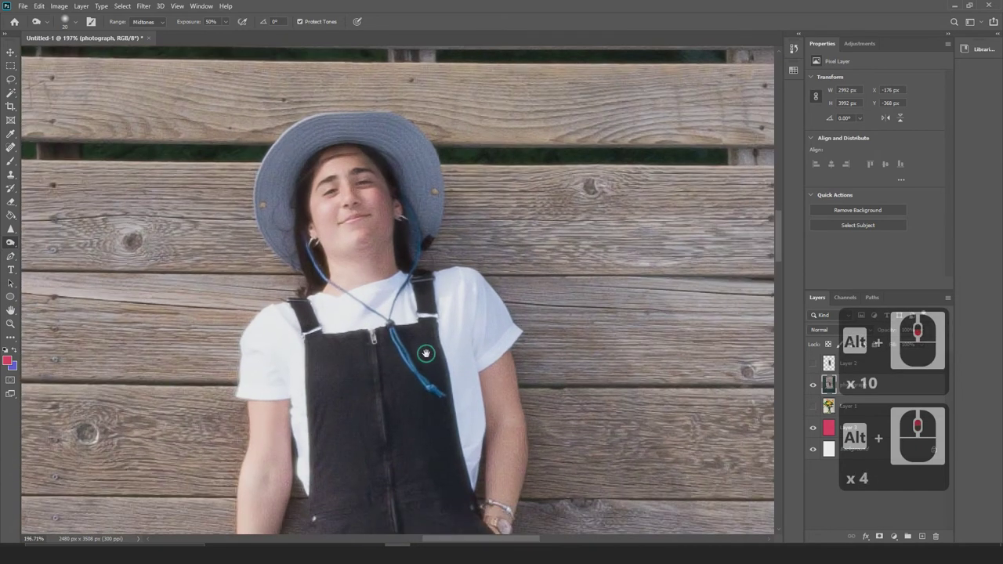
{"action": "key", "text": "ctrl+z"}
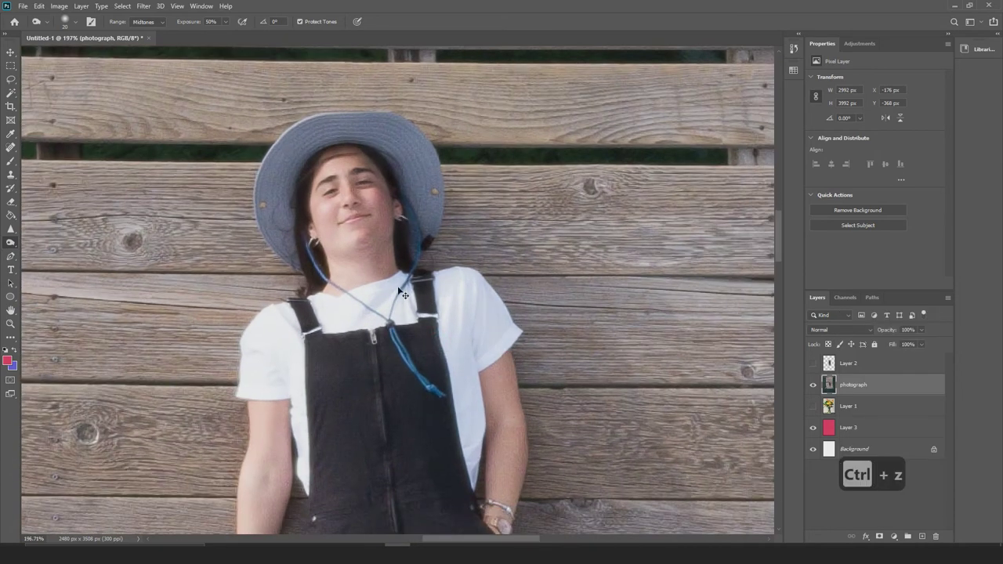
{"action": "key", "text": "ctrl+z"}
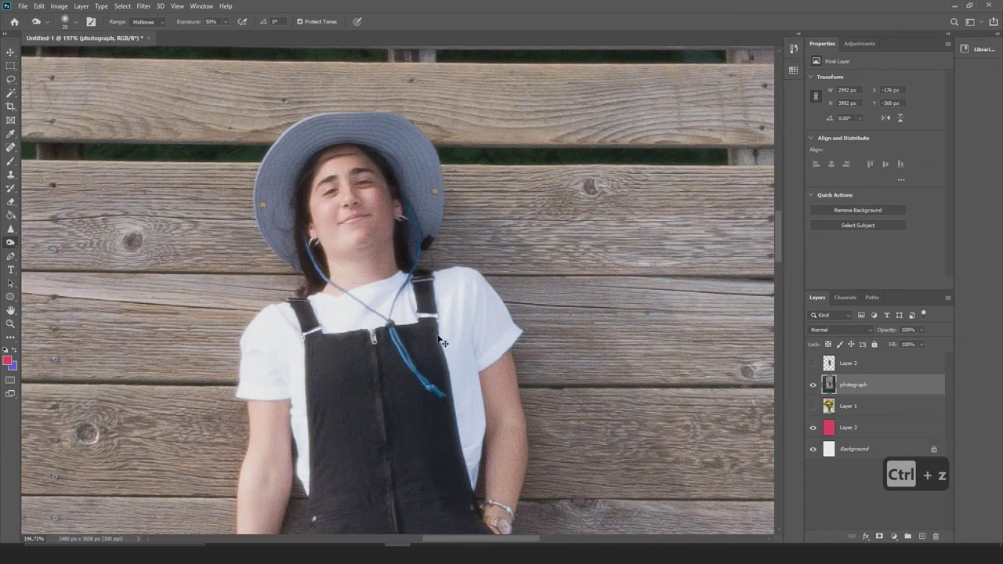
{"action": "key", "text": "ctrl+z"}
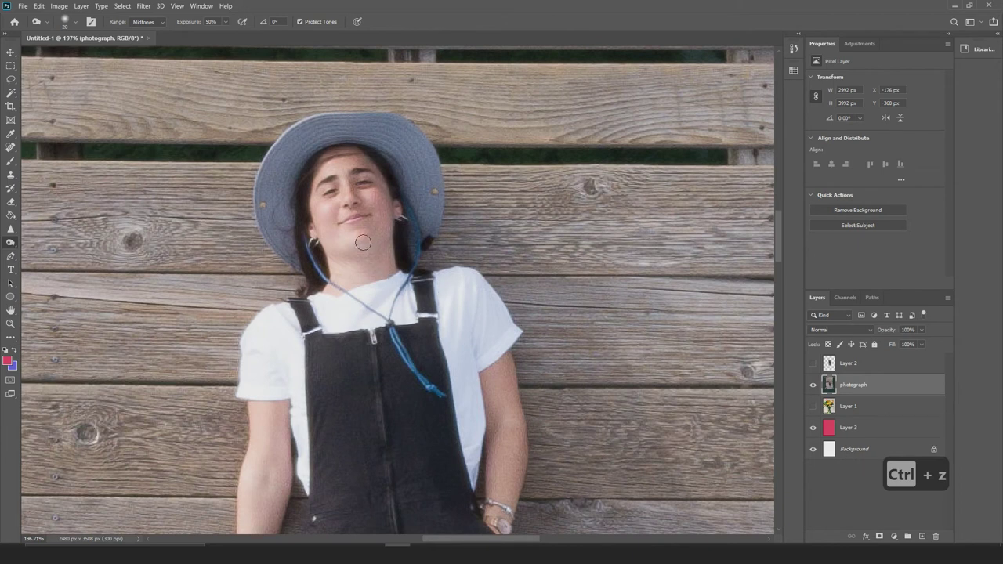
{"action": "scroll", "coordinate": [357, 206], "scroll_direction": "up", "scroll_amount": 1}
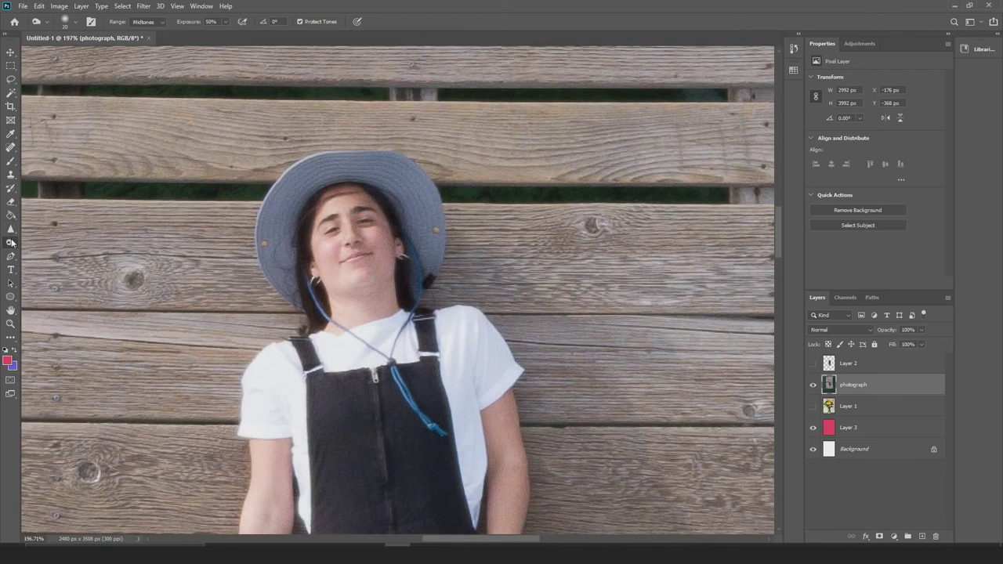
Lighten the forehead with the Dodge tool, using a 25 px brush
{"action": "left_click", "coordinate": [11, 241]}
{"action": "left_click", "coordinate": [62, 244]}
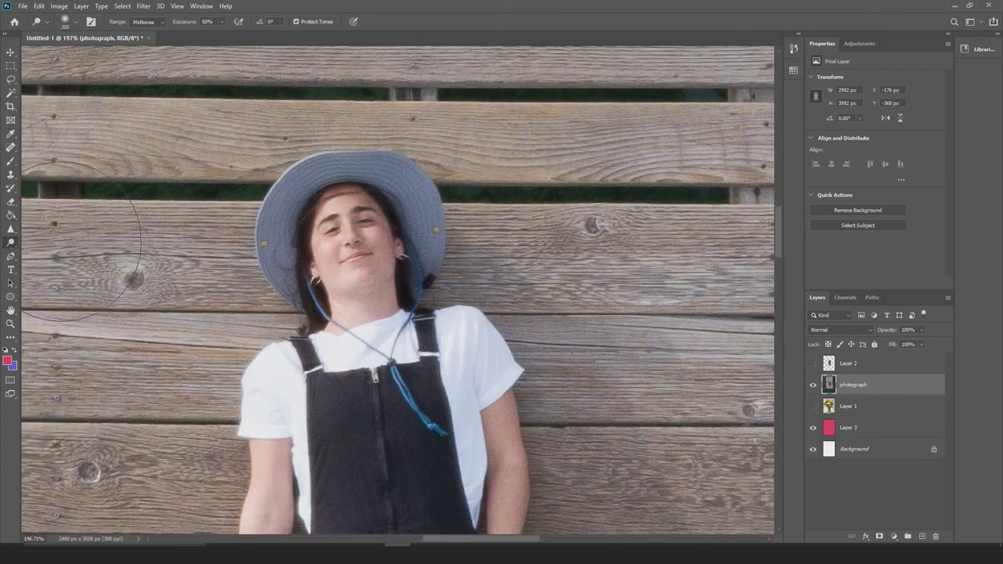
{"action": "key", "text": "bracketleft"}
{"action": "key", "text": "bracketleft"}
{"action": "key", "text": "bracketleft"}
{"action": "scroll", "coordinate": [373, 243], "scroll_direction": "up", "scroll_amount": 7, "text": "alt"}
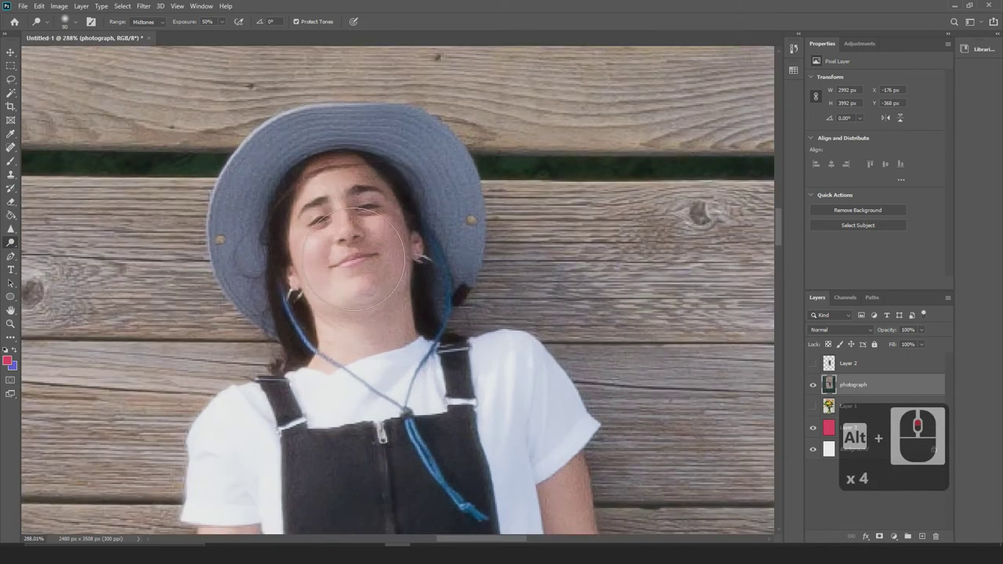
{"action": "key", "text": "bracketleft"}
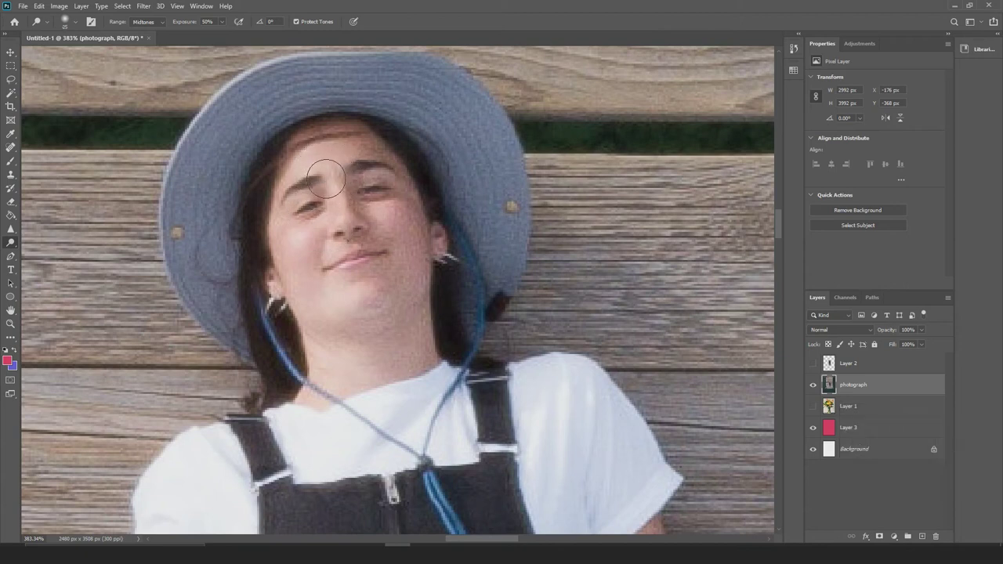
{"action": "key", "text": "bracketleft"}
{"action": "mouse_move", "coordinate": [312, 159]}
{"action": "left_mouse_down"}
{"action": "mouse_move", "coordinate": [286, 224]}
{"action": "mouse_move", "coordinate": [331, 283]}
{"action": "mouse_move", "coordinate": [364, 298]}
{"action": "mouse_move", "coordinate": [378, 138]}
{"action": "left_mouse_up"}
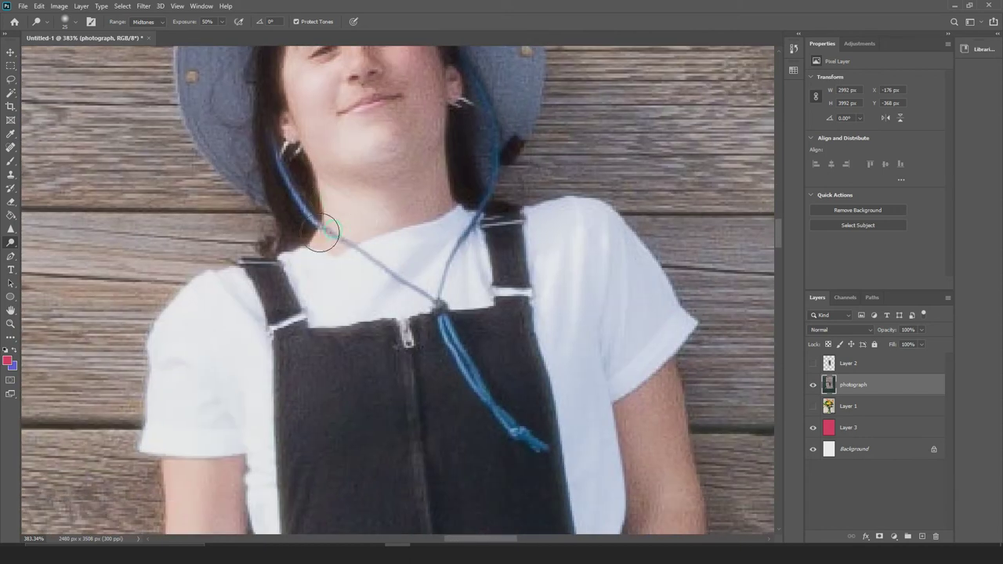
Dodge the bare forearm and parts of the black overalls to brighten them
{"action": "scroll", "coordinate": [318, 239], "scroll_direction": "down", "scroll_amount": 5}
{"action": "mouse_move", "coordinate": [195, 220]}
{"action": "left_mouse_down"}
{"action": "mouse_move", "coordinate": [177, 292]}
{"action": "mouse_move", "coordinate": [239, 245]}
{"action": "mouse_move", "coordinate": [185, 411]}
{"action": "left_mouse_up"}
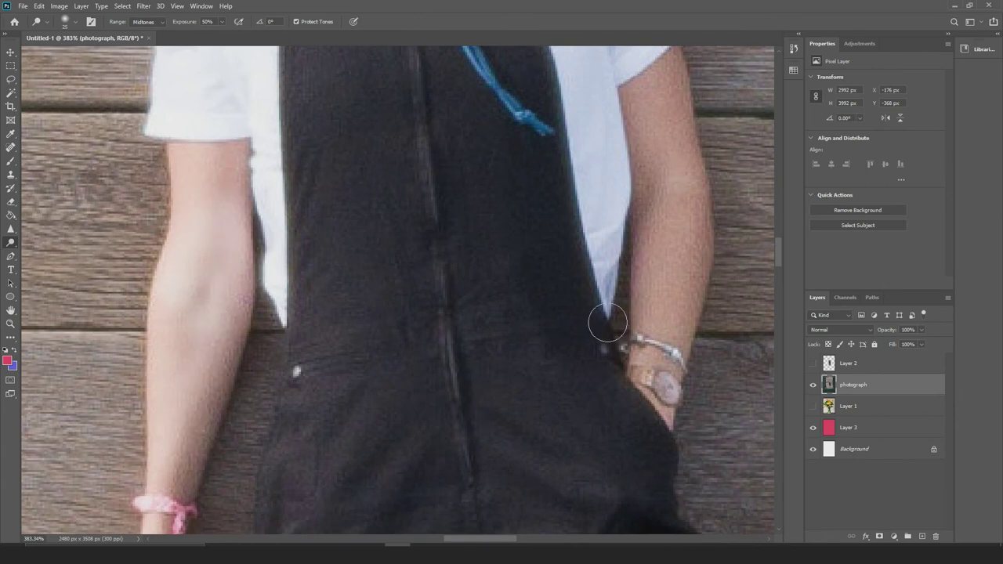
{"action": "left_click_drag", "start_coordinate": [604, 325], "coordinate": [477, 314]}
{"action": "left_click", "coordinate": [525, 185]}
{"action": "mouse_move", "coordinate": [525, 184]}
{"action": "left_mouse_down"}
{"action": "mouse_move", "coordinate": [510, 156]}
{"action": "mouse_move", "coordinate": [503, 239]}
{"action": "left_mouse_up"}
Undo the last four dodge strokes on the photograph
{"action": "scroll", "coordinate": [321, 280], "scroll_direction": "down", "scroll_amount": 10, "text": "alt"}
{"action": "left_click_drag", "start_coordinate": [284, 251], "coordinate": [319, 351]}
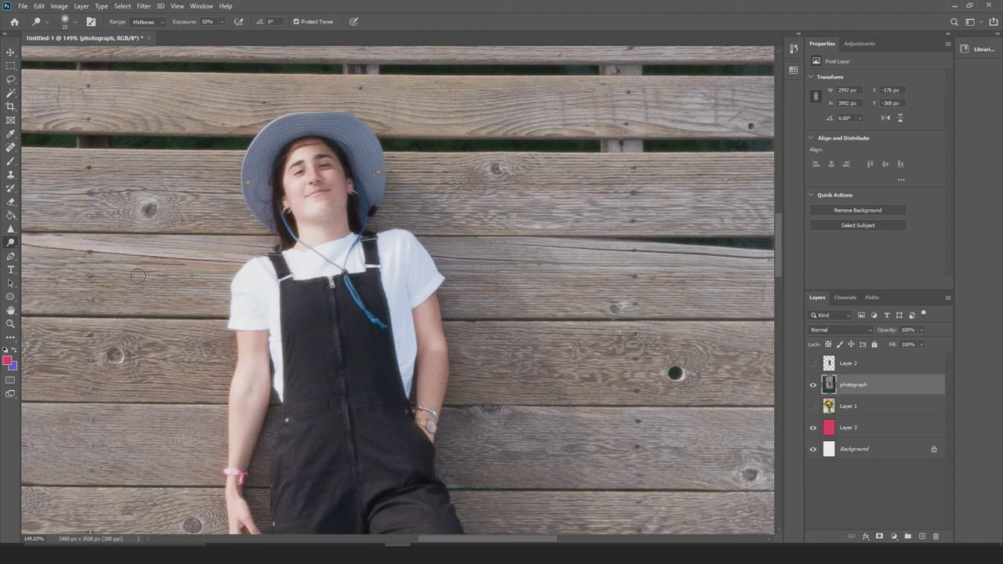
{"action": "left_click_drag", "start_coordinate": [268, 218], "coordinate": [337, 242]}
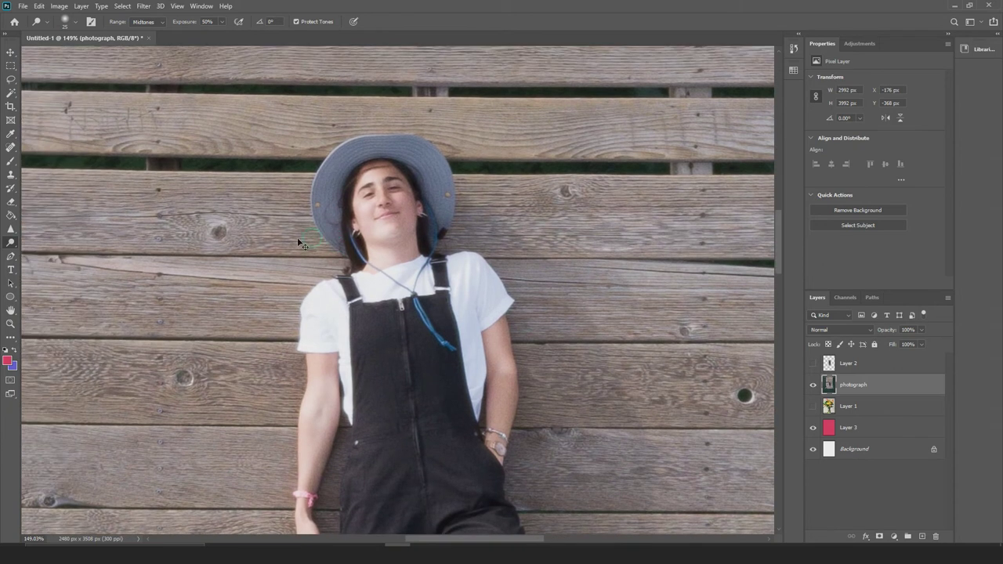
{"action": "key", "text": "ctrl+z"}
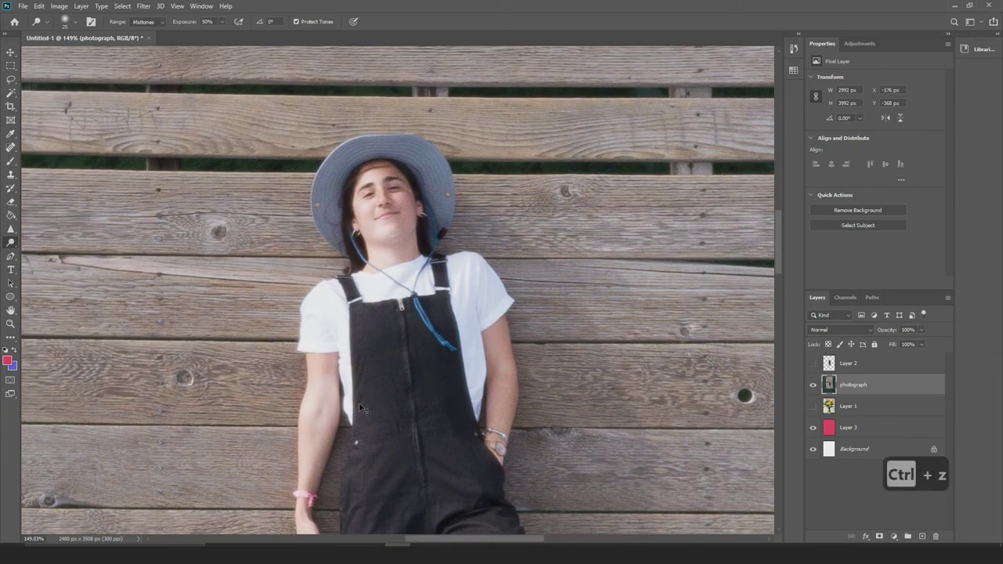
{"action": "key", "text": "ctrl+z"}
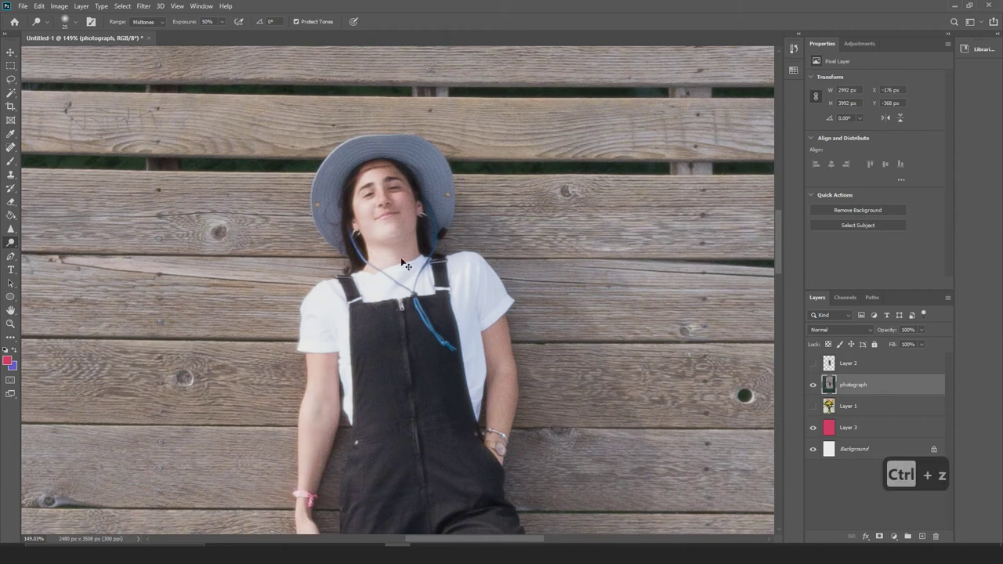
{"action": "key", "text": "ctrl+z"}
{"action": "key", "text": "ctrl+z"}
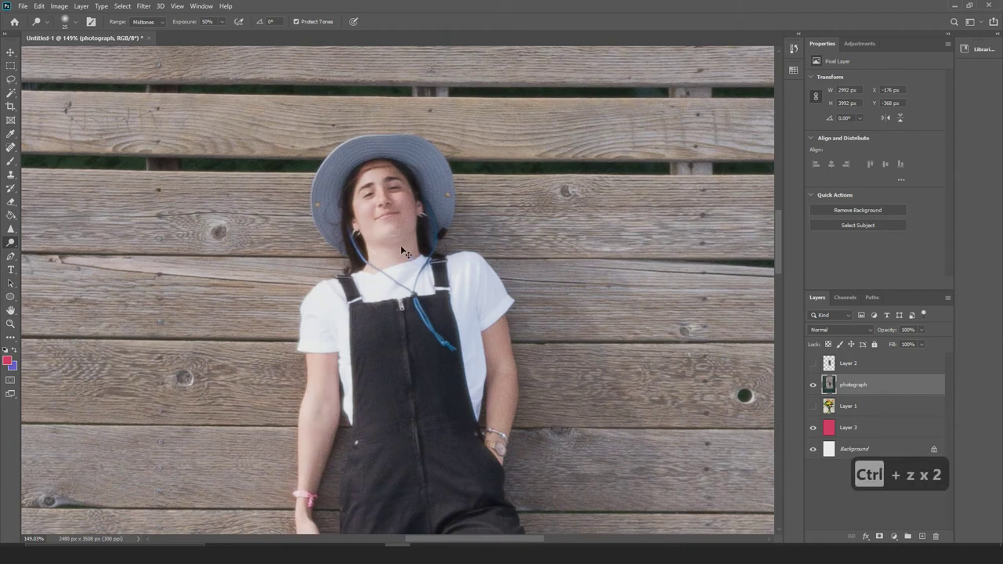
{"action": "scroll", "coordinate": [340, 235], "scroll_direction": "up", "scroll_amount": 2}
{"action": "scroll", "coordinate": [340, 235], "scroll_direction": "right", "scroll_amount": 2}
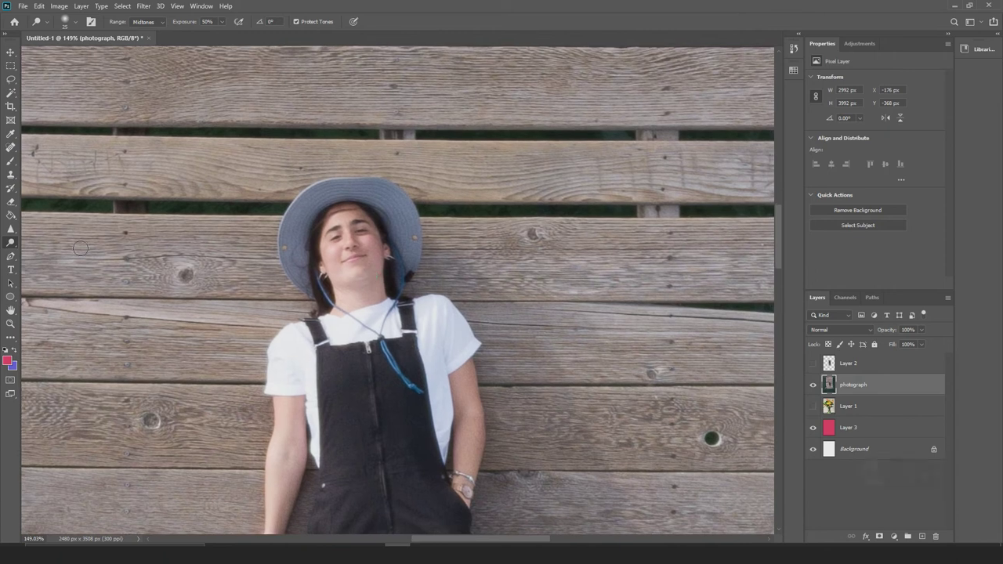
{"action": "left_click", "coordinate": [10, 255]}
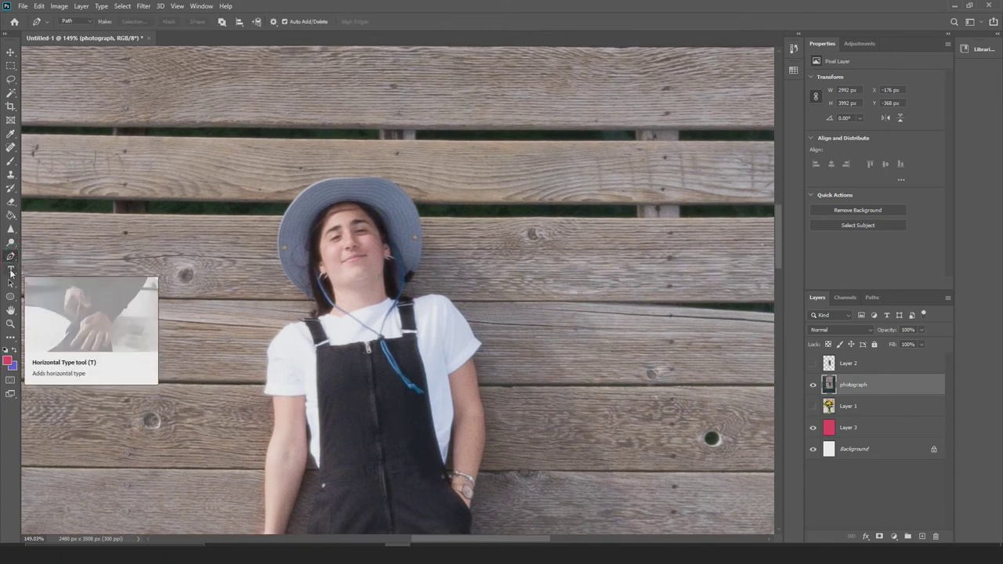
{"action": "left_click_drag", "start_coordinate": [10, 270], "coordinate": [54, 296]}
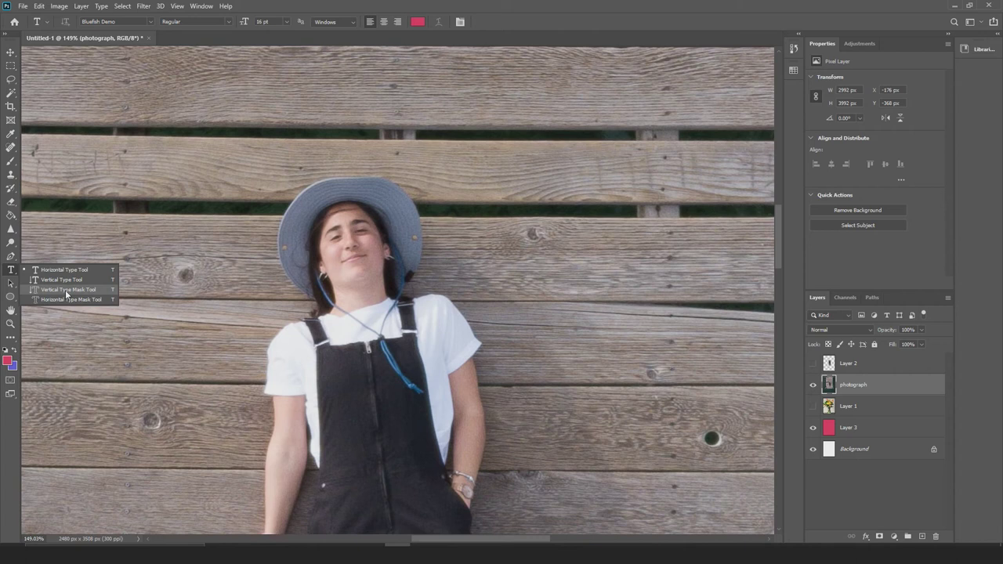
{"action": "left_click_drag", "start_coordinate": [67, 293], "coordinate": [69, 291]}
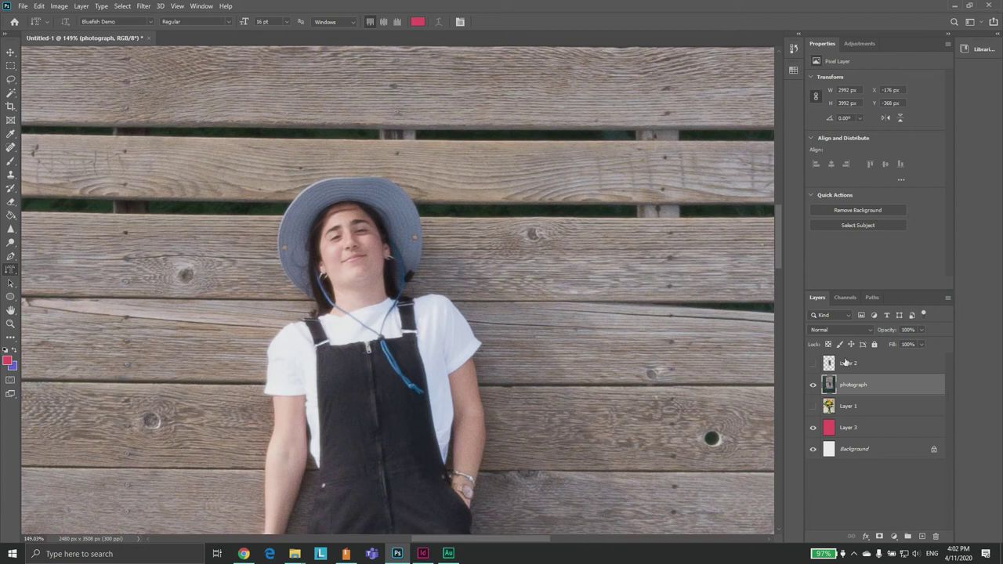
{"action": "left_click", "coordinate": [10, 301]}
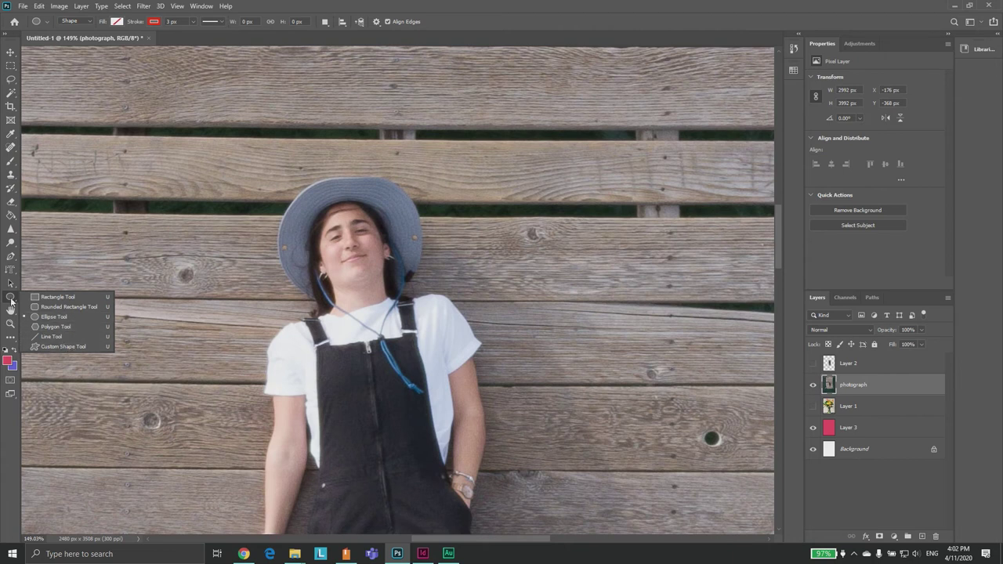
Switch to the Move tool, hide the photograph layer and show Layer 2 over the pink background
{"action": "left_click", "coordinate": [10, 52]}
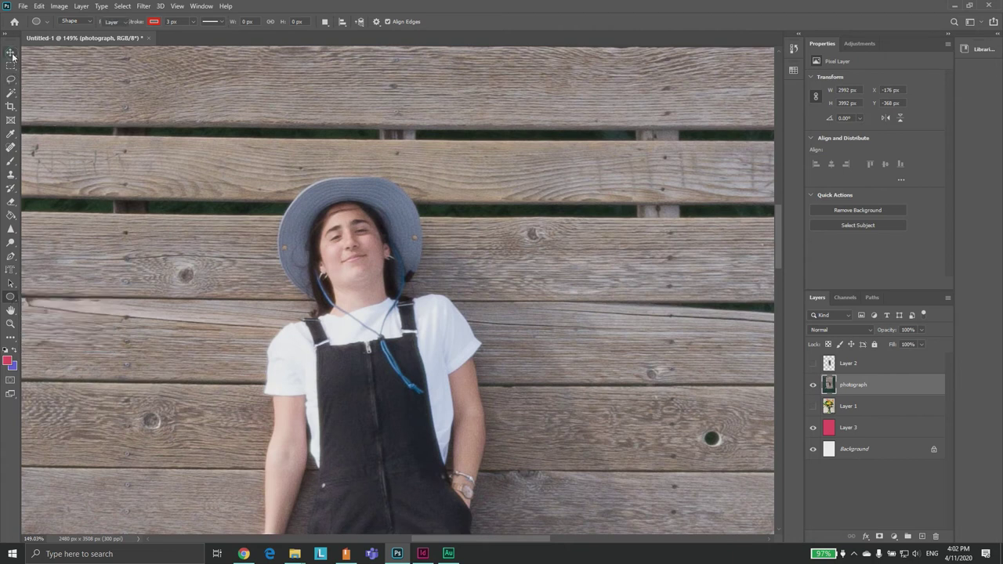
{"action": "scroll", "coordinate": [369, 296], "scroll_direction": "down", "scroll_amount": 4}
{"action": "scroll", "coordinate": [366, 342], "scroll_direction": "down", "scroll_amount": 3}
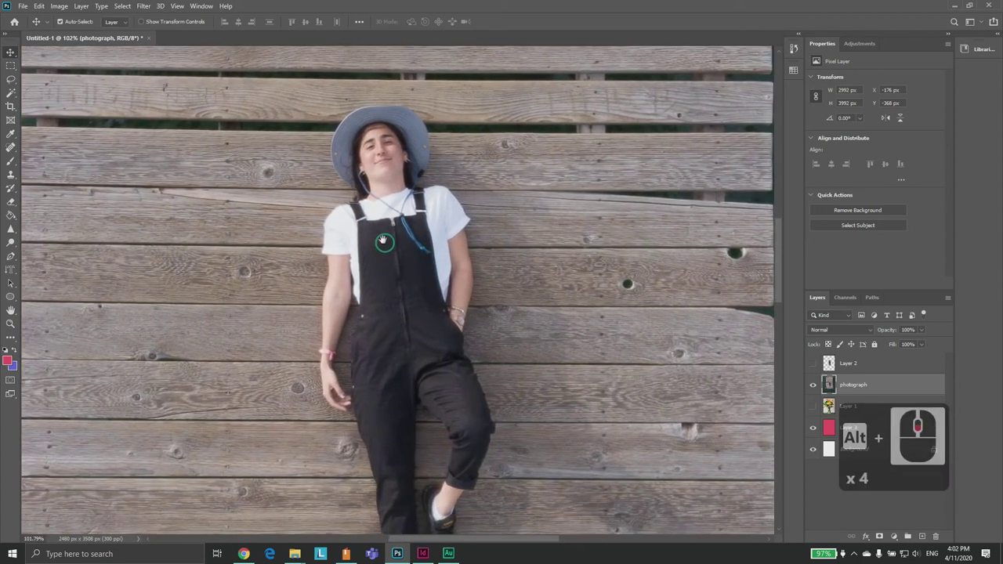
{"action": "scroll", "coordinate": [377, 235], "scroll_direction": "up", "scroll_amount": 1}
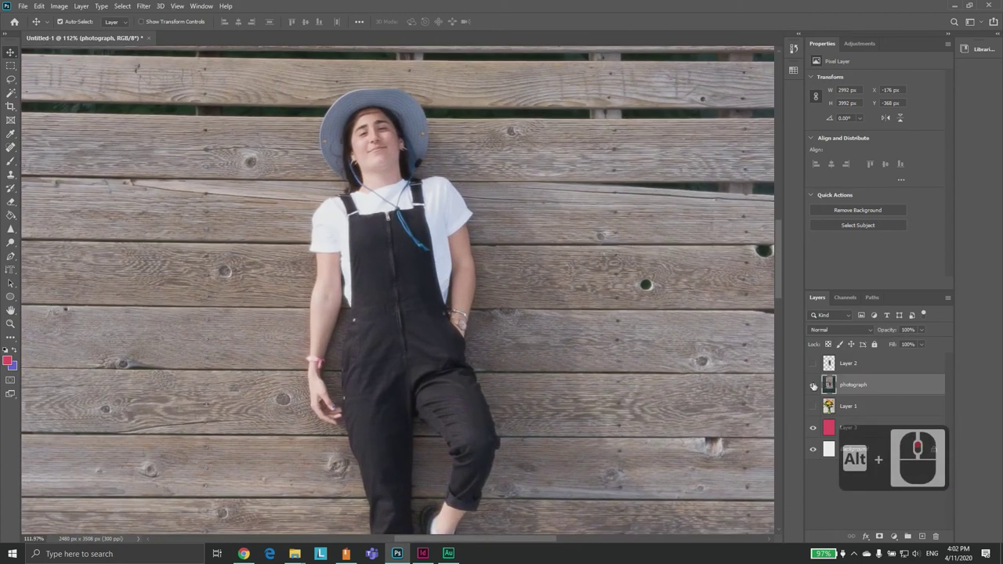
{"action": "left_click", "coordinate": [812, 385]}
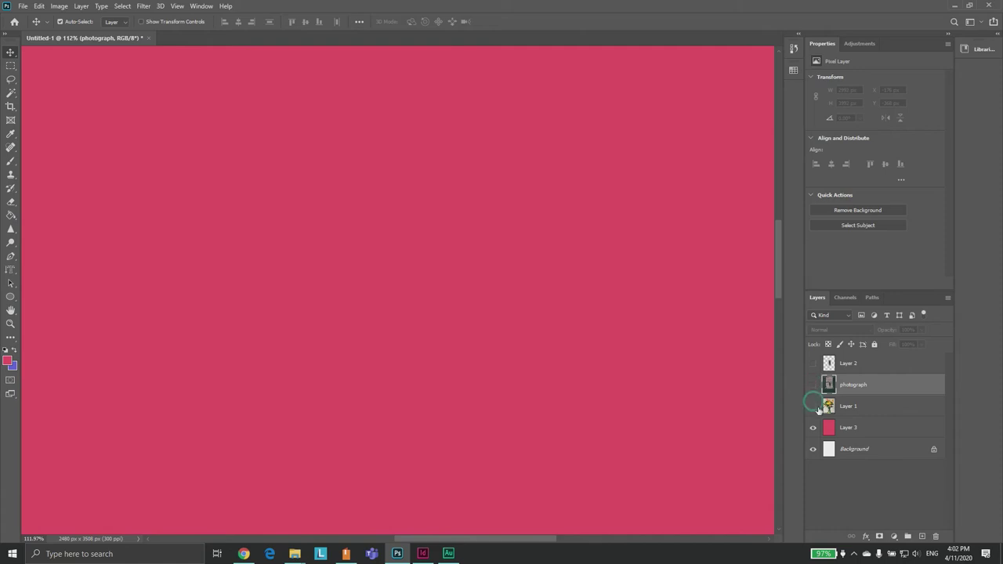
{"action": "left_click", "coordinate": [813, 363]}
{"action": "scroll", "coordinate": [429, 292], "scroll_direction": "down", "scroll_amount": 4}
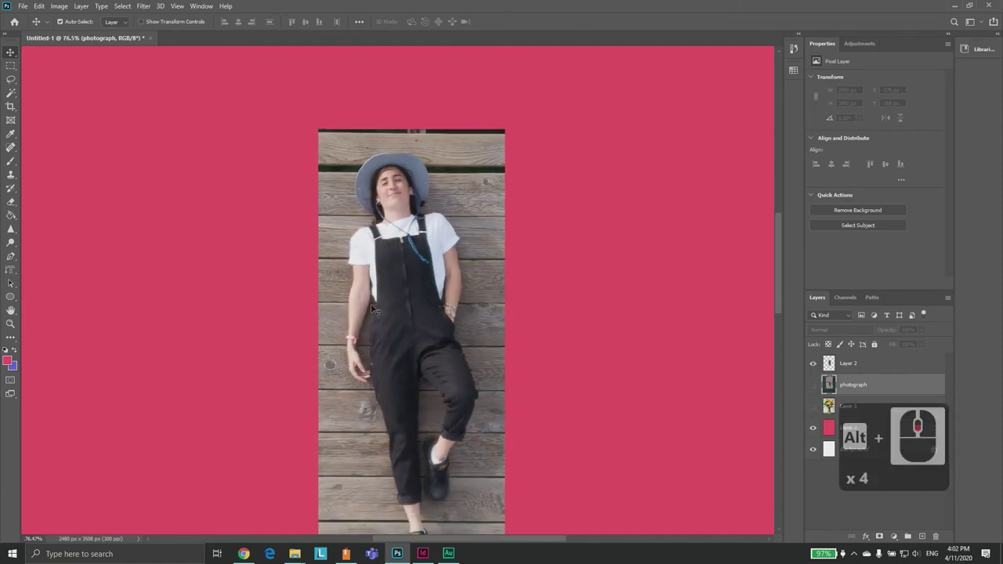
Hide Layer 2 and show the photograph layer again
{"action": "left_click_drag", "start_coordinate": [391, 314], "coordinate": [356, 270]}
{"action": "scroll", "coordinate": [402, 307], "scroll_direction": "down", "scroll_amount": 1}
{"action": "left_click_drag", "start_coordinate": [403, 307], "coordinate": [359, 345]}
{"action": "left_click", "coordinate": [812, 363]}
{"action": "left_click", "coordinate": [812, 385]}
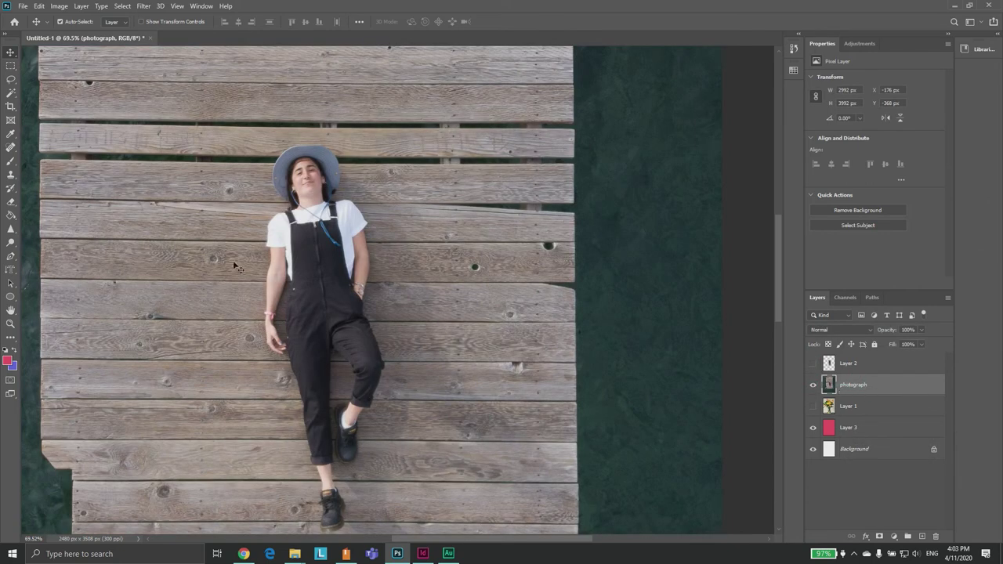
{"action": "left_click_drag", "start_coordinate": [214, 254], "coordinate": [286, 273]}
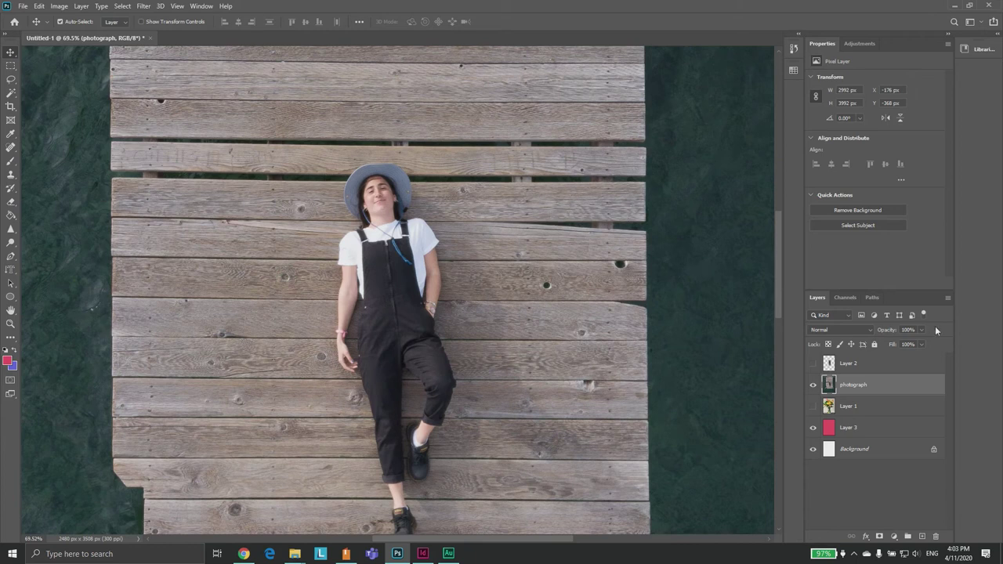
Add a new layer directly above the photograph layer and name it "type"
{"action": "left_click", "coordinate": [922, 537]}
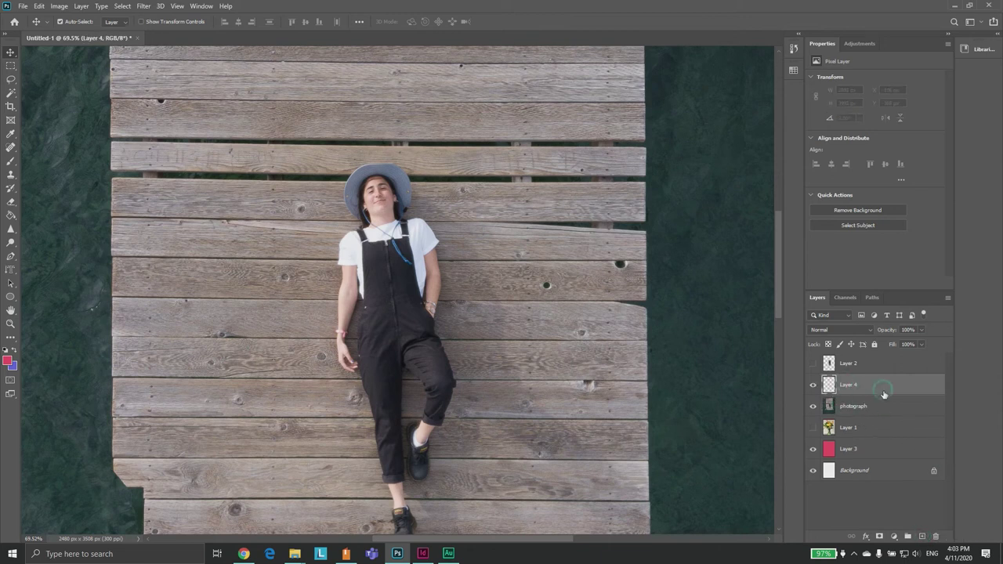
{"action": "double_click", "coordinate": [849, 384]}
{"action": "type", "text": "type"}
{"action": "key", "text": "Return"}
With the Horizontal Type tool, draw a text box about 1327 by 682 px over the upper pier and enter "Hello"
{"action": "key", "text": "t"}
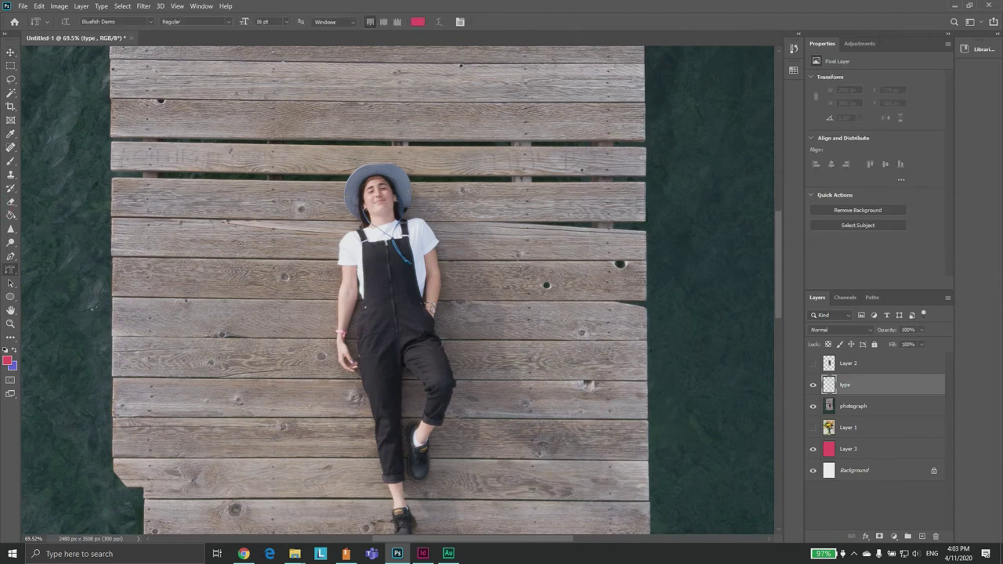
{"action": "right_click", "coordinate": [10, 269]}
{"action": "left_click", "coordinate": [49, 271]}
{"action": "left_click_drag", "start_coordinate": [152, 134], "coordinate": [633, 381]}
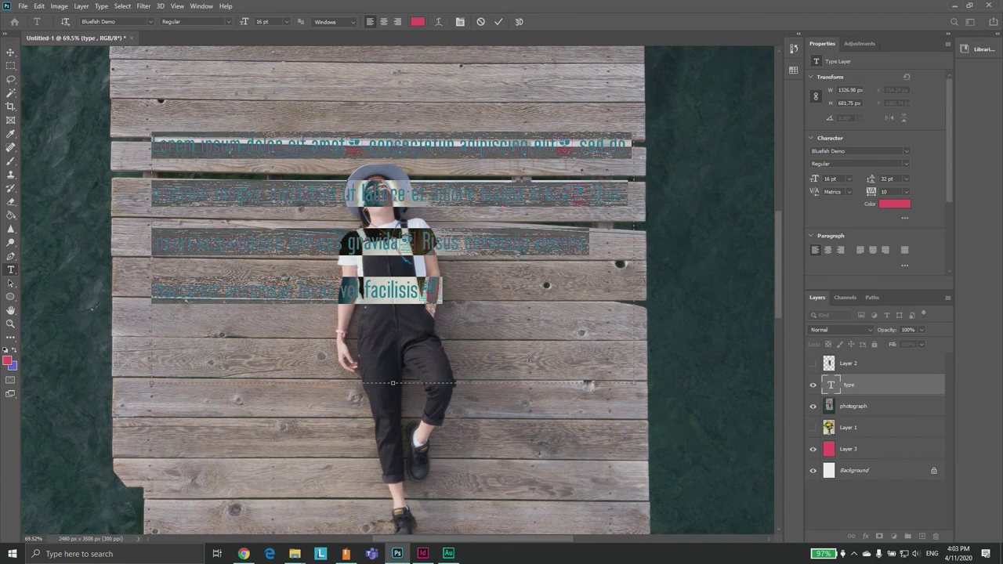
{"action": "type", "text": "Hello"}
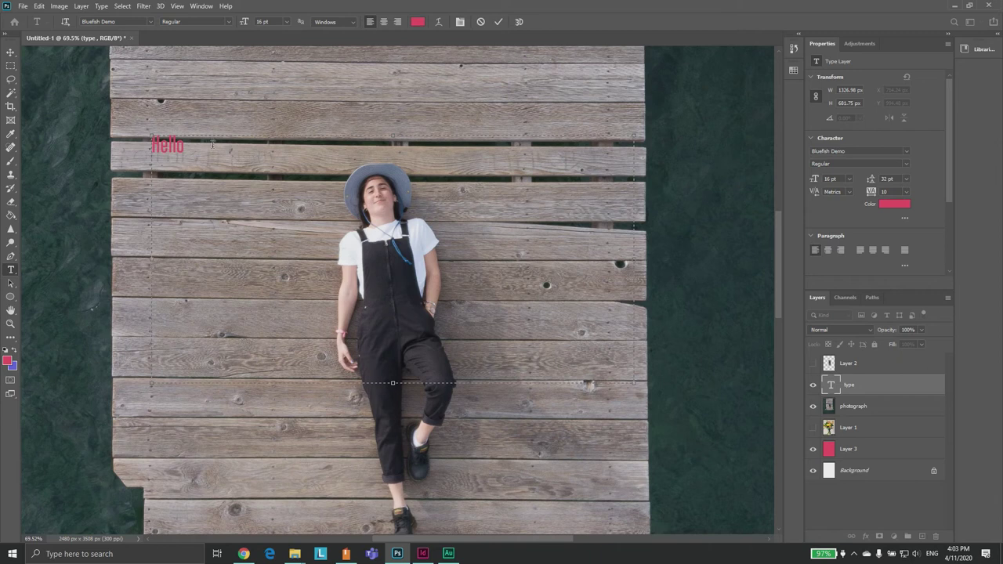
Set the font size of the word "Hello" to 60 pt and commit the text
{"action": "left_click_drag", "start_coordinate": [212, 145], "coordinate": [135, 145]}
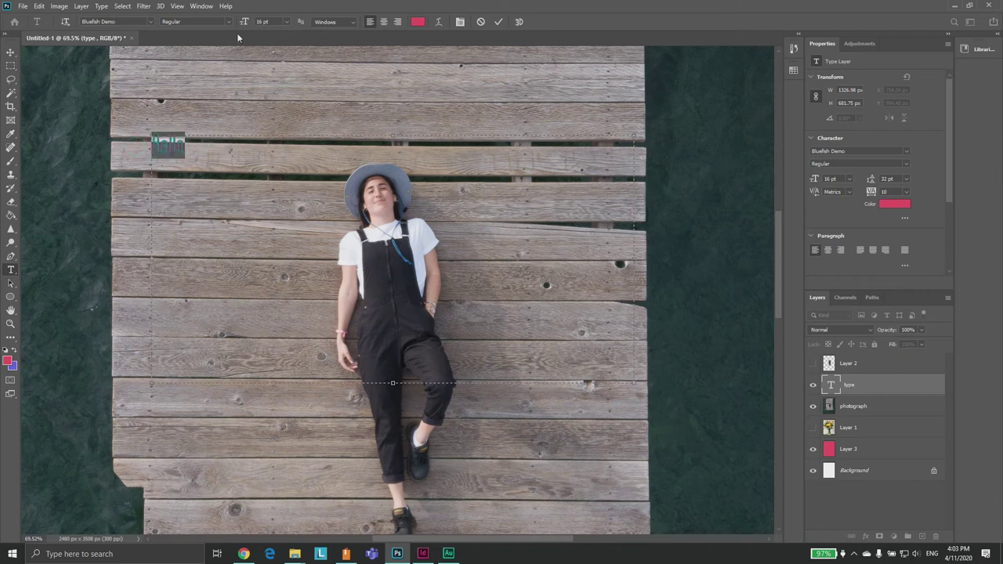
{"action": "left_click", "coordinate": [286, 22]}
{"action": "left_click", "coordinate": [278, 148]}
{"action": "left_click", "coordinate": [499, 22]}
Move the "Hello" text onto the pier's left edge, to about X 435 px and Y 1309 px
{"action": "left_click", "coordinate": [11, 51]}
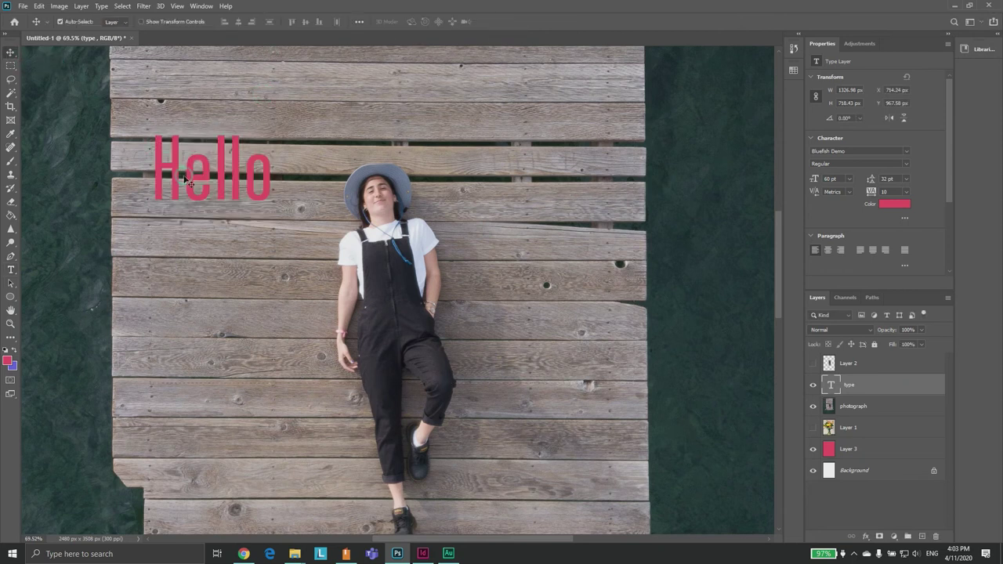
{"action": "left_click_drag", "start_coordinate": [195, 182], "coordinate": [87, 302]}
{"action": "left_click_drag", "start_coordinate": [119, 349], "coordinate": [263, 304]}
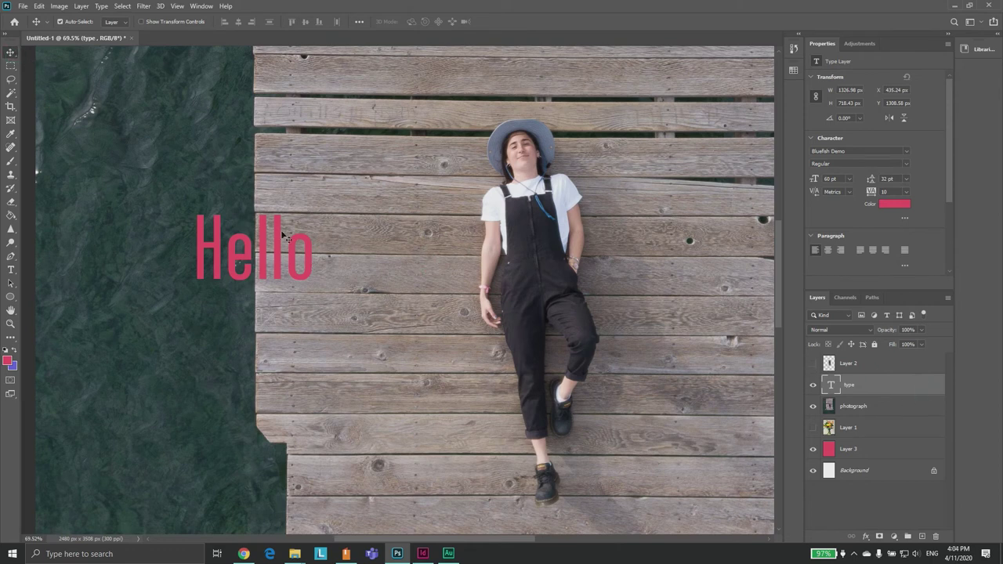
Load the "Hello" text outline as a selection and erase its shape from the photograph, with the type layer and Layer 3 hidden
{"action": "key", "text": "ctrl"}
{"action": "left_click", "coordinate": [830, 386], "text": "ctrl"}
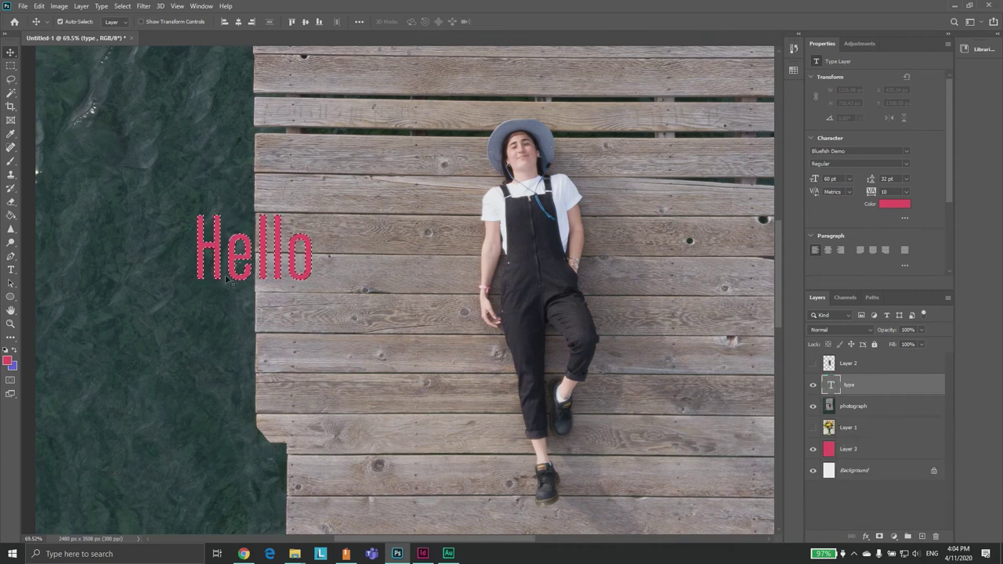
{"action": "left_click", "coordinate": [862, 406]}
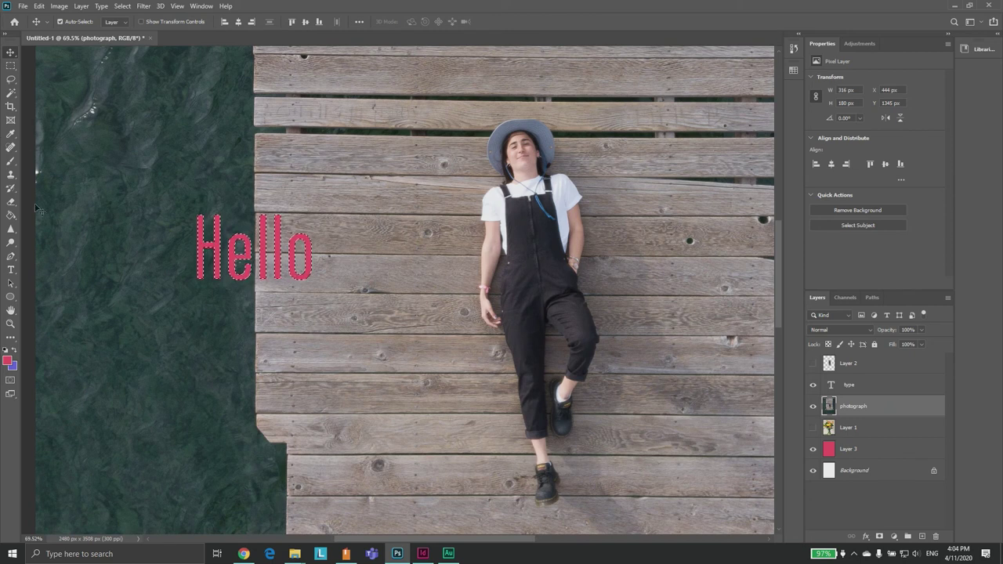
{"action": "key", "text": "e"}
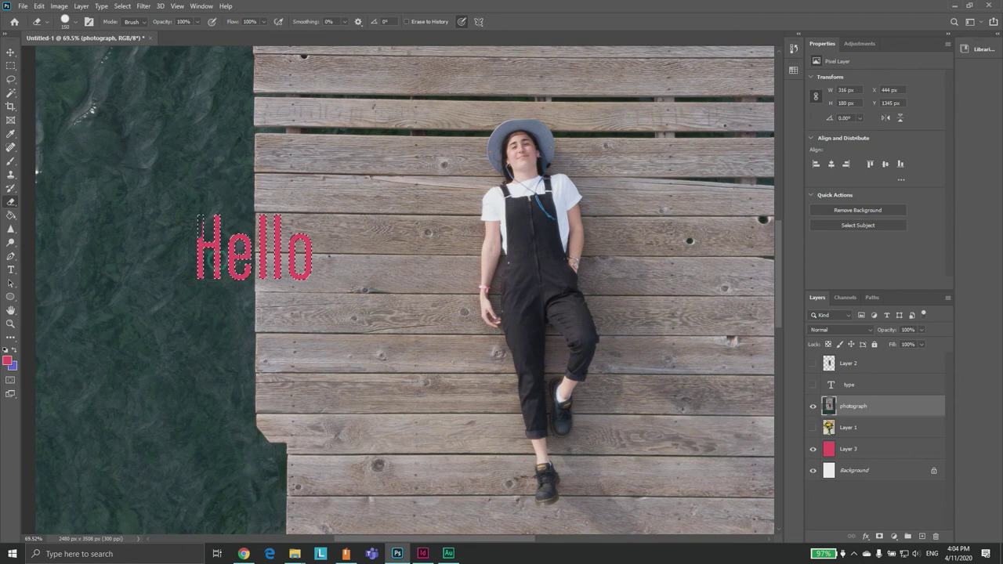
{"action": "left_click", "coordinate": [813, 449]}
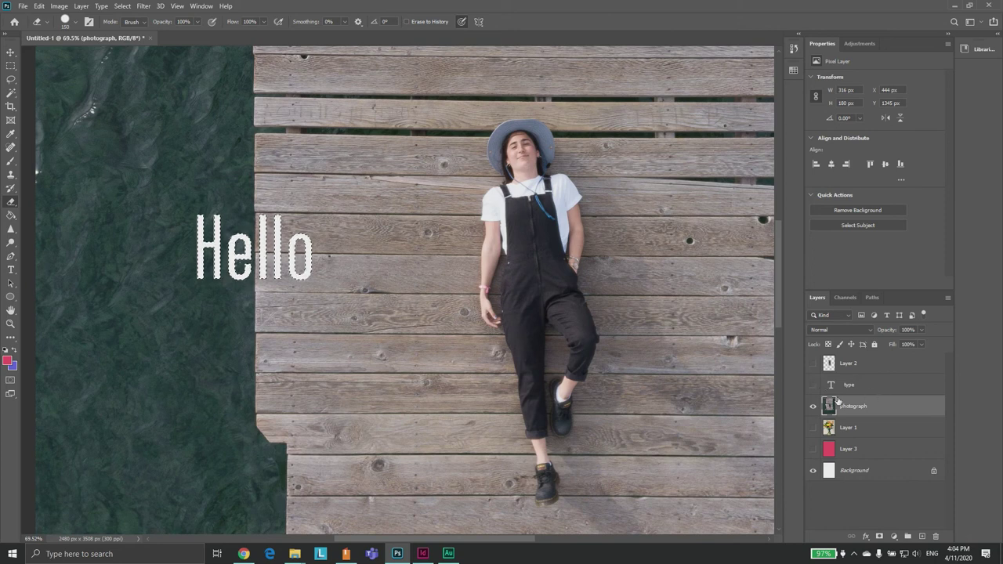
Undo the hiding of Layer 3 and the erasing, and invert the Hello-shaped selection
{"action": "key", "text": "ctrl+z"}
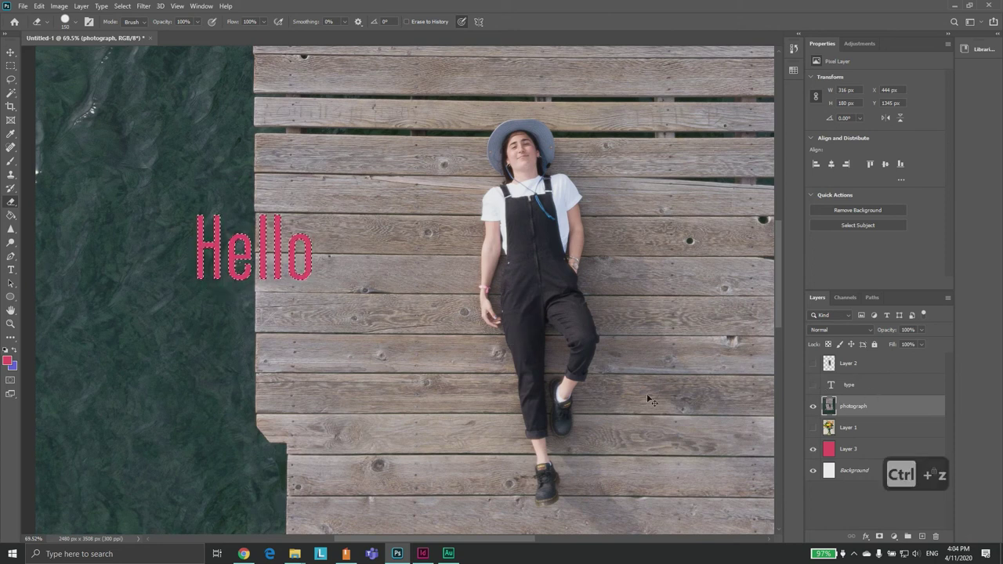
{"action": "key", "text": "ctrl+z"}
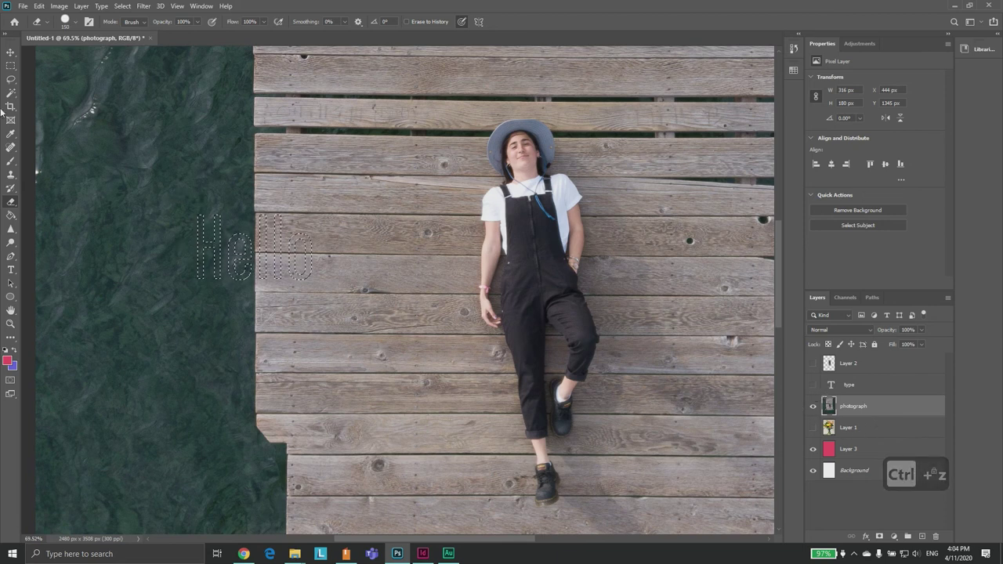
{"action": "left_click", "coordinate": [123, 6]}
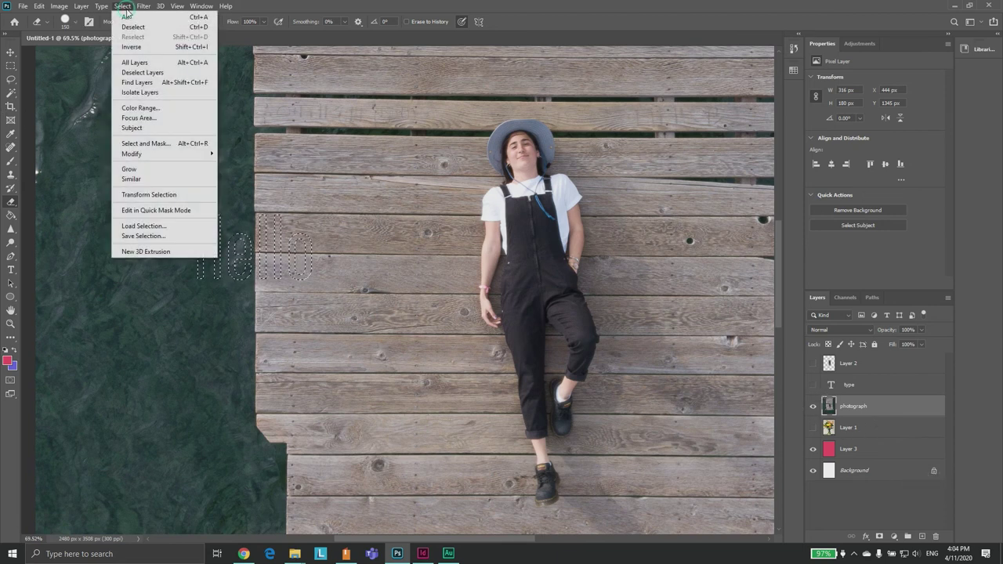
{"action": "left_click", "coordinate": [130, 43]}
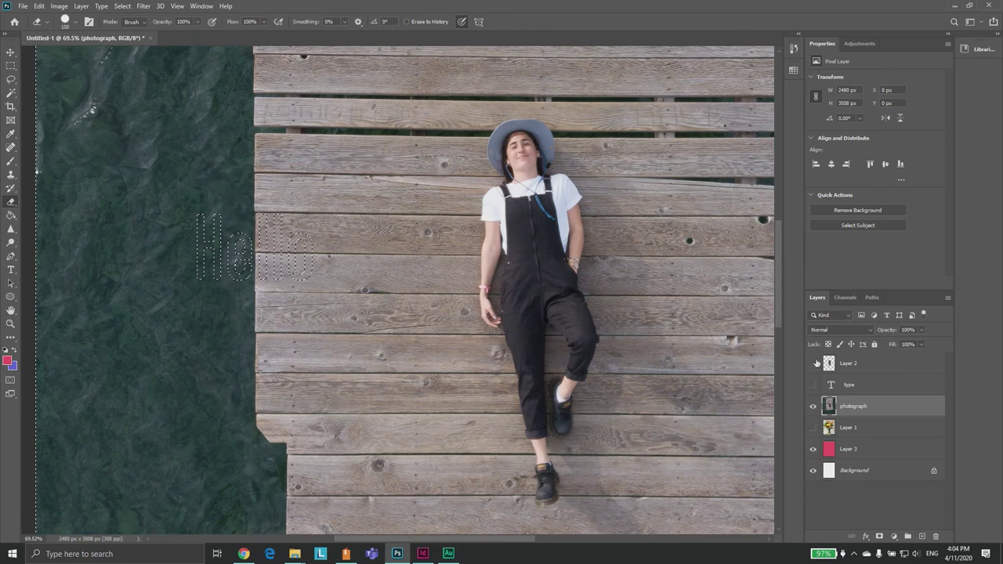
Enlarge the Eraser brush and erase a large oval area of the photograph around the Hello letter shapes
{"action": "scroll", "coordinate": [311, 261], "scroll_direction": "down", "scroll_amount": 2, "text": "alt"}
{"action": "scroll", "coordinate": [311, 261], "scroll_direction": "down", "scroll_amount": 7, "text": "alt"}
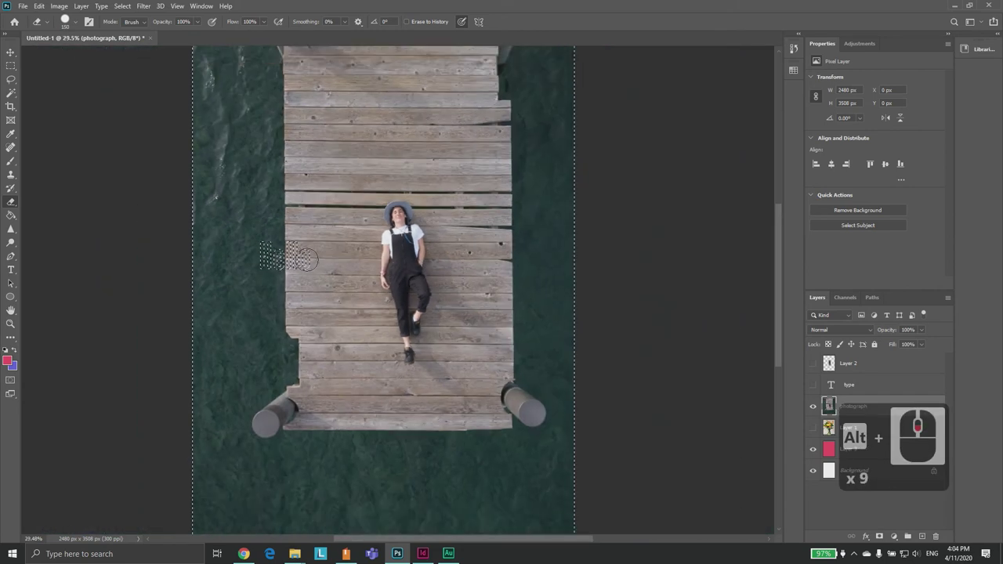
{"action": "key", "text": "bracketright"}
{"action": "key", "text": "bracketright"}
{"action": "key", "text": "bracketright"}
{"action": "key", "text": "bracketright"}
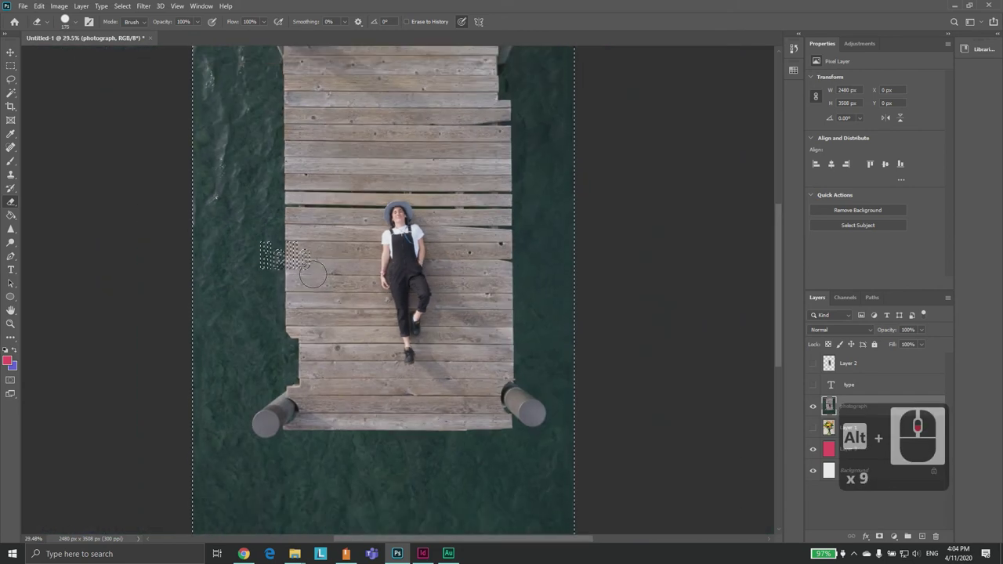
{"action": "key", "text": "bracketright"}
{"action": "key", "text": "bracketright"}
{"action": "key", "text": "bracketright"}
{"action": "key", "text": "bracketright"}
{"action": "mouse_move", "coordinate": [312, 270]}
{"action": "left_mouse_down"}
{"action": "mouse_move", "coordinate": [281, 235]}
{"action": "mouse_move", "coordinate": [265, 251]}
{"action": "mouse_move", "coordinate": [329, 274]}
{"action": "mouse_move", "coordinate": [343, 268]}
{"action": "mouse_move", "coordinate": [250, 227]}
{"action": "mouse_move", "coordinate": [238, 267]}
{"action": "mouse_move", "coordinate": [324, 275]}
{"action": "mouse_move", "coordinate": [136, 217]}
{"action": "left_mouse_up"}
Switch to the Move tool, hide Layer 3 and clear the selection to view the photo-filled letters over the white background
{"action": "key", "text": "v"}
{"action": "scroll", "coordinate": [277, 228], "scroll_direction": "up", "scroll_amount": 11}
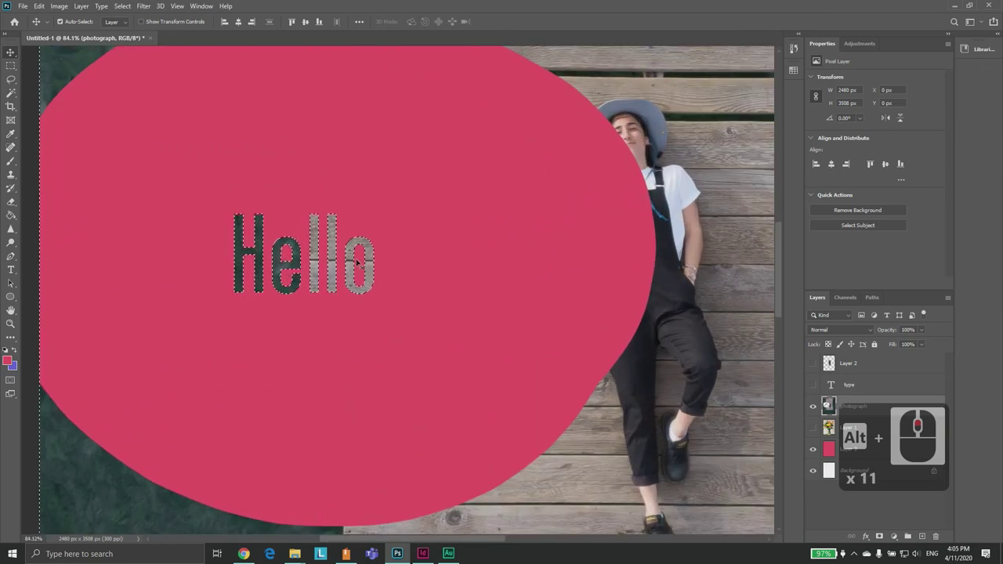
{"action": "left_click", "coordinate": [813, 449]}
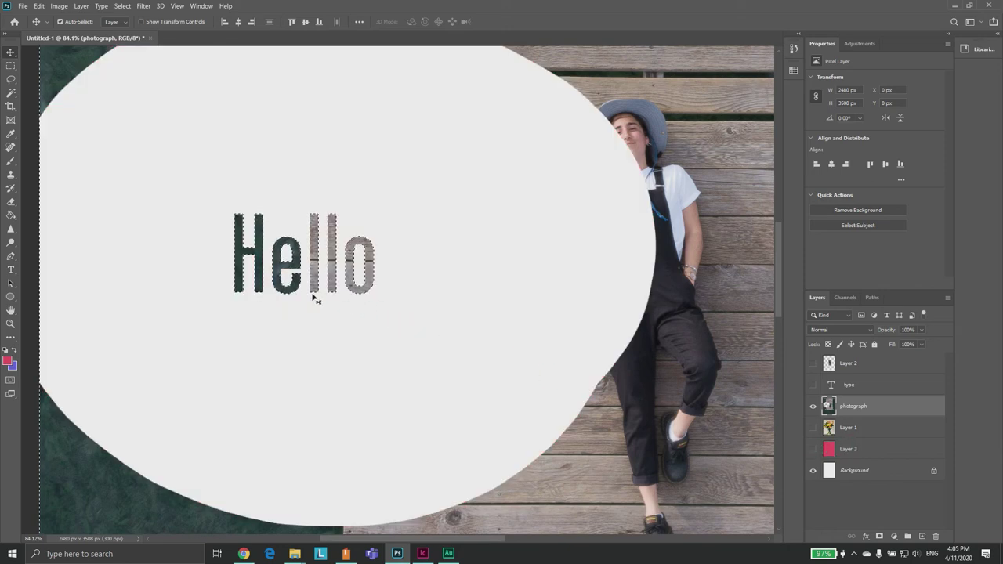
{"action": "scroll", "coordinate": [322, 292], "scroll_direction": "down", "scroll_amount": 2}
{"action": "scroll", "coordinate": [321, 292], "scroll_direction": "down", "scroll_amount": 2}
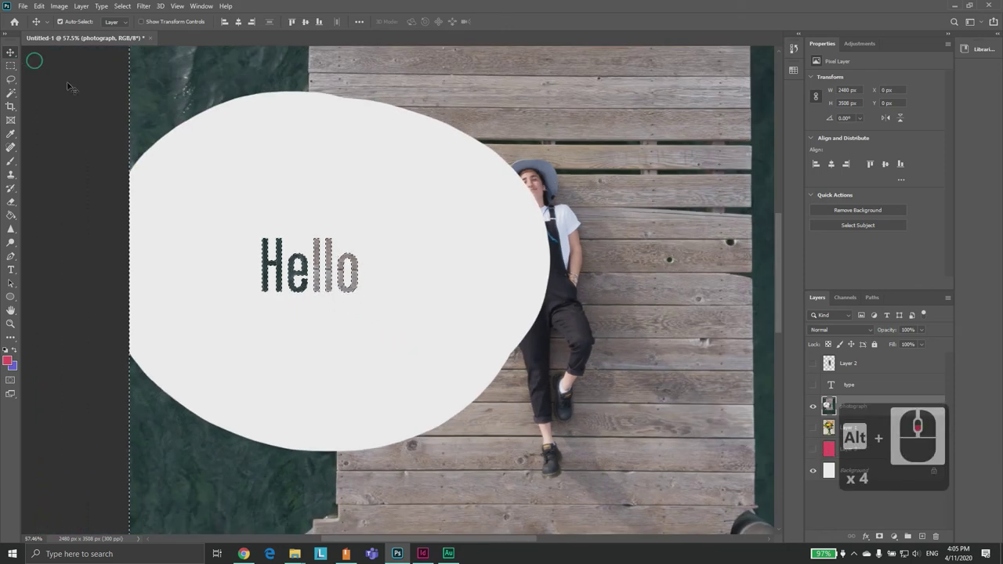
{"action": "key", "text": "ctrl+d"}
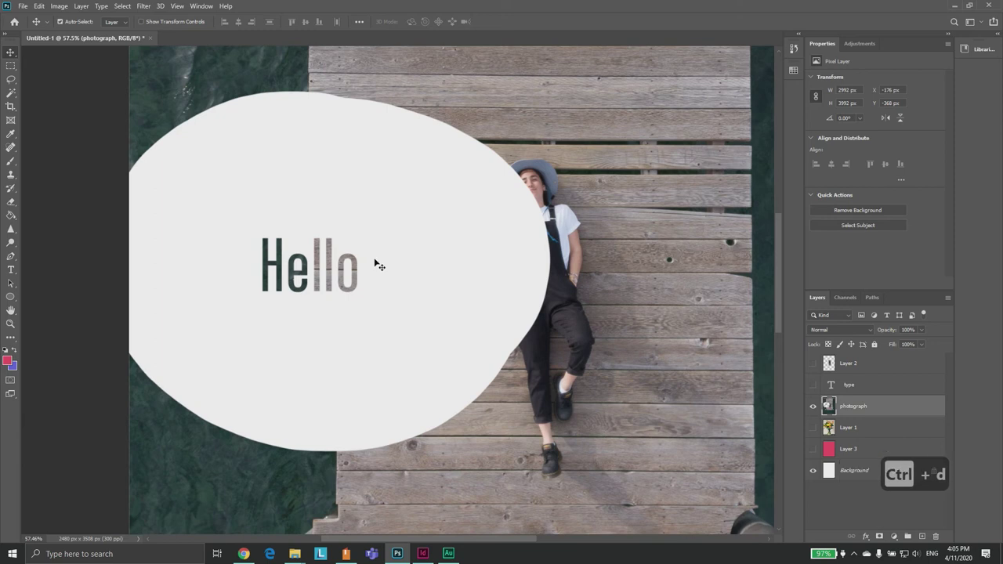
{"action": "scroll", "coordinate": [425, 279], "scroll_direction": "down", "scroll_amount": 5}
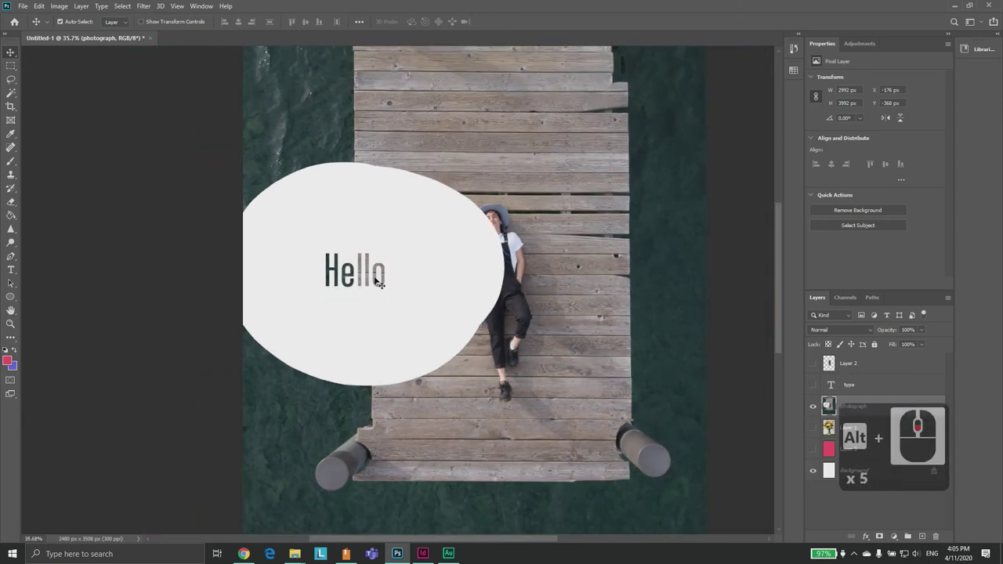
{"action": "scroll", "coordinate": [368, 267], "scroll_direction": "up", "scroll_amount": 3}
{"action": "scroll", "coordinate": [367, 267], "scroll_direction": "up", "scroll_amount": 9}
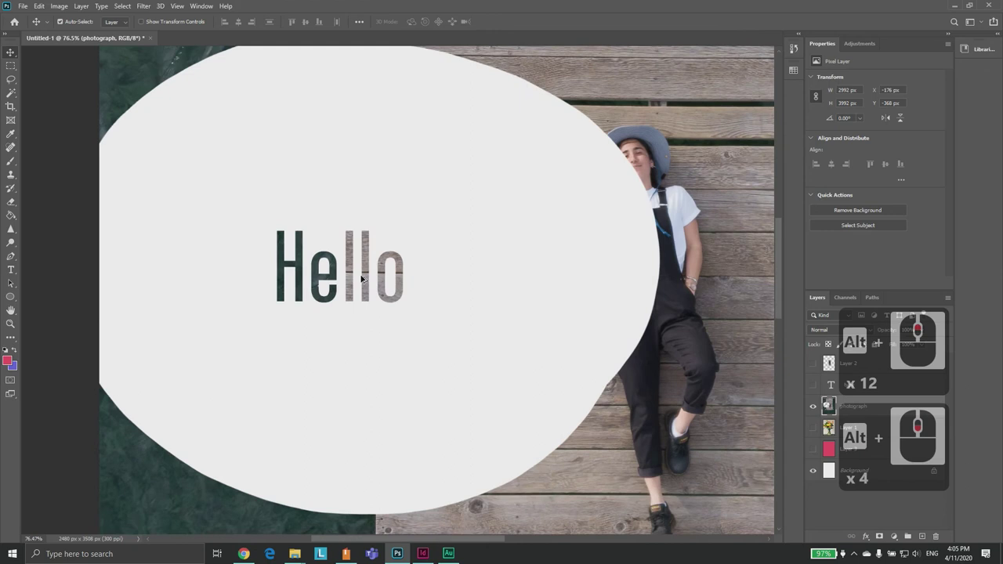
Undo the deselection, the hiding of Layer 3 and the oval erasing, and clear the selection
{"action": "scroll", "coordinate": [359, 276], "scroll_direction": "down", "scroll_amount": 10}
{"action": "key", "text": "ctrl+z"}
{"action": "key", "text": "ctrl+z"}
{"action": "key", "text": "ctrl+z"}
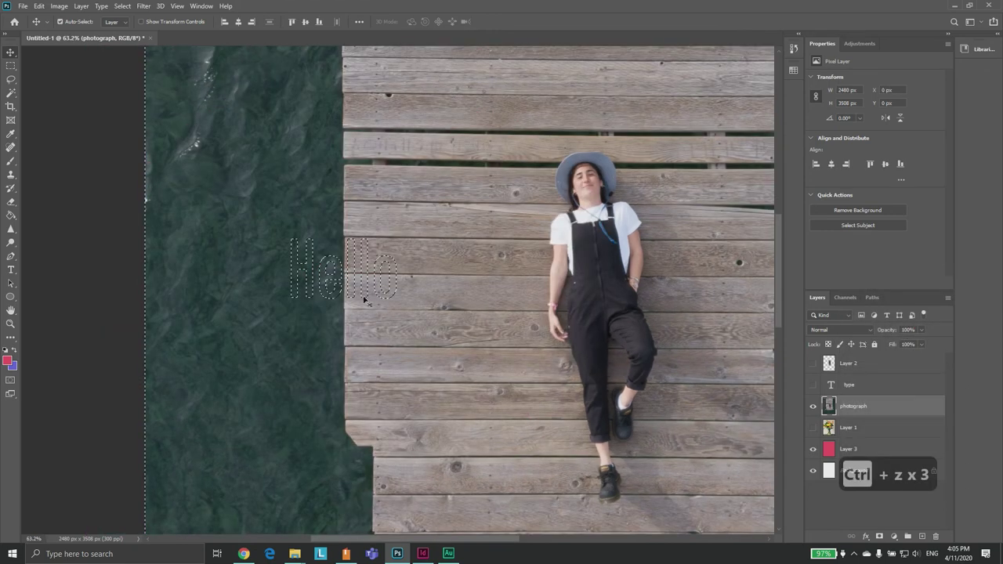
{"action": "scroll", "coordinate": [363, 299], "scroll_direction": "down", "scroll_amount": 5}
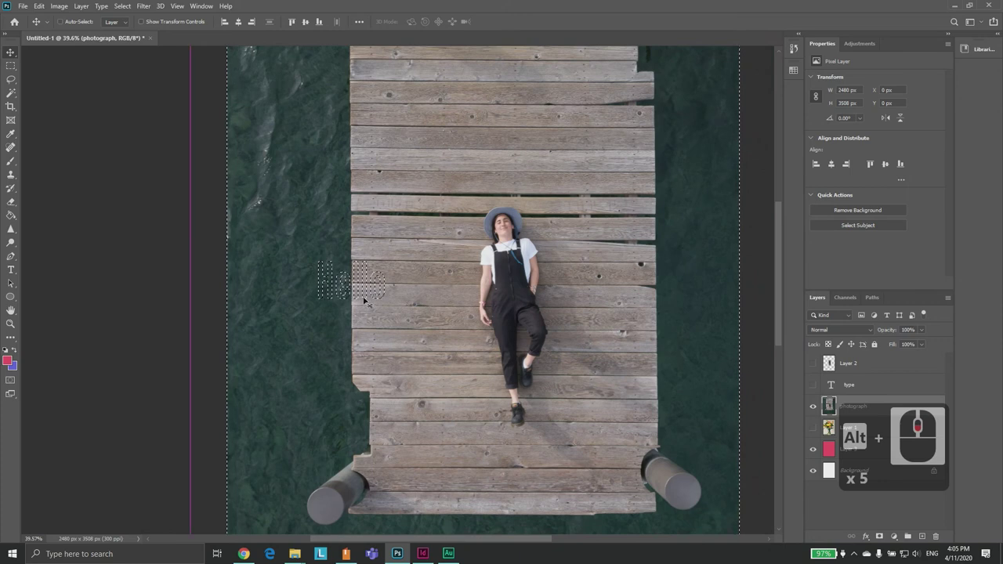
{"action": "key", "text": "ctrl"}
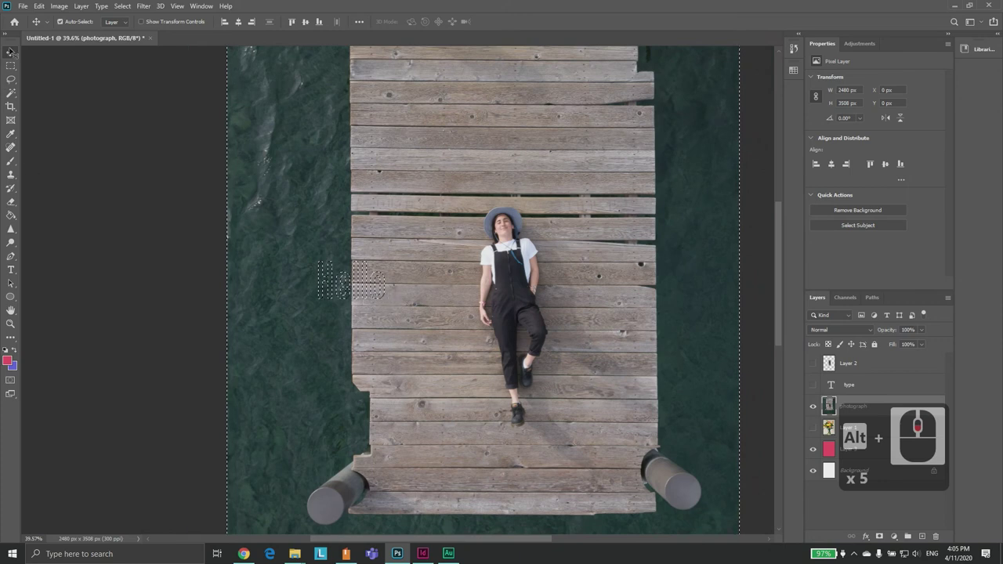
{"action": "key", "text": "ctrl+d"}
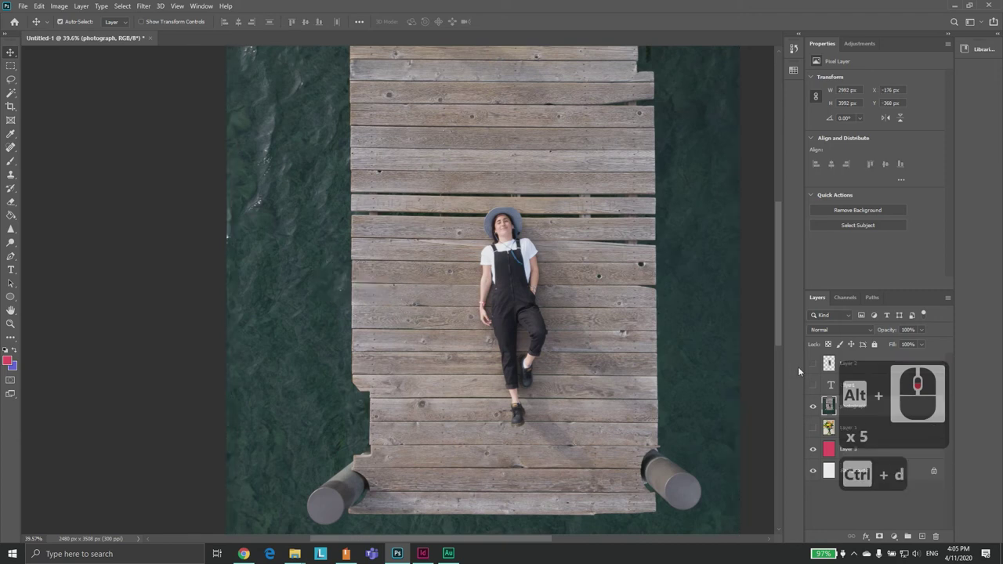
Show Layer 2 and the type layer, delete the type layer and select the photograph layer
{"action": "left_click", "coordinate": [815, 387], "text": "alt"}
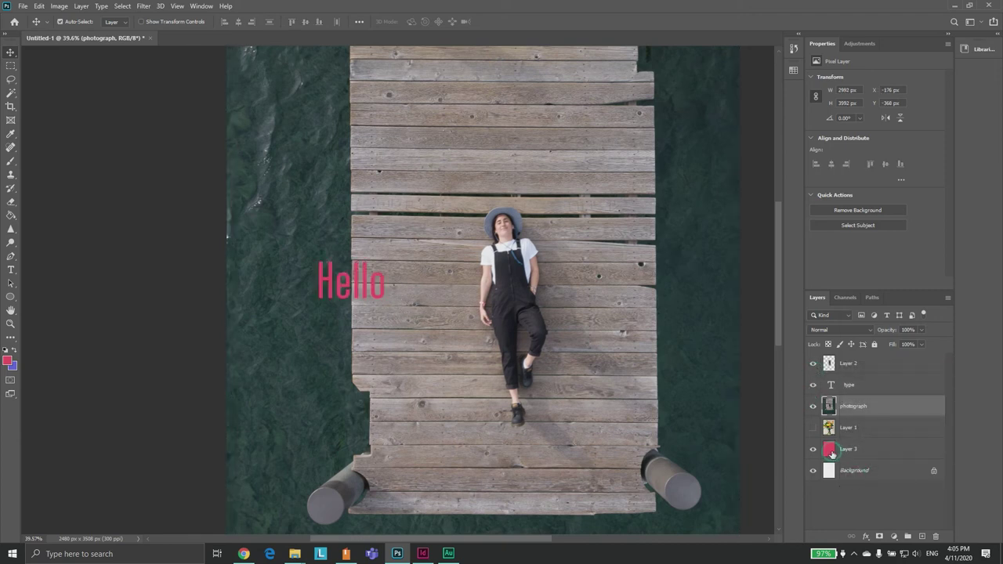
{"action": "left_click", "coordinate": [851, 388]}
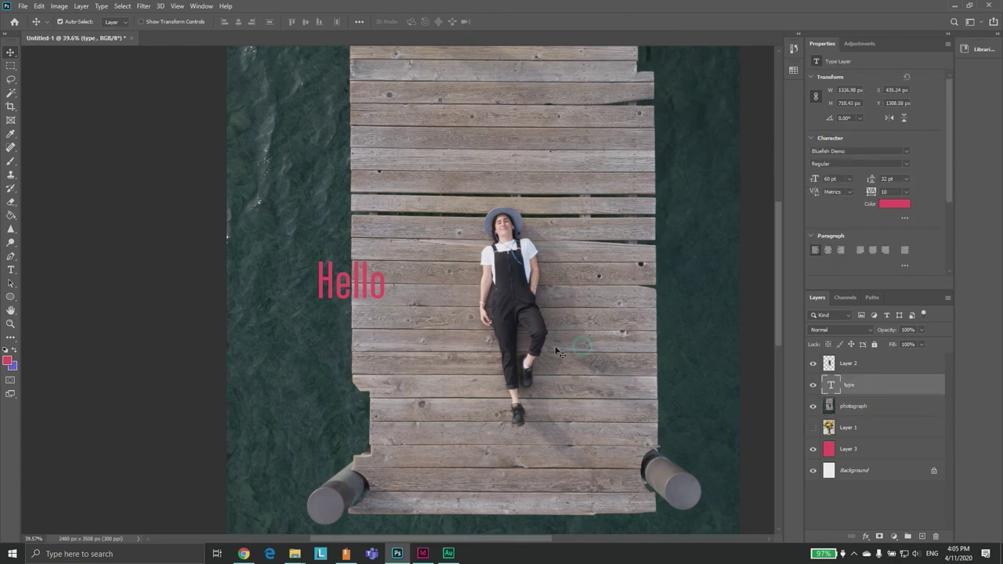
{"action": "key", "text": "Delete"}
{"action": "left_click", "coordinate": [855, 396], "text": "ctrl"}
{"action": "left_click", "coordinate": [854, 386]}
Add a Curves adjustment layer above the photograph and brighten it with a curve point at input 179, output 213
{"action": "left_click_drag", "start_coordinate": [531, 317], "coordinate": [436, 309]}
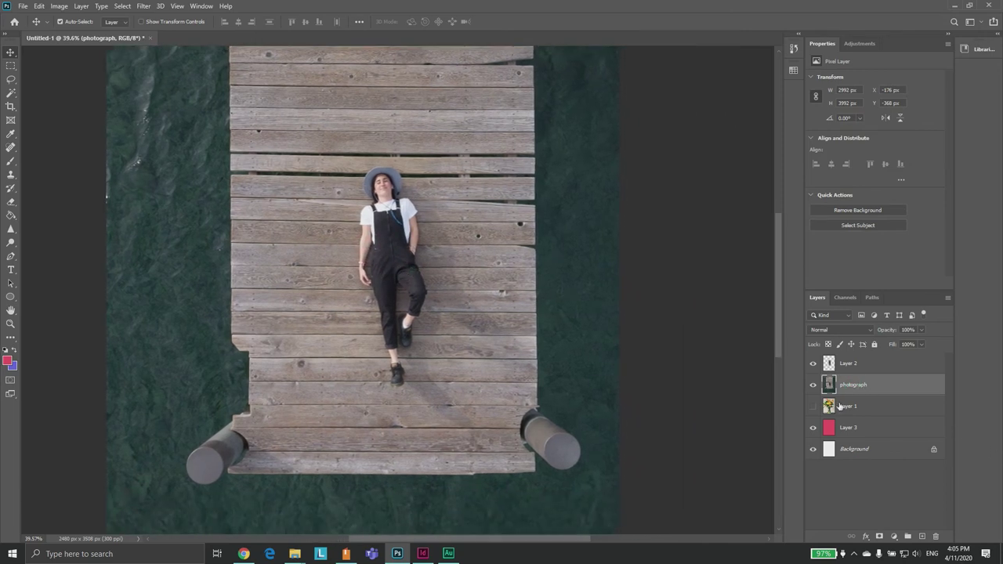
{"action": "left_click", "coordinate": [894, 537]}
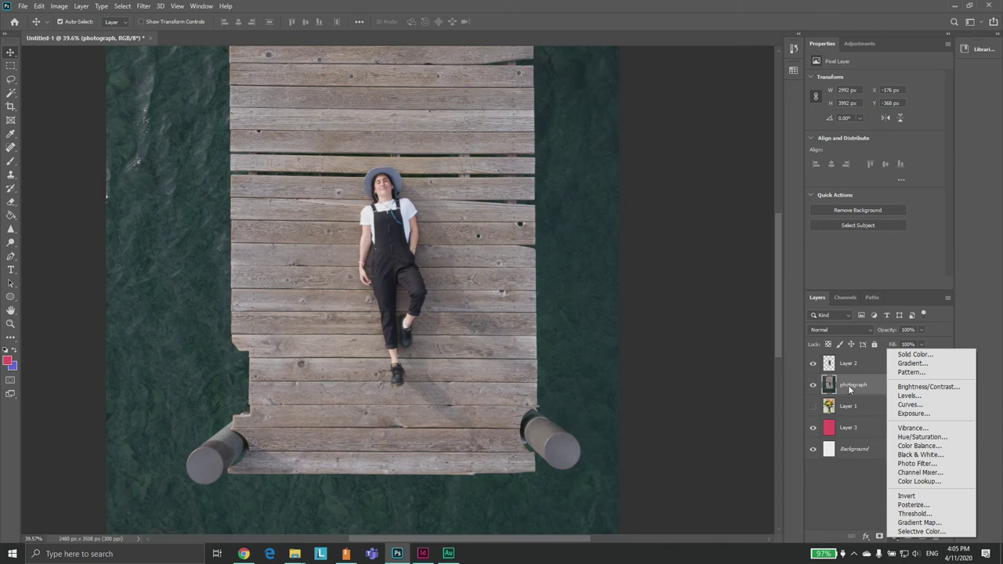
{"action": "left_click", "coordinate": [920, 406]}
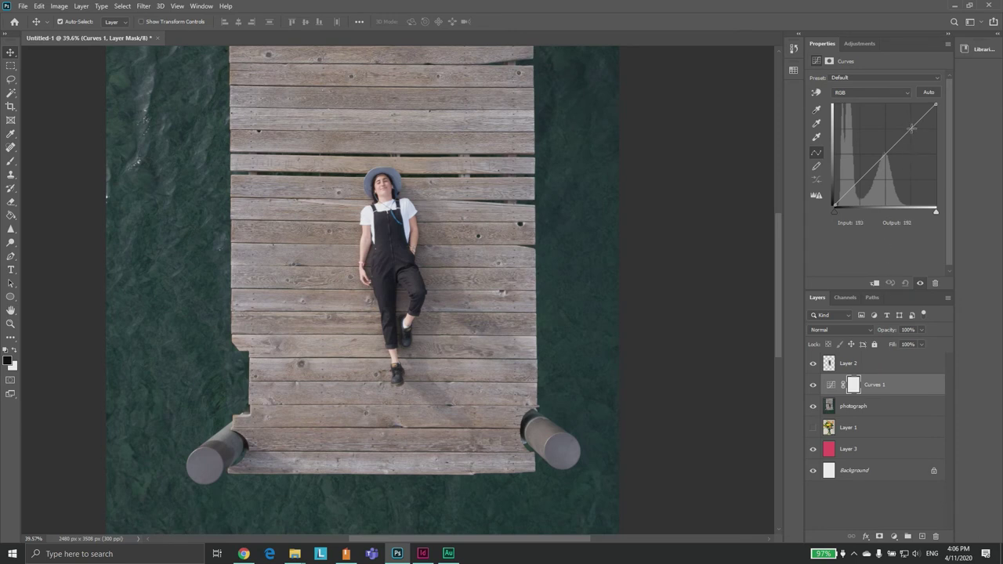
{"action": "mouse_move", "coordinate": [911, 128]}
{"action": "left_mouse_down"}
{"action": "mouse_move", "coordinate": [906, 108]}
{"action": "mouse_move", "coordinate": [905, 120]}
{"action": "left_mouse_up"}
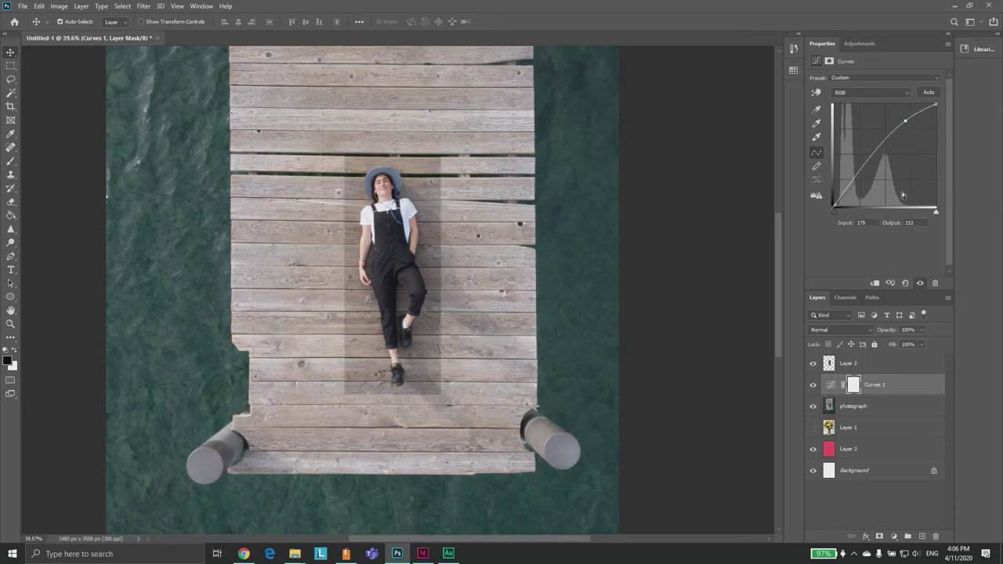
Hide Layer 2 and shape the Curves 1 contrast with a shadow point at input 93, output 68 and the highlight point at 192, 213
{"action": "left_click", "coordinate": [813, 364]}
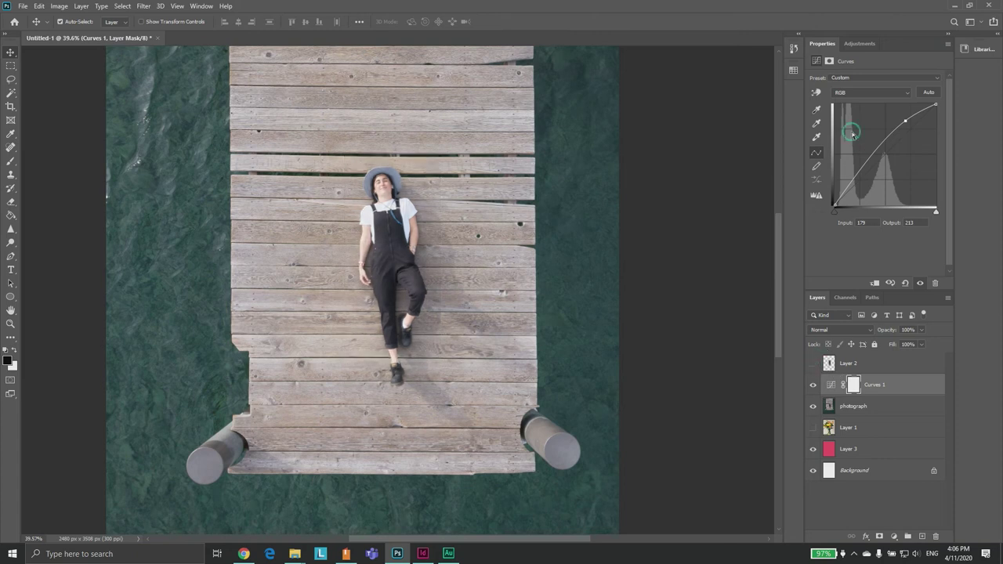
{"action": "mouse_move", "coordinate": [864, 167]}
{"action": "left_mouse_down"}
{"action": "mouse_move", "coordinate": [875, 187]}
{"action": "mouse_move", "coordinate": [871, 180]}
{"action": "left_mouse_up"}
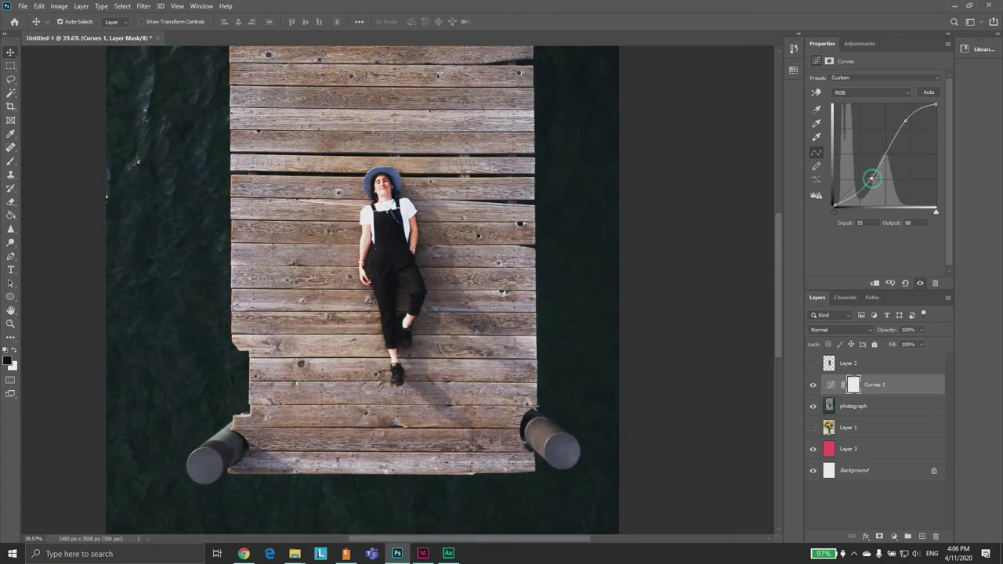
{"action": "left_click", "coordinate": [906, 120]}
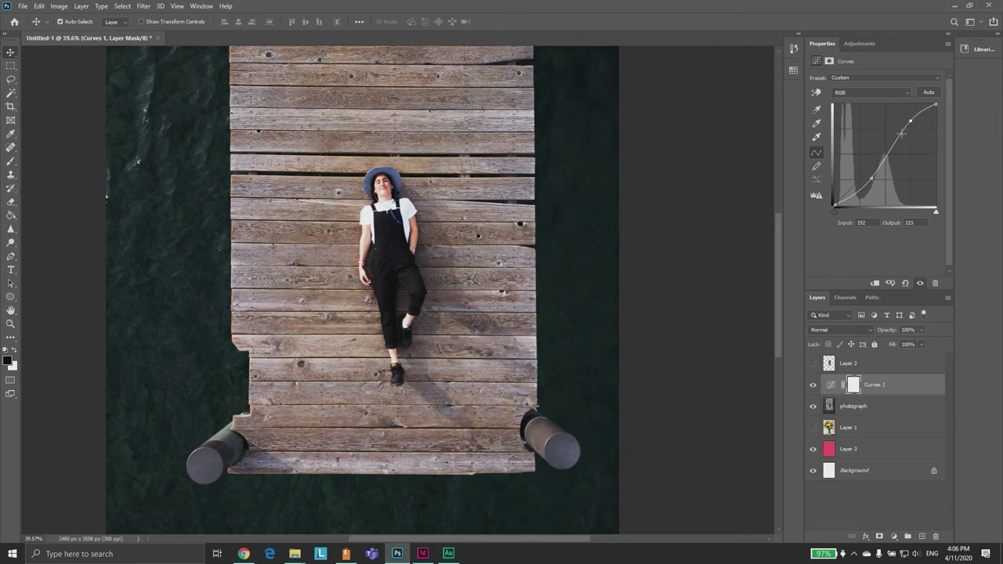
{"action": "left_click", "coordinate": [911, 121]}
{"action": "left_click", "coordinate": [870, 179]}
Toggle the Curves 1 layer's visibility to compare the photograph with and without the adjustment
{"action": "left_click", "coordinate": [813, 385]}
{"action": "left_click", "coordinate": [813, 385]}
{"action": "left_click", "coordinate": [813, 386]}
{"action": "left_click", "coordinate": [813, 385]}
Show Layer 1 and hide the photograph layer so the flower image is displayed under the Curves adjustment
{"action": "left_click", "coordinate": [813, 427]}
{"action": "left_click", "coordinate": [845, 408]}
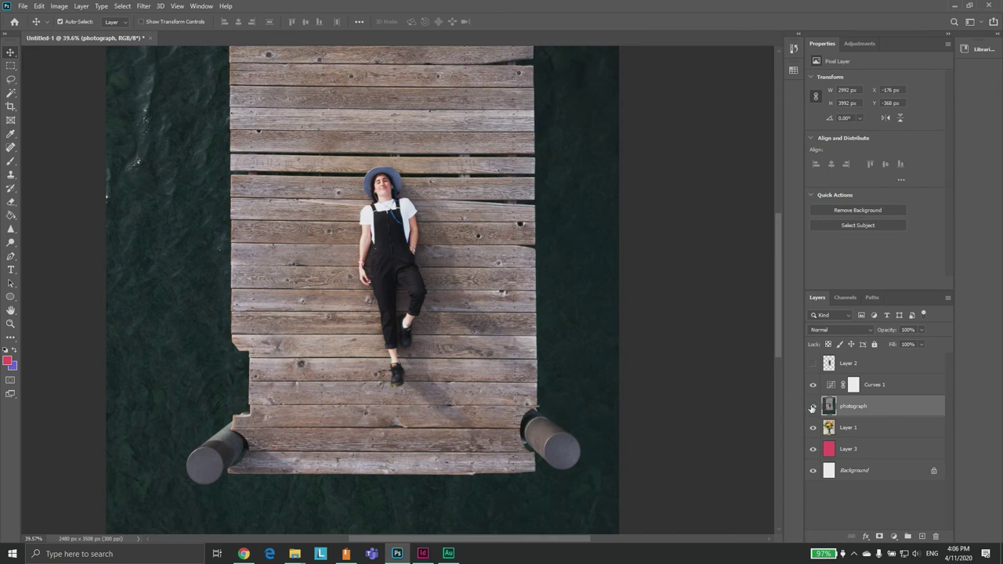
{"action": "left_click", "coordinate": [813, 406]}
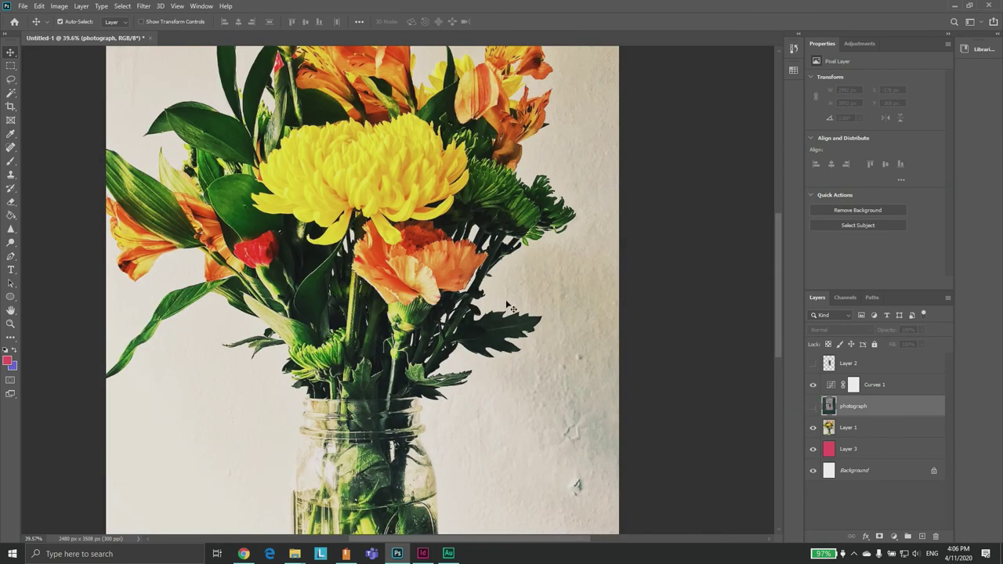
{"action": "scroll", "coordinate": [509, 308], "scroll_direction": "down", "scroll_amount": 3}
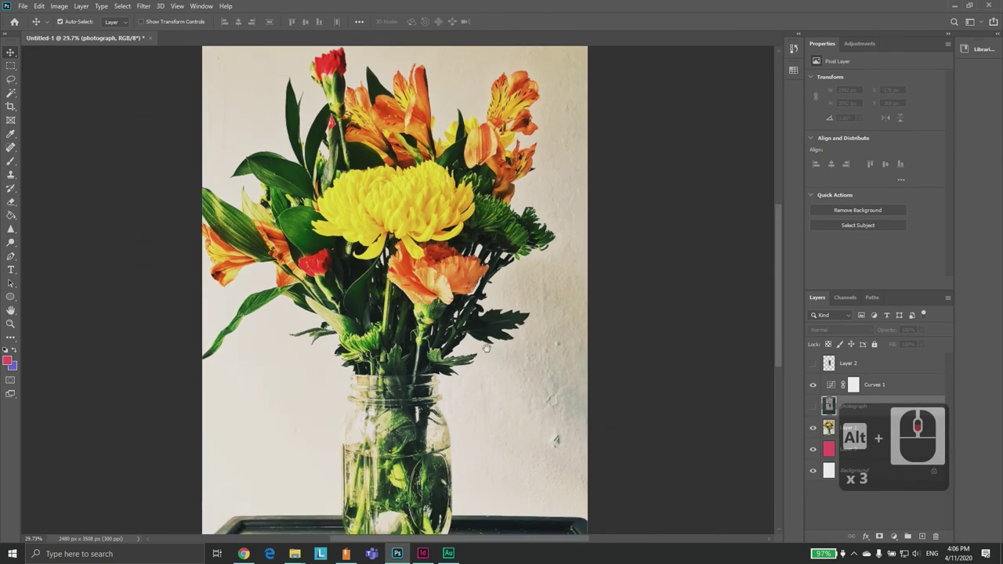
{"action": "left_click_drag", "start_coordinate": [486, 347], "coordinate": [458, 324]}
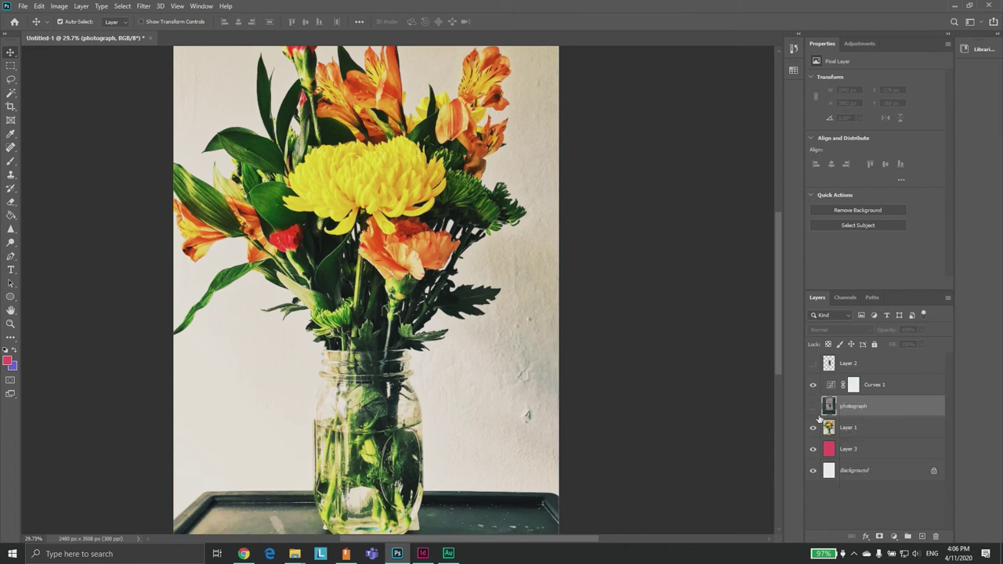
Toggle Curves 1 to compare its effect on the flower image, and show the photograph layer again
{"action": "left_click", "coordinate": [813, 385]}
{"action": "left_click", "coordinate": [813, 385]}
{"action": "left_click", "coordinate": [813, 384]}
{"action": "left_click", "coordinate": [813, 385]}
{"action": "left_click", "coordinate": [812, 385]}
{"action": "left_click", "coordinate": [813, 385]}
{"action": "left_click", "coordinate": [812, 406]}
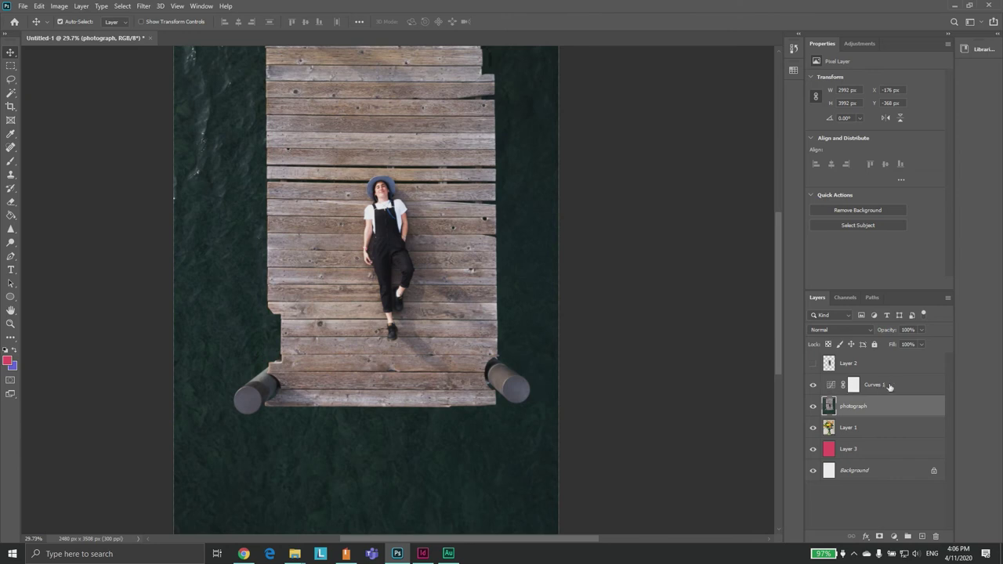
Clip the Curves 1 adjustment layer to the photograph layer with a clipping mask
{"action": "left_click", "coordinate": [888, 386]}
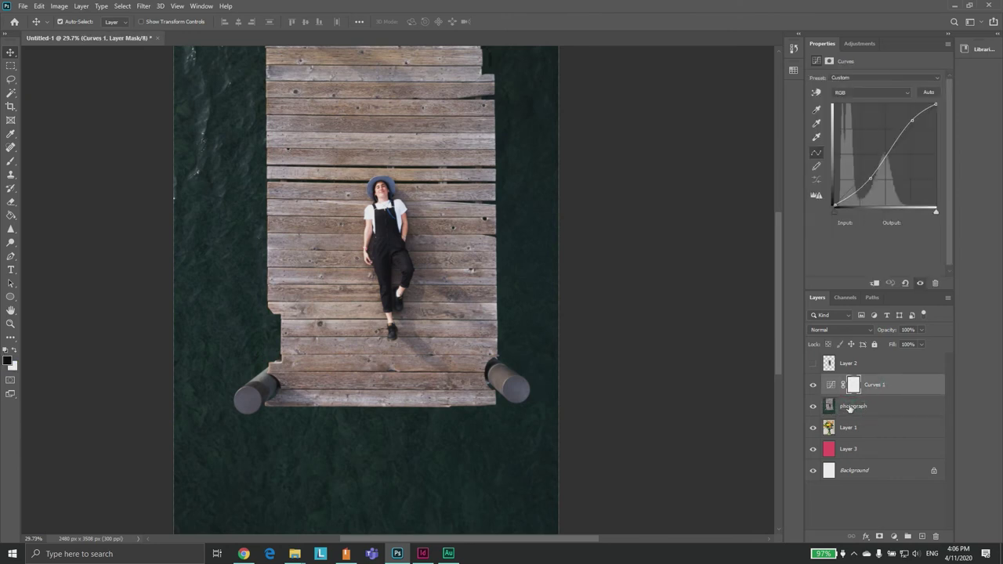
{"action": "left_click", "coordinate": [880, 386]}
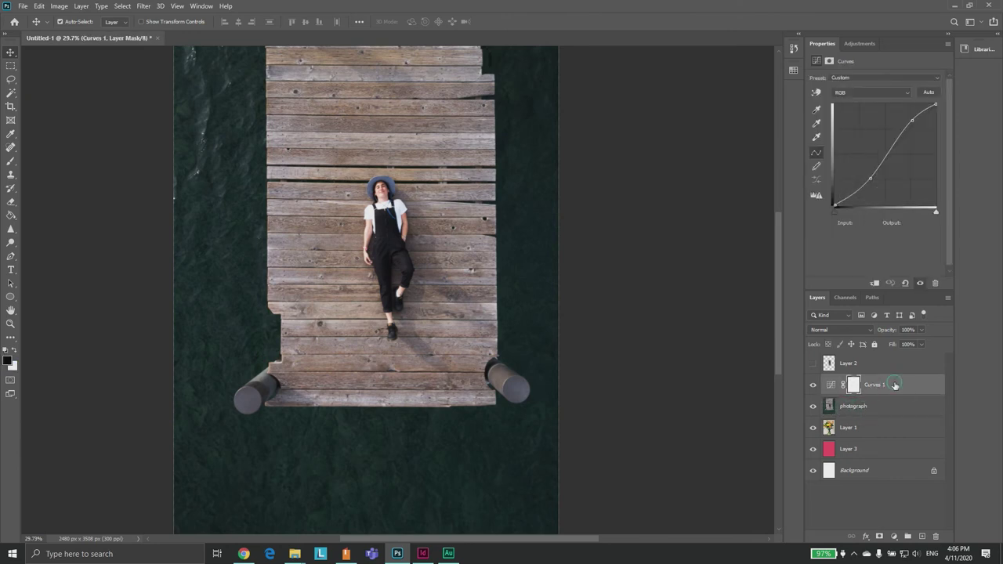
{"action": "right_click", "coordinate": [882, 386]}
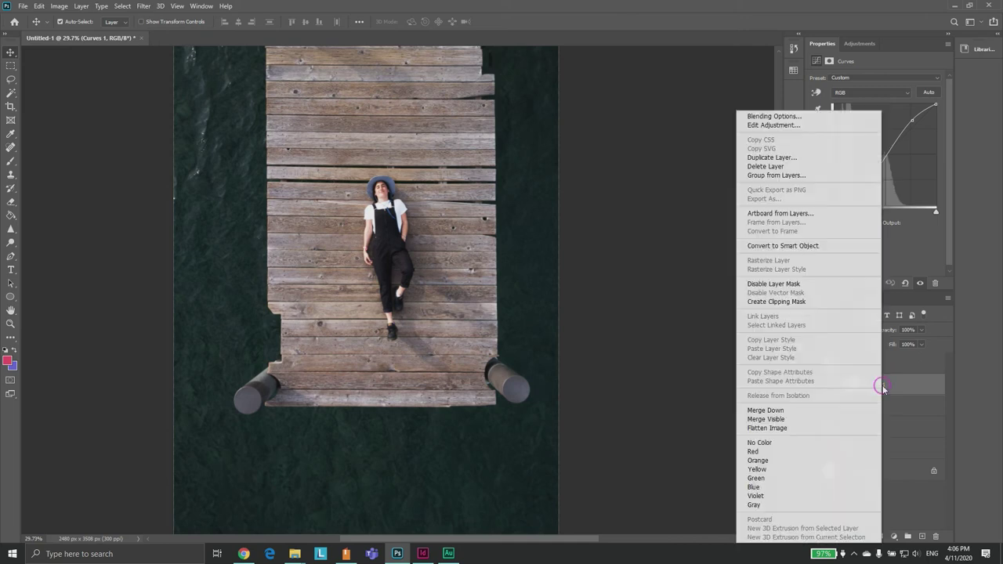
{"action": "left_click", "coordinate": [776, 303]}
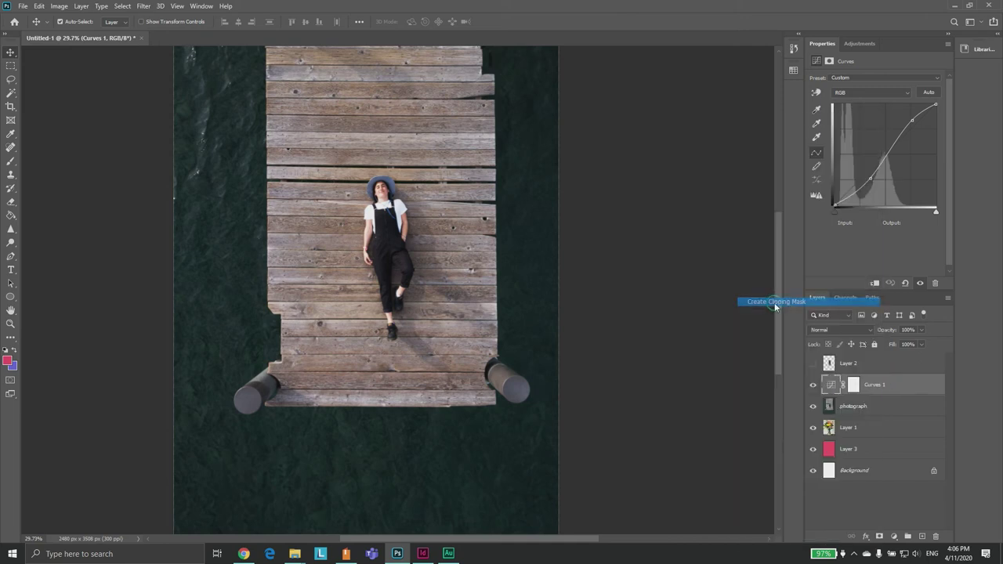
Toggle the photograph layer's visibility to examine how the clipped Curves adjustment treats the flower image beneath
{"action": "left_click", "coordinate": [813, 407]}
{"action": "left_click", "coordinate": [814, 407]}
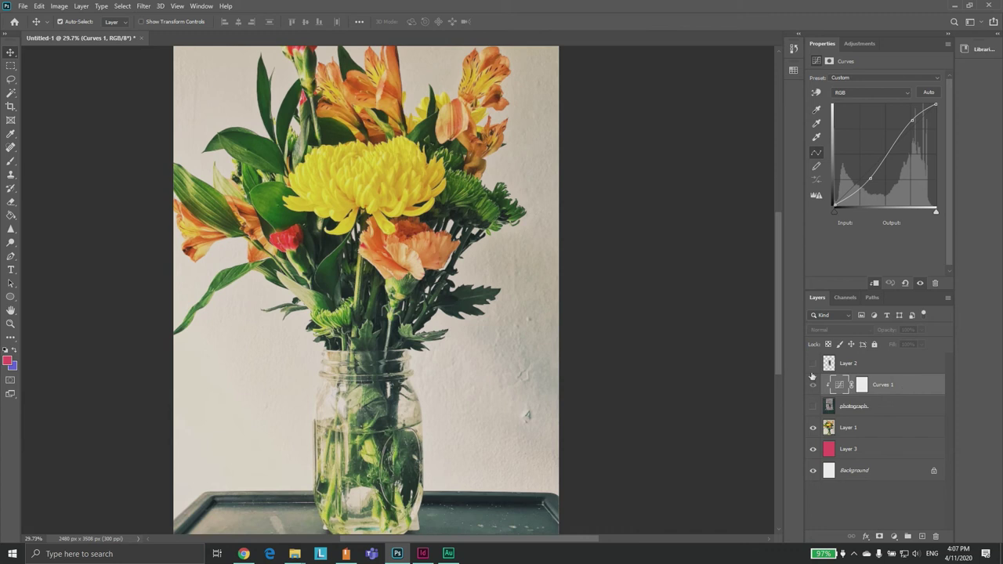
{"action": "left_click", "coordinate": [813, 405]}
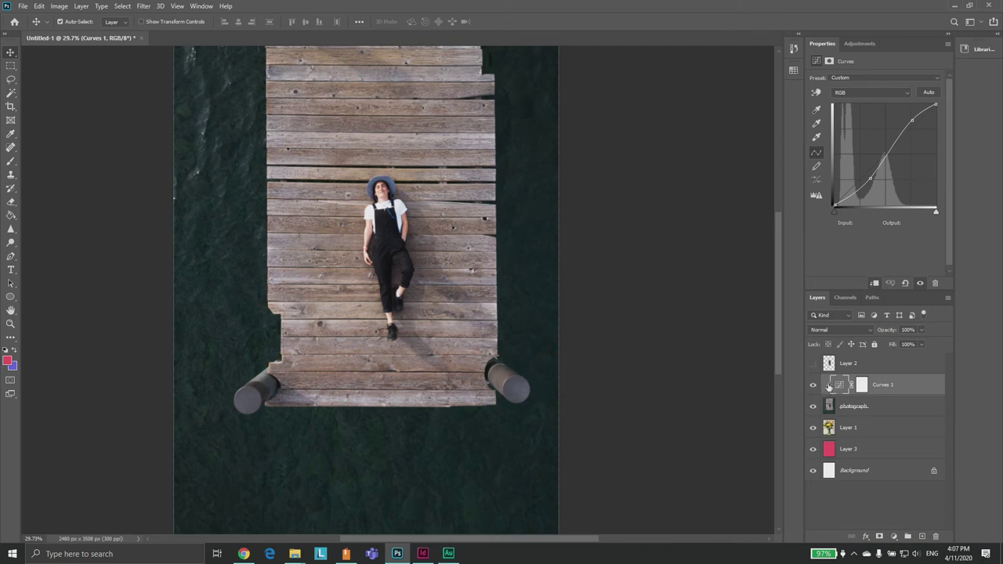
Show Layer 2 over the photograph and toggle its visibility to compare the patch around the figure, leaving it hidden
{"action": "left_click", "coordinate": [907, 405]}
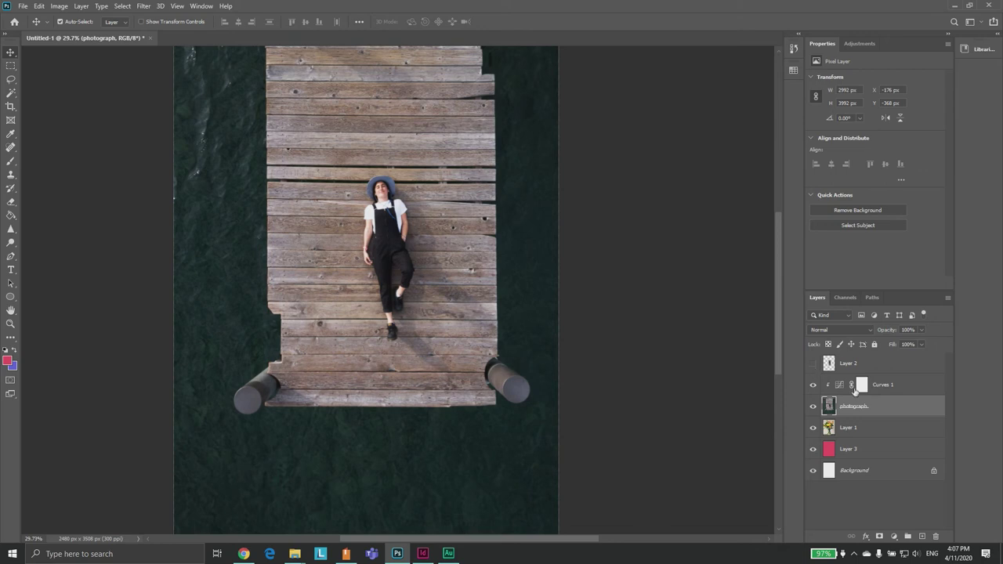
{"action": "left_click", "coordinate": [815, 367]}
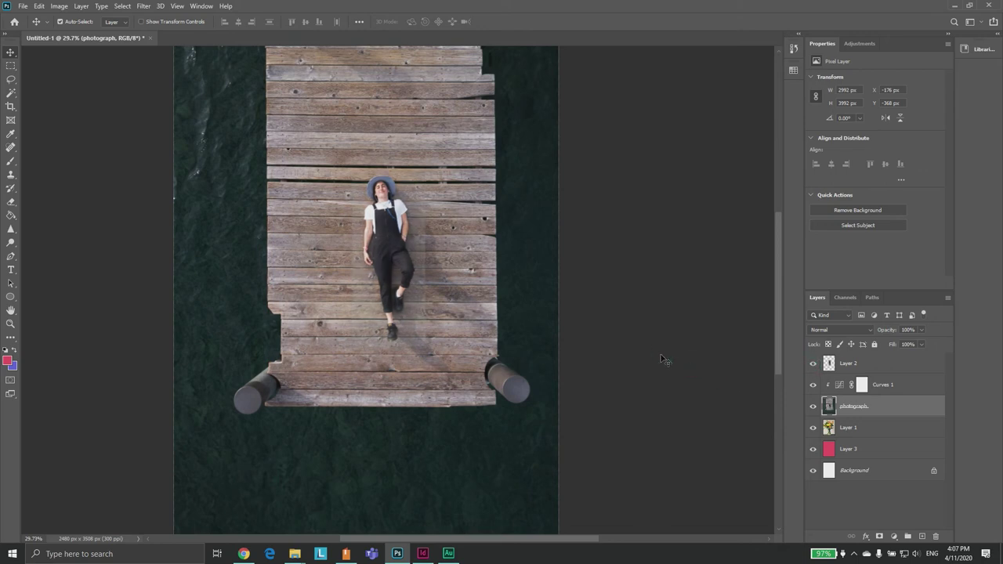
{"action": "scroll", "coordinate": [436, 253], "scroll_direction": "up", "scroll_amount": 7}
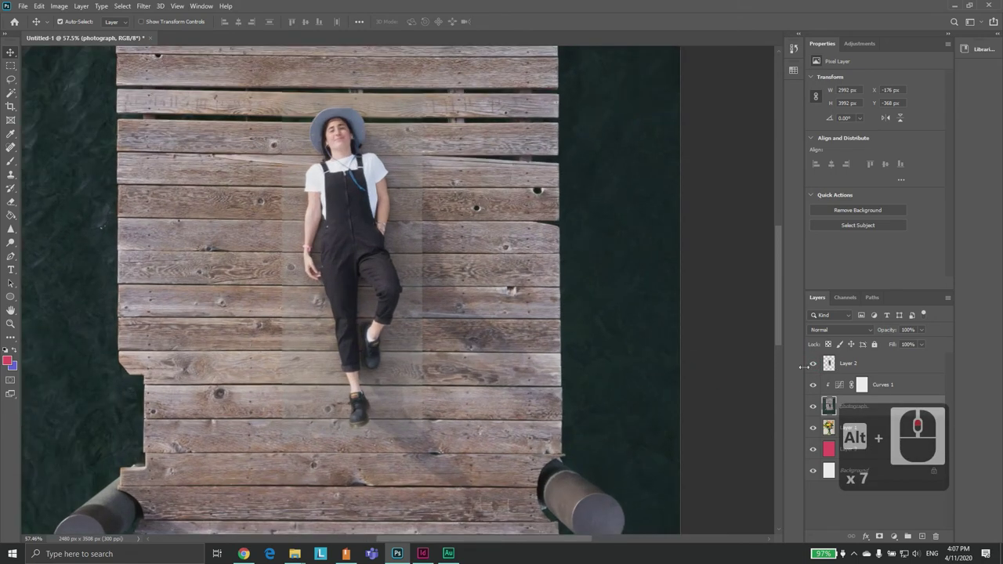
{"action": "scroll", "coordinate": [409, 276], "scroll_direction": "up", "scroll_amount": 5}
{"action": "left_click_drag", "start_coordinate": [337, 298], "coordinate": [395, 325]}
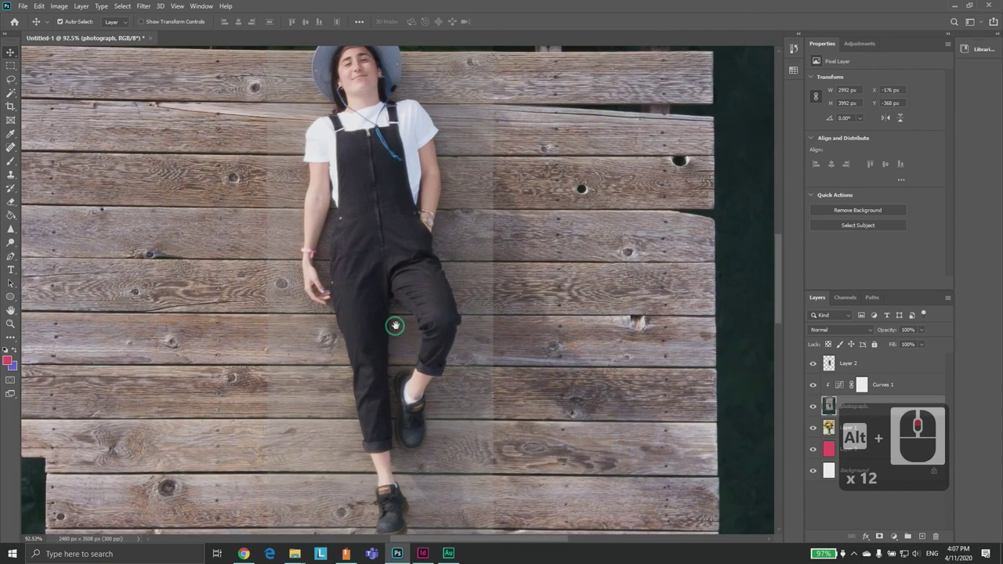
{"action": "left_click", "coordinate": [814, 362]}
{"action": "left_click", "coordinate": [813, 363]}
{"action": "left_click", "coordinate": [813, 363]}
{"action": "left_click", "coordinate": [814, 363]}
{"action": "left_click", "coordinate": [813, 363]}
Delete the Curves 1 layer's mask and the Curves 1 adjustment layer itself
{"action": "left_click", "coordinate": [893, 385]}
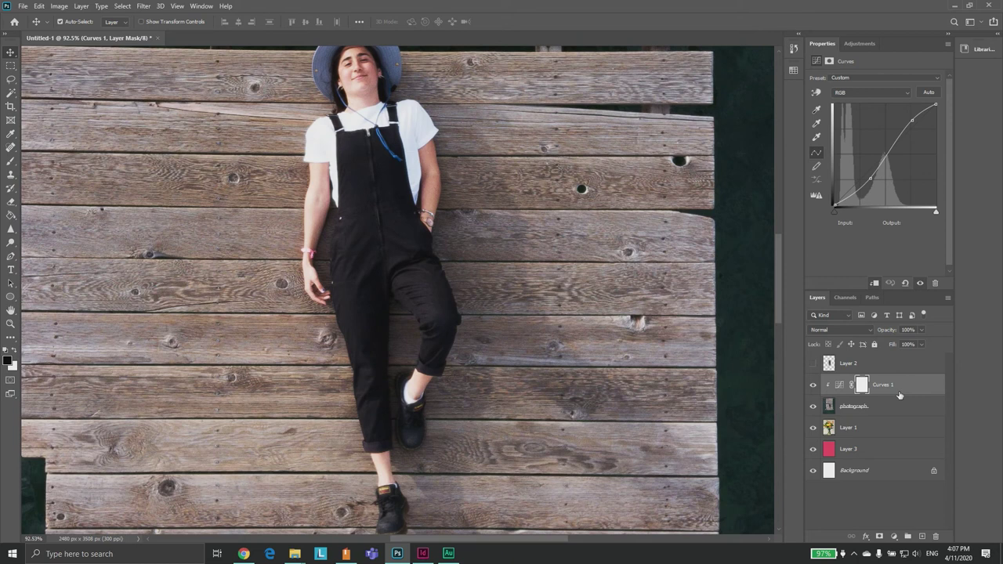
{"action": "left_click", "coordinate": [934, 537]}
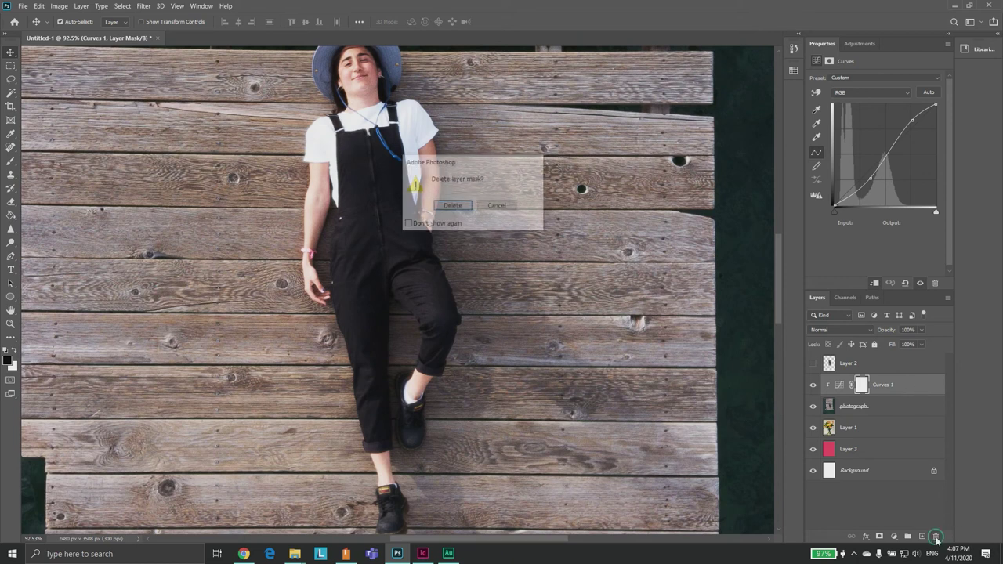
{"action": "left_click", "coordinate": [452, 206]}
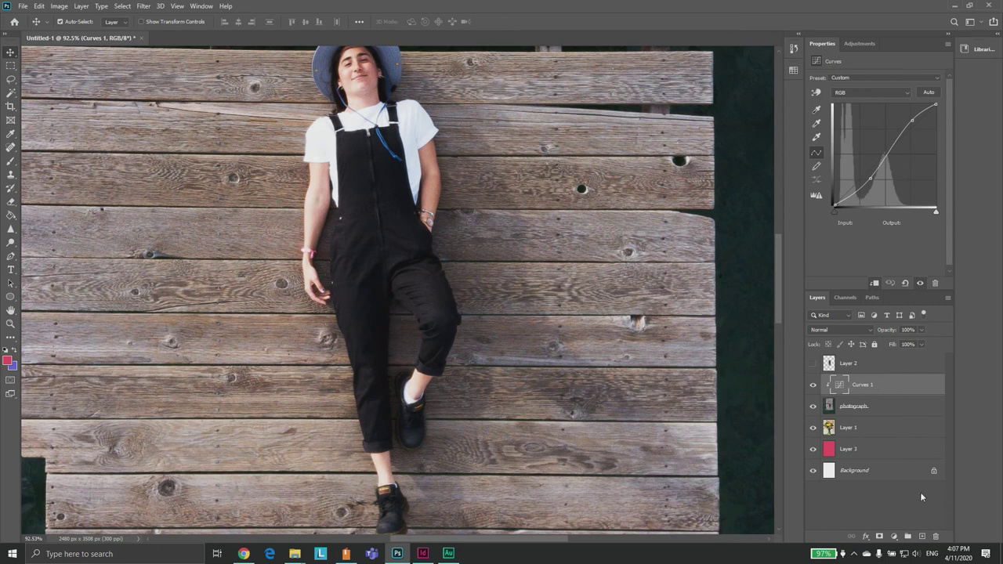
{"action": "left_click", "coordinate": [934, 537]}
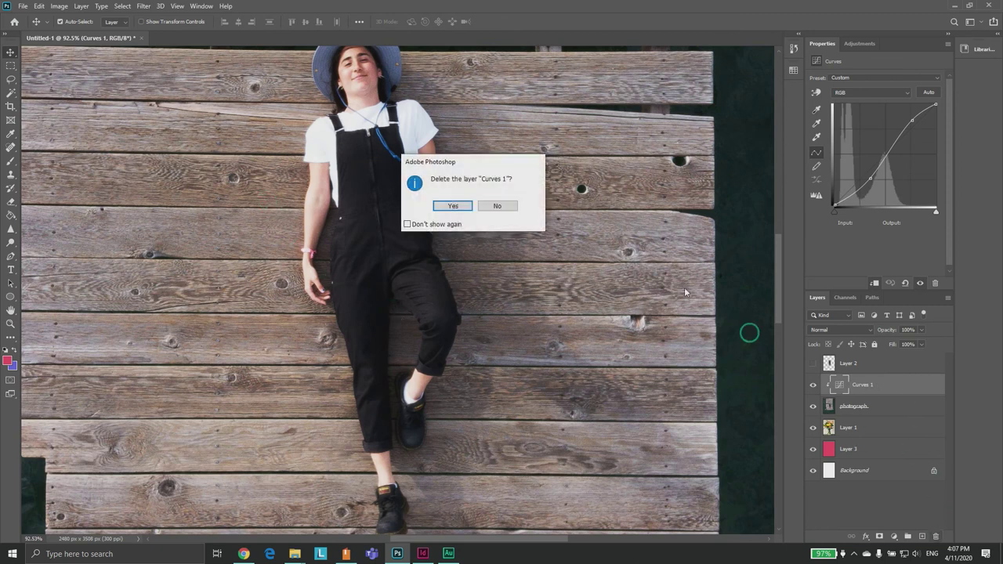
{"action": "left_click", "coordinate": [452, 206]}
Convert the document to Grayscale mode without flattening the layers, discarding the color information
{"action": "scroll", "coordinate": [320, 259], "scroll_direction": "down", "scroll_amount": 10}
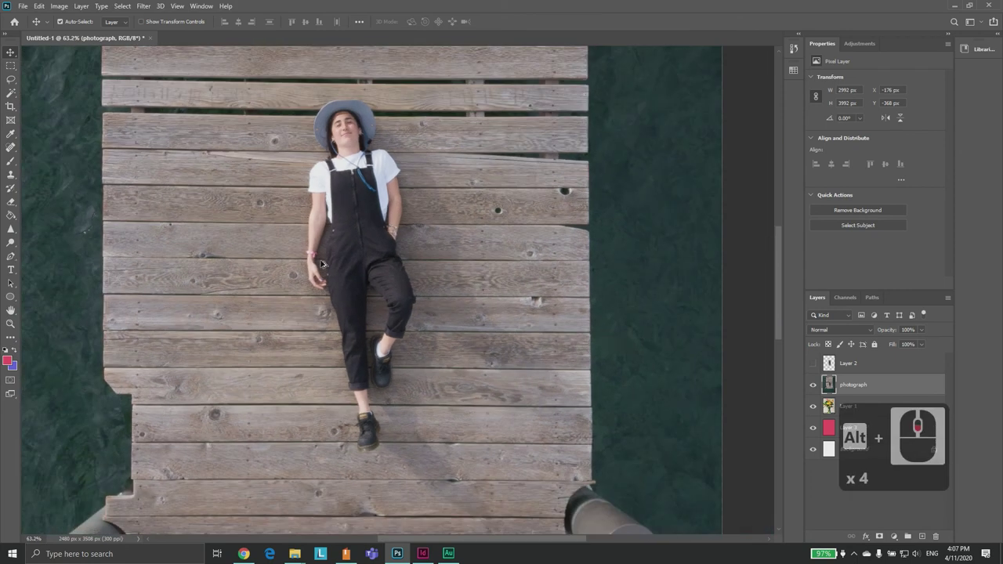
{"action": "left_click_drag", "start_coordinate": [319, 228], "coordinate": [368, 270]}
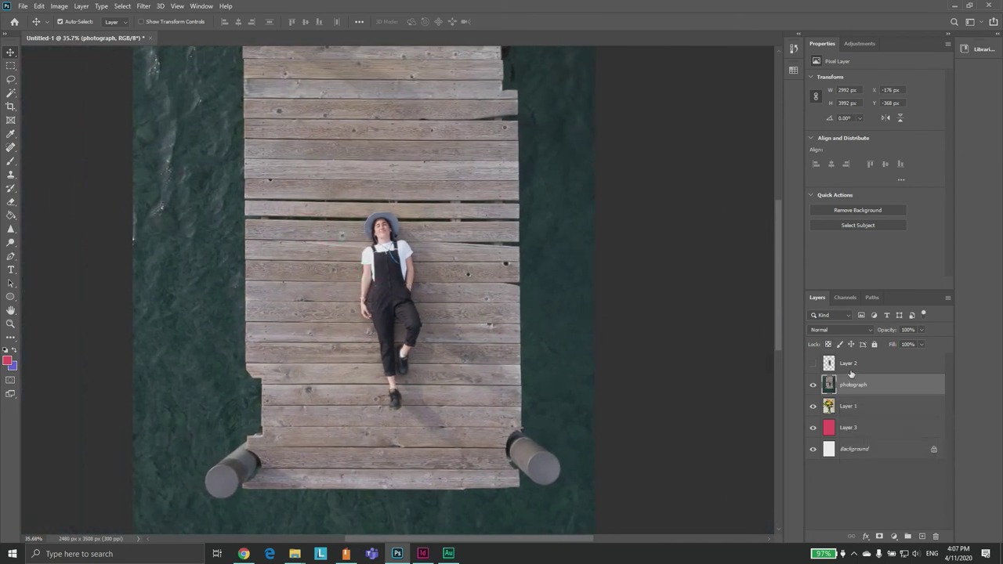
{"action": "mouse_move", "coordinate": [393, 200]}
{"action": "left_mouse_down"}
{"action": "mouse_move", "coordinate": [426, 224]}
{"action": "mouse_move", "coordinate": [396, 233]}
{"action": "mouse_move", "coordinate": [392, 212]}
{"action": "left_mouse_up"}
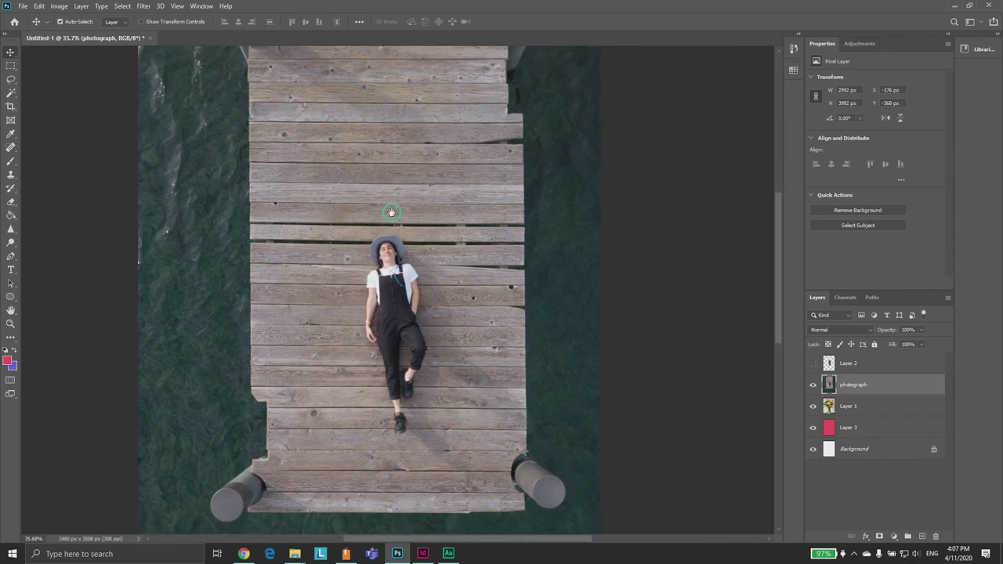
{"action": "left_click", "coordinate": [56, 6]}
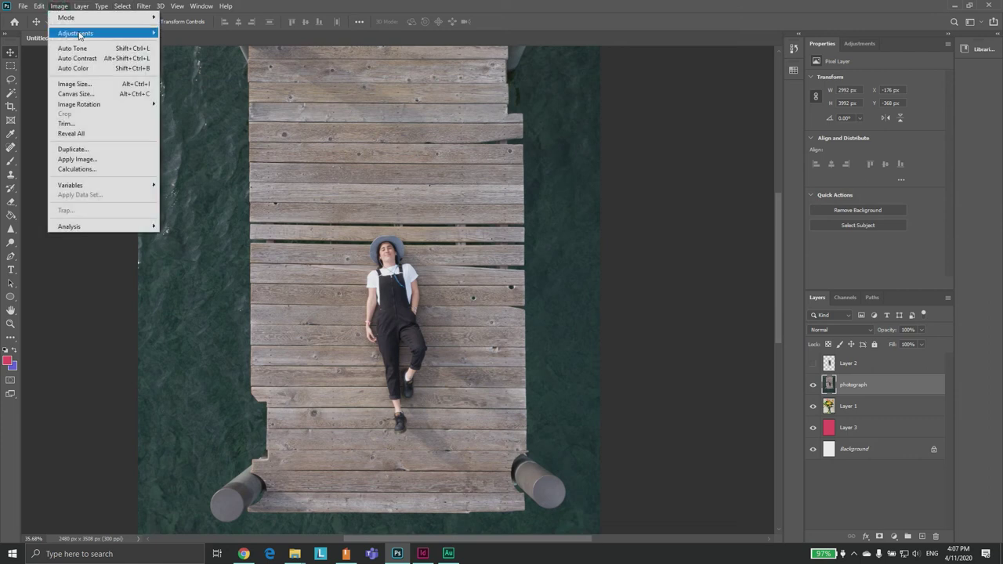
{"action": "mouse_move", "coordinate": [79, 35]}
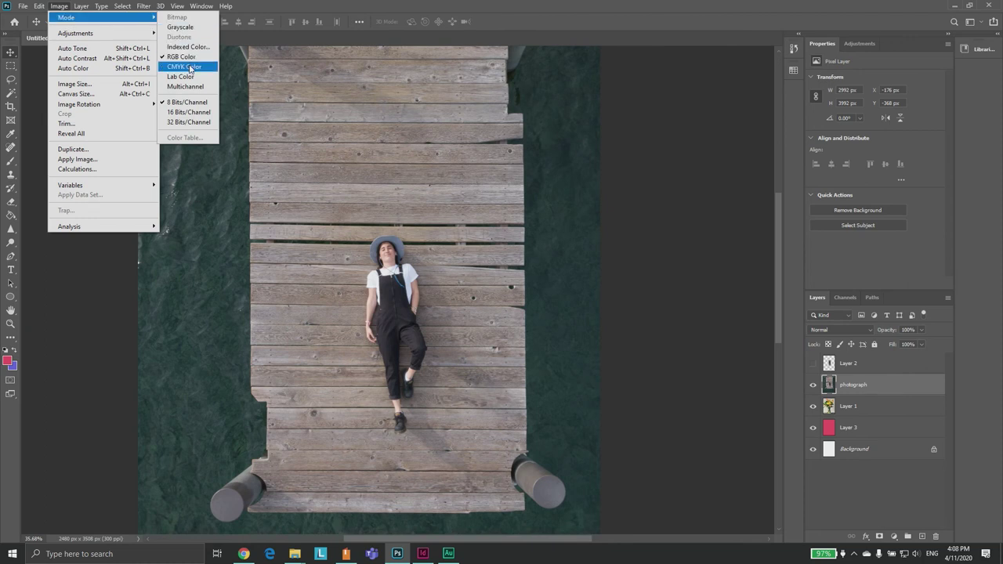
{"action": "left_click", "coordinate": [180, 28]}
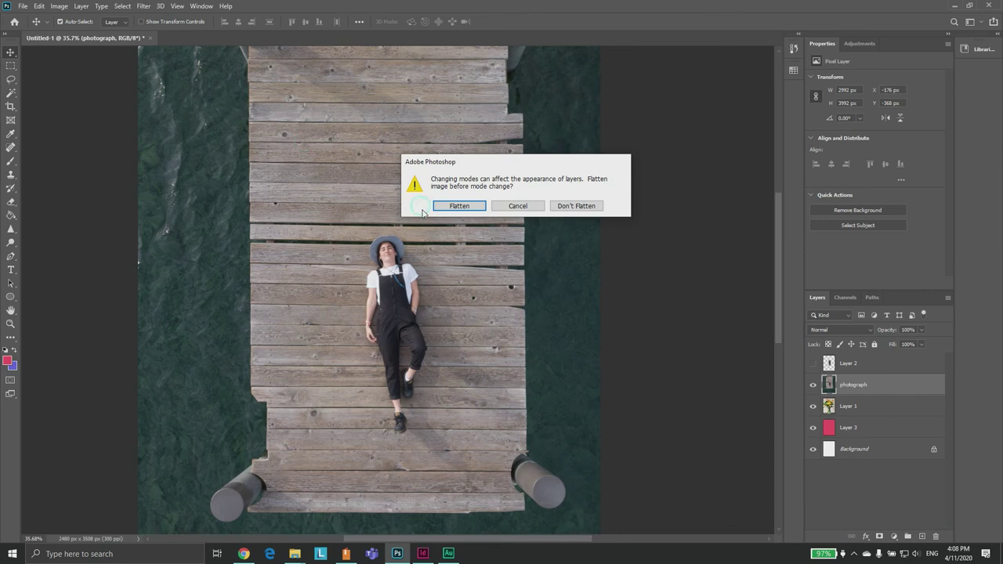
{"action": "left_click", "coordinate": [577, 206]}
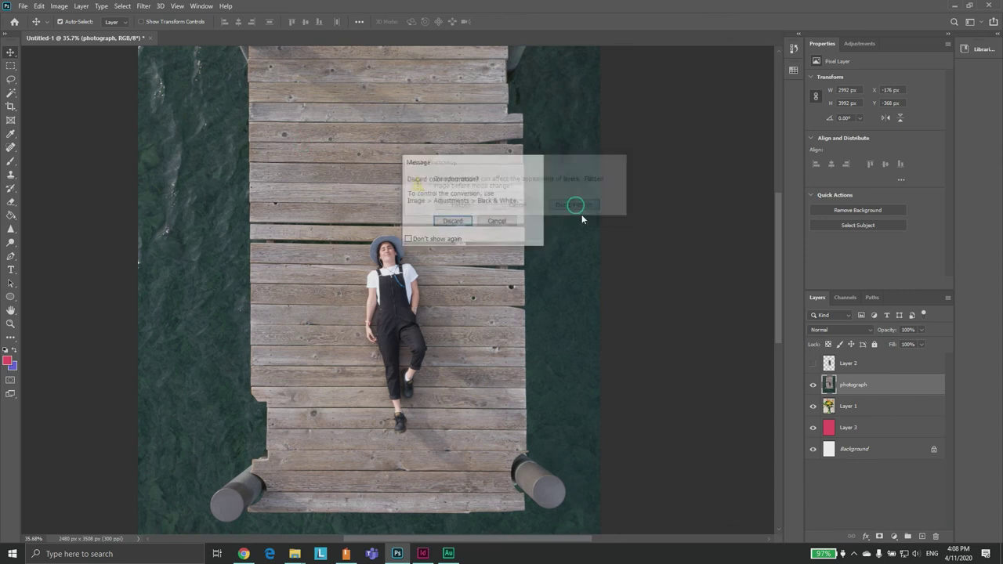
{"action": "left_click", "coordinate": [451, 222]}
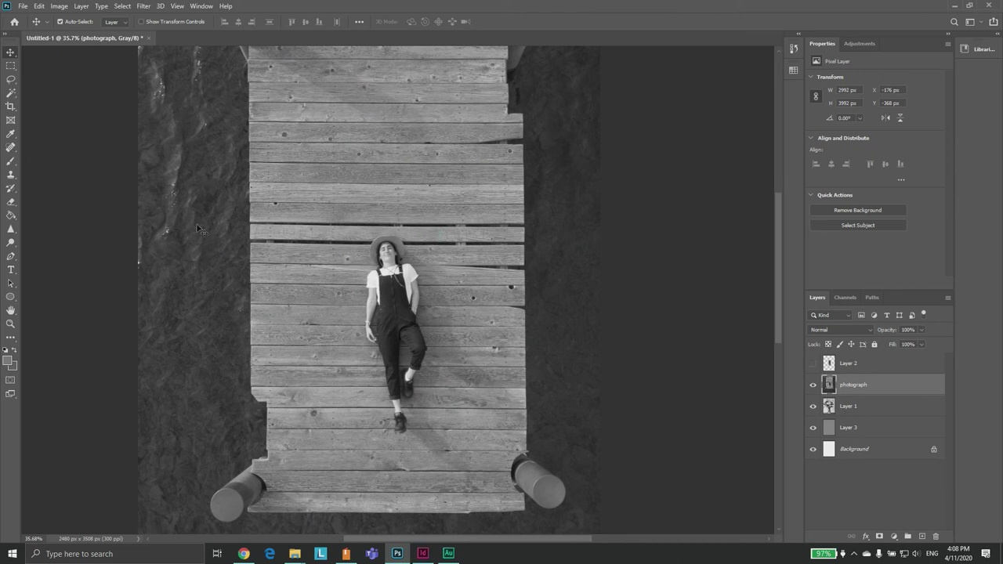
Set the document's color mode back to RGB Color without flattening the layers
{"action": "left_click", "coordinate": [59, 7]}
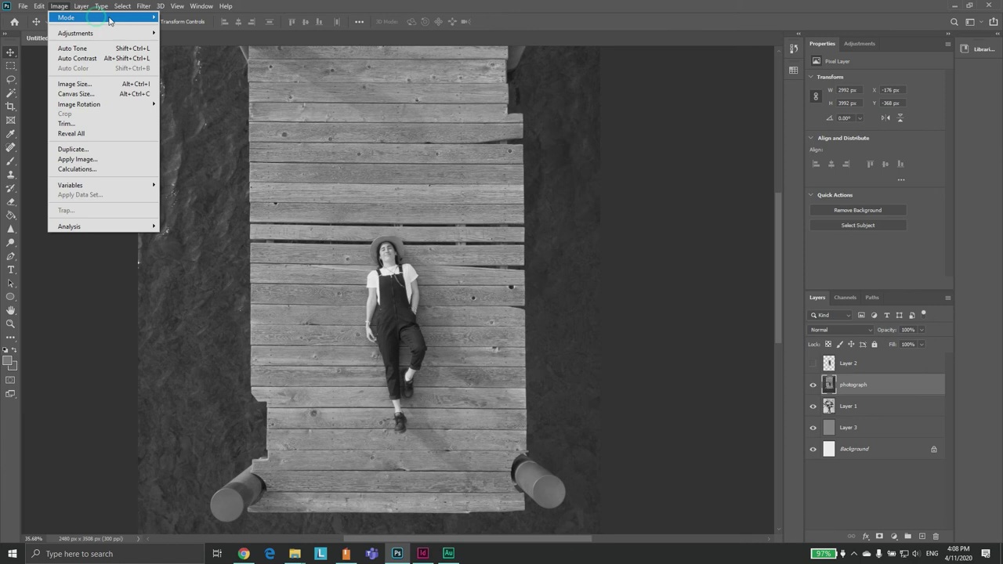
{"action": "mouse_move", "coordinate": [135, 19]}
{"action": "left_click", "coordinate": [196, 59]}
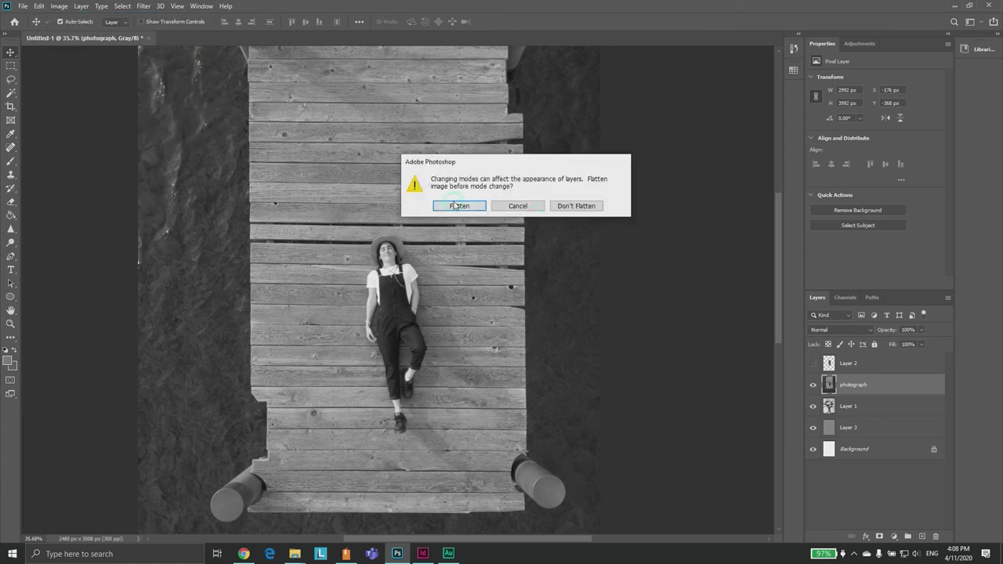
{"action": "left_click", "coordinate": [505, 208]}
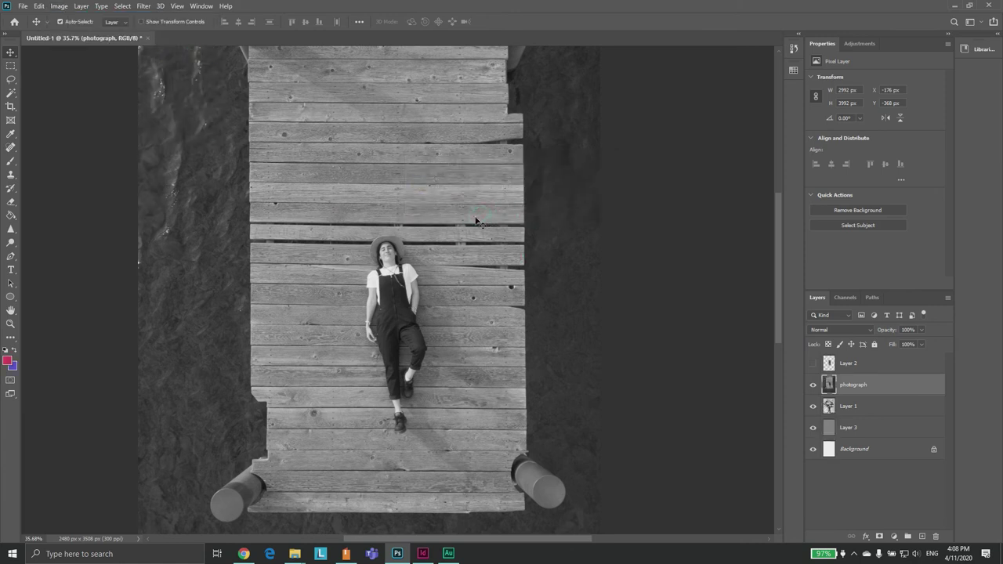
{"action": "left_click", "coordinate": [62, 8]}
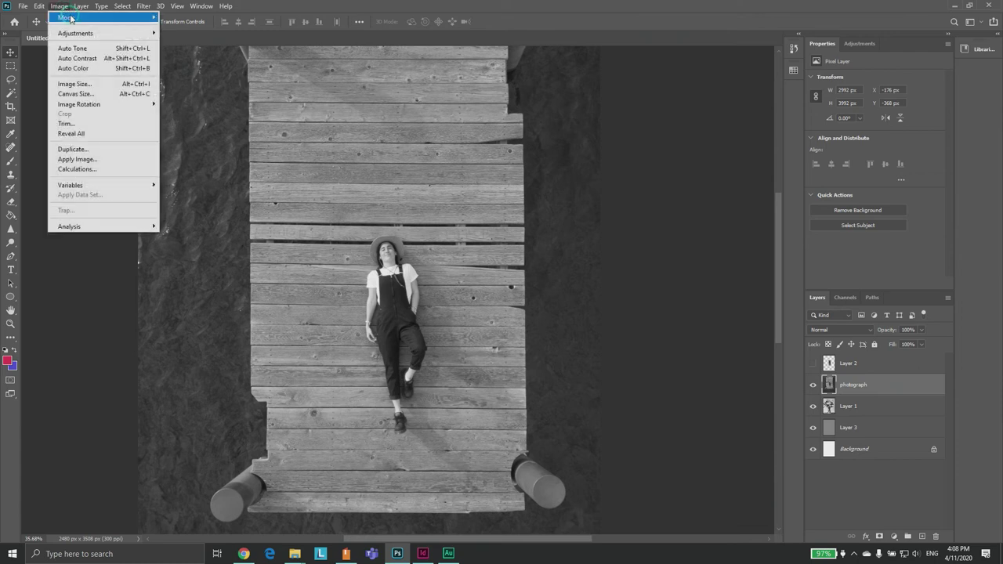
{"action": "mouse_move", "coordinate": [74, 18]}
{"action": "left_click", "coordinate": [189, 58]}
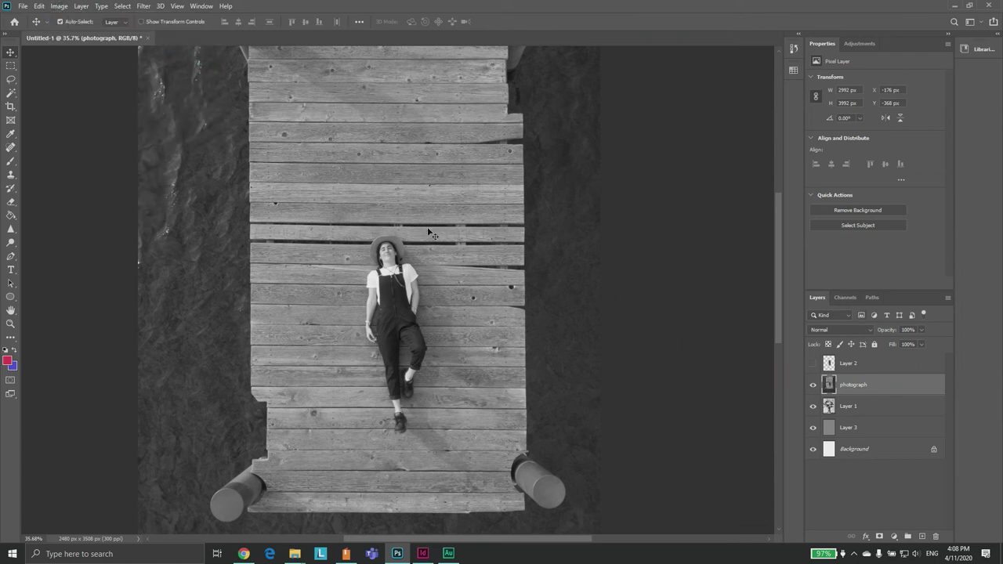
Undo both color mode conversions to restore the photograph's colors
{"action": "key", "text": "ctrl+z"}
{"action": "key", "text": "ctrl+z"}
{"action": "key", "text": "ctrl"}
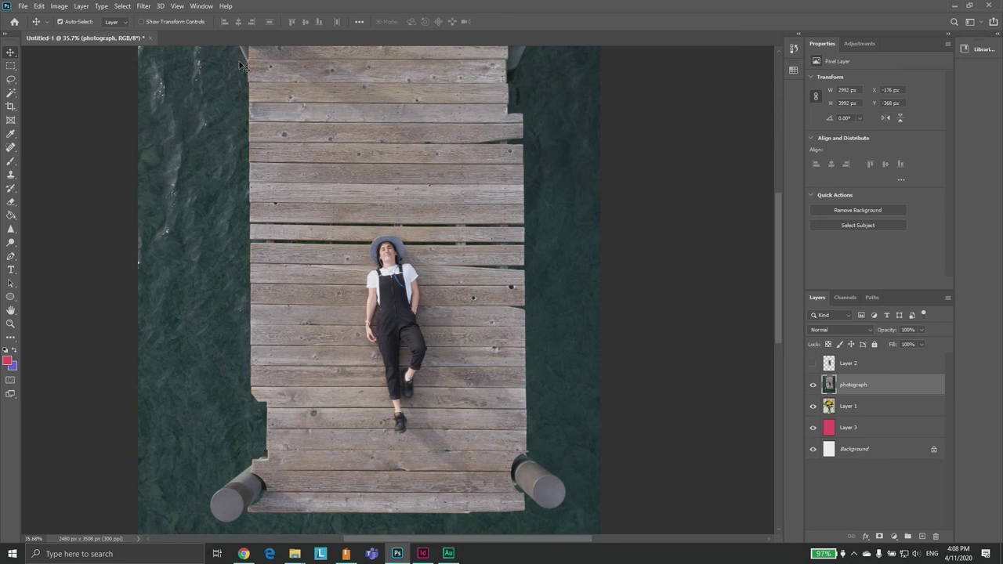
Try flipping the whole canvas horizontally and undo the flip
{"action": "mouse_move", "coordinate": [369, 204]}
{"action": "left_mouse_down"}
{"action": "mouse_move", "coordinate": [376, 224]}
{"action": "mouse_move", "coordinate": [371, 192]}
{"action": "left_mouse_up"}
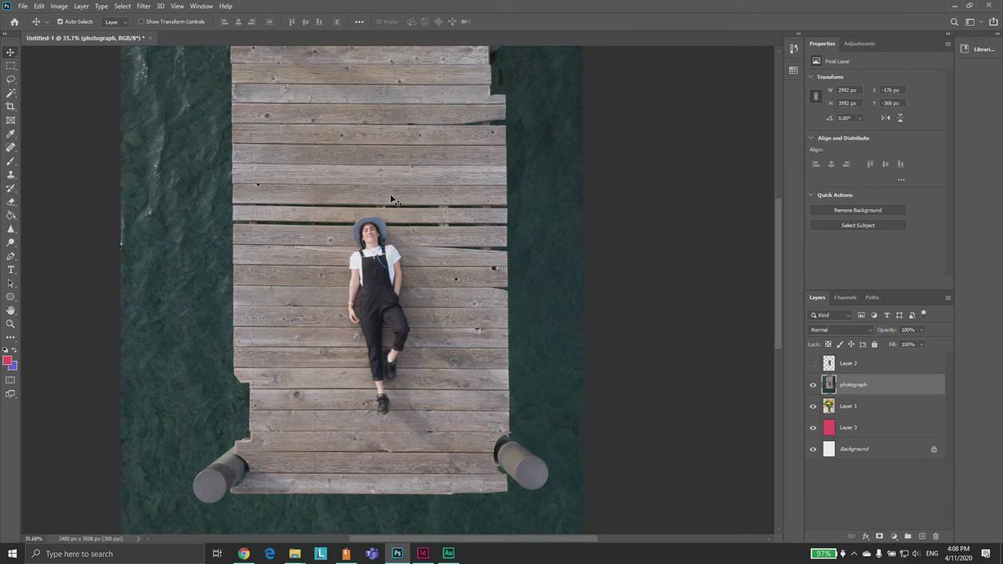
{"action": "left_click_drag", "start_coordinate": [214, 127], "coordinate": [238, 158]}
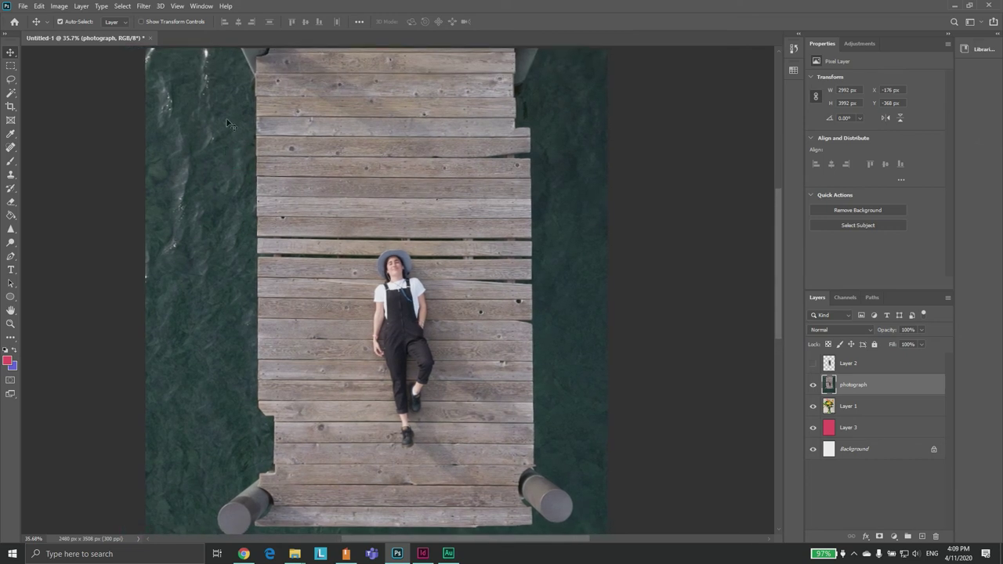
{"action": "left_click_drag", "start_coordinate": [329, 222], "coordinate": [331, 206]}
{"action": "left_click", "coordinate": [58, 7]}
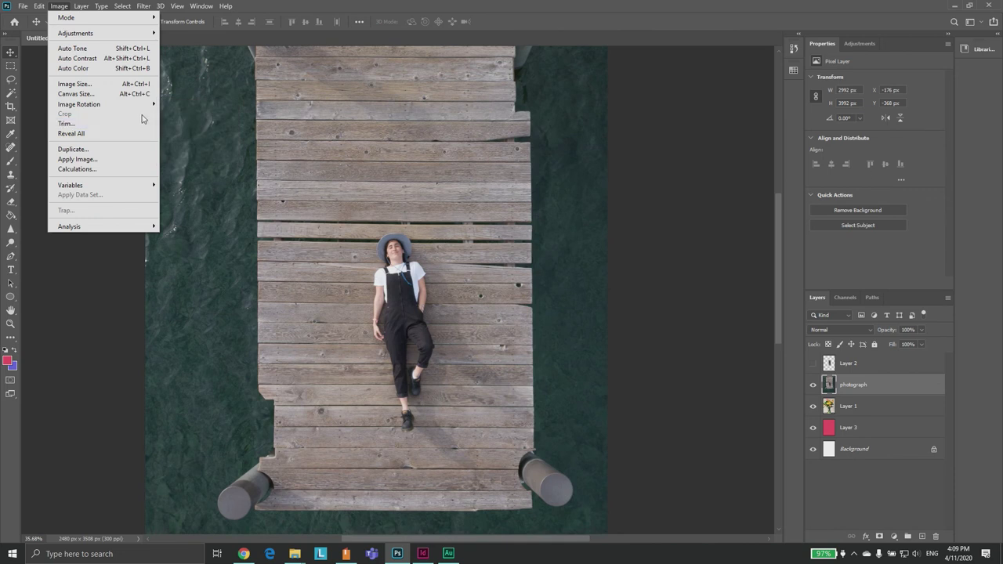
{"action": "mouse_move", "coordinate": [141, 105]}
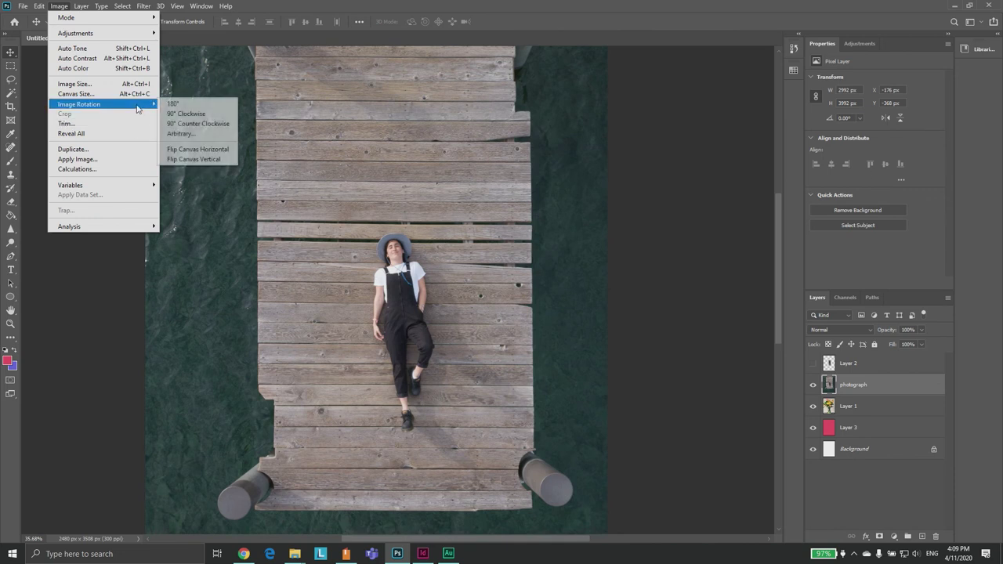
{"action": "left_click", "coordinate": [192, 150]}
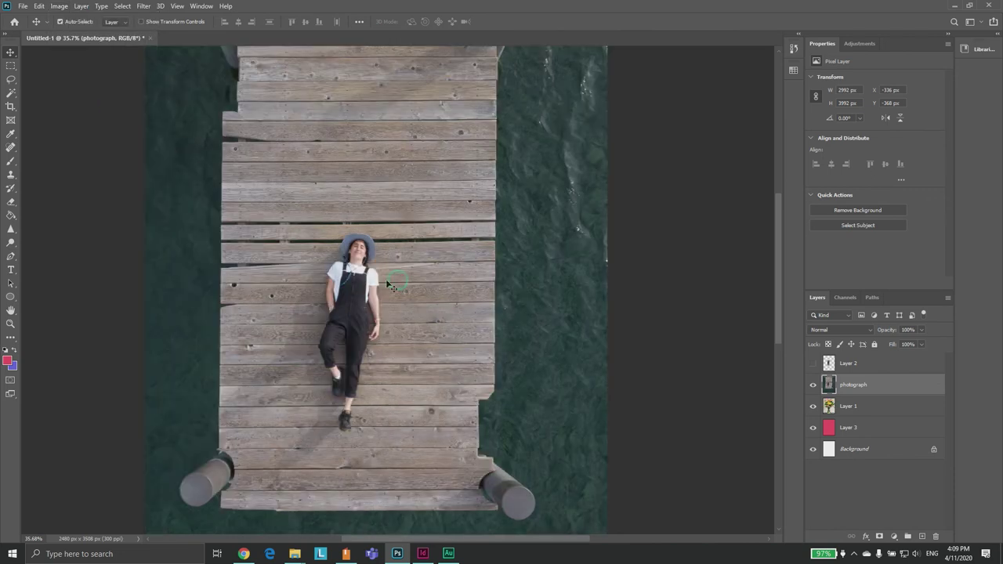
{"action": "key", "text": "ctrl+z"}
Add a new layer above the photograph and create a 60 pt paragraph text box across the upper jetty reading "Hello"
{"action": "key", "text": "s"}
{"action": "left_click", "coordinate": [85, 7]}
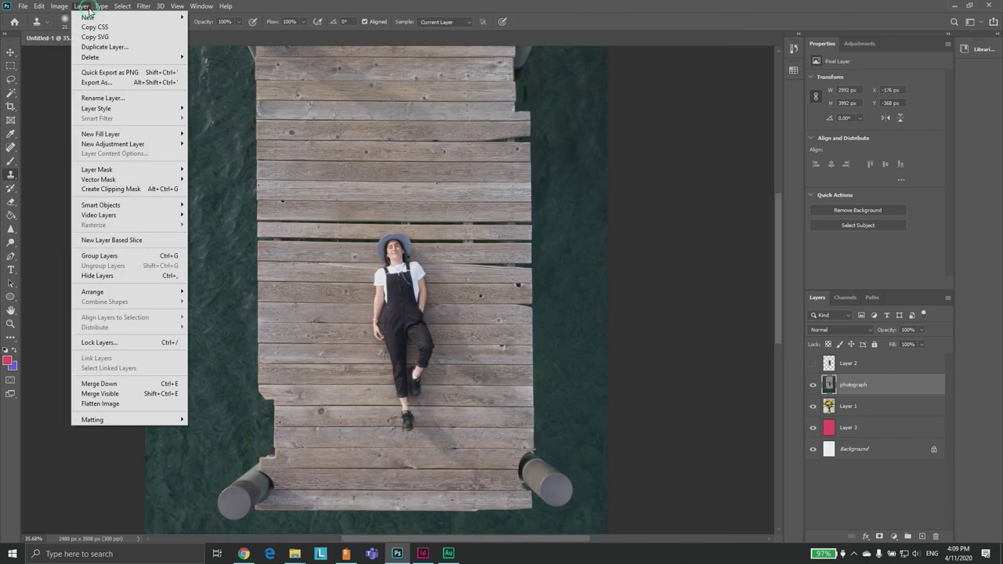
{"action": "left_click", "coordinate": [623, 228]}
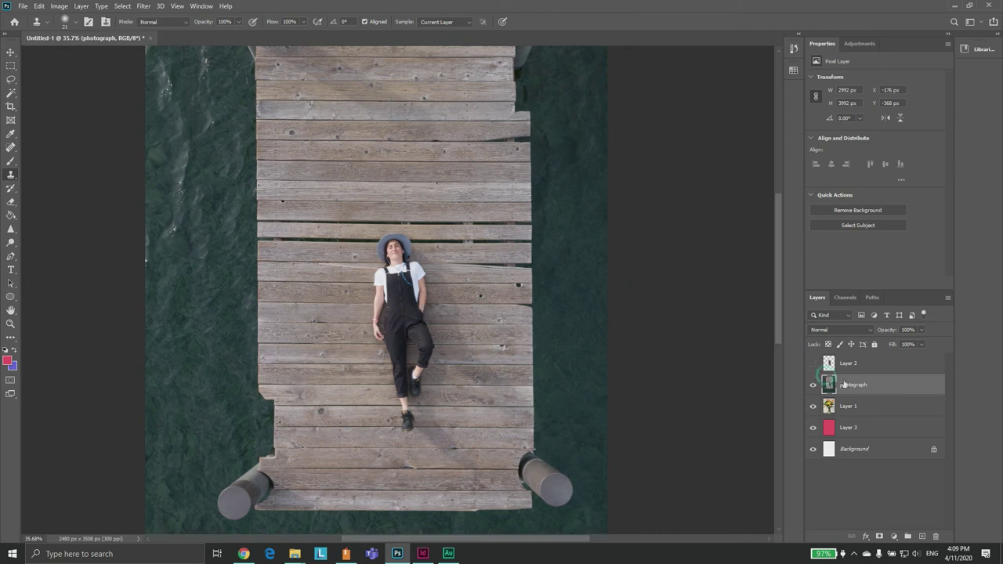
{"action": "left_click", "coordinate": [923, 539]}
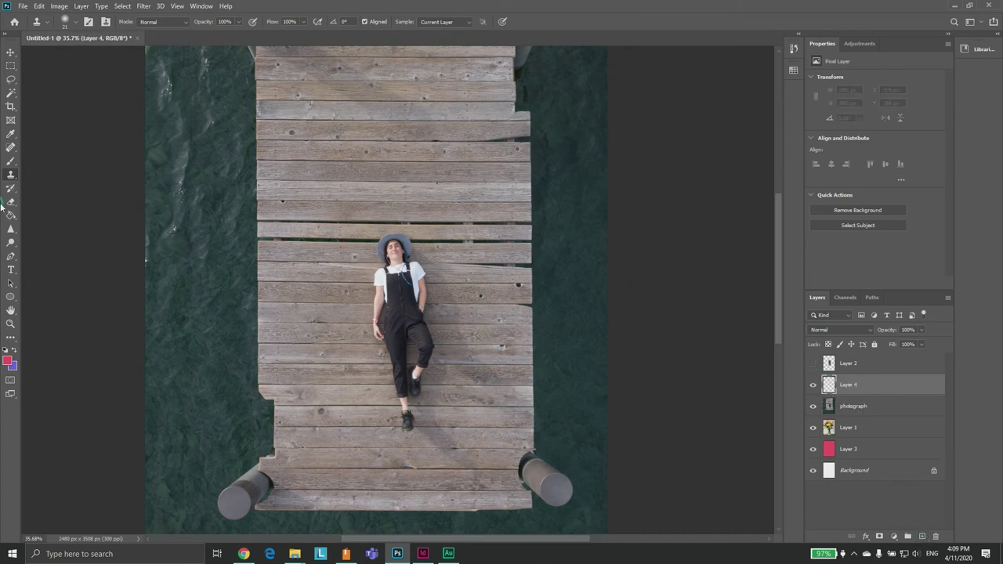
{"action": "left_click", "coordinate": [11, 270]}
{"action": "left_click_drag", "start_coordinate": [212, 129], "coordinate": [523, 280]}
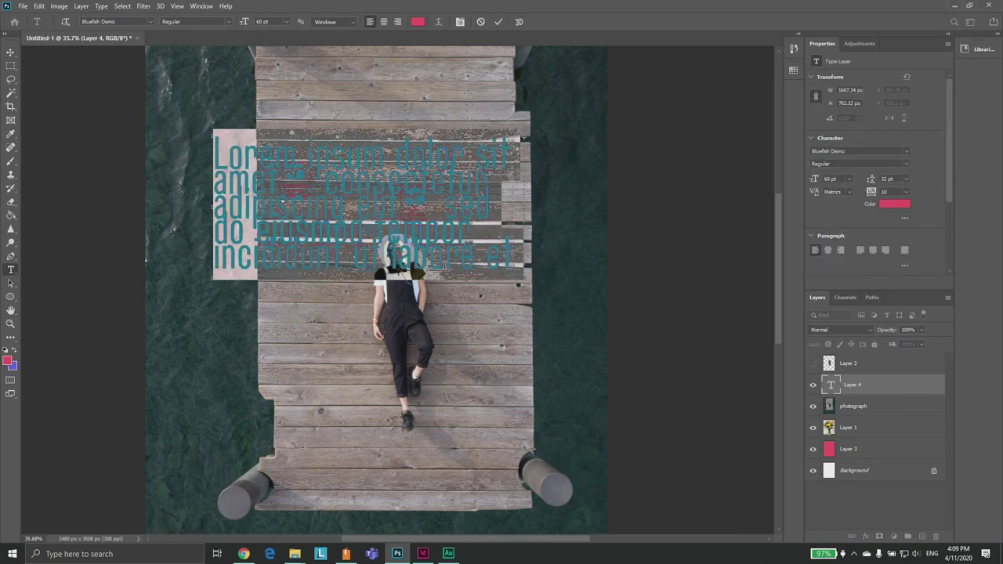
{"action": "type", "text": "Hello"}
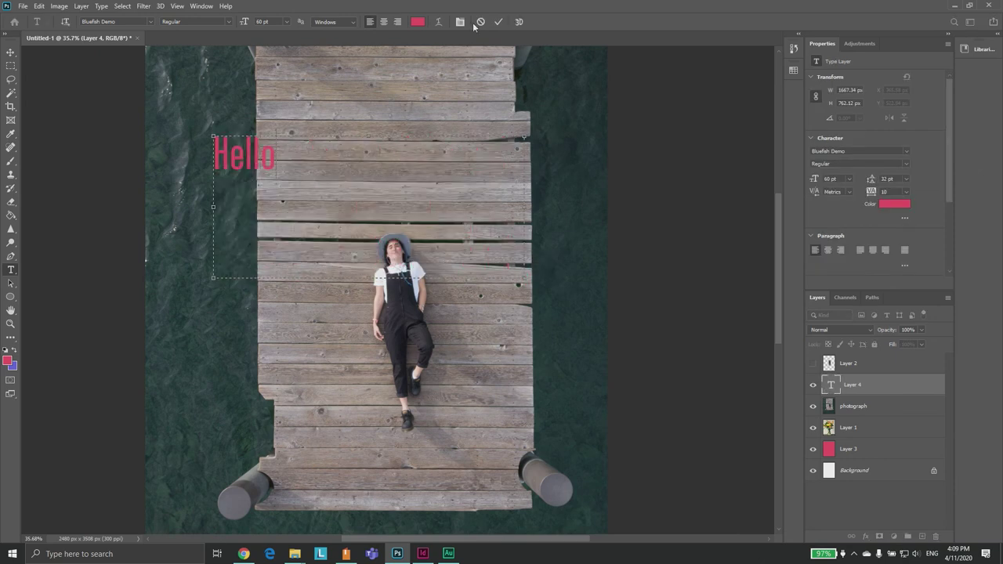
Recolor the Hello text to white (ffffff) and move it onto the water beside the upper jetty
{"action": "left_click", "coordinate": [420, 23]}
{"action": "left_click_drag", "start_coordinate": [636, 130], "coordinate": [611, 118]}
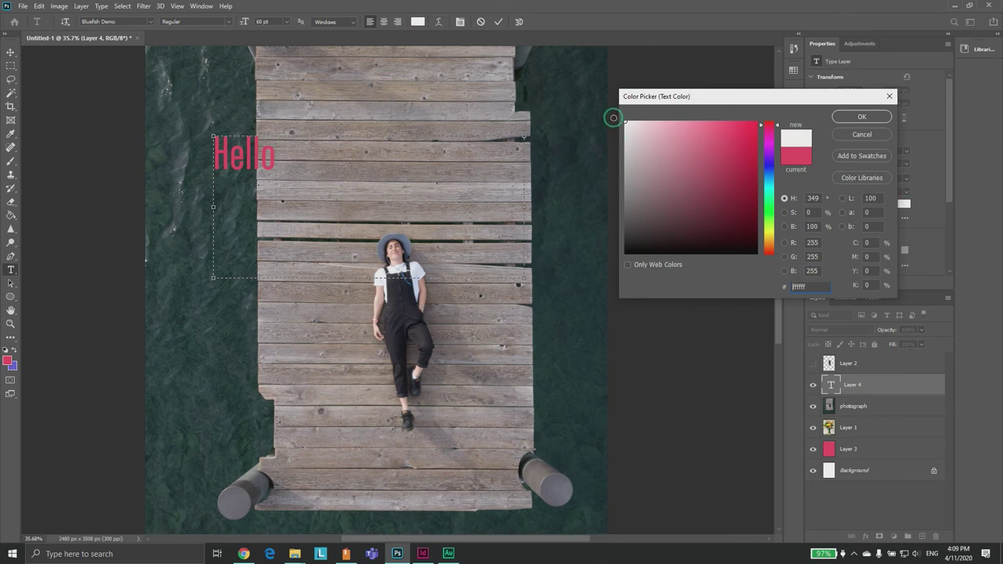
{"action": "left_click", "coordinate": [861, 116]}
{"action": "left_click_drag", "start_coordinate": [276, 153], "coordinate": [209, 154]}
{"action": "left_click", "coordinate": [416, 22]}
{"action": "left_click", "coordinate": [630, 113]}
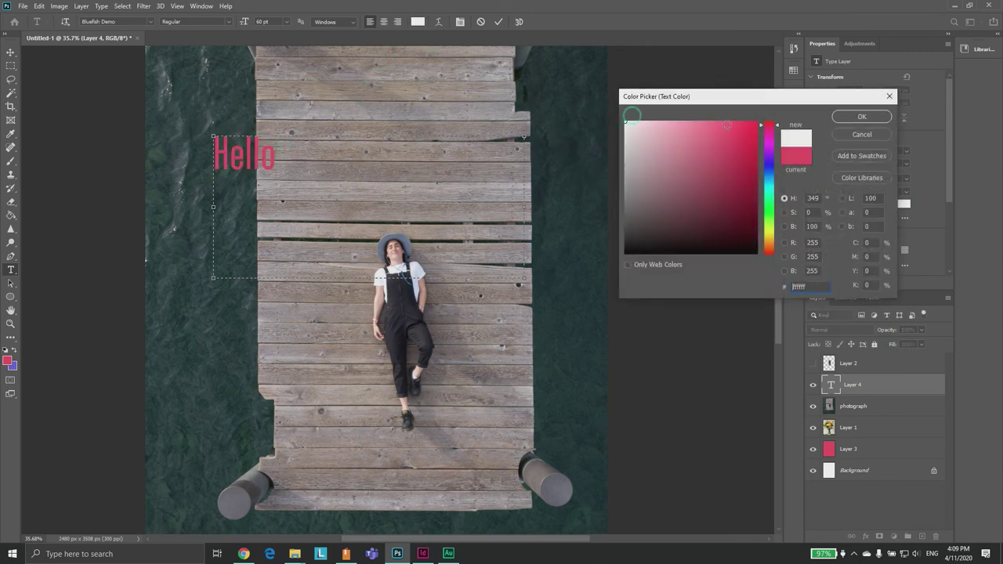
{"action": "left_click", "coordinate": [861, 115]}
{"action": "left_click", "coordinate": [10, 51]}
{"action": "left_click_drag", "start_coordinate": [263, 160], "coordinate": [224, 133]}
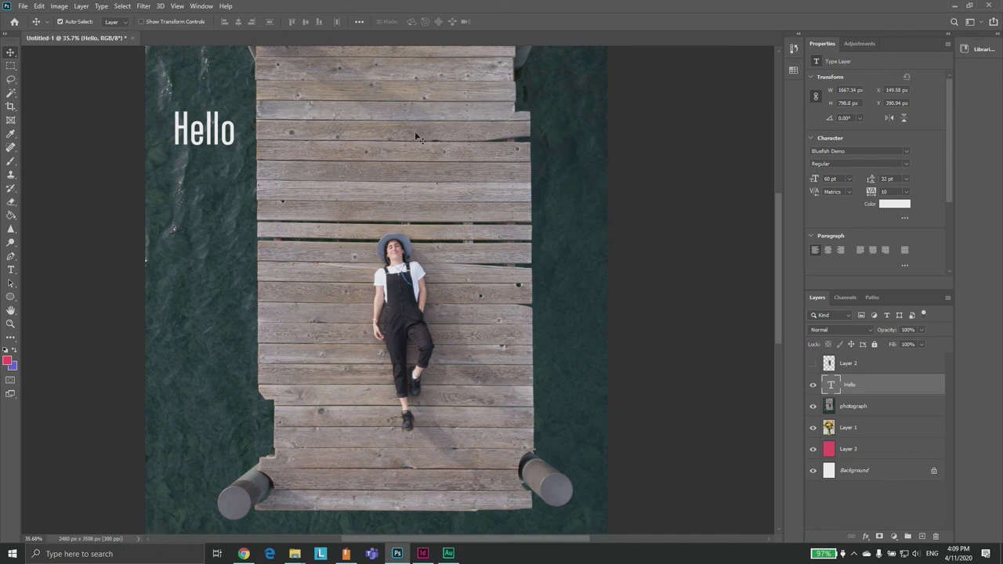
Add a drop shadow to the Hello text with black as its color and Multiply as its blend mode
{"action": "left_click", "coordinate": [81, 7]}
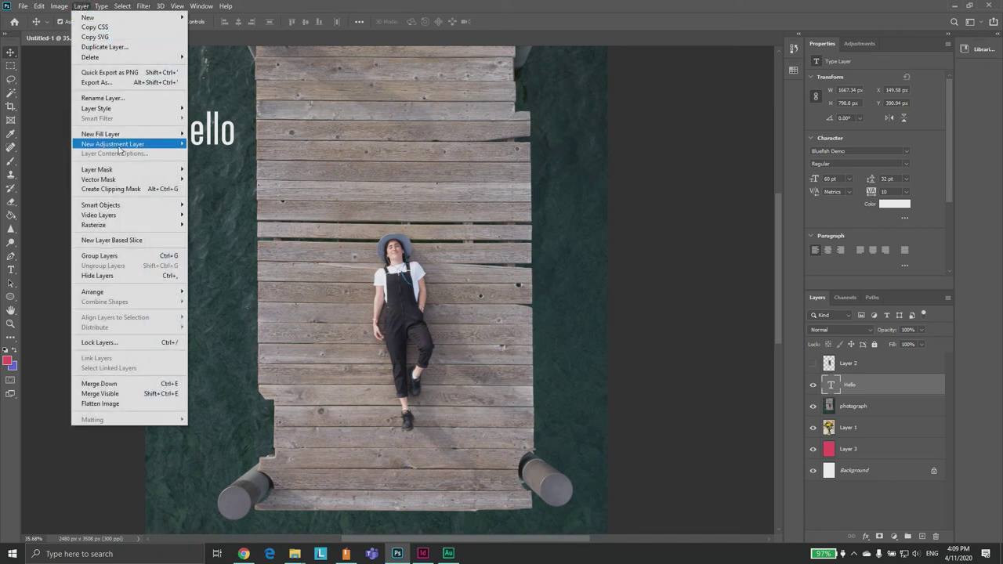
{"action": "mouse_move", "coordinate": [115, 109]}
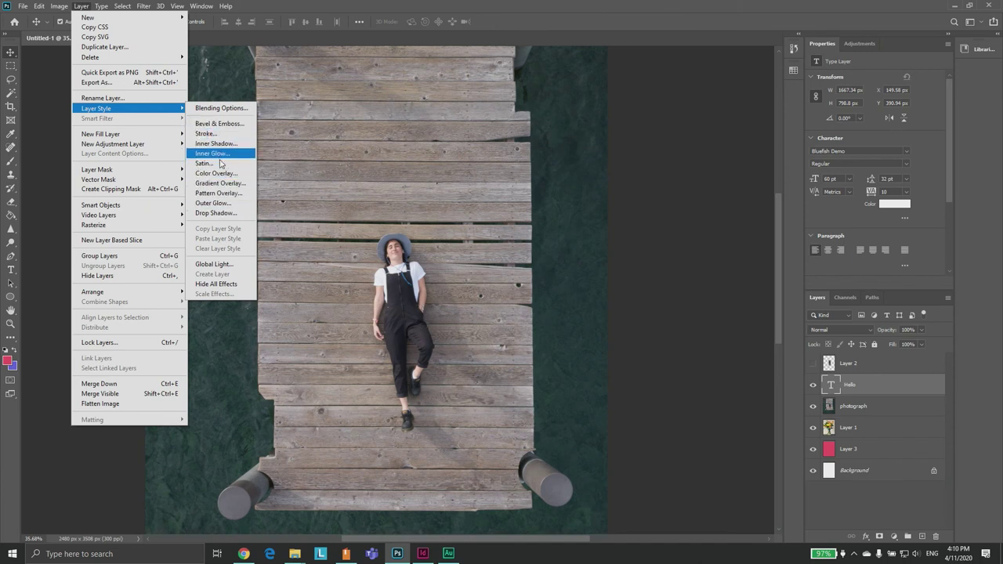
{"action": "left_click", "coordinate": [216, 213]}
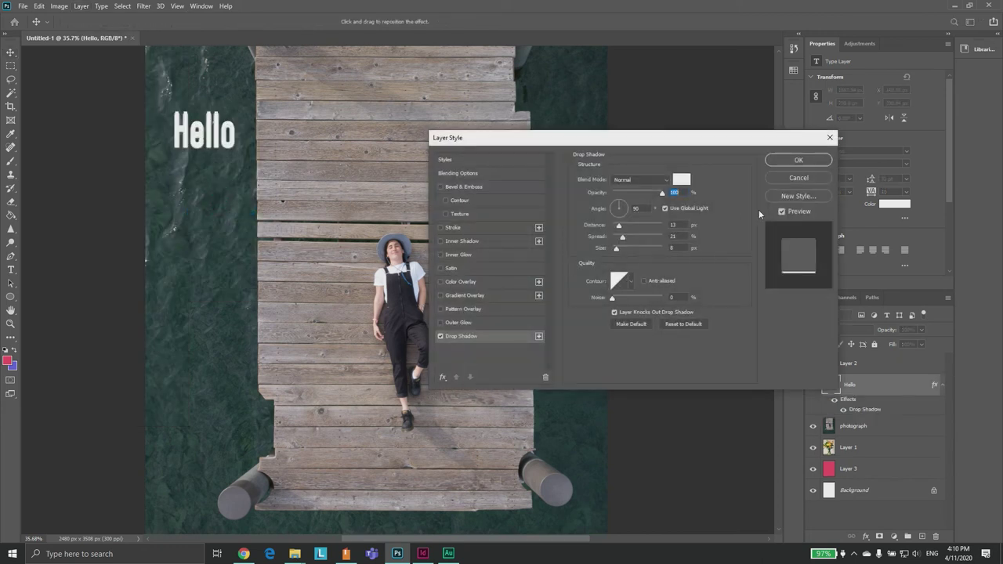
{"action": "left_click", "coordinate": [684, 180]}
{"action": "left_click_drag", "start_coordinate": [682, 185], "coordinate": [611, 264]}
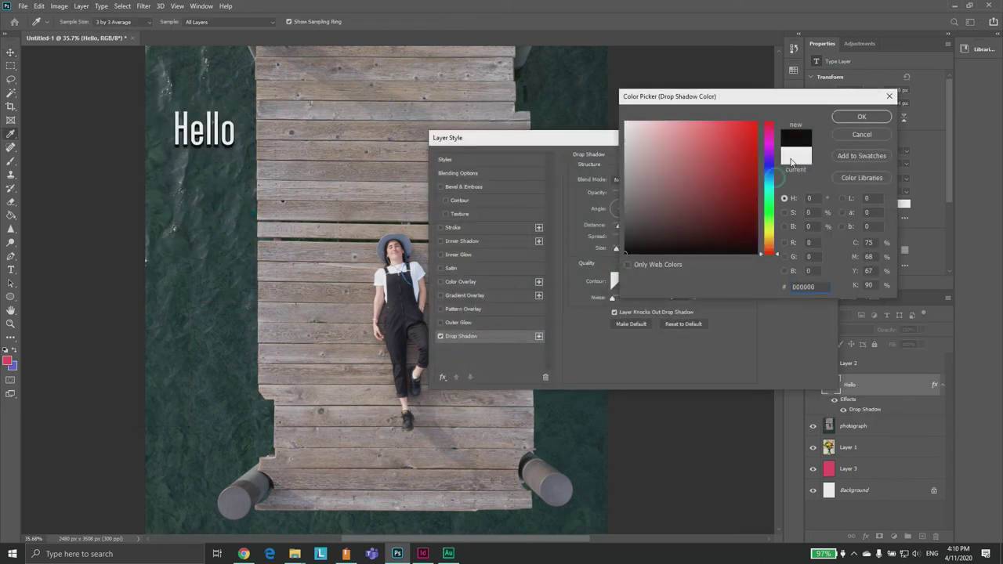
{"action": "left_click", "coordinate": [861, 117]}
{"action": "left_click", "coordinate": [636, 180]}
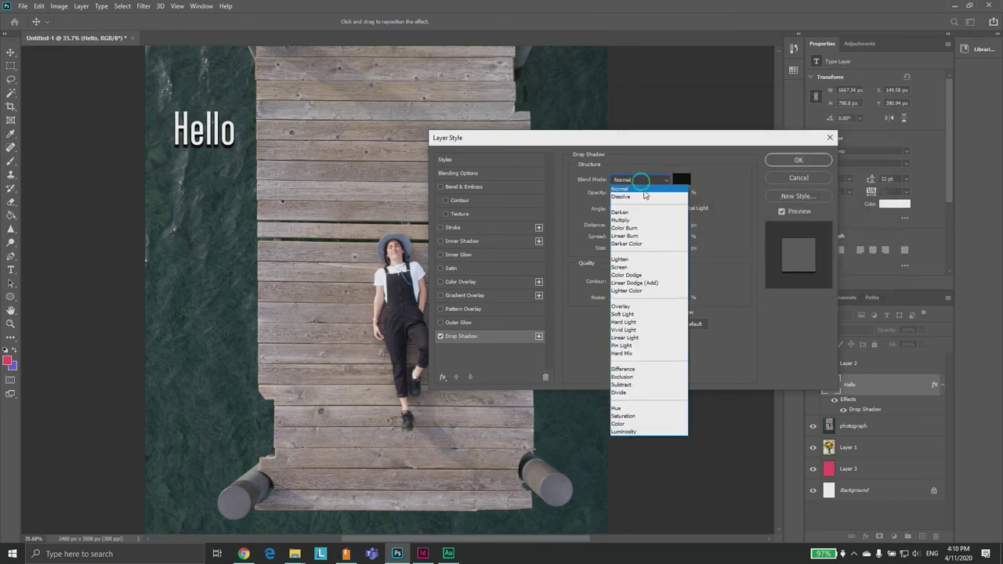
{"action": "left_click", "coordinate": [641, 220]}
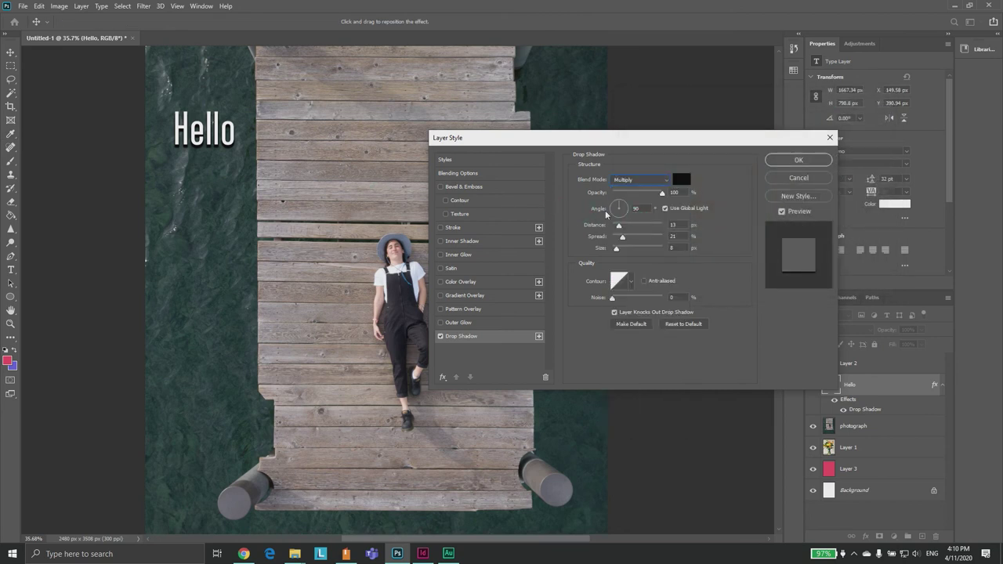
Set the drop shadow's opacity to 25% and its angle to 37°, and apply the layer style
{"action": "left_click_drag", "start_coordinate": [661, 196], "coordinate": [631, 194]}
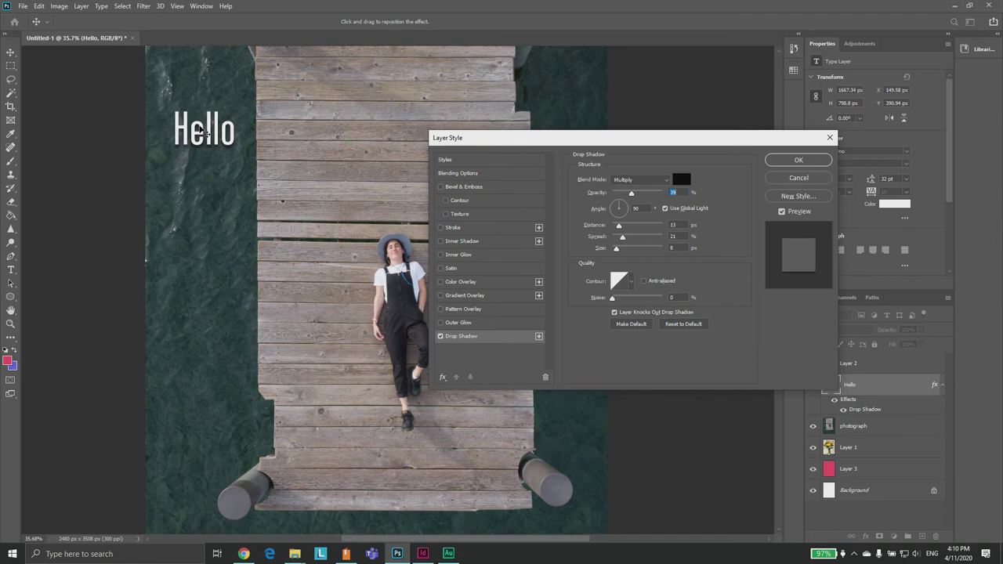
{"action": "left_click", "coordinate": [652, 191]}
{"action": "type", "text": "25"}
{"action": "left_click", "coordinate": [624, 207]}
{"action": "left_click", "coordinate": [797, 160]}
Edit the Hello text's drop shadow to 66% opacity, 48° angle, 35 px distance and 9 px size, and lower its spread
{"action": "scroll", "coordinate": [221, 149], "scroll_direction": "up", "scroll_amount": 14, "text": "alt"}
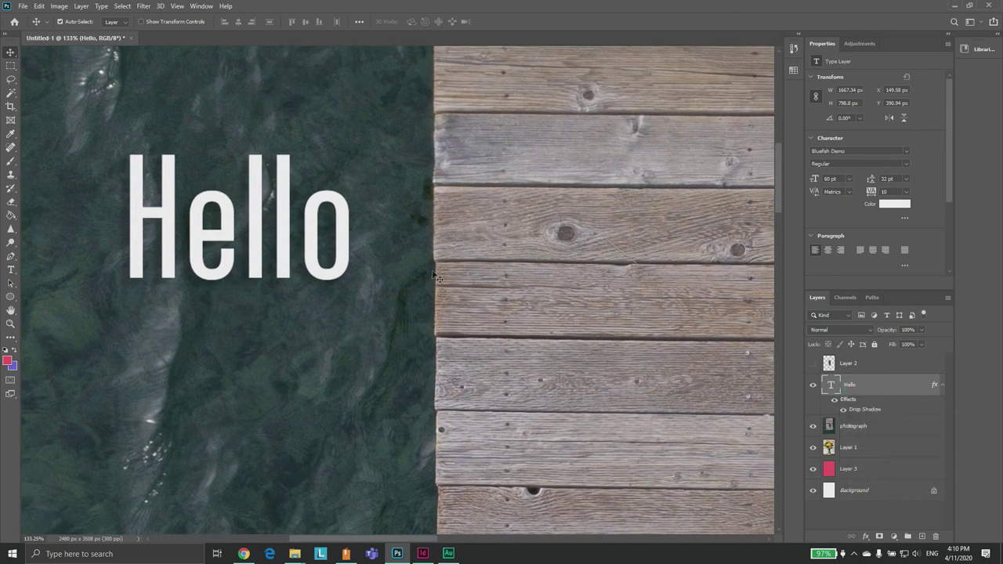
{"action": "double_click", "coordinate": [863, 411]}
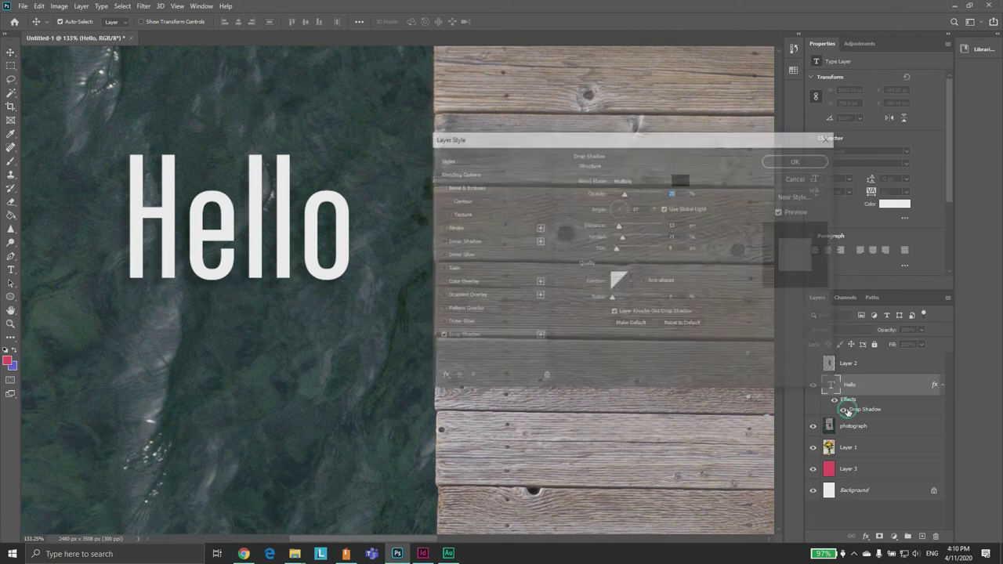
{"action": "left_click_drag", "start_coordinate": [667, 141], "coordinate": [620, 108]}
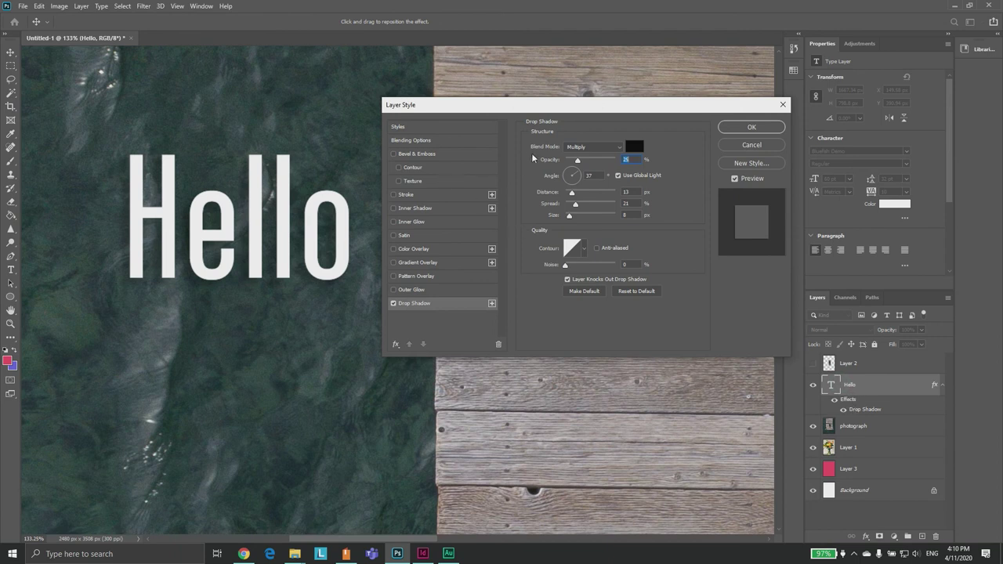
{"action": "left_click_drag", "start_coordinate": [578, 161], "coordinate": [572, 217]}
{"action": "left_click", "coordinate": [578, 179]}
{"action": "left_click_drag", "start_coordinate": [572, 219], "coordinate": [552, 219]}
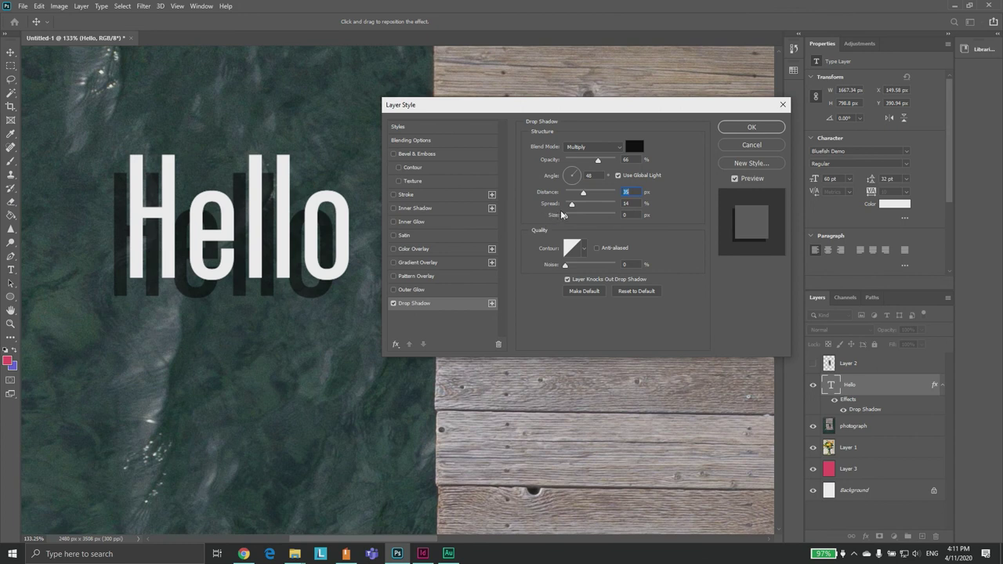
{"action": "left_click_drag", "start_coordinate": [567, 213], "coordinate": [572, 212]}
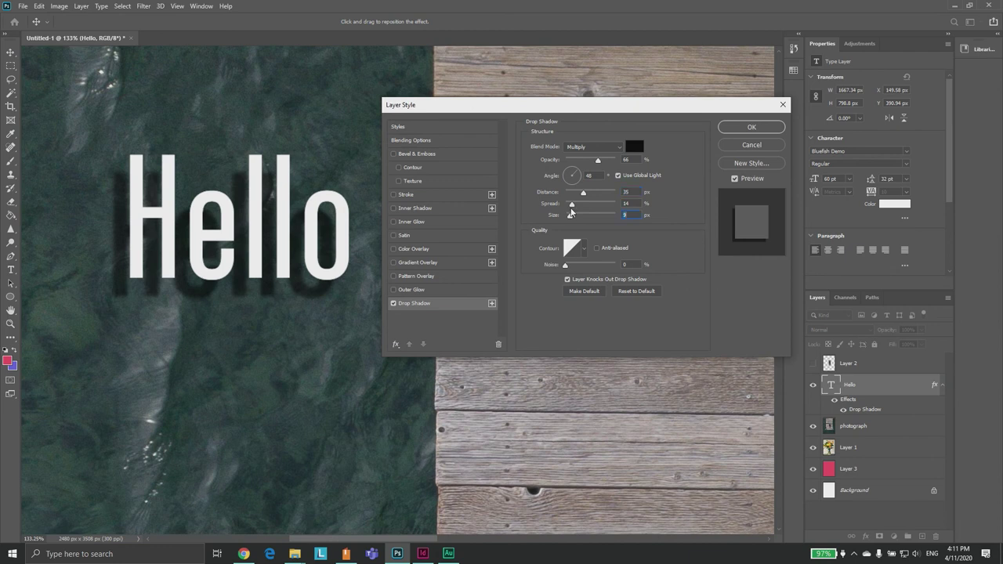
{"action": "mouse_move", "coordinate": [571, 204]}
{"action": "left_mouse_down"}
{"action": "mouse_move", "coordinate": [588, 204]}
{"action": "mouse_move", "coordinate": [553, 208]}
{"action": "left_mouse_up"}
Try the Color Overlay, Inner Glow, Inner Shadow and Stroke effects on the Hello text, leaving each one off
{"action": "left_click", "coordinate": [418, 249]}
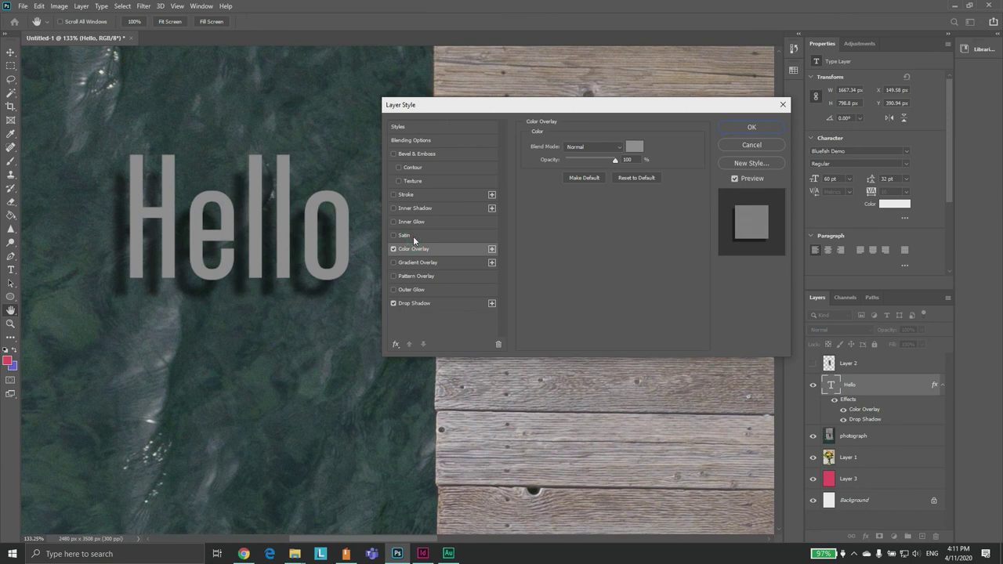
{"action": "left_click", "coordinate": [393, 248]}
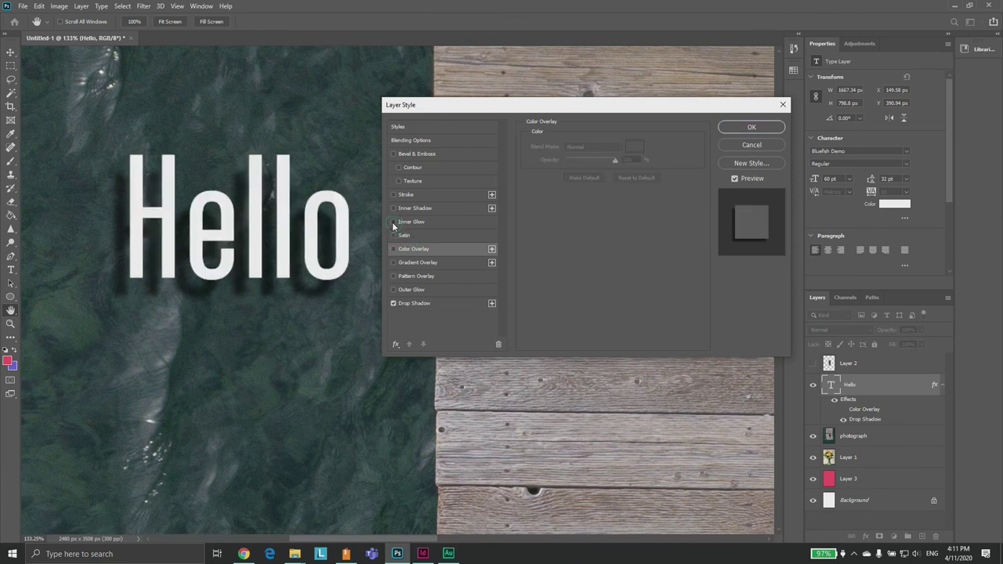
{"action": "left_click", "coordinate": [393, 223]}
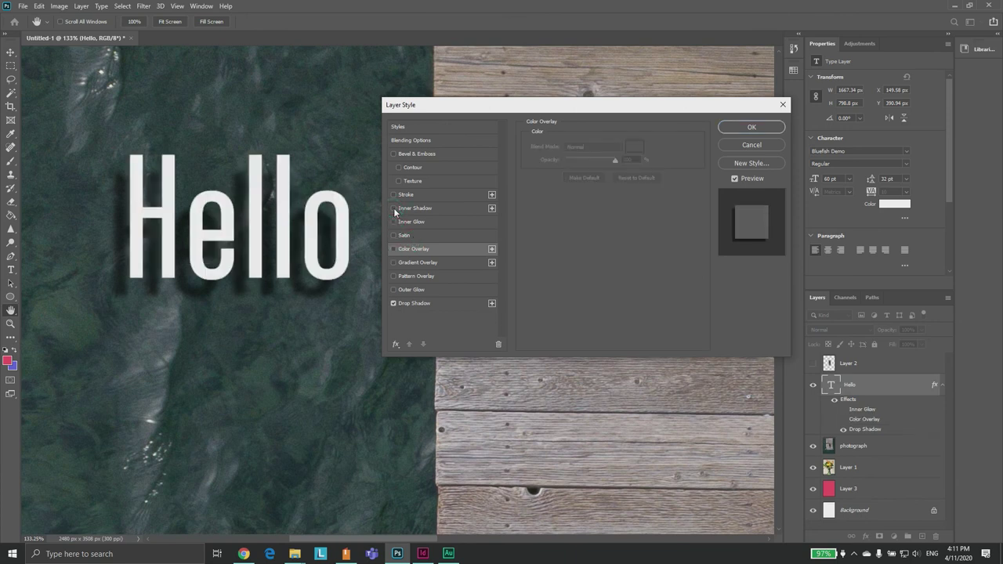
{"action": "left_click", "coordinate": [393, 208]}
{"action": "left_click", "coordinate": [393, 208]}
{"action": "left_click", "coordinate": [394, 195]}
{"action": "left_click", "coordinate": [393, 195]}
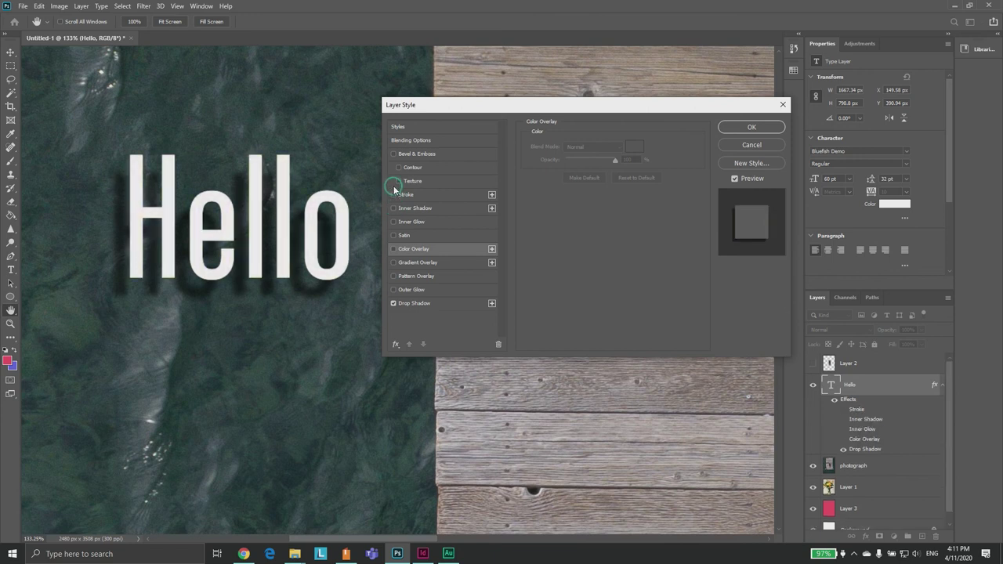
Add a Bevel & Emboss effect to the Hello text and apply the layer style
{"action": "left_click", "coordinate": [393, 154]}
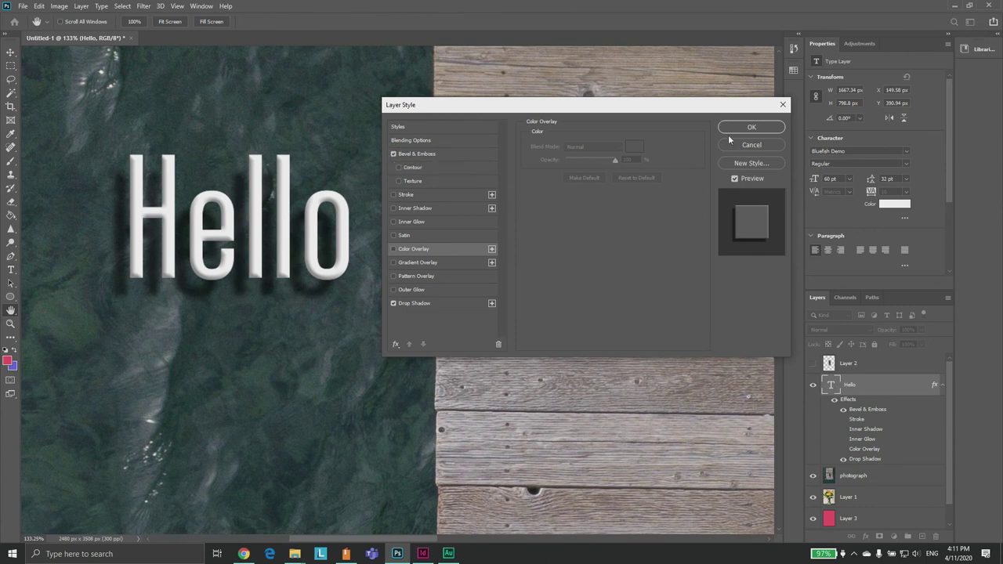
{"action": "left_click", "coordinate": [751, 127]}
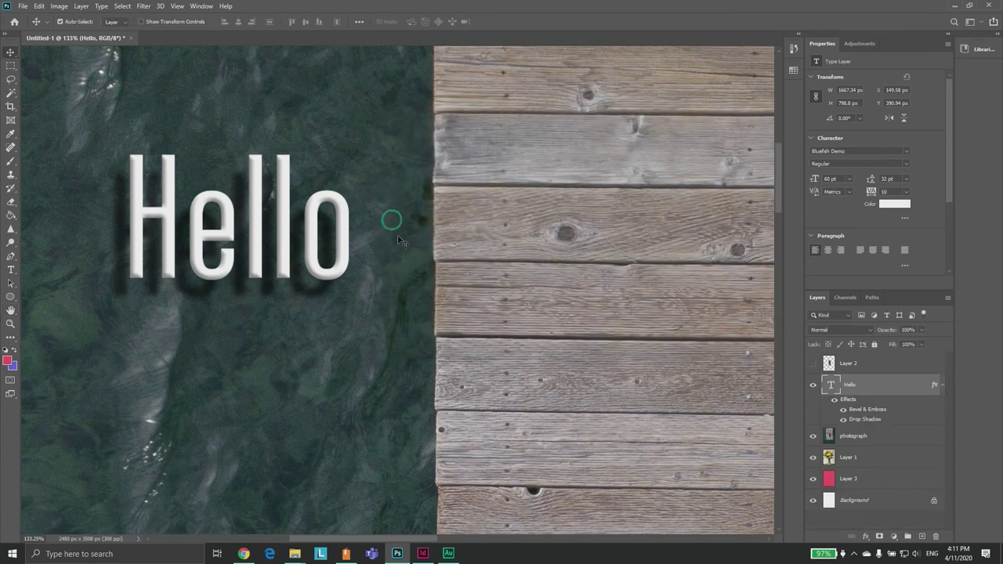
Select the photograph layer and try the Gaussian Blur filter on it at different radii, including 3.2 pixels
{"action": "scroll", "coordinate": [414, 228], "scroll_direction": "down", "scroll_amount": 11}
{"action": "scroll", "coordinate": [413, 228], "scroll_direction": "down", "scroll_amount": 3}
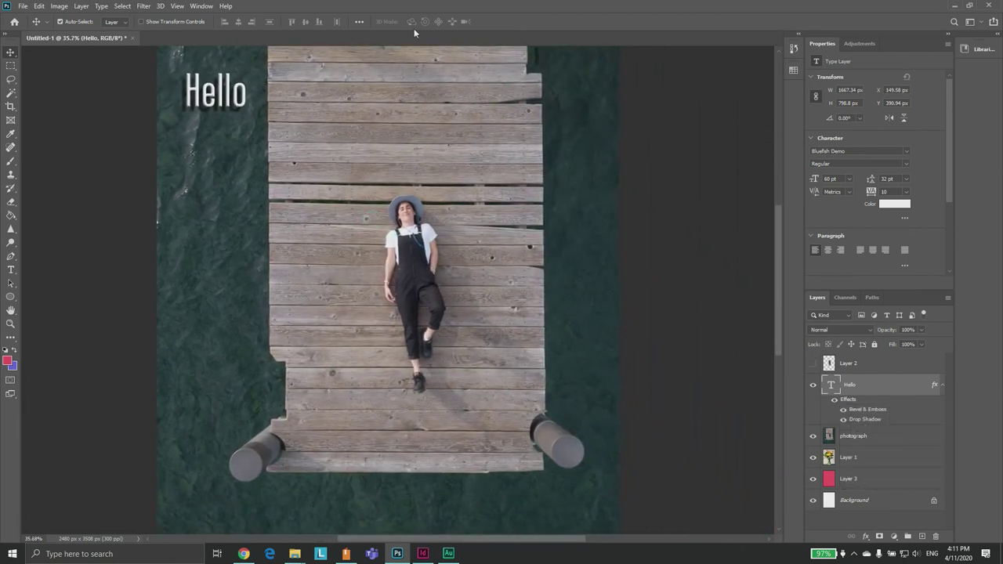
{"action": "left_click", "coordinate": [143, 8]}
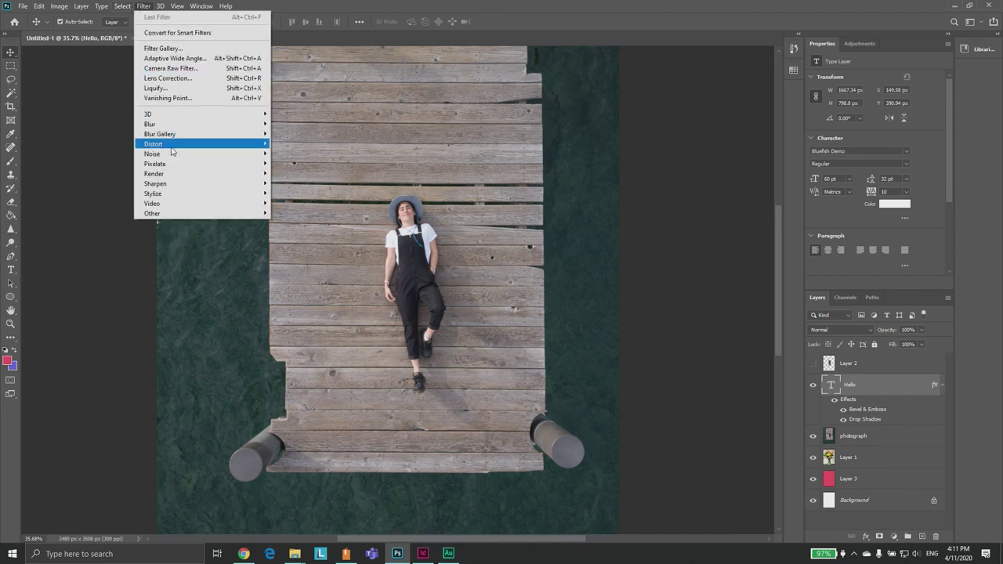
{"action": "mouse_move", "coordinate": [170, 145]}
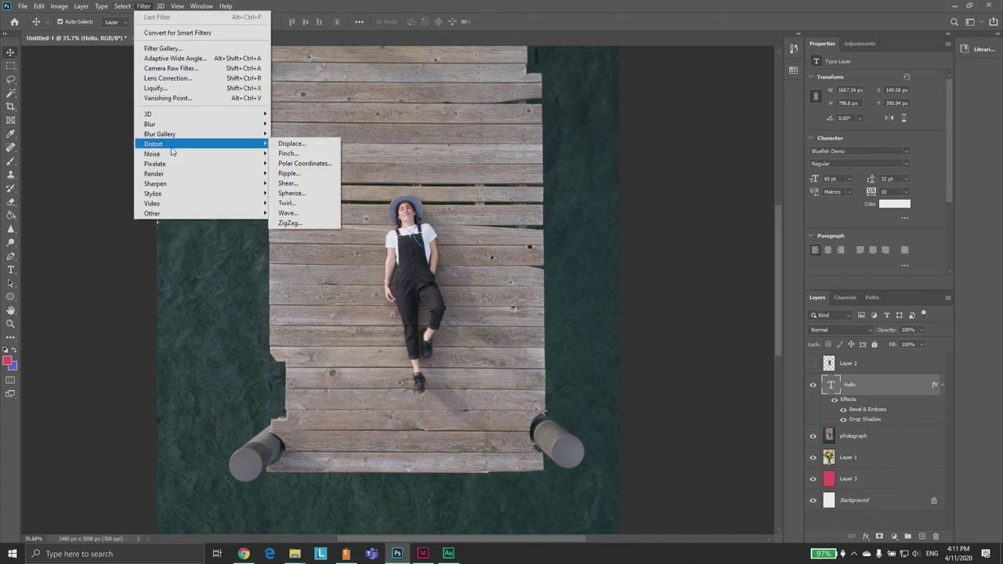
{"action": "left_click", "coordinate": [878, 436]}
{"action": "left_click", "coordinate": [142, 8]}
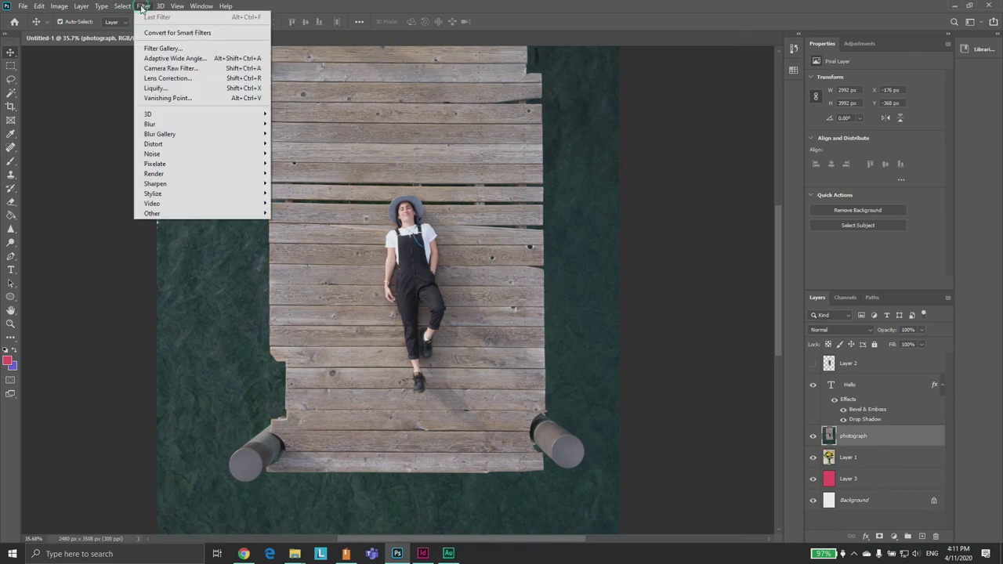
{"action": "mouse_move", "coordinate": [243, 131]}
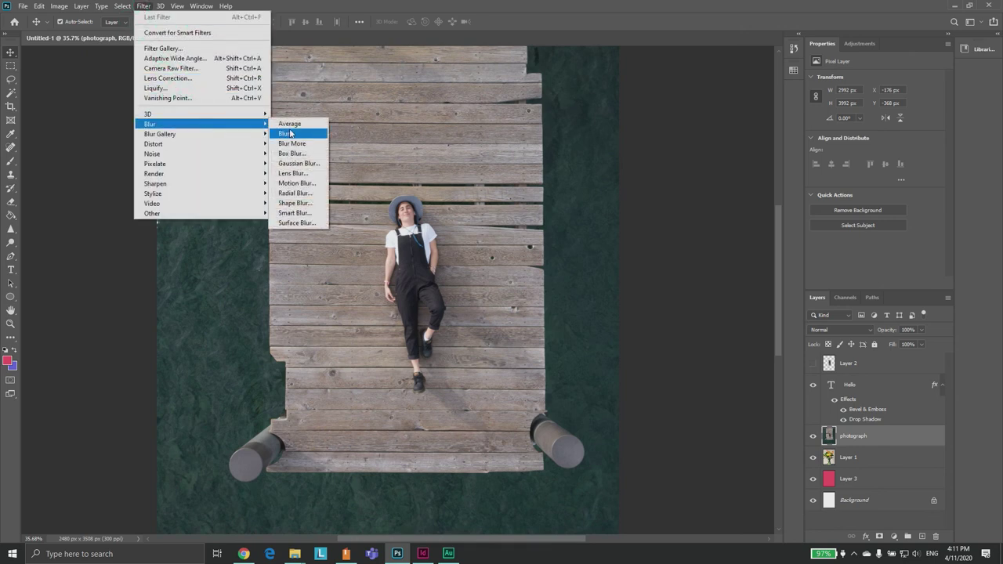
{"action": "left_click", "coordinate": [302, 168]}
{"action": "left_click_drag", "start_coordinate": [511, 114], "coordinate": [587, 136]}
{"action": "left_click_drag", "start_coordinate": [506, 298], "coordinate": [518, 295]}
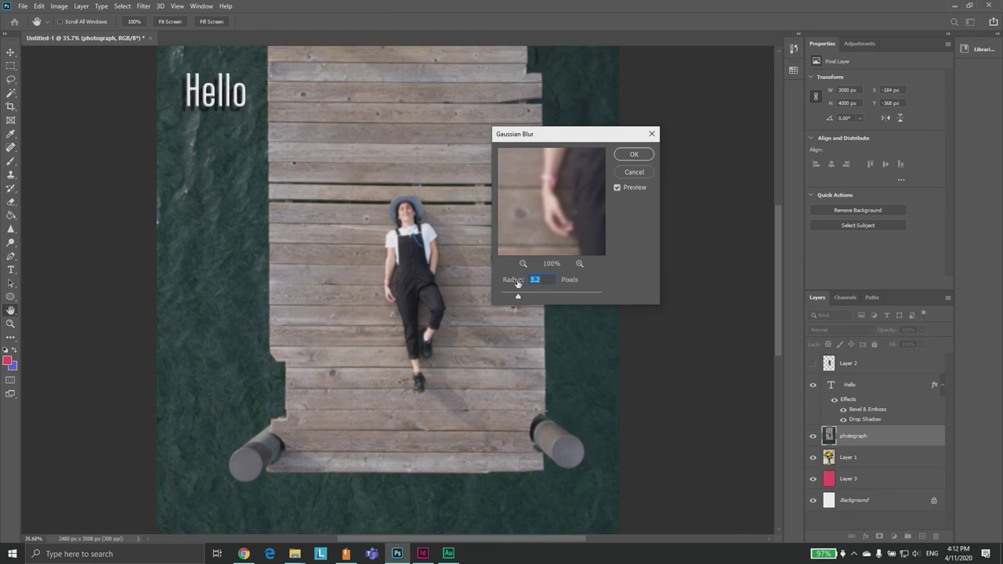
{"action": "left_click_drag", "start_coordinate": [517, 300], "coordinate": [488, 296]}
{"action": "left_click", "coordinate": [632, 156]}
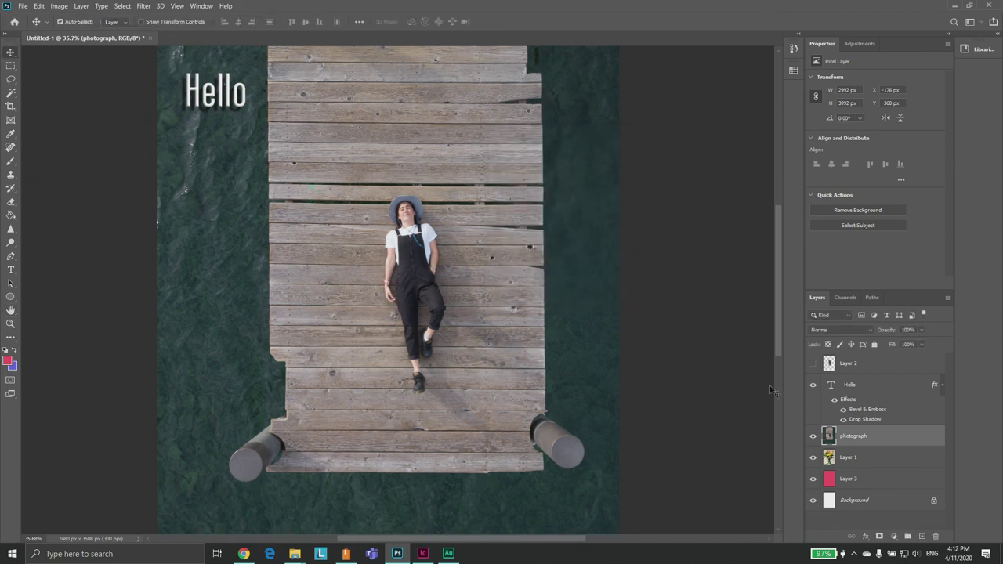
Try the Pixelate Mosaic filter on the photograph layer with a small cell size
{"action": "left_click", "coordinate": [144, 6]}
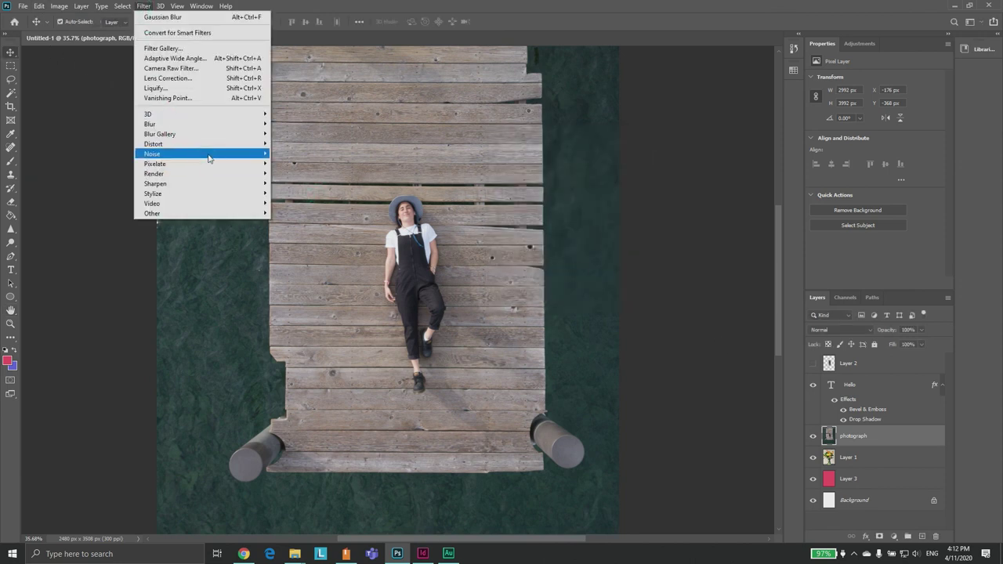
{"action": "mouse_move", "coordinate": [225, 165]}
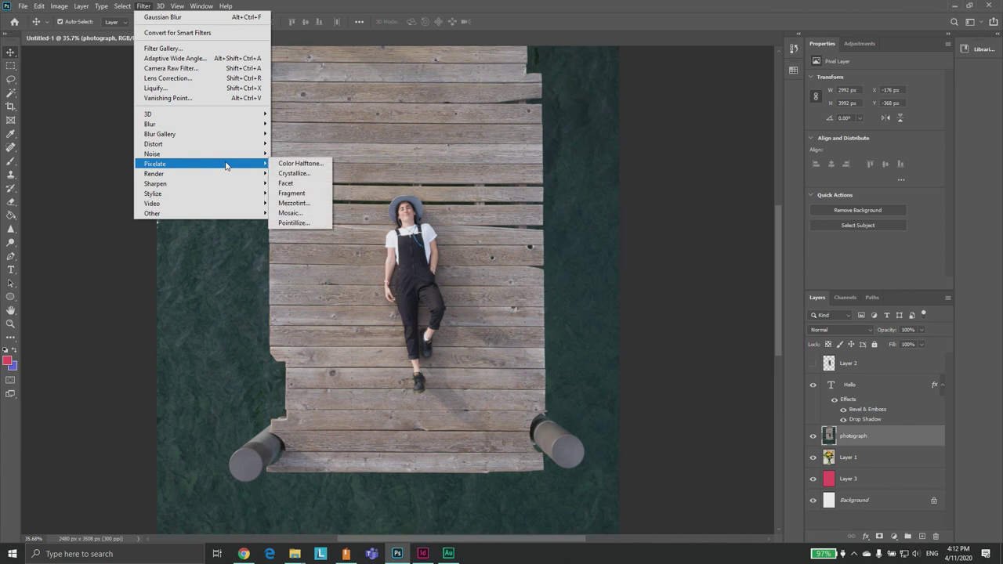
{"action": "left_click", "coordinate": [306, 213]}
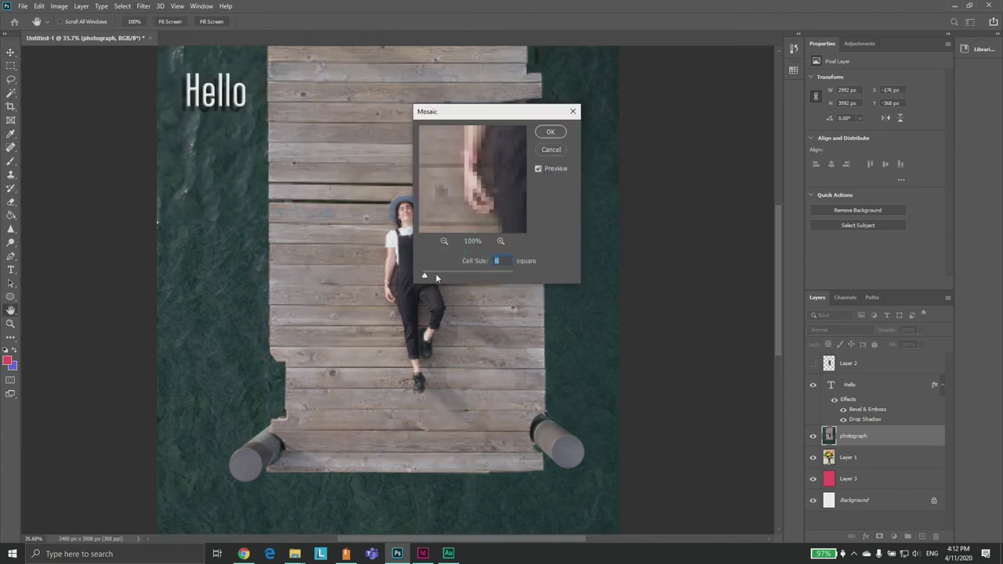
{"action": "mouse_move", "coordinate": [424, 278]}
{"action": "left_mouse_down"}
{"action": "mouse_move", "coordinate": [463, 274]}
{"action": "mouse_move", "coordinate": [424, 274]}
{"action": "left_mouse_up"}
{"action": "left_click", "coordinate": [550, 132]}
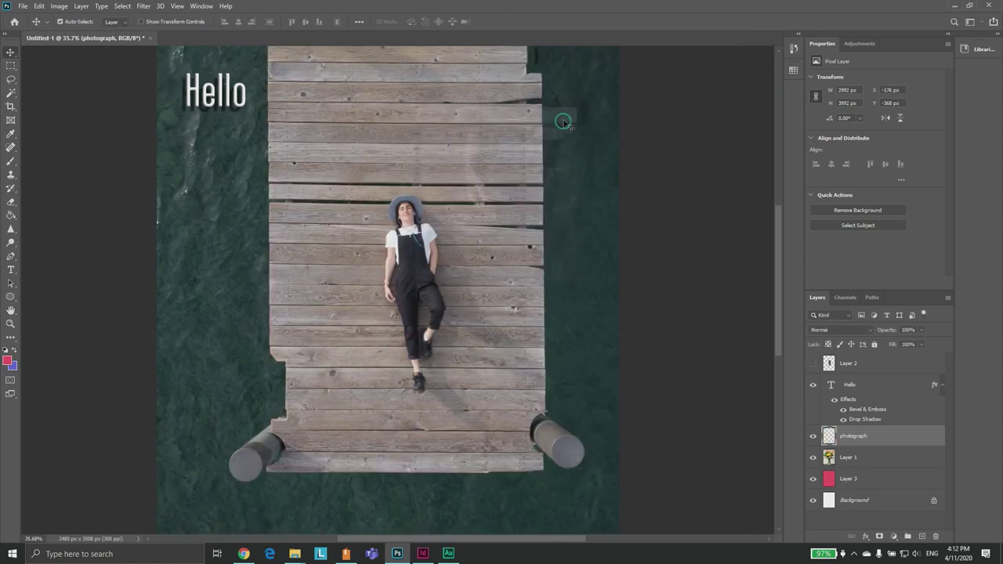
Try the Find Edges stylize filter on the photograph layer and undo it
{"action": "left_click", "coordinate": [144, 6]}
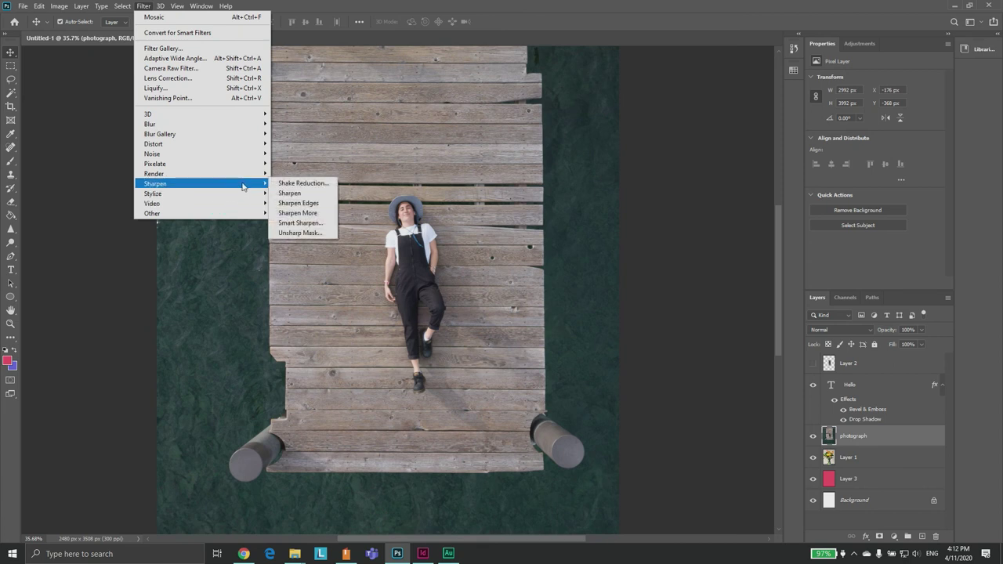
{"action": "mouse_move", "coordinate": [245, 196]}
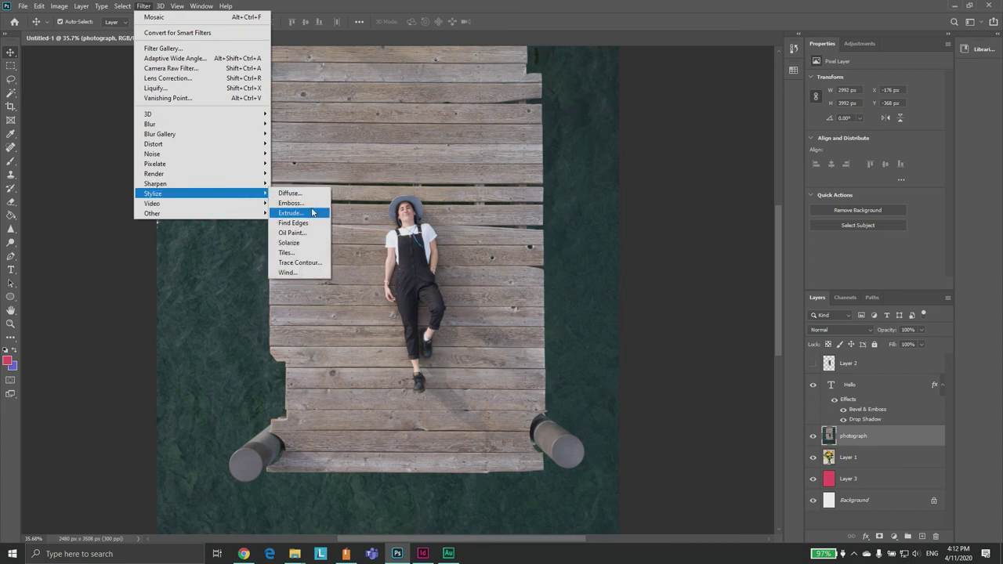
{"action": "left_click", "coordinate": [294, 223]}
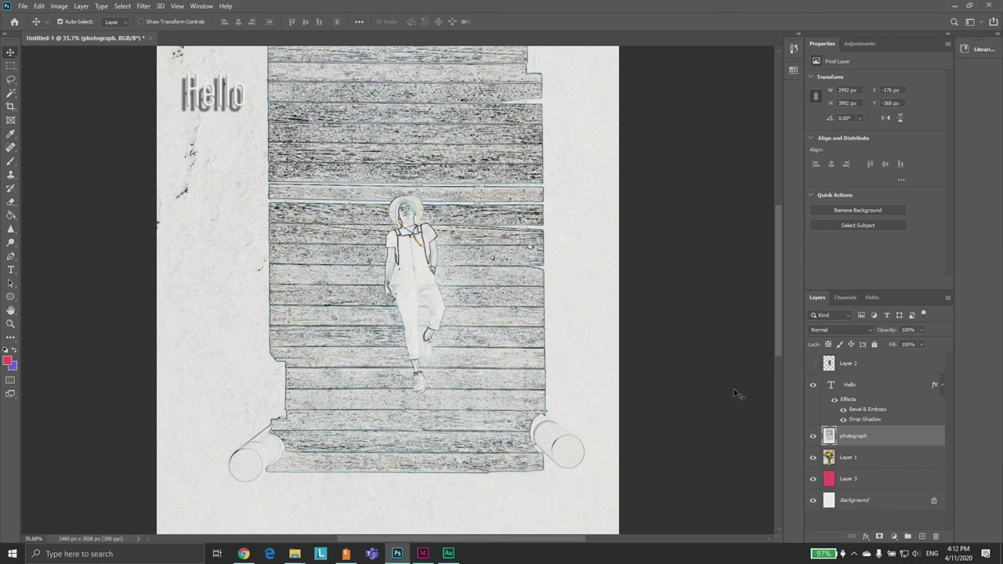
{"action": "key", "text": "ctrl+z"}
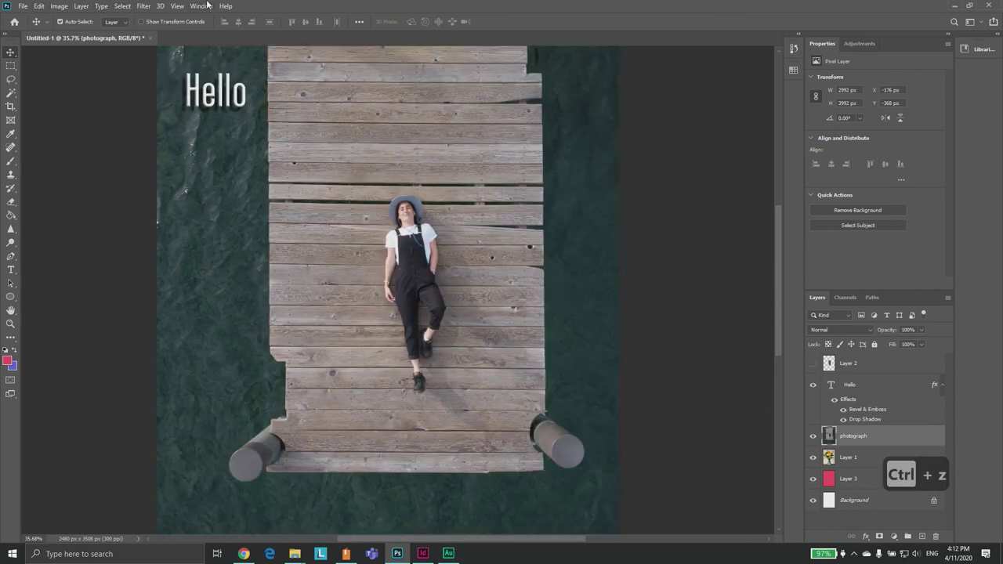
Try the Pinch distortion on the photograph layer with the amount at its negative extreme, and undo it
{"action": "left_click", "coordinate": [159, 7]}
{"action": "mouse_move", "coordinate": [143, 6]}
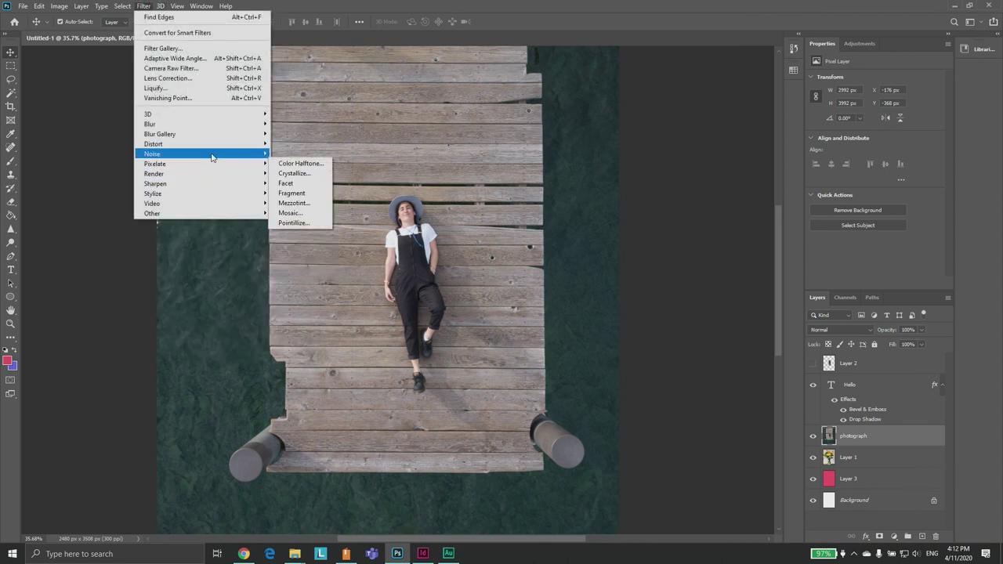
{"action": "mouse_move", "coordinate": [211, 155]}
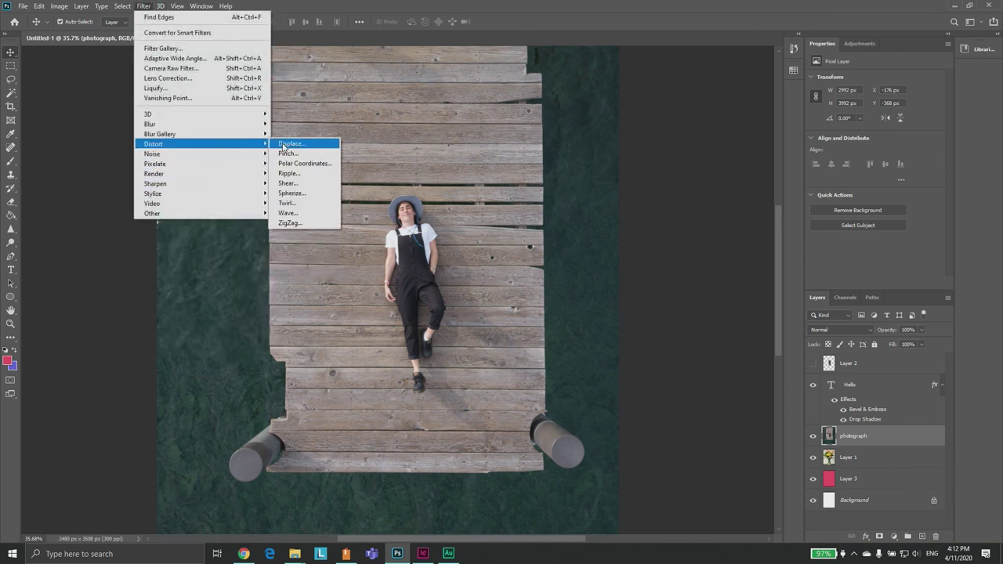
{"action": "left_click", "coordinate": [288, 154]}
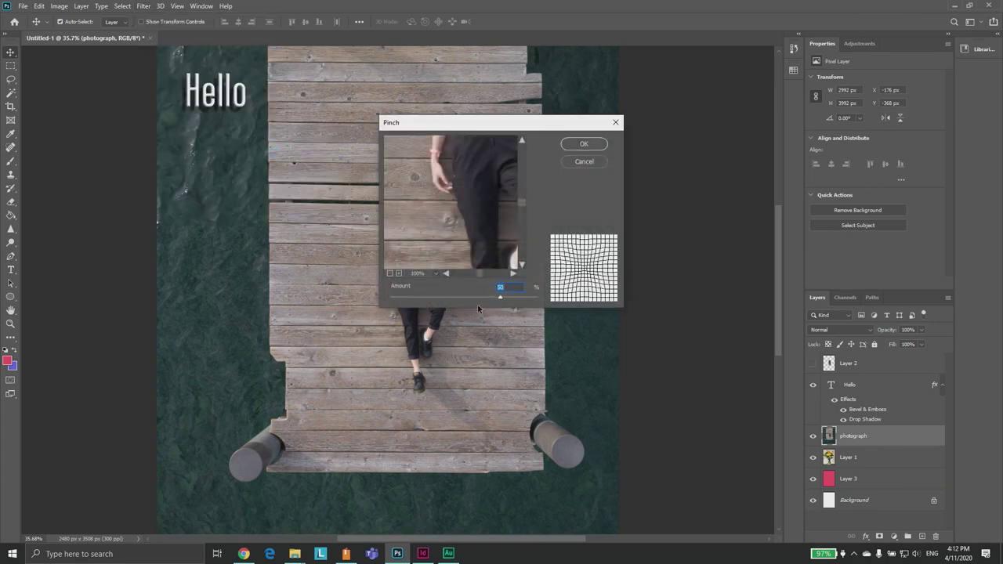
{"action": "mouse_move", "coordinate": [501, 300]}
{"action": "left_mouse_down"}
{"action": "mouse_move", "coordinate": [511, 293]}
{"action": "mouse_move", "coordinate": [464, 296]}
{"action": "mouse_move", "coordinate": [499, 295]}
{"action": "left_mouse_up"}
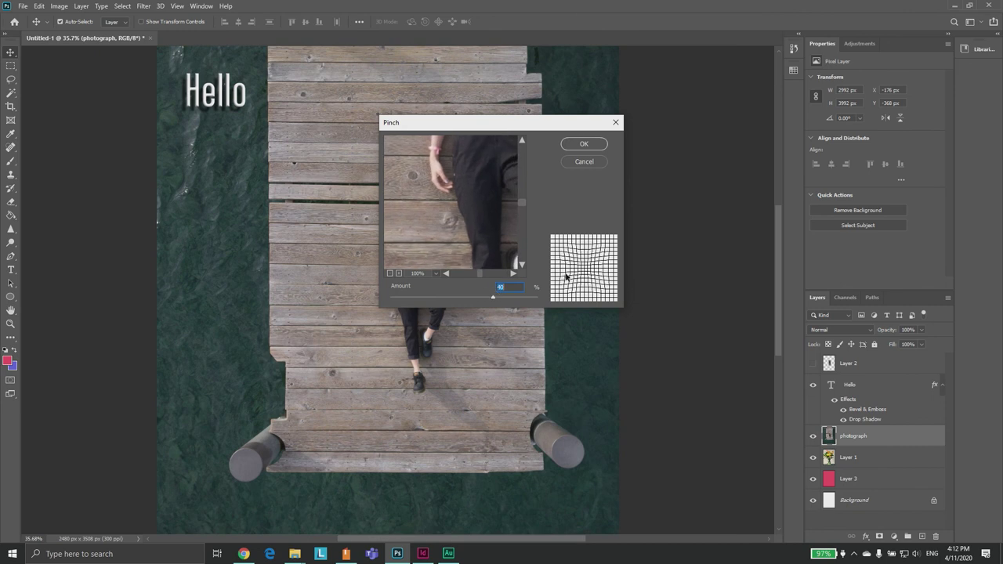
{"action": "mouse_move", "coordinate": [458, 203]}
{"action": "left_mouse_down"}
{"action": "mouse_move", "coordinate": [444, 206]}
{"action": "mouse_move", "coordinate": [439, 237]}
{"action": "mouse_move", "coordinate": [461, 210]}
{"action": "left_mouse_up"}
{"action": "left_click_drag", "start_coordinate": [493, 297], "coordinate": [378, 287]}
{"action": "left_click", "coordinate": [583, 145]}
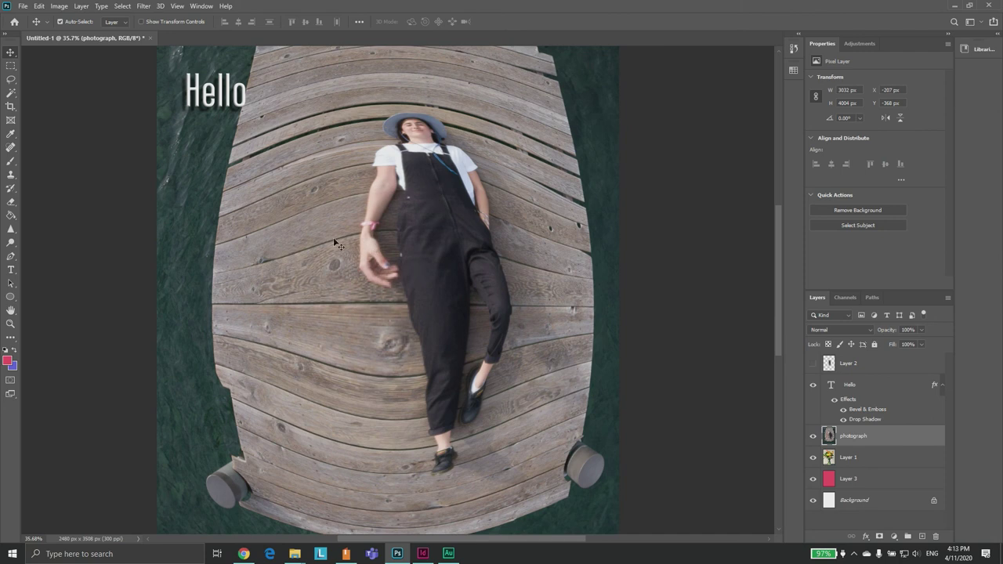
{"action": "key", "text": "ctrl+z"}
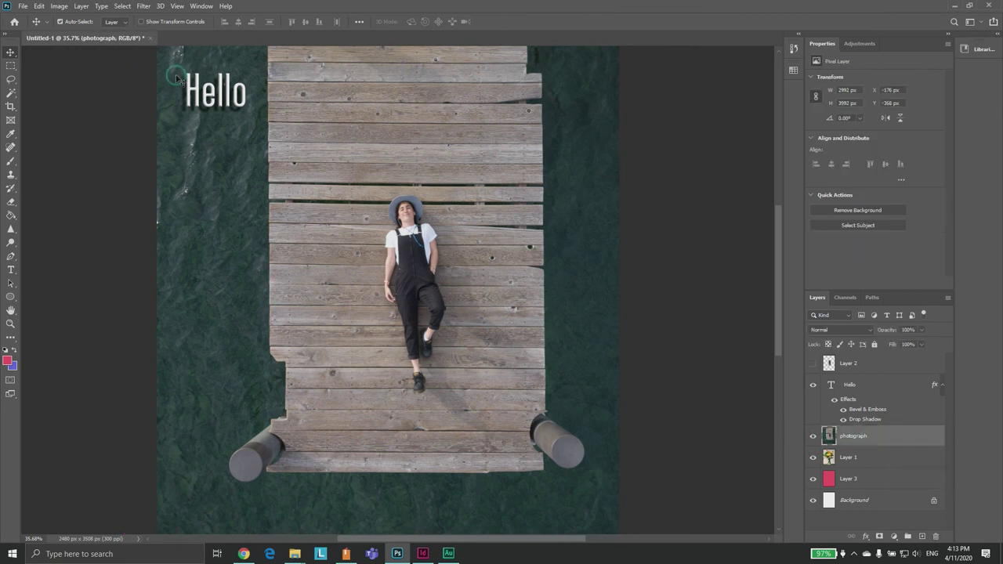
Open the photograph layer in the Camera Raw filter and enlarge the preview around the person on the pier
{"action": "left_click", "coordinate": [142, 7]}
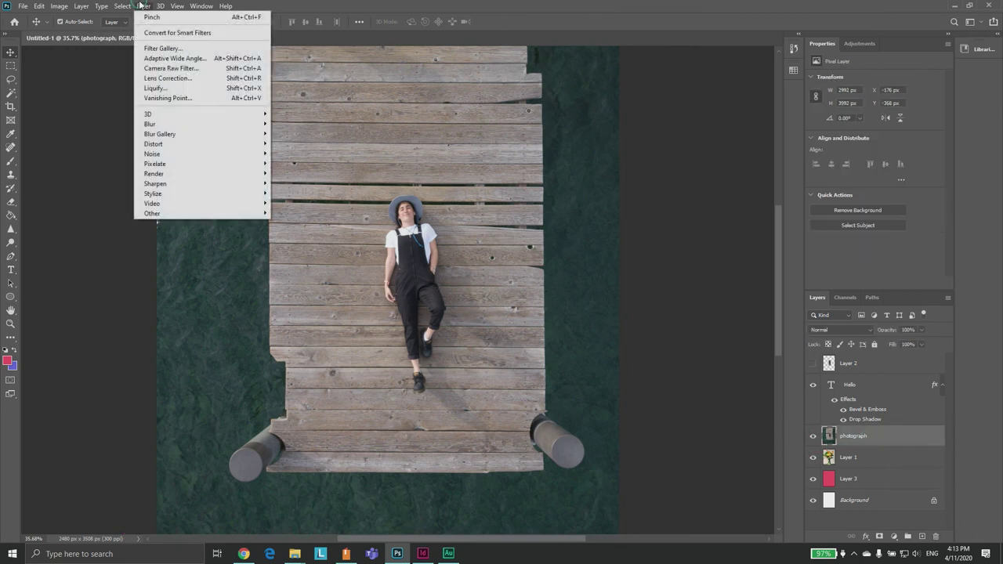
{"action": "left_click", "coordinate": [175, 69]}
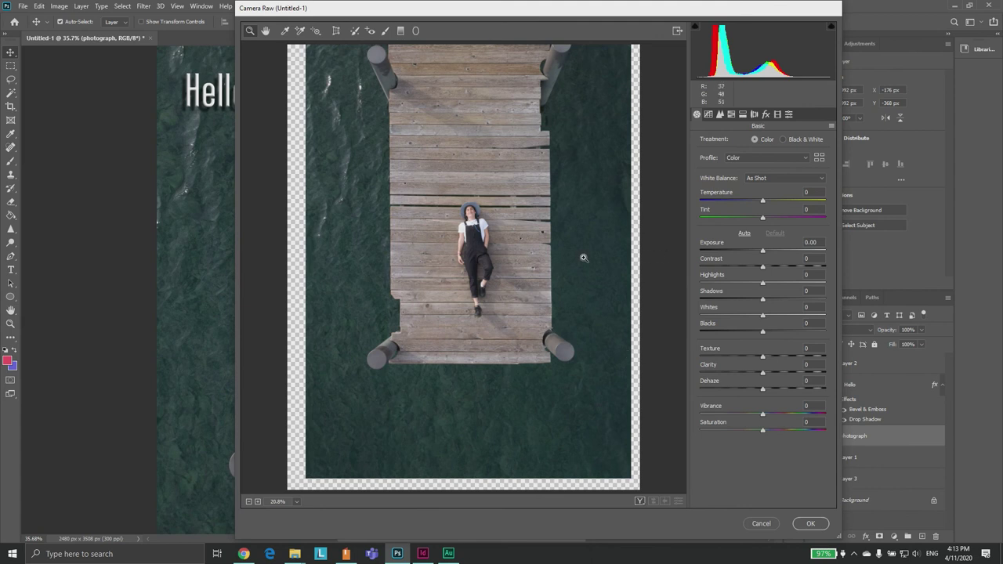
{"action": "scroll", "coordinate": [474, 283], "scroll_direction": "up", "scroll_amount": 10}
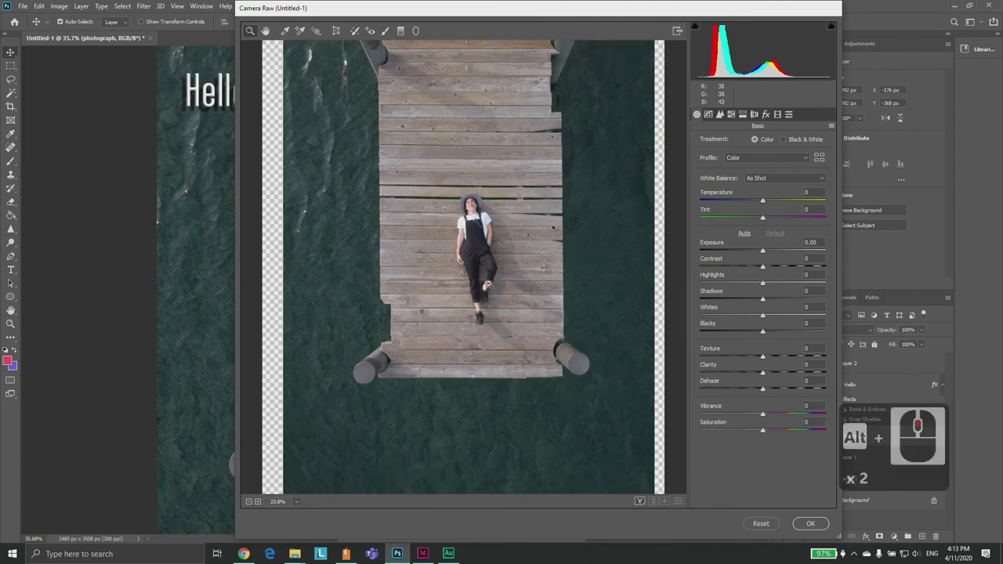
{"action": "scroll", "coordinate": [476, 285], "scroll_direction": "up", "scroll_amount": 14}
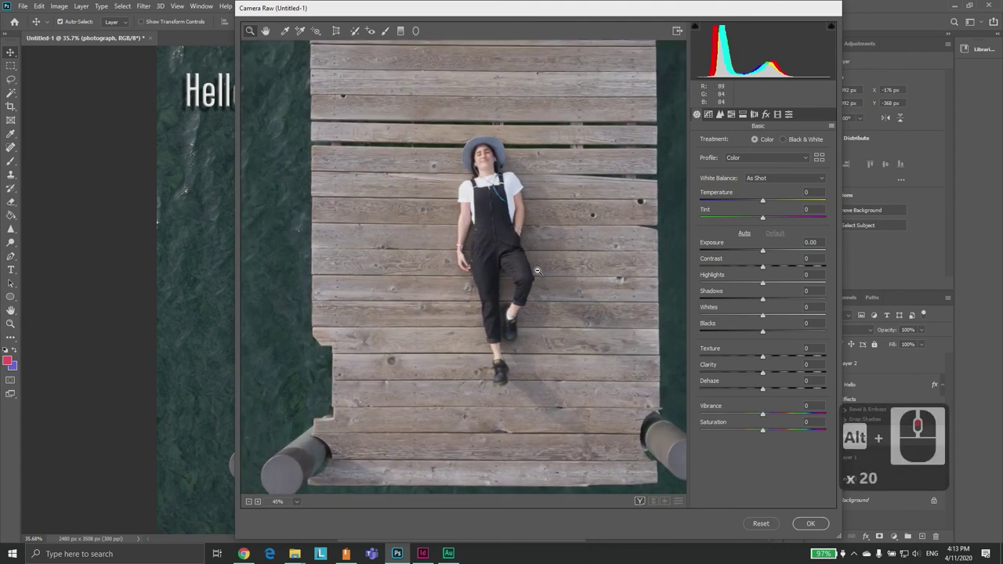
{"action": "scroll", "coordinate": [534, 272], "scroll_direction": "up", "scroll_amount": 2}
{"action": "left_click_drag", "start_coordinate": [537, 268], "coordinate": [503, 259]}
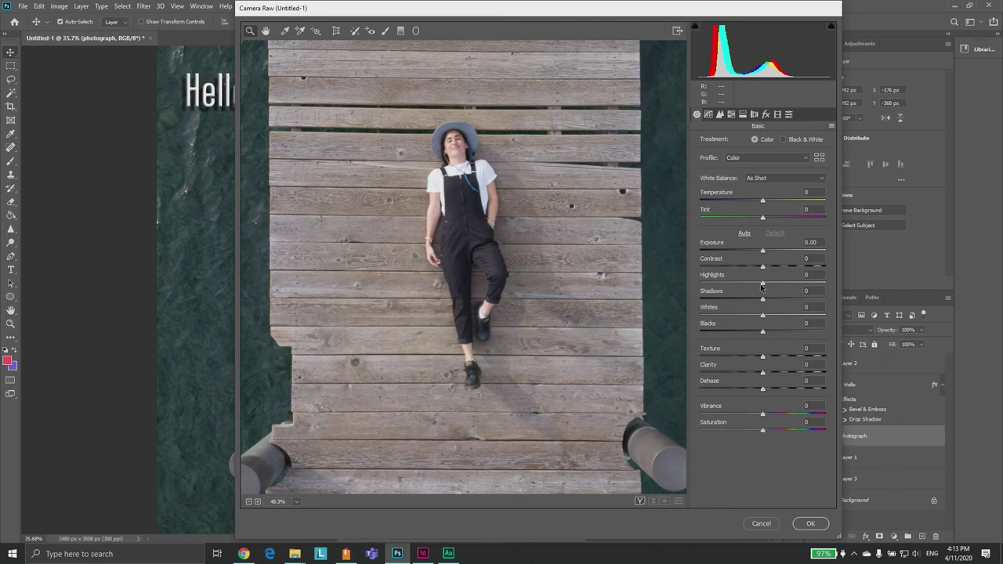
Try an exposure adjustment, undo it, and set the Camera Raw temperature to +7
{"action": "mouse_move", "coordinate": [764, 253]}
{"action": "left_mouse_down"}
{"action": "mouse_move", "coordinate": [725, 252]}
{"action": "mouse_move", "coordinate": [771, 245]}
{"action": "mouse_move", "coordinate": [762, 245]}
{"action": "left_mouse_up"}
{"action": "key", "text": "ctrl+z"}
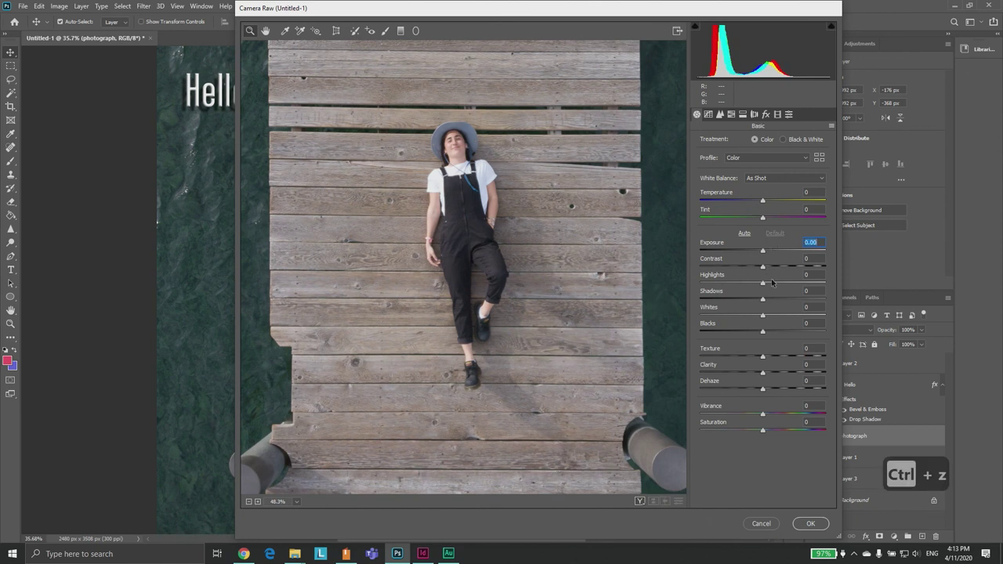
{"action": "left_click_drag", "start_coordinate": [764, 202], "coordinate": [767, 201]}
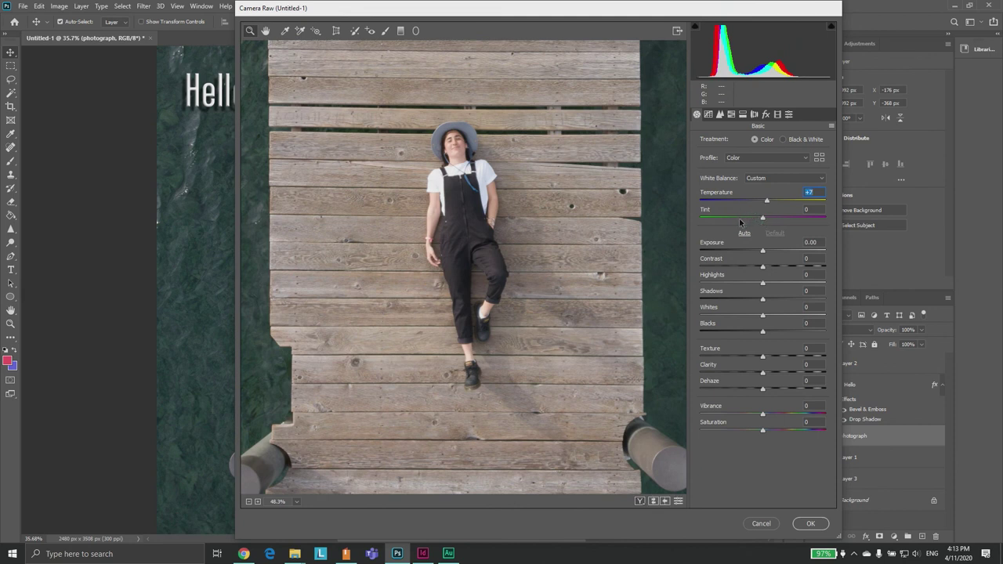
Try a tint shift towards magenta and a strong contrast change in Camera Raw, undoing each one
{"action": "left_click_drag", "start_coordinate": [761, 220], "coordinate": [783, 213]}
{"action": "key", "text": "ctrl+z"}
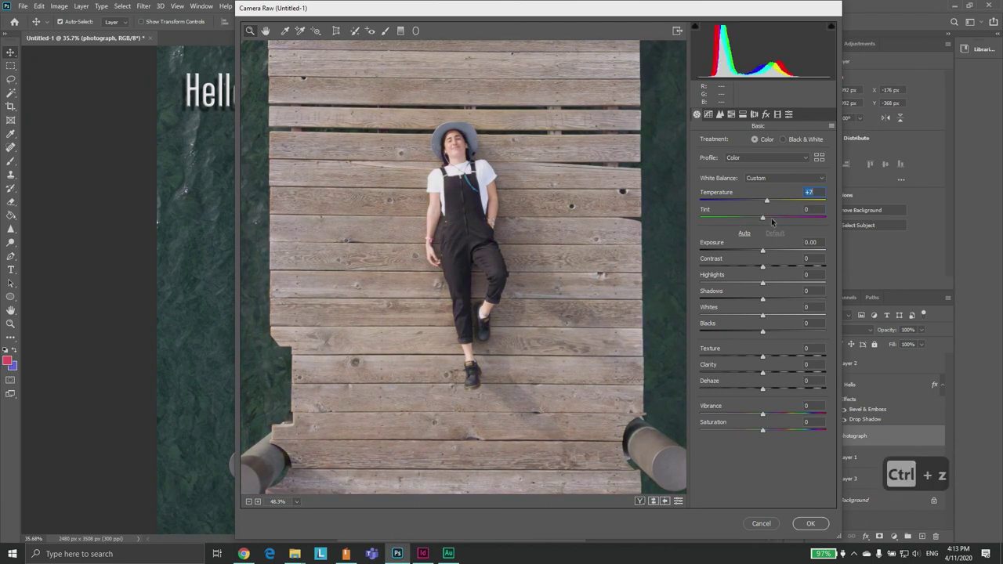
{"action": "left_click_drag", "start_coordinate": [765, 267], "coordinate": [826, 262]}
{"action": "key", "text": "ctrl+z"}
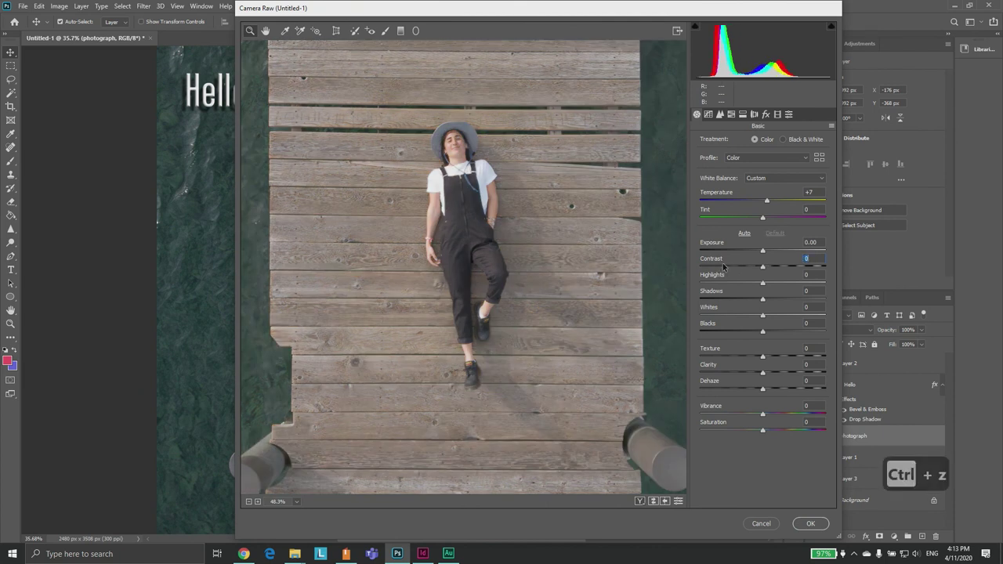
Try Highlights at +5 and Shadows at +100 in Camera Raw, and undo both adjustments
{"action": "left_click_drag", "start_coordinate": [762, 282], "coordinate": [842, 287]}
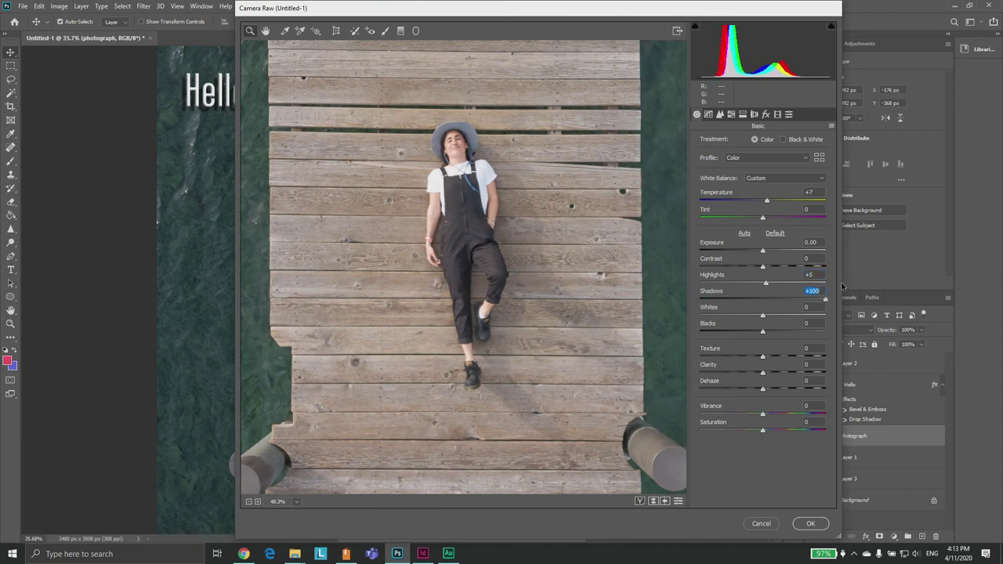
{"action": "key", "text": "ctrl+z"}
{"action": "key", "text": "ctrl+z"}
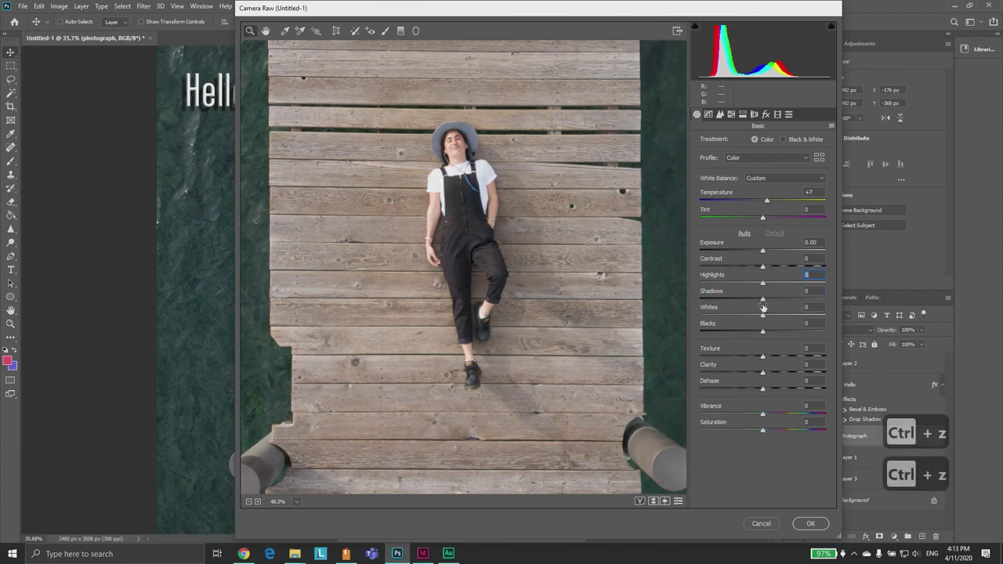
Try lowering Texture to -19 and undo it, and inspect the wooden planks at 100% zoom
{"action": "left_click_drag", "start_coordinate": [765, 359], "coordinate": [750, 357]}
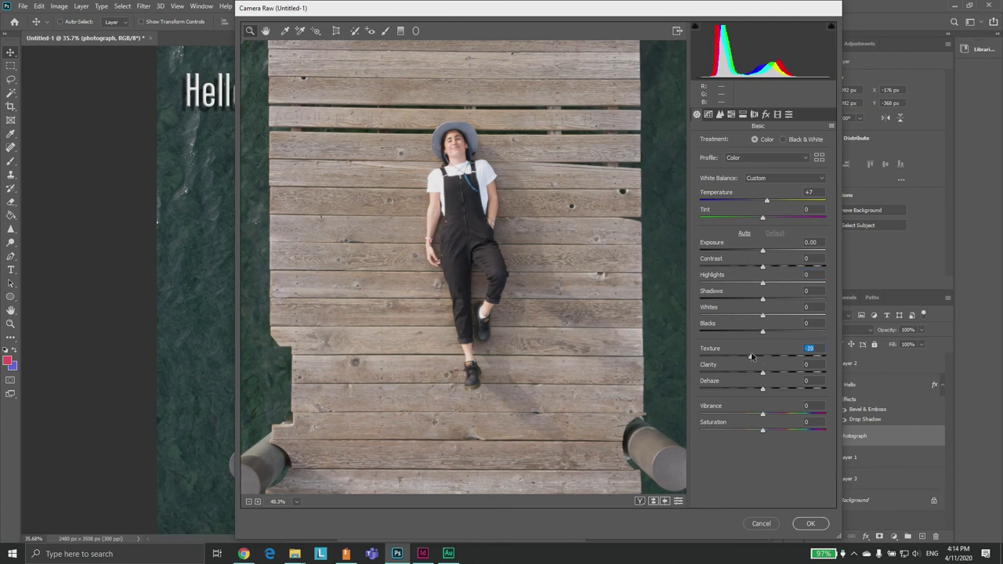
{"action": "key", "text": "ctrl+z"}
{"action": "left_click", "coordinate": [541, 243]}
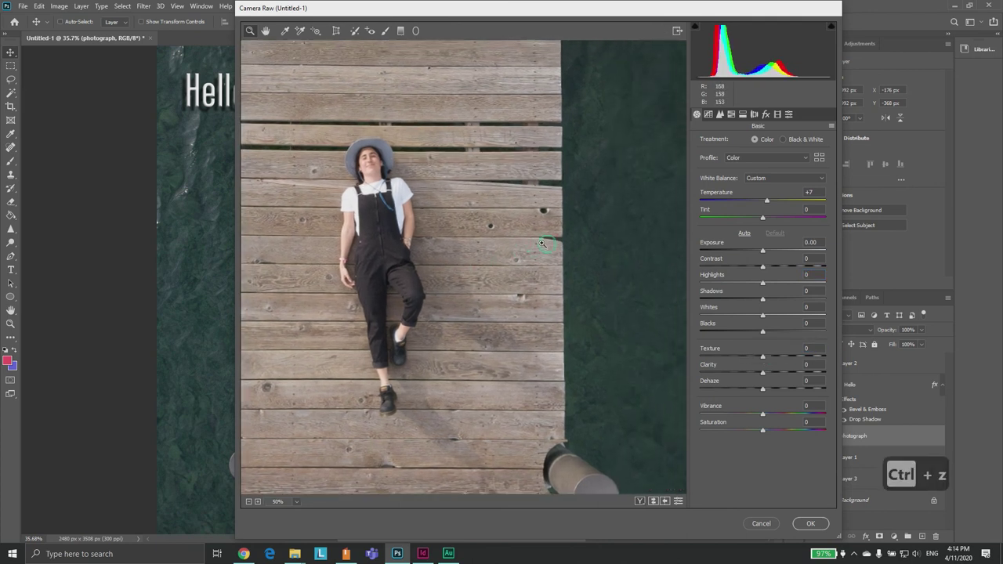
{"action": "left_click", "coordinate": [497, 251]}
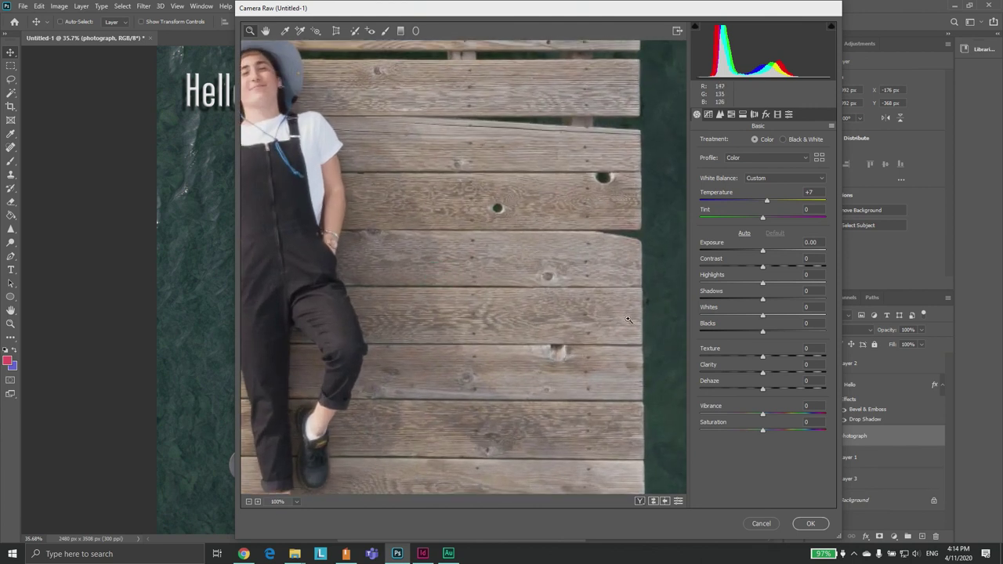
Try Texture at +100 and Clarity at +88 and at a strongly negative value, settling both at -1
{"action": "left_click_drag", "start_coordinate": [763, 357], "coordinate": [846, 348]}
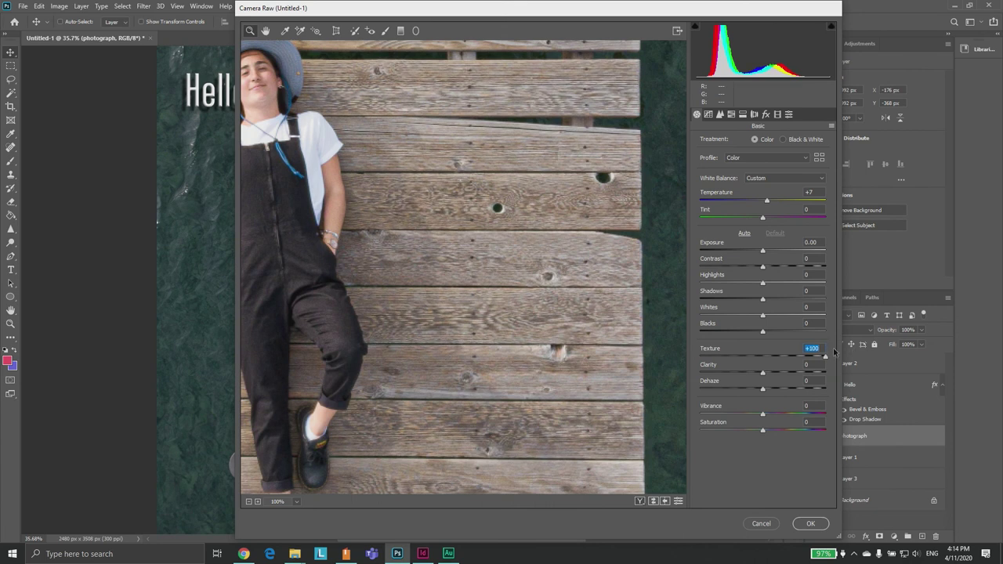
{"action": "scroll", "coordinate": [421, 201], "scroll_direction": "down", "scroll_amount": 13, "text": "alt"}
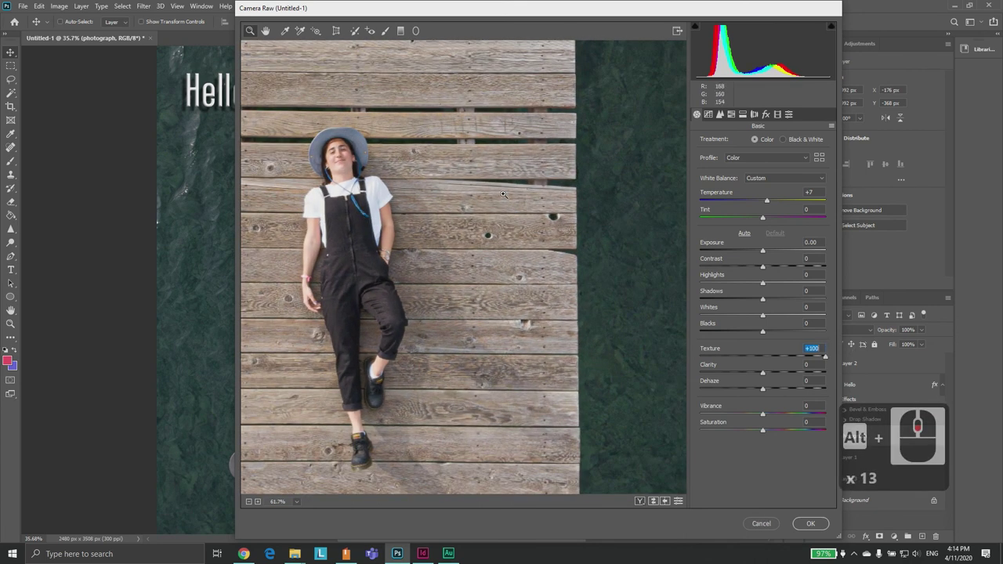
{"action": "left_click", "coordinate": [762, 355]}
{"action": "left_click_drag", "start_coordinate": [769, 379], "coordinate": [814, 368]}
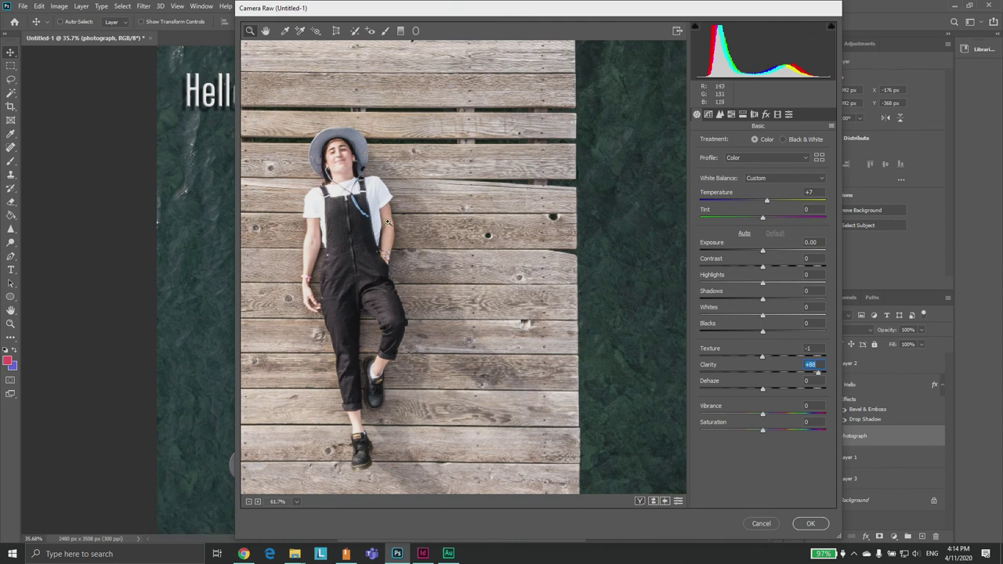
{"action": "left_click_drag", "start_coordinate": [820, 377], "coordinate": [679, 365]}
{"action": "left_click_drag", "start_coordinate": [679, 365], "coordinate": [764, 363]}
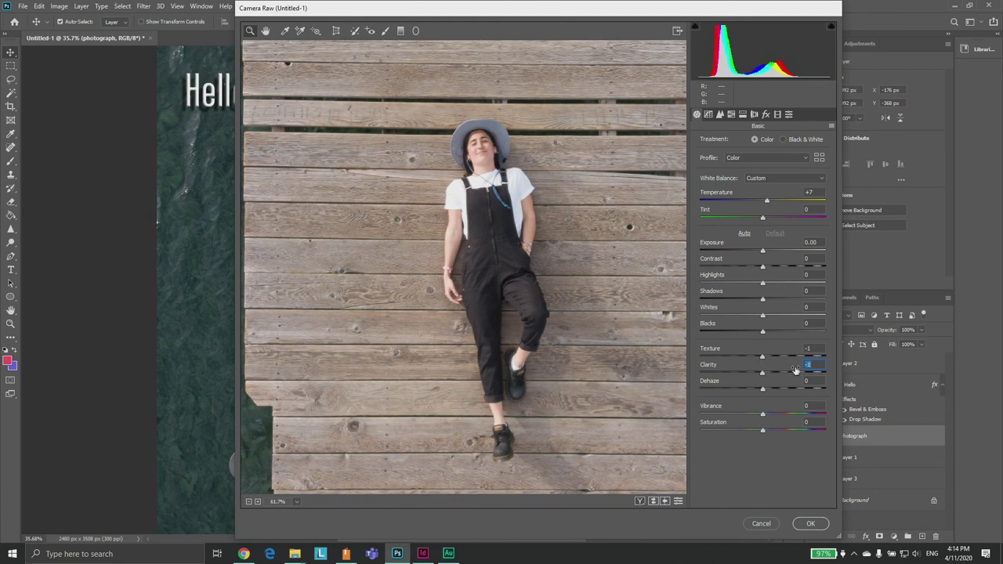
Set Dehaze to -4, Clarity to +41, and both Vibrance and Saturation to -100
{"action": "left_click_drag", "start_coordinate": [764, 389], "coordinate": [685, 411]}
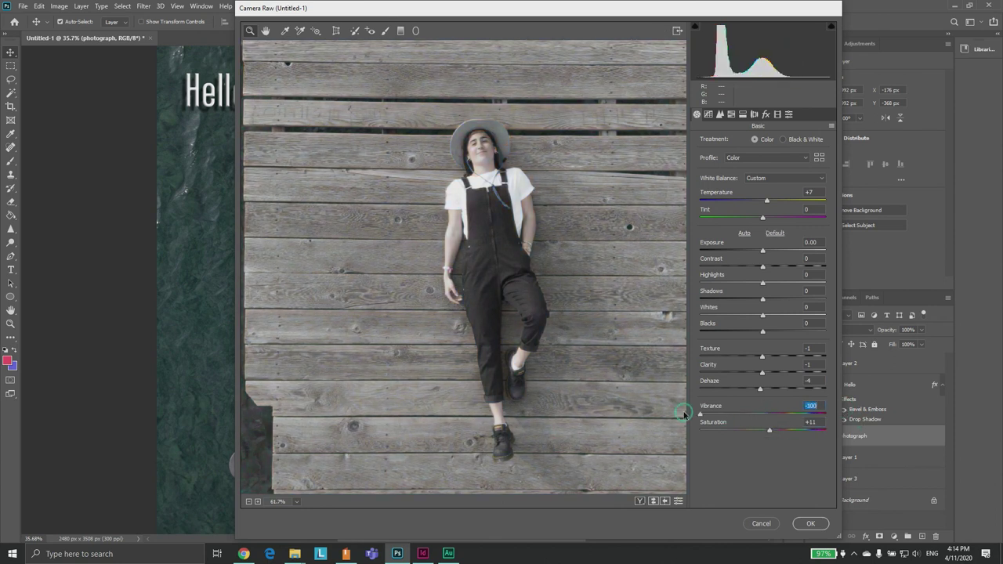
{"action": "left_click_drag", "start_coordinate": [770, 430], "coordinate": [667, 427]}
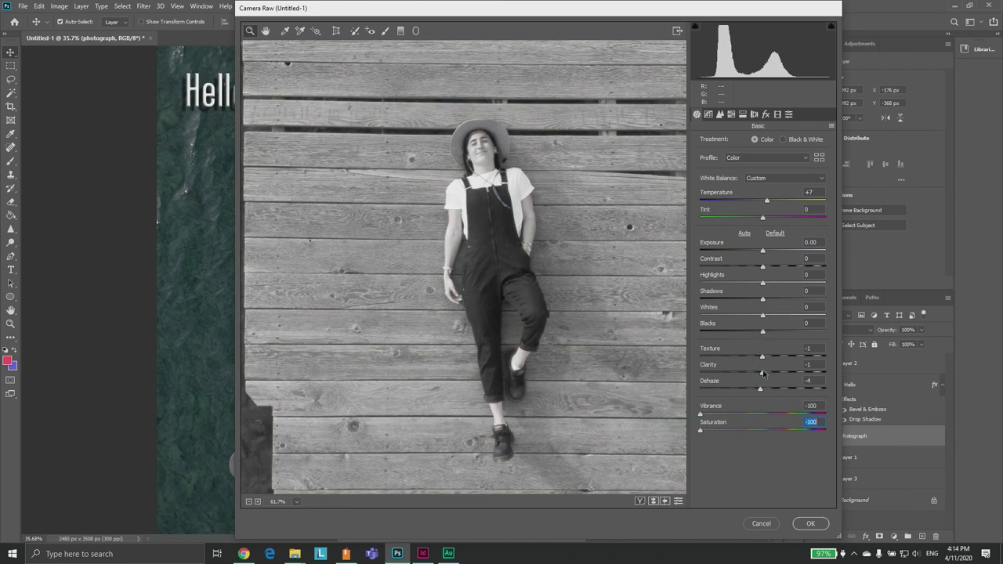
{"action": "left_click_drag", "start_coordinate": [763, 374], "coordinate": [789, 368]}
Set Contrast to +17, Highlights to -100, Shadows to -73, Whites to +38 and Blacks to -60, and inspect the photo
{"action": "left_click_drag", "start_coordinate": [763, 298], "coordinate": [703, 299]}
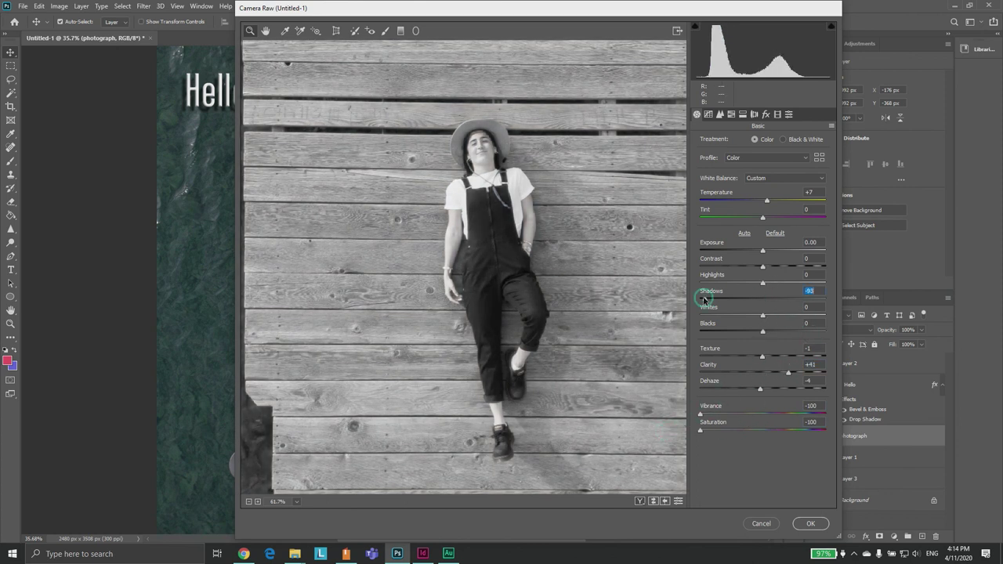
{"action": "left_click_drag", "start_coordinate": [763, 332], "coordinate": [725, 331]}
{"action": "left_click_drag", "start_coordinate": [763, 267], "coordinate": [773, 271]}
{"action": "left_click_drag", "start_coordinate": [709, 301], "coordinate": [665, 290]}
{"action": "left_click_drag", "start_coordinate": [763, 316], "coordinate": [786, 314]}
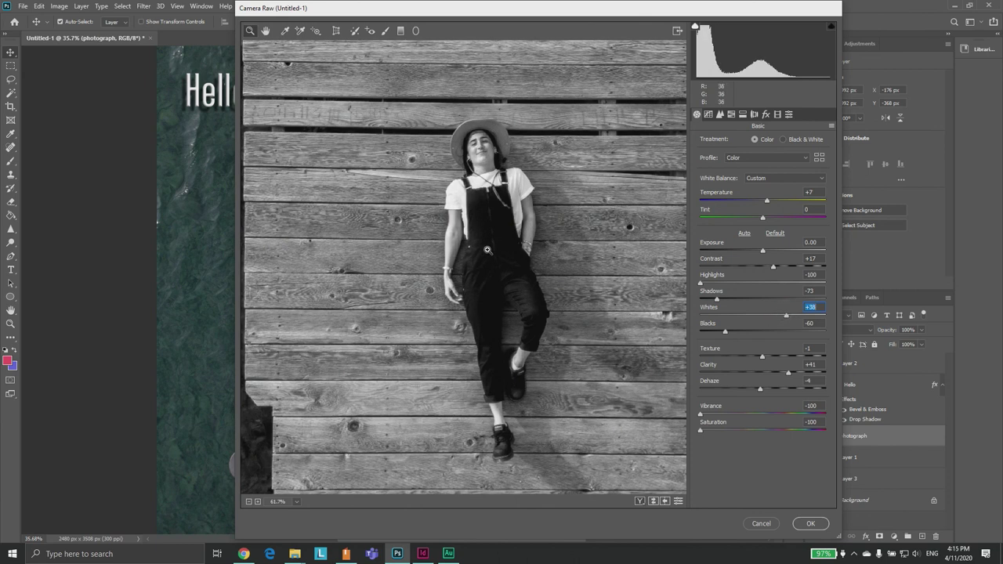
{"action": "scroll", "coordinate": [487, 250], "scroll_direction": "down", "scroll_amount": 17}
{"action": "scroll", "coordinate": [483, 290], "scroll_direction": "up", "scroll_amount": 4}
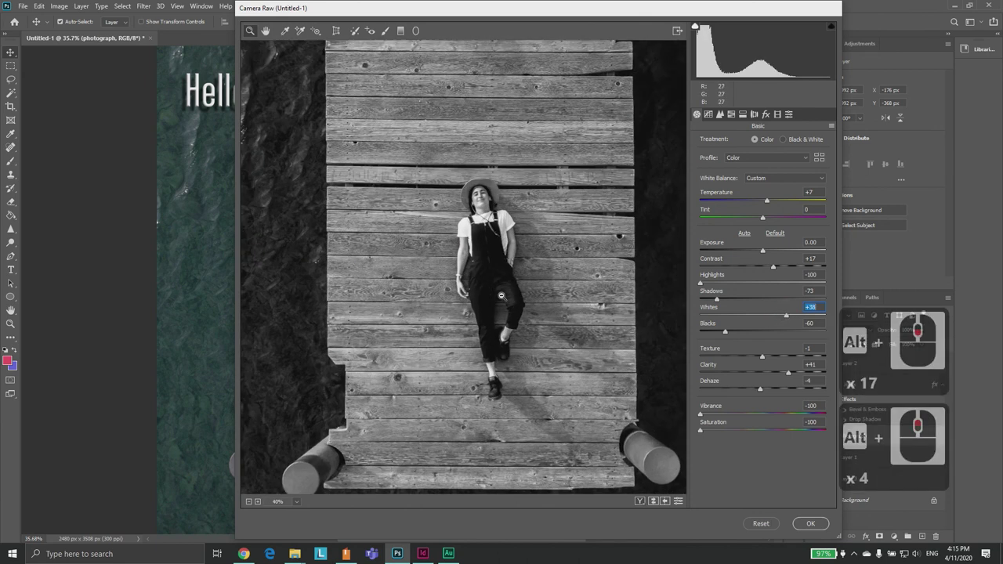
{"action": "scroll", "coordinate": [502, 295], "scroll_direction": "up", "scroll_amount": 9}
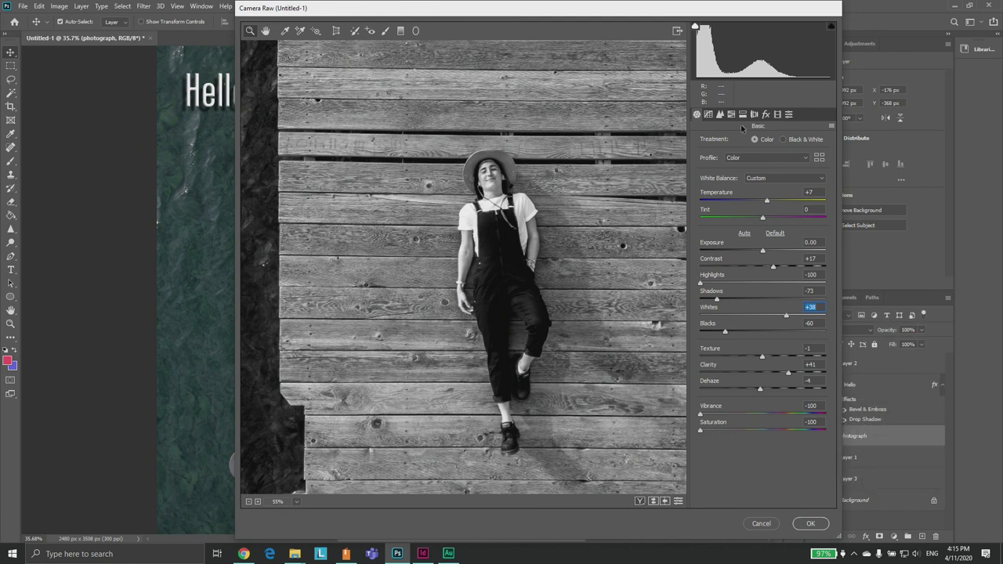
View the Tone Curve settings, and bring the colour back with Vibrance and Saturation at +8 in the Basic adjustments
{"action": "left_click", "coordinate": [721, 116]}
{"action": "left_click", "coordinate": [708, 114]}
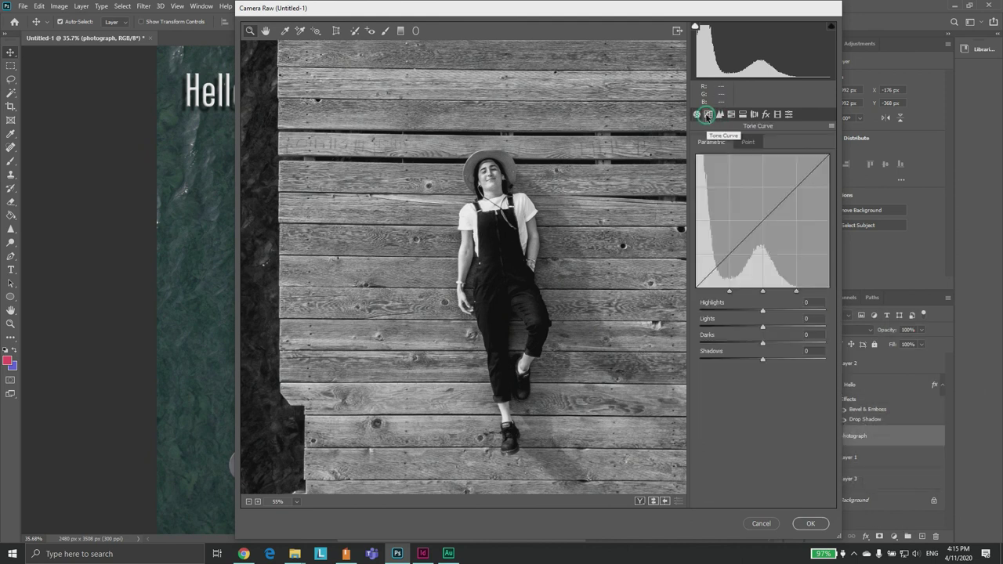
{"action": "left_click", "coordinate": [698, 116]}
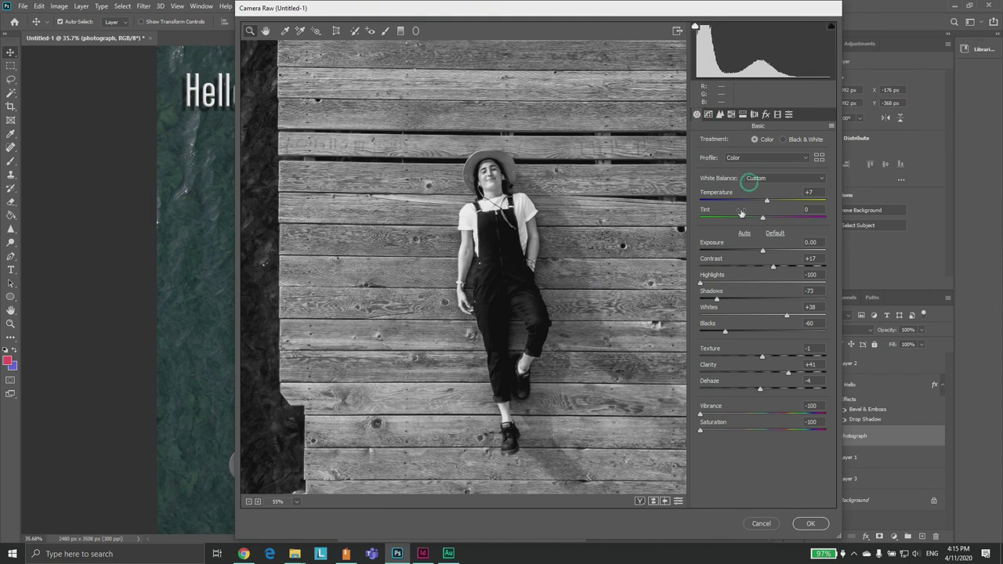
{"action": "left_click", "coordinate": [768, 429]}
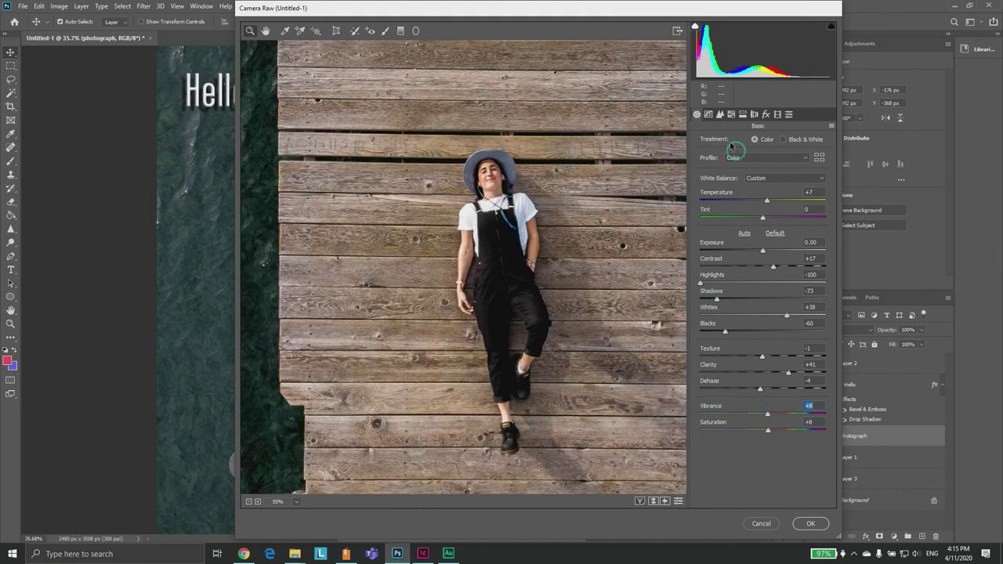
Try the Reds hue at -100 and at a high positive value in HSL Adjustments, and reset it to 0
{"action": "left_click", "coordinate": [720, 114]}
{"action": "left_click", "coordinate": [708, 115]}
{"action": "left_click", "coordinate": [720, 114]}
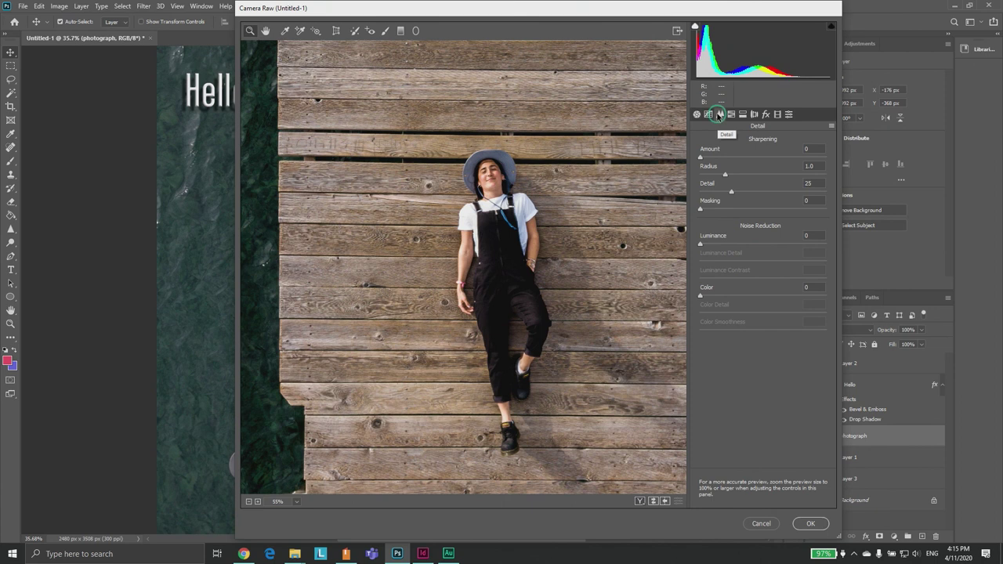
{"action": "left_click", "coordinate": [730, 114]}
{"action": "left_click_drag", "start_coordinate": [763, 180], "coordinate": [678, 181]}
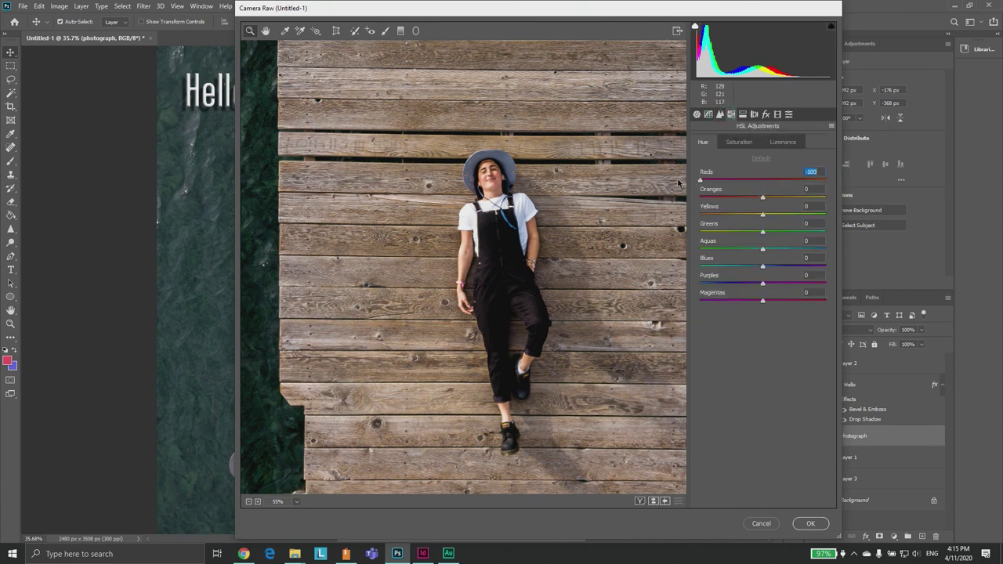
{"action": "scroll", "coordinate": [505, 182], "scroll_direction": "up", "scroll_amount": 13}
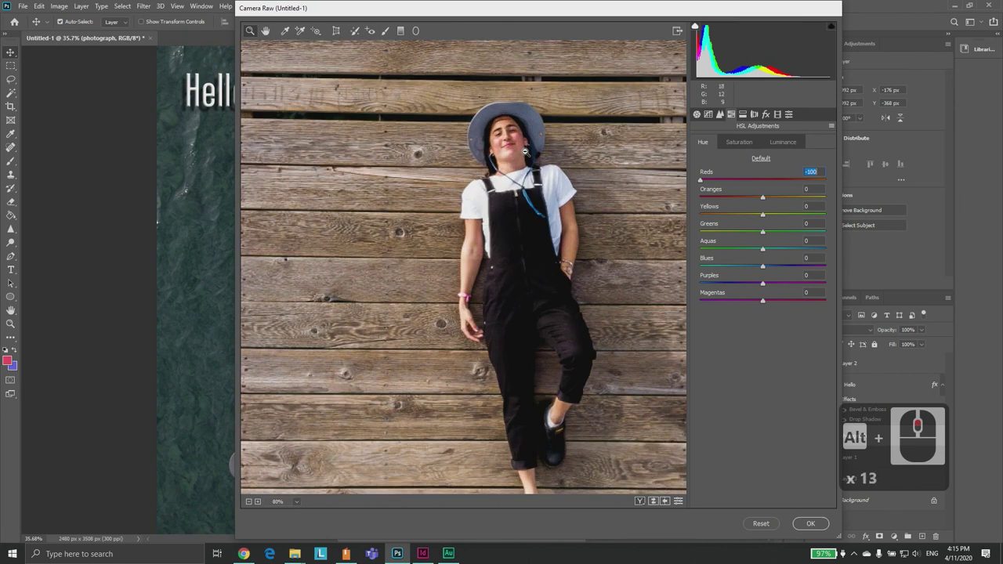
{"action": "scroll", "coordinate": [525, 151], "scroll_direction": "up", "scroll_amount": 5}
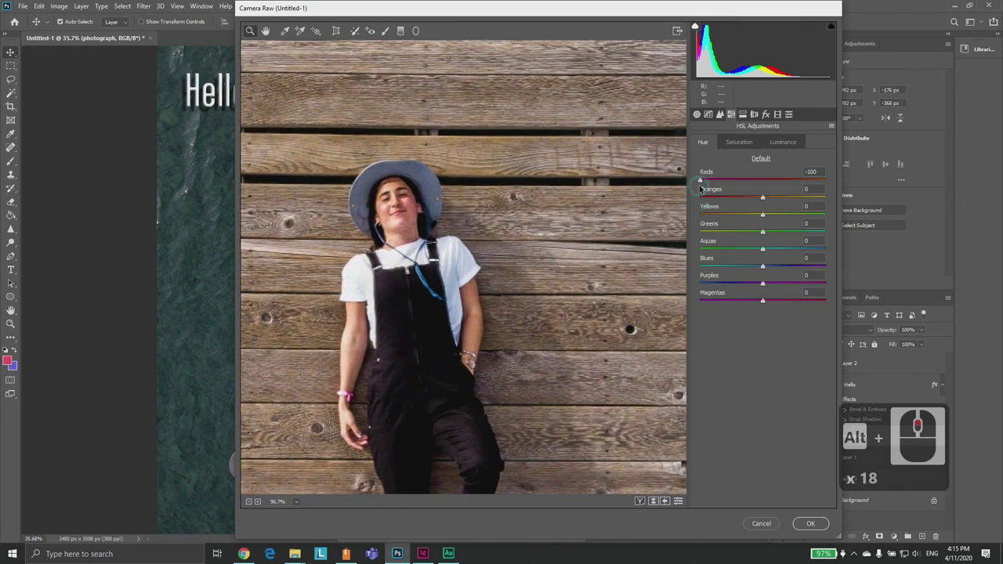
{"action": "left_click_drag", "start_coordinate": [701, 182], "coordinate": [830, 170]}
{"action": "double_click", "coordinate": [826, 179]}
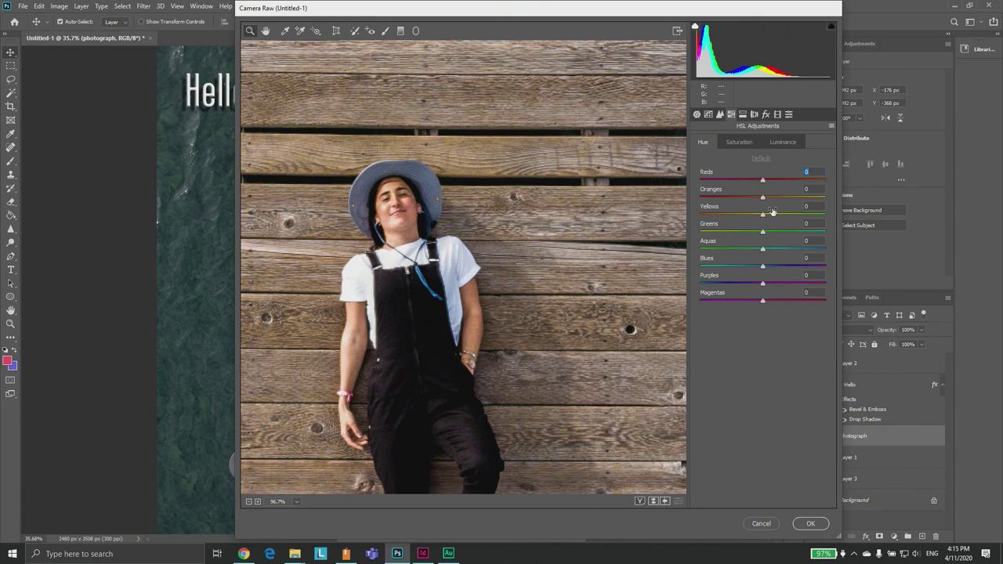
{"action": "mouse_move", "coordinate": [763, 249]}
{"action": "left_mouse_down"}
{"action": "mouse_move", "coordinate": [680, 248]}
{"action": "mouse_move", "coordinate": [807, 243]}
{"action": "mouse_move", "coordinate": [760, 243]}
{"action": "mouse_move", "coordinate": [736, 265]}
{"action": "mouse_move", "coordinate": [707, 266]}
{"action": "mouse_move", "coordinate": [836, 258]}
{"action": "mouse_move", "coordinate": [679, 265]}
{"action": "mouse_move", "coordinate": [810, 261]}
{"action": "mouse_move", "coordinate": [762, 265]}
{"action": "left_mouse_up"}
Try shifting the Highlights hue in Split Toning and return it to 0
{"action": "left_click", "coordinate": [743, 115]}
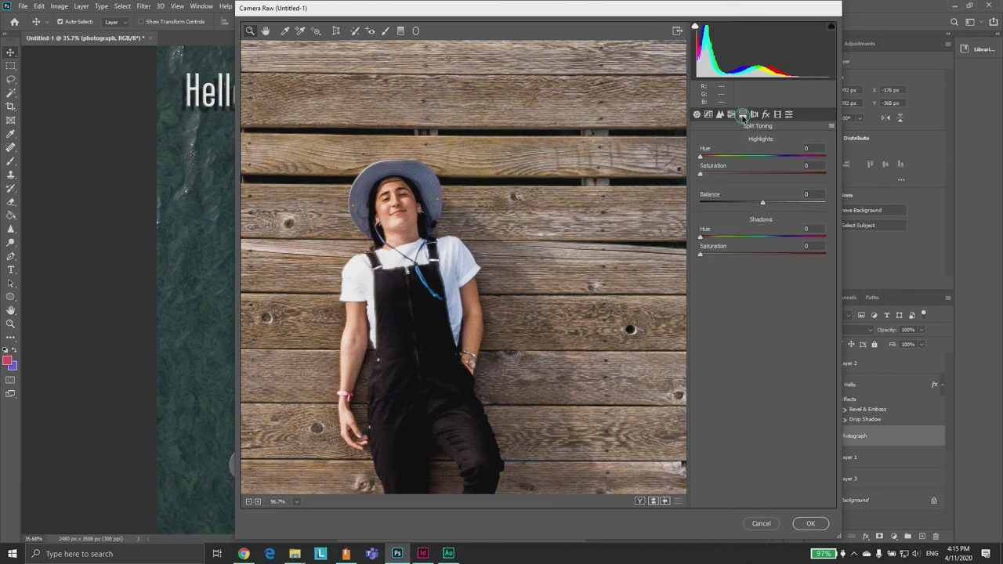
{"action": "mouse_move", "coordinate": [701, 156]}
{"action": "left_mouse_down"}
{"action": "mouse_move", "coordinate": [832, 156]}
{"action": "mouse_move", "coordinate": [732, 174]}
{"action": "mouse_move", "coordinate": [803, 172]}
{"action": "mouse_move", "coordinate": [700, 172]}
{"action": "left_mouse_up"}
{"action": "left_click_drag", "start_coordinate": [757, 157], "coordinate": [701, 157]}
Try a Distortion amount of +37 in Lens Corrections and check its effect on the whole photo
{"action": "left_click", "coordinate": [787, 115]}
{"action": "left_click", "coordinate": [777, 115]}
{"action": "left_click", "coordinate": [765, 114]}
{"action": "left_click", "coordinate": [754, 115]}
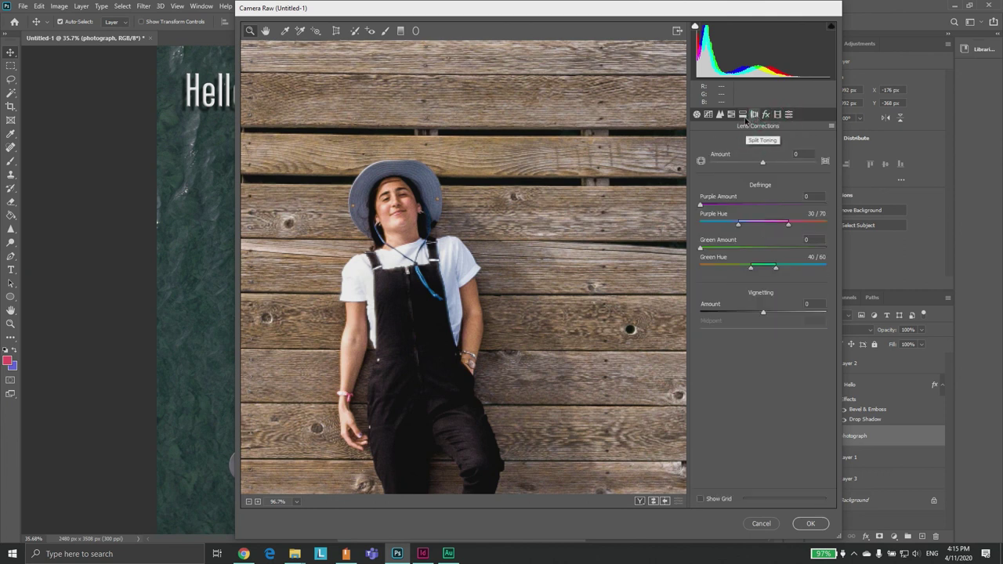
{"action": "left_click_drag", "start_coordinate": [764, 163], "coordinate": [781, 163]}
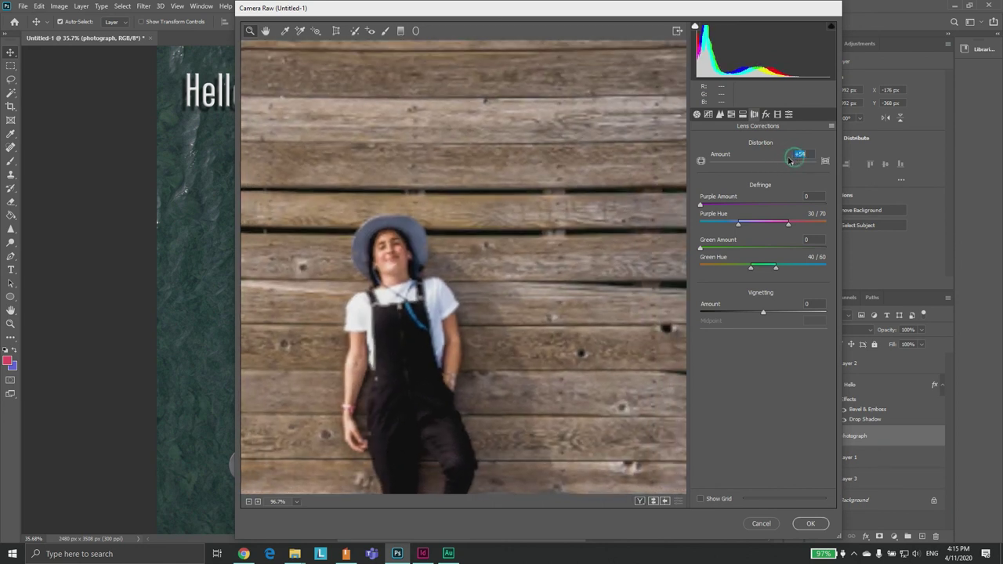
{"action": "scroll", "coordinate": [468, 264], "scroll_direction": "down", "scroll_amount": 5}
{"action": "scroll", "coordinate": [468, 264], "scroll_direction": "down", "scroll_amount": 20}
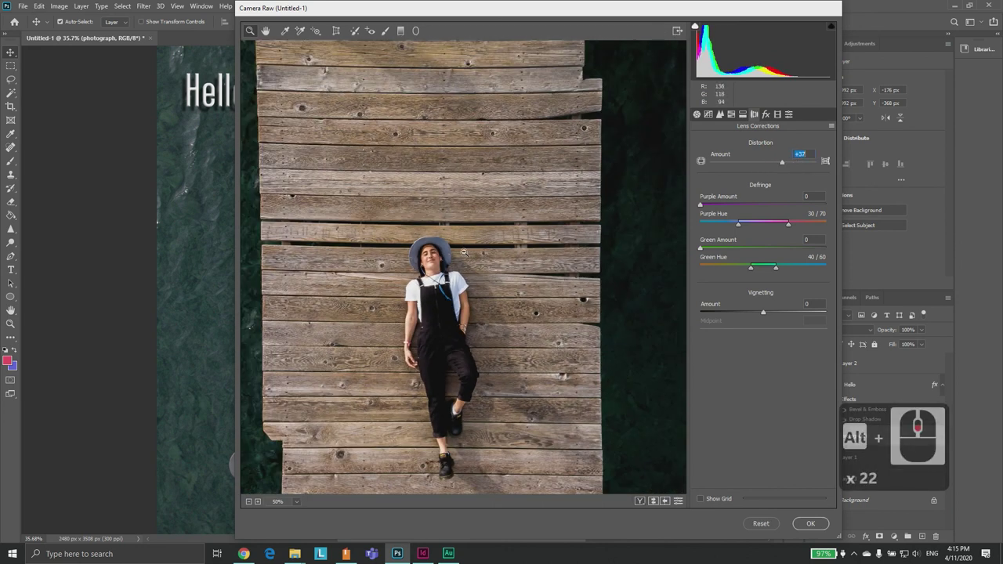
{"action": "scroll", "coordinate": [464, 238], "scroll_direction": "down", "scroll_amount": 10}
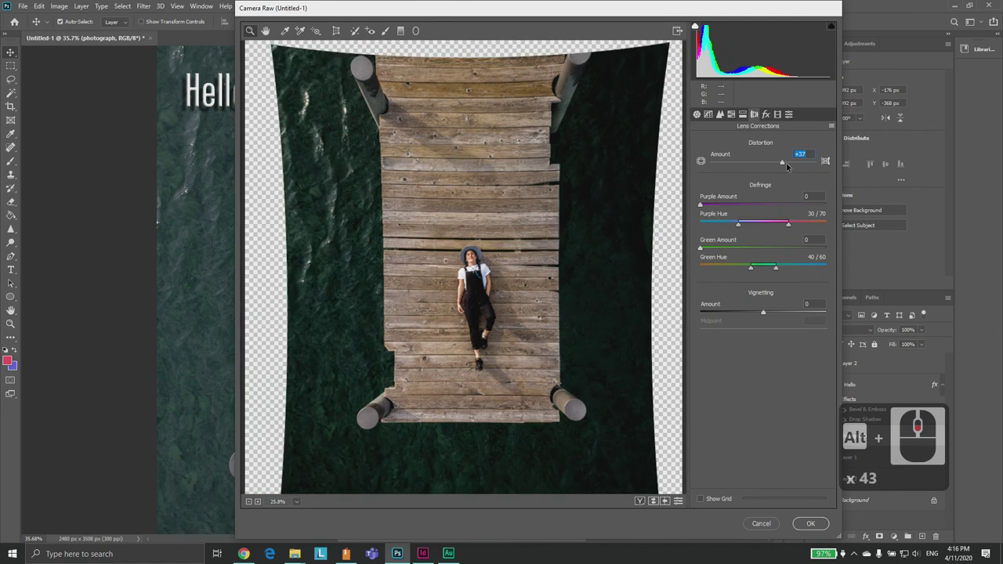
Try a Distortion amount of -100 and reset the distortion to 0
{"action": "left_click_drag", "start_coordinate": [782, 163], "coordinate": [687, 160]}
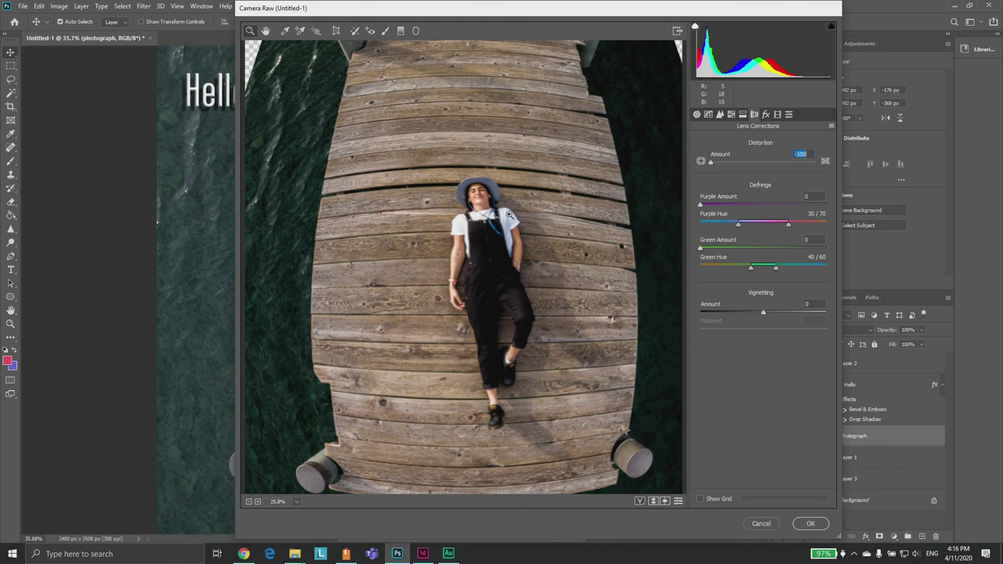
{"action": "left_click_drag", "start_coordinate": [712, 161], "coordinate": [758, 161]}
{"action": "key", "text": "ctrl+z"}
{"action": "left_click", "coordinate": [760, 148]}
{"action": "double_click", "coordinate": [760, 148]}
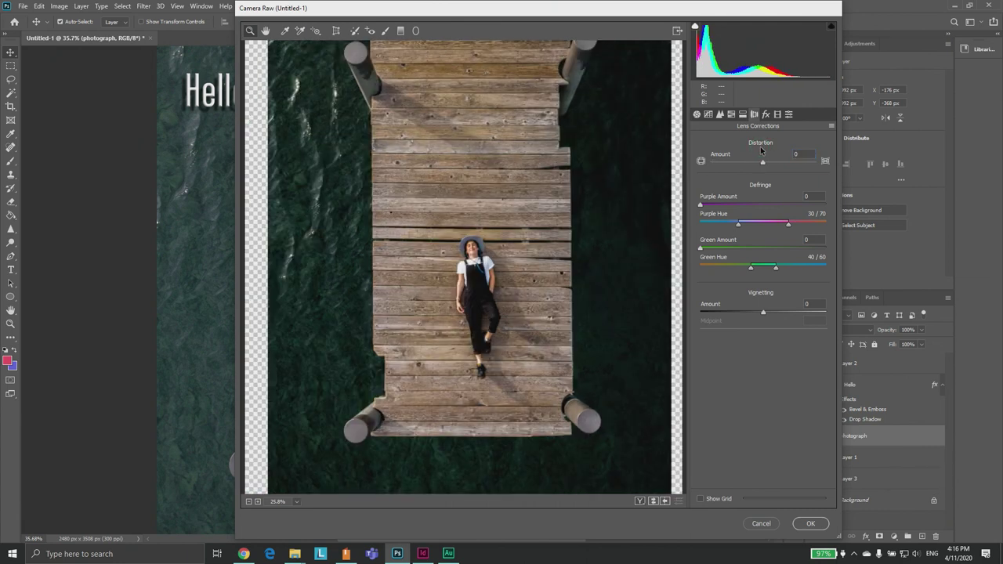
Try Luminance noise reduction at 100 in the Detail settings, inspect the figure and planks up close, and reset it to 0
{"action": "left_click", "coordinate": [743, 114]}
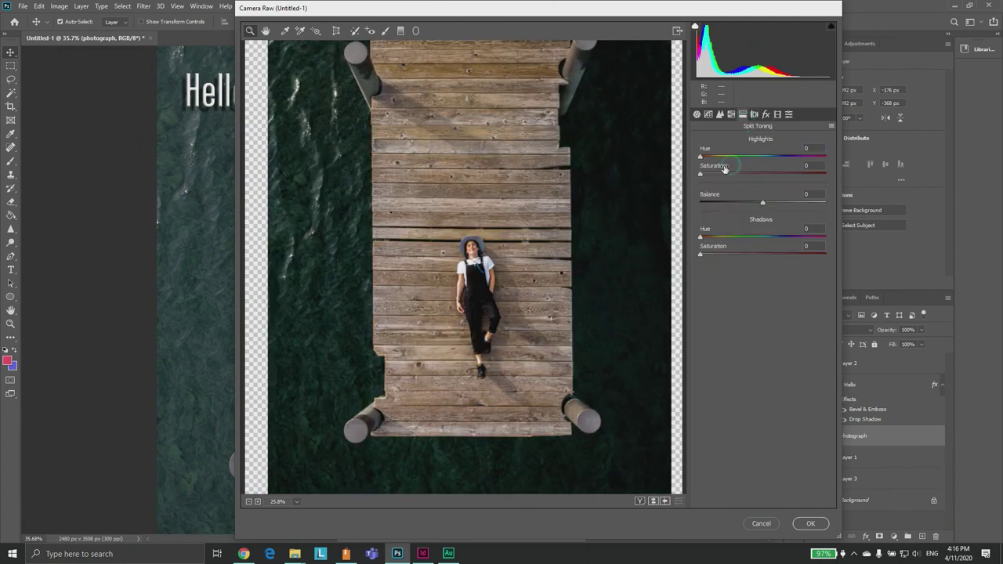
{"action": "left_click", "coordinate": [731, 114]}
{"action": "left_click", "coordinate": [720, 115]}
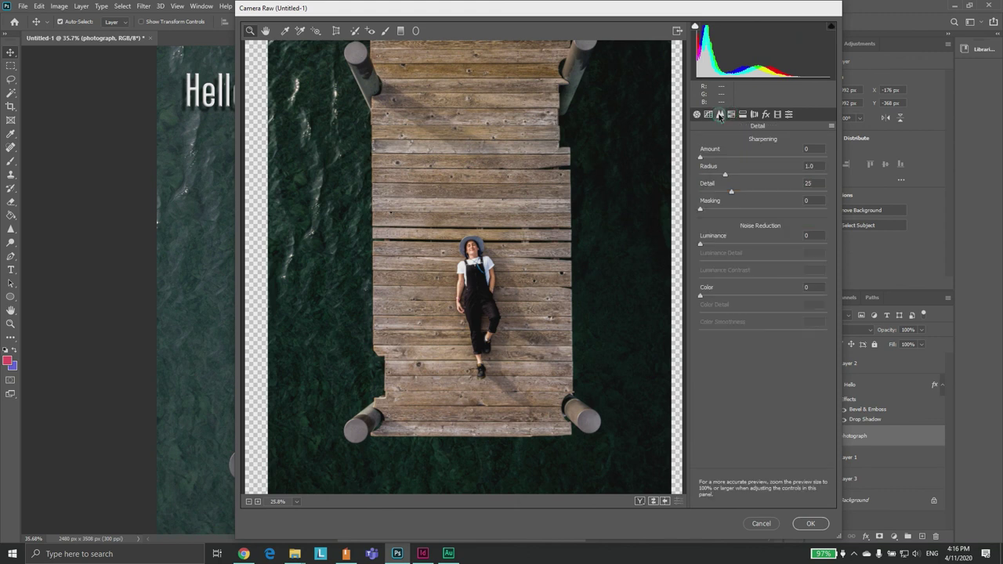
{"action": "left_click_drag", "start_coordinate": [700, 159], "coordinate": [709, 159]}
{"action": "left_click_drag", "start_coordinate": [701, 243], "coordinate": [837, 237]}
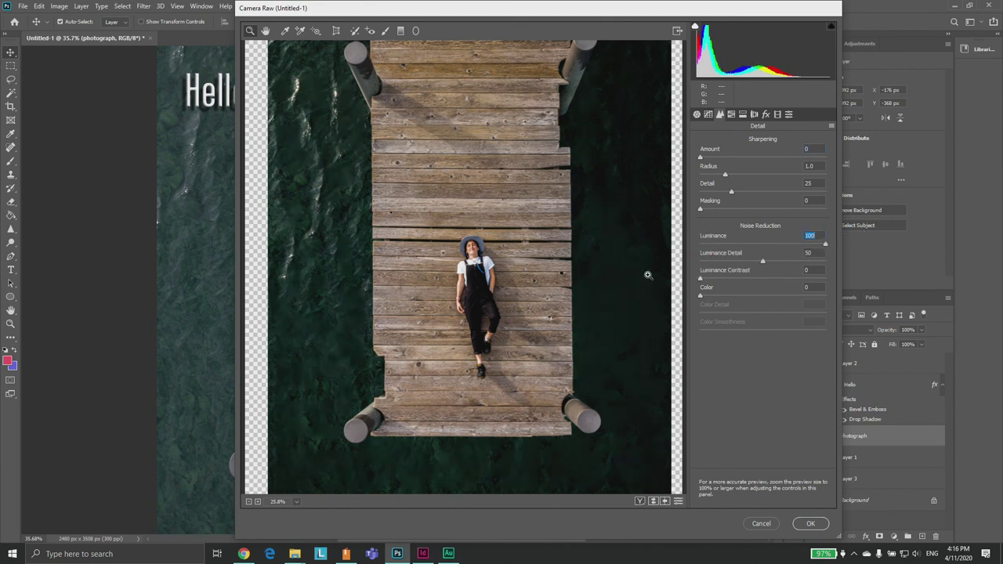
{"action": "scroll", "coordinate": [482, 298], "scroll_direction": "up", "scroll_amount": 12}
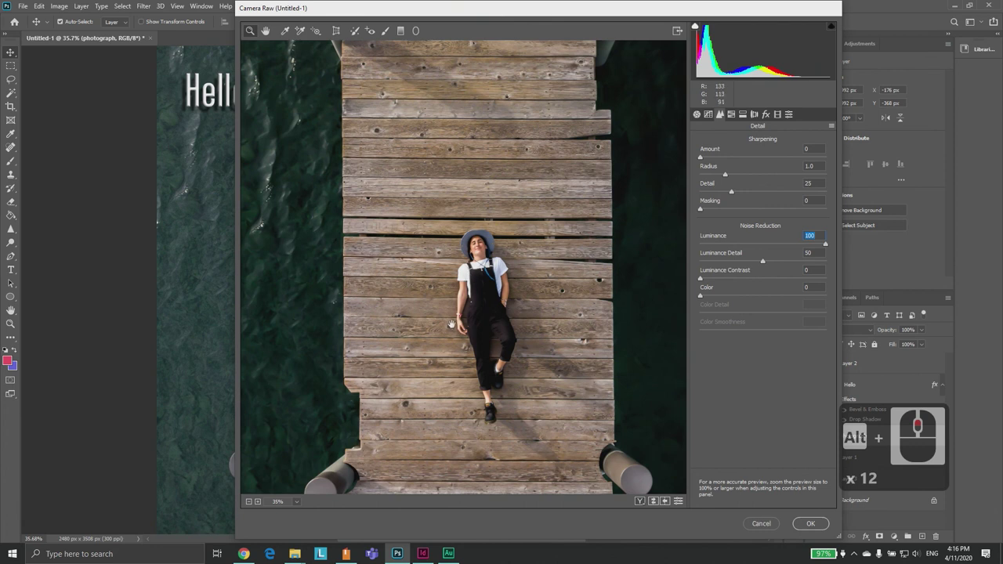
{"action": "scroll", "coordinate": [468, 275], "scroll_direction": "up", "scroll_amount": 10}
{"action": "scroll", "coordinate": [496, 238], "scroll_direction": "up", "scroll_amount": 20}
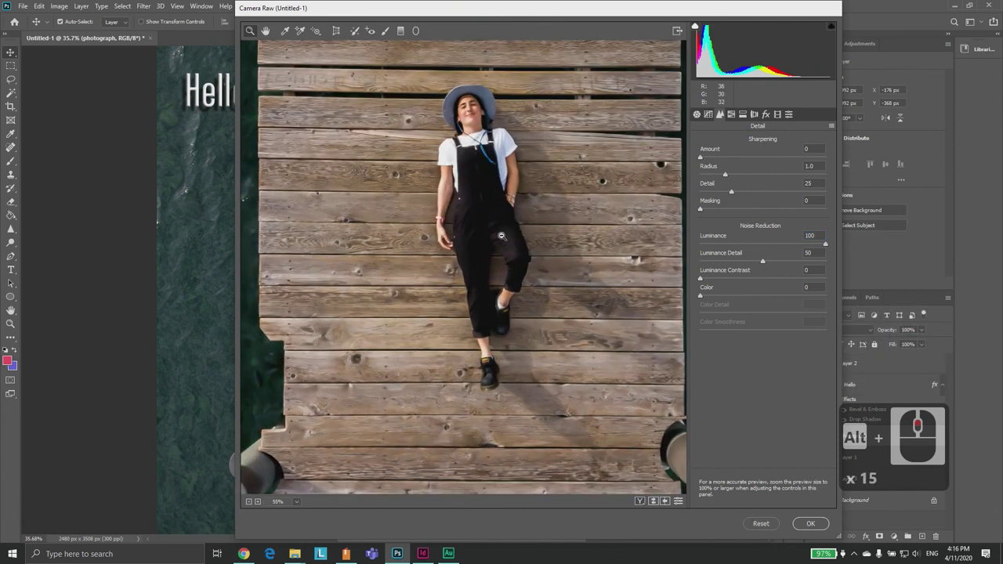
{"action": "double_click", "coordinate": [759, 244]}
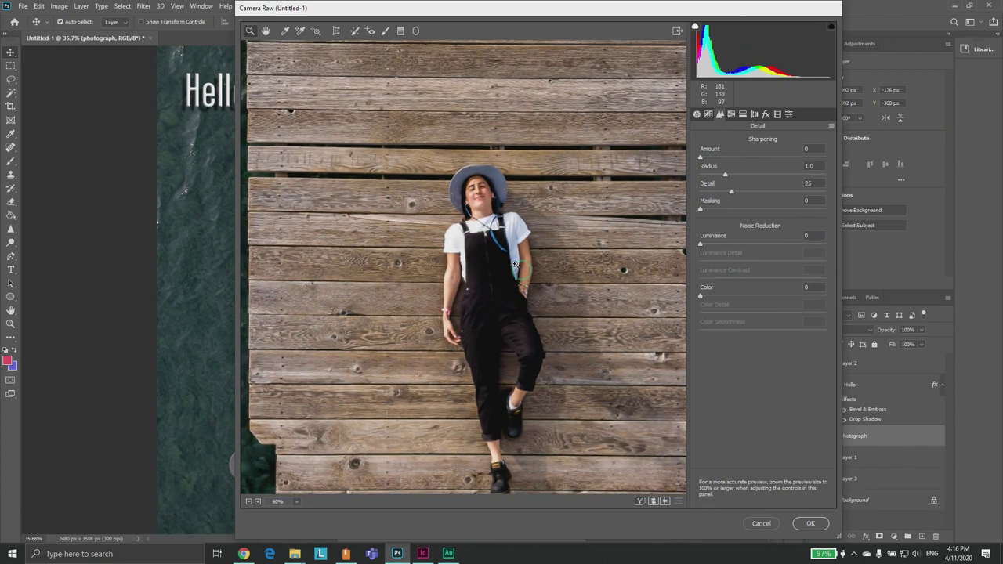
Set the noise reduction Luminance and Luminance Detail to 100 while viewing the water beside the pier
{"action": "scroll", "coordinate": [391, 270], "scroll_direction": "down", "scroll_amount": 7}
{"action": "scroll", "coordinate": [389, 265], "scroll_direction": "up", "scroll_amount": 9}
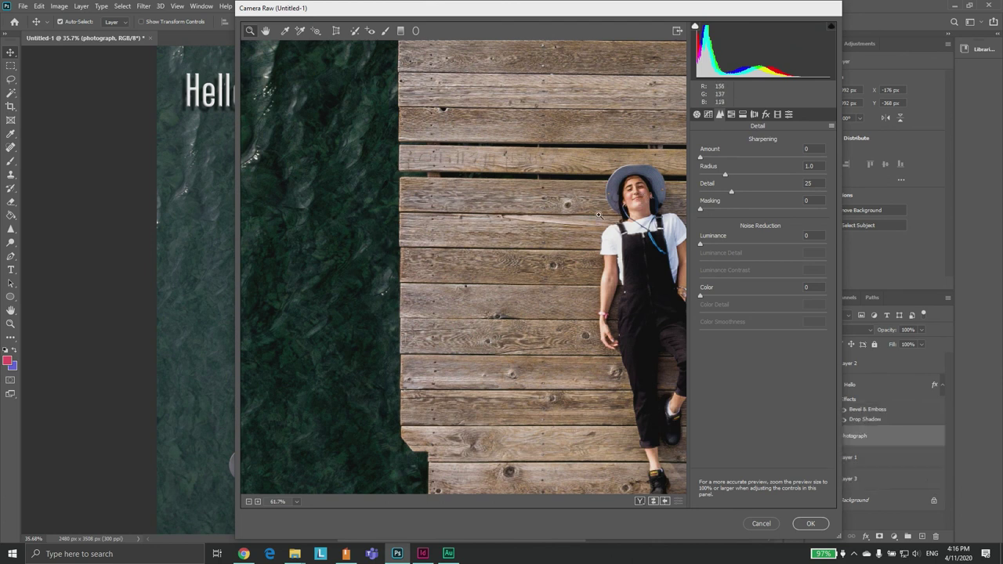
{"action": "left_click_drag", "start_coordinate": [700, 244], "coordinate": [840, 239]}
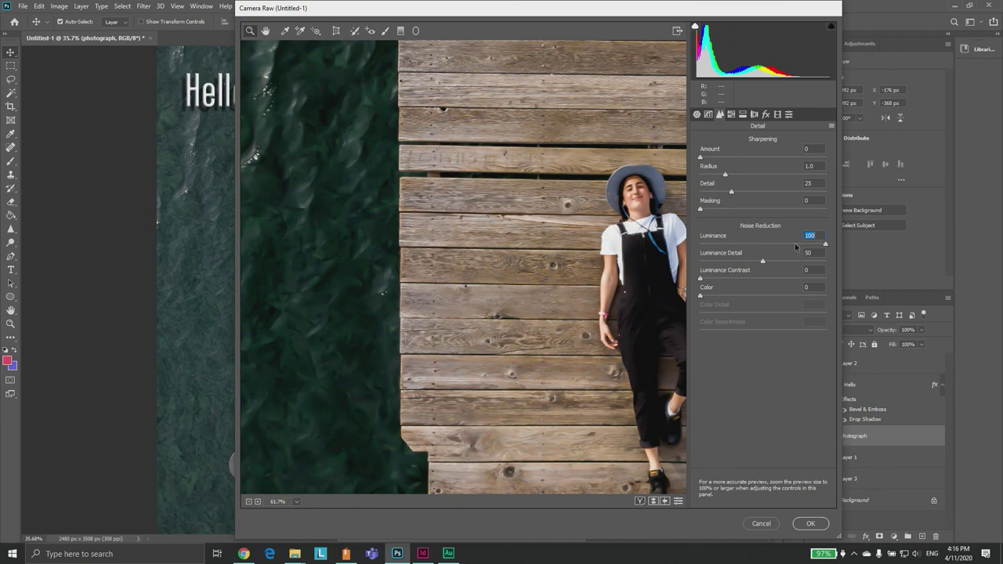
{"action": "left_click_drag", "start_coordinate": [763, 261], "coordinate": [844, 262]}
Compare the water with Luminance noise reduction at 0 and 100, keep 100, and apply the Camera Raw adjustments to the photograph
{"action": "left_click_drag", "start_coordinate": [824, 246], "coordinate": [700, 245]}
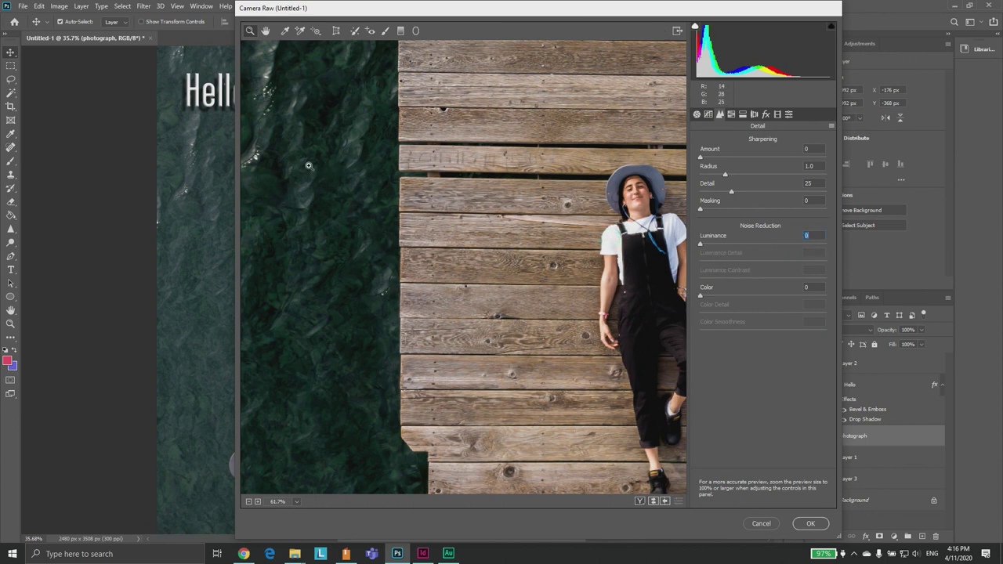
{"action": "left_click_drag", "start_coordinate": [700, 243], "coordinate": [877, 242]}
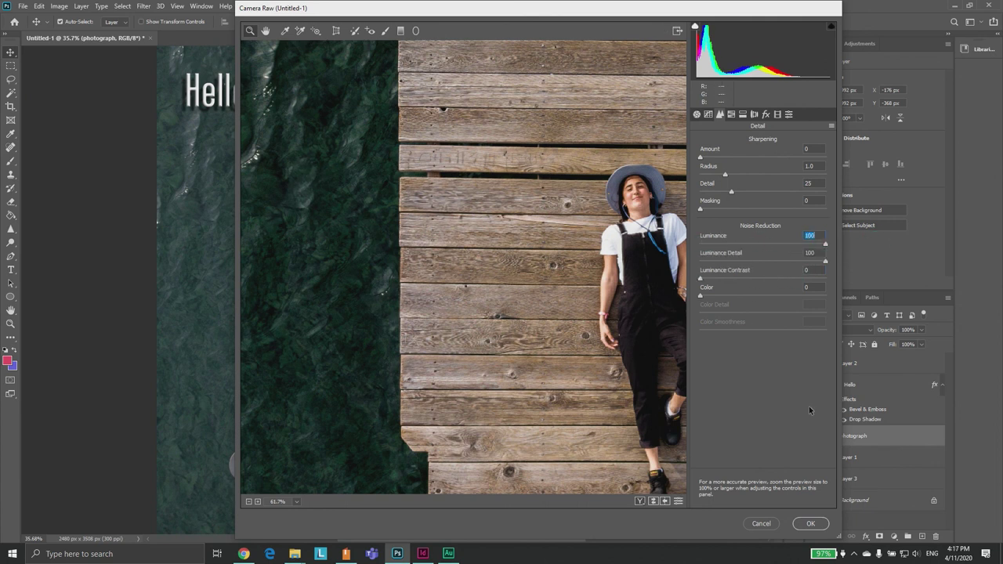
{"action": "left_click", "coordinate": [810, 523]}
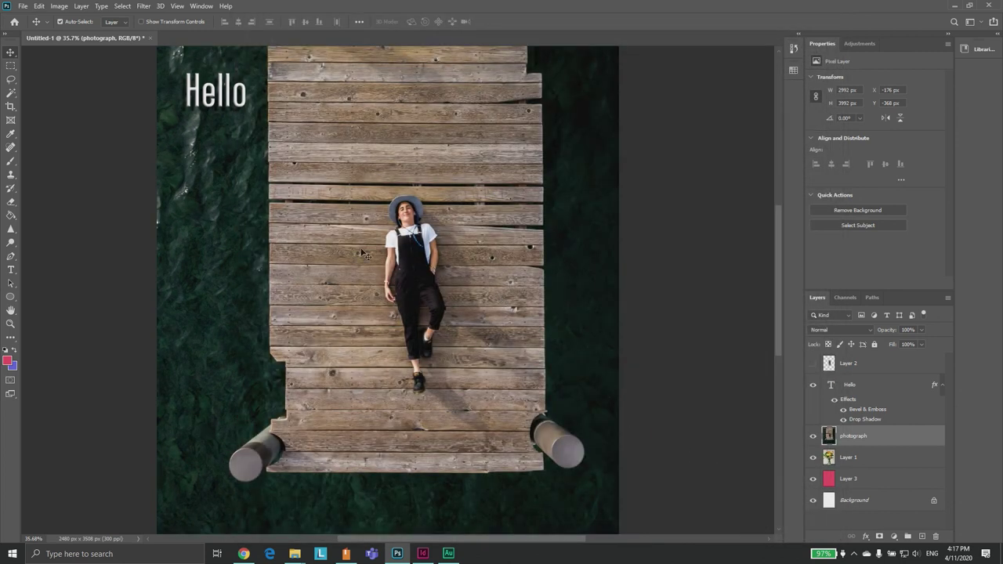
{"action": "scroll", "coordinate": [363, 253], "scroll_direction": "down", "scroll_amount": 5, "text": "alt"}
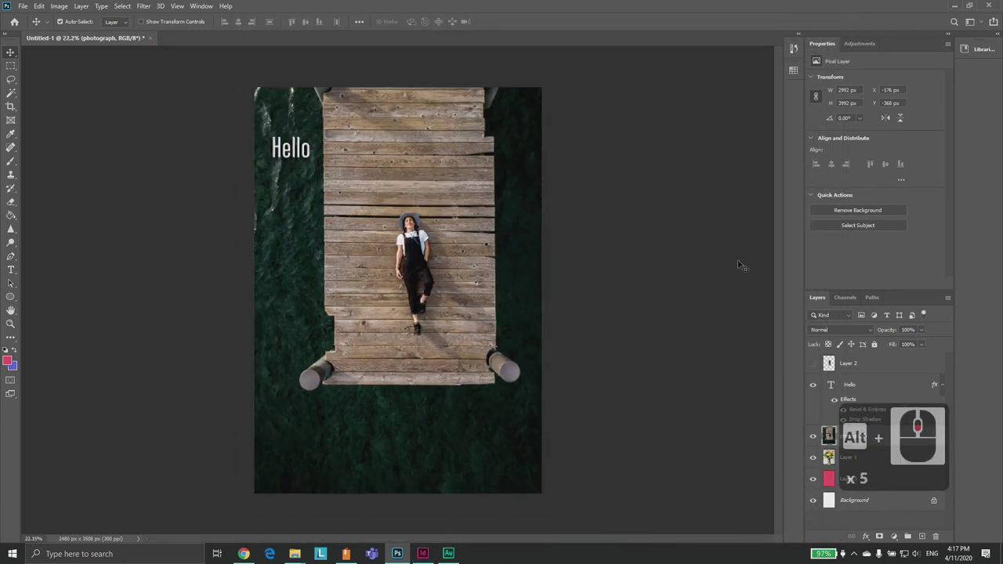